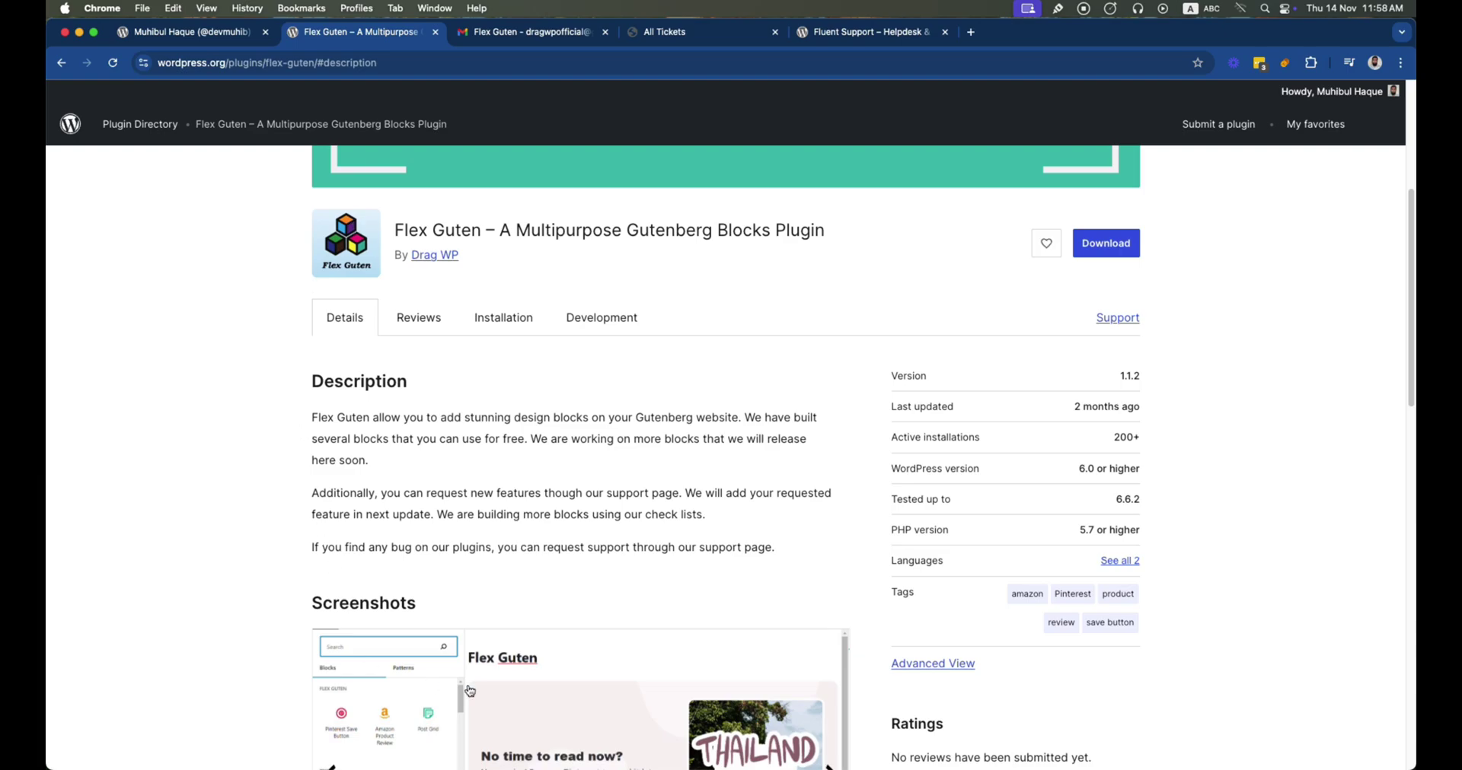
Scroll through the Flex Guten plugin details and go to its WordPress.org Support forum
scroll(509, 465, up, 5)
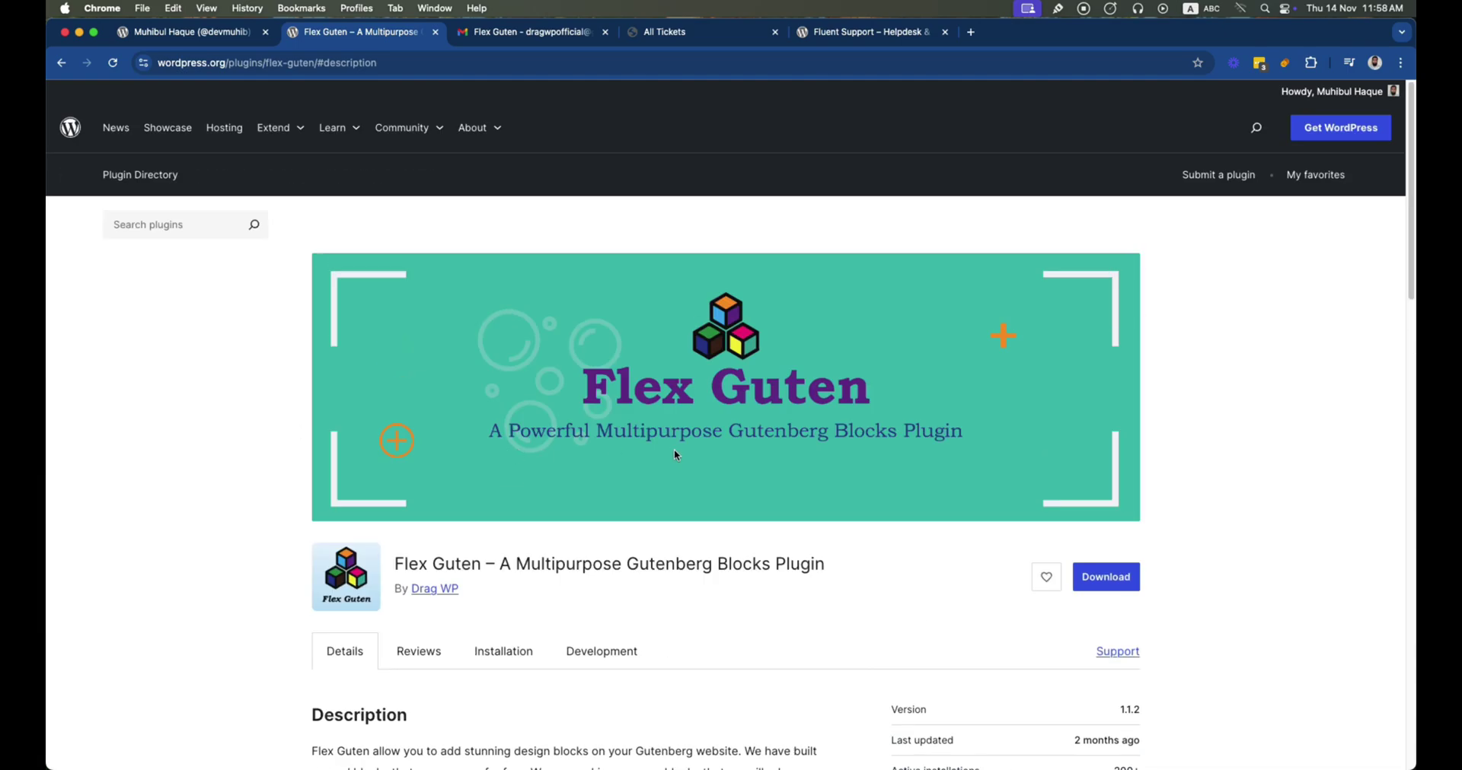
scroll(674, 456, down, 10)
scroll(887, 503, up, 8)
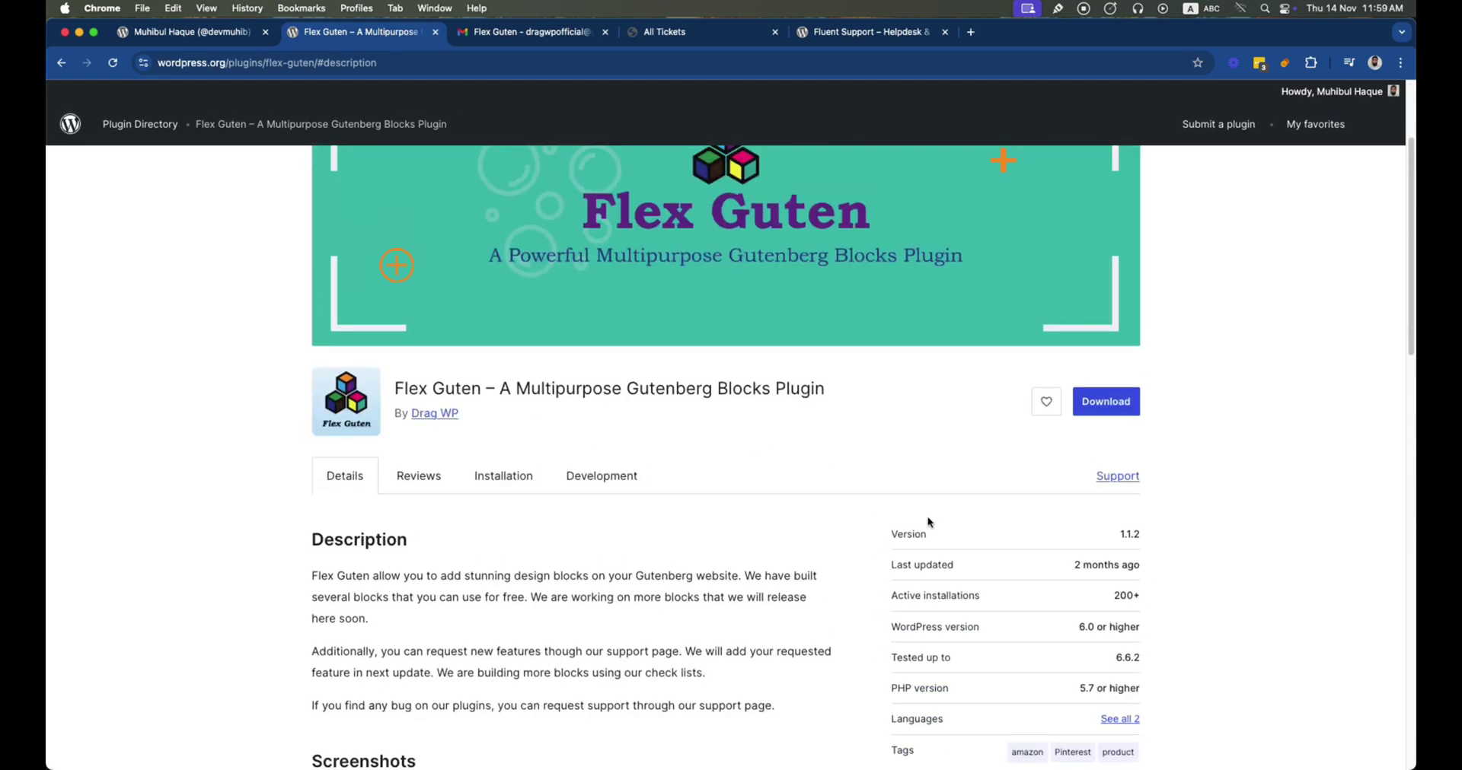
click(1116, 478)
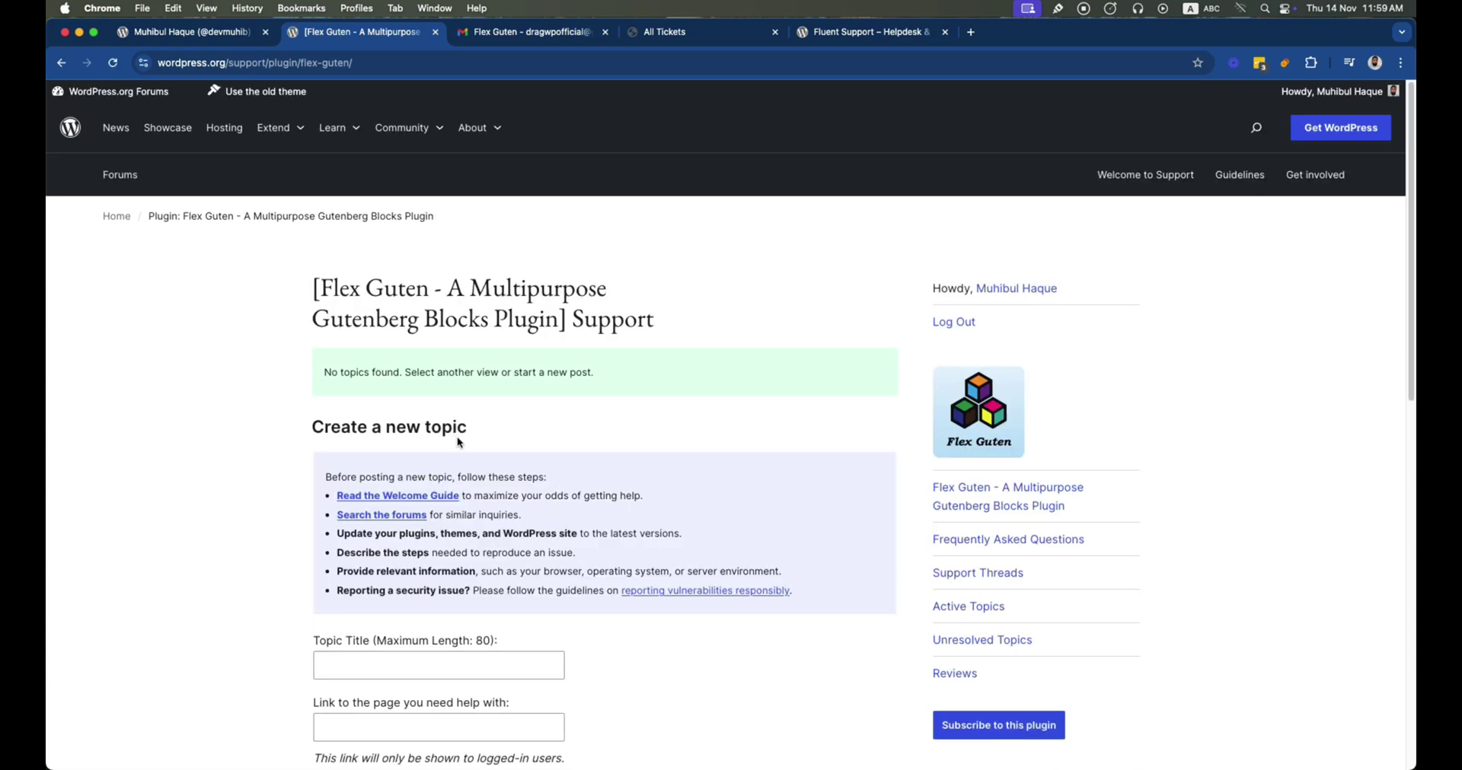
Scroll through the blank Create a new topic form on the Flex Guten support forum
scroll(457, 439, down, 3)
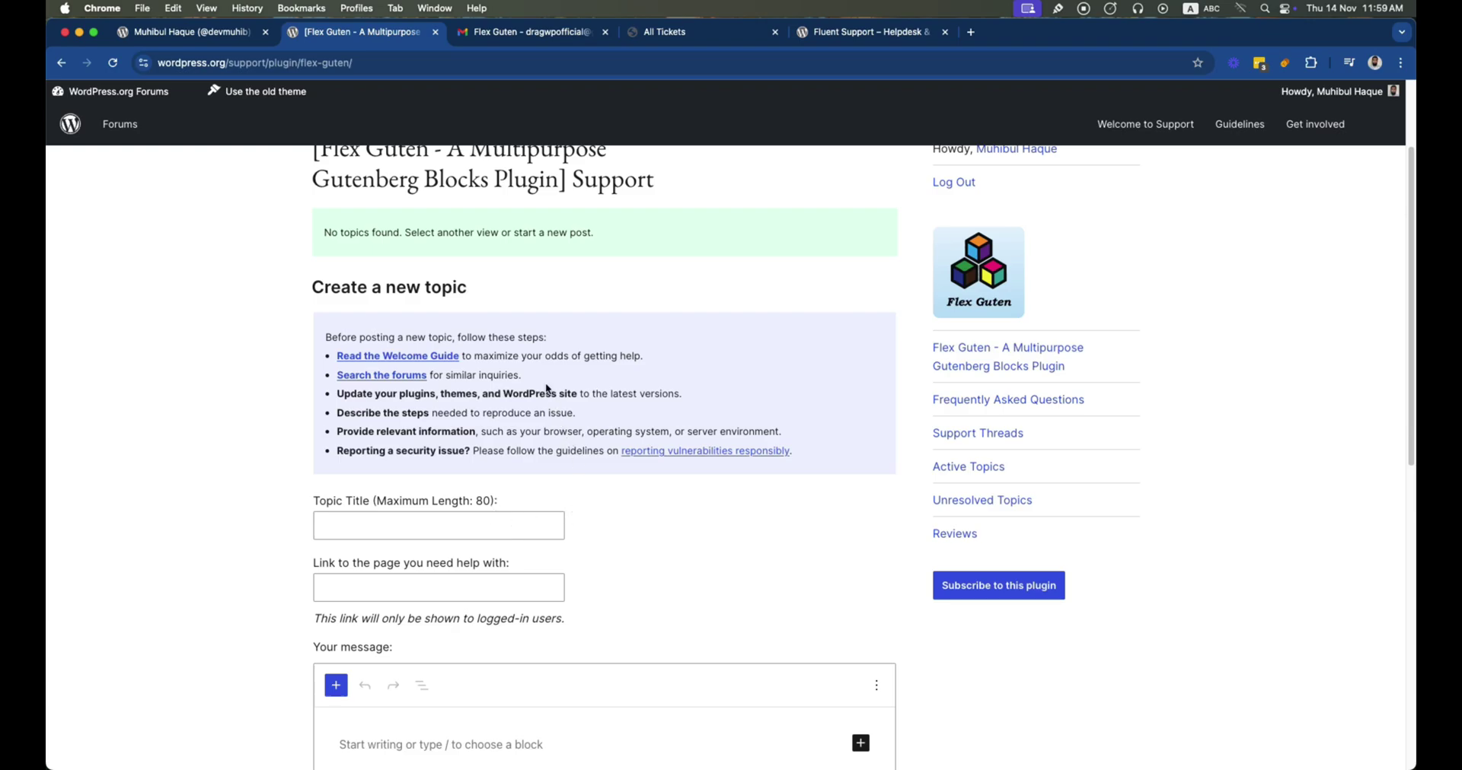
scroll(511, 526, down, 1)
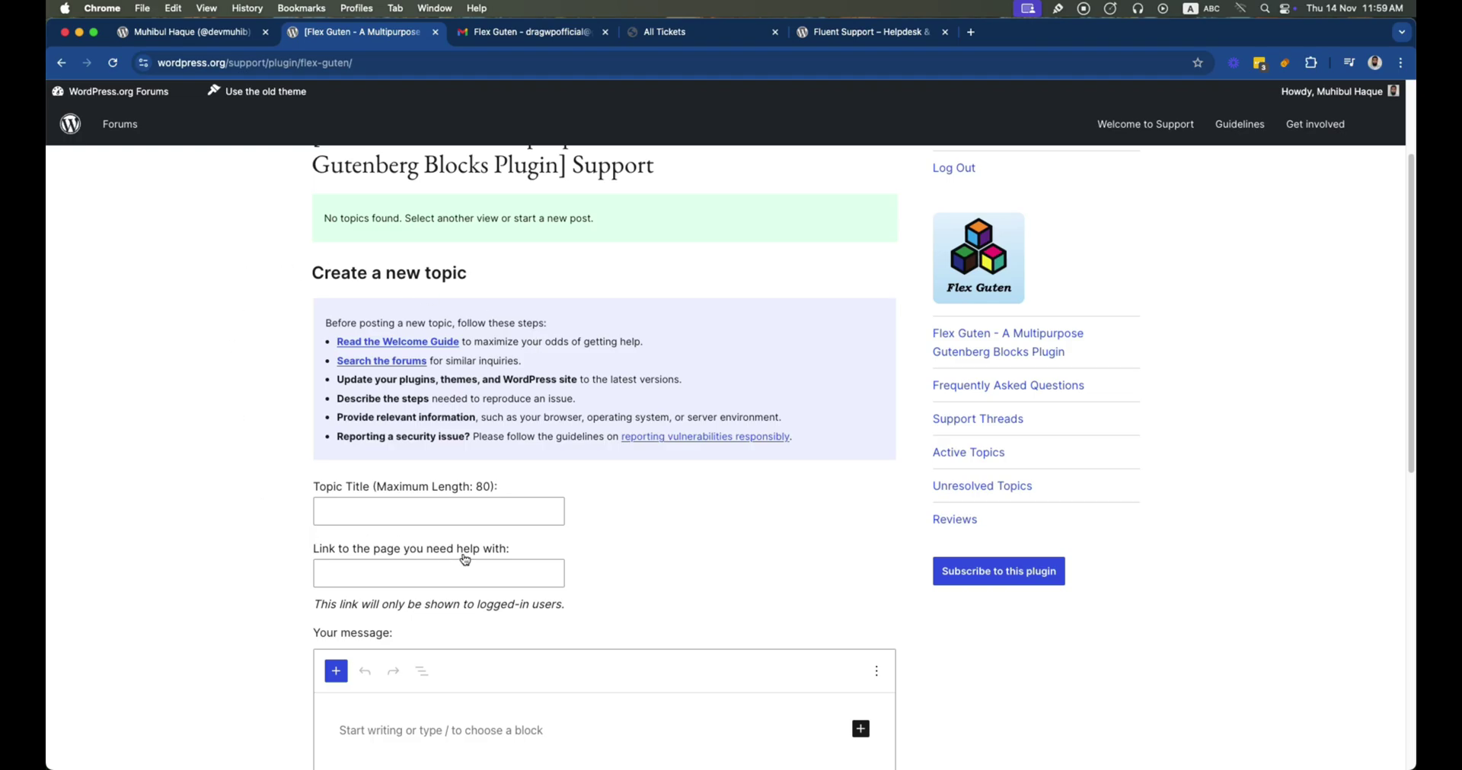
scroll(467, 562, up, 3)
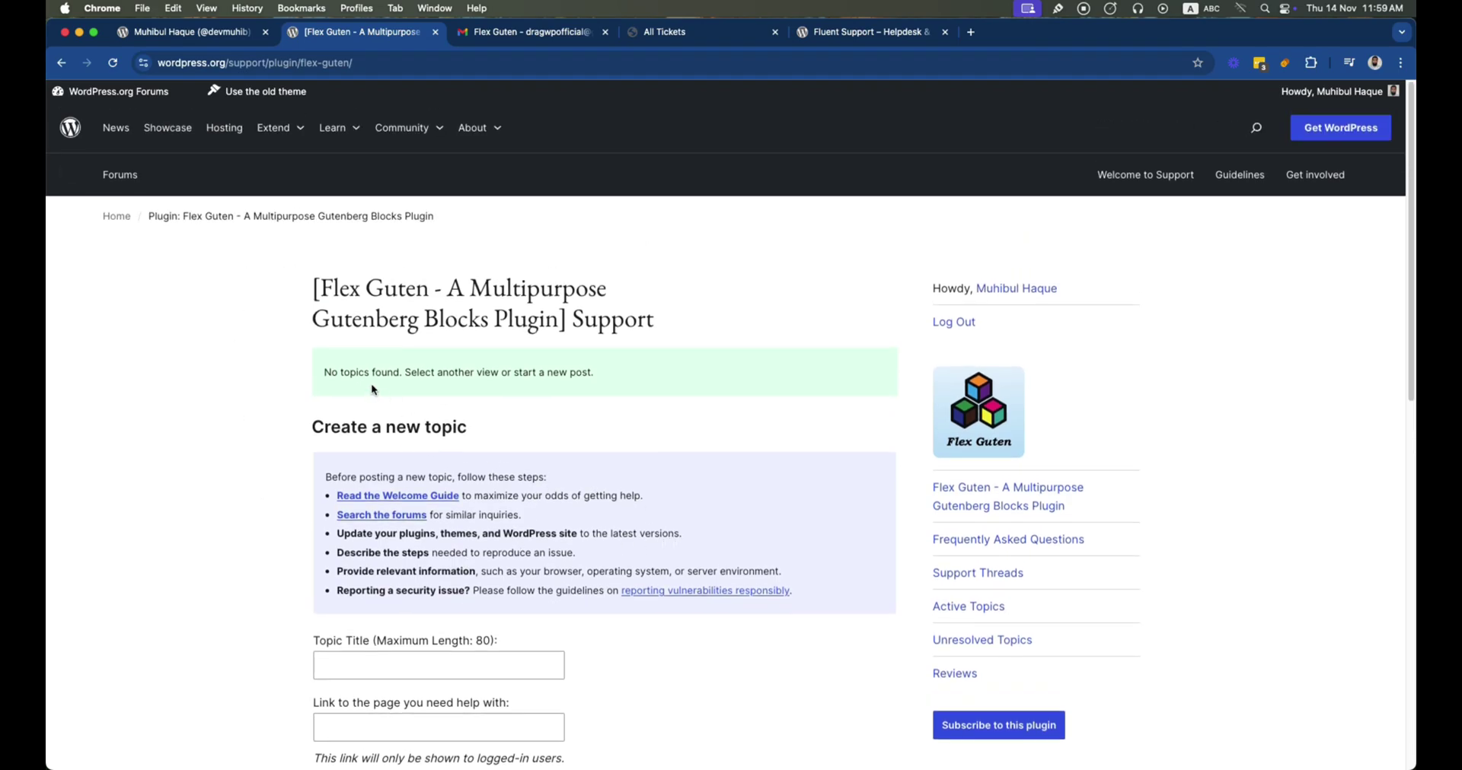
scroll(453, 491, down, 1)
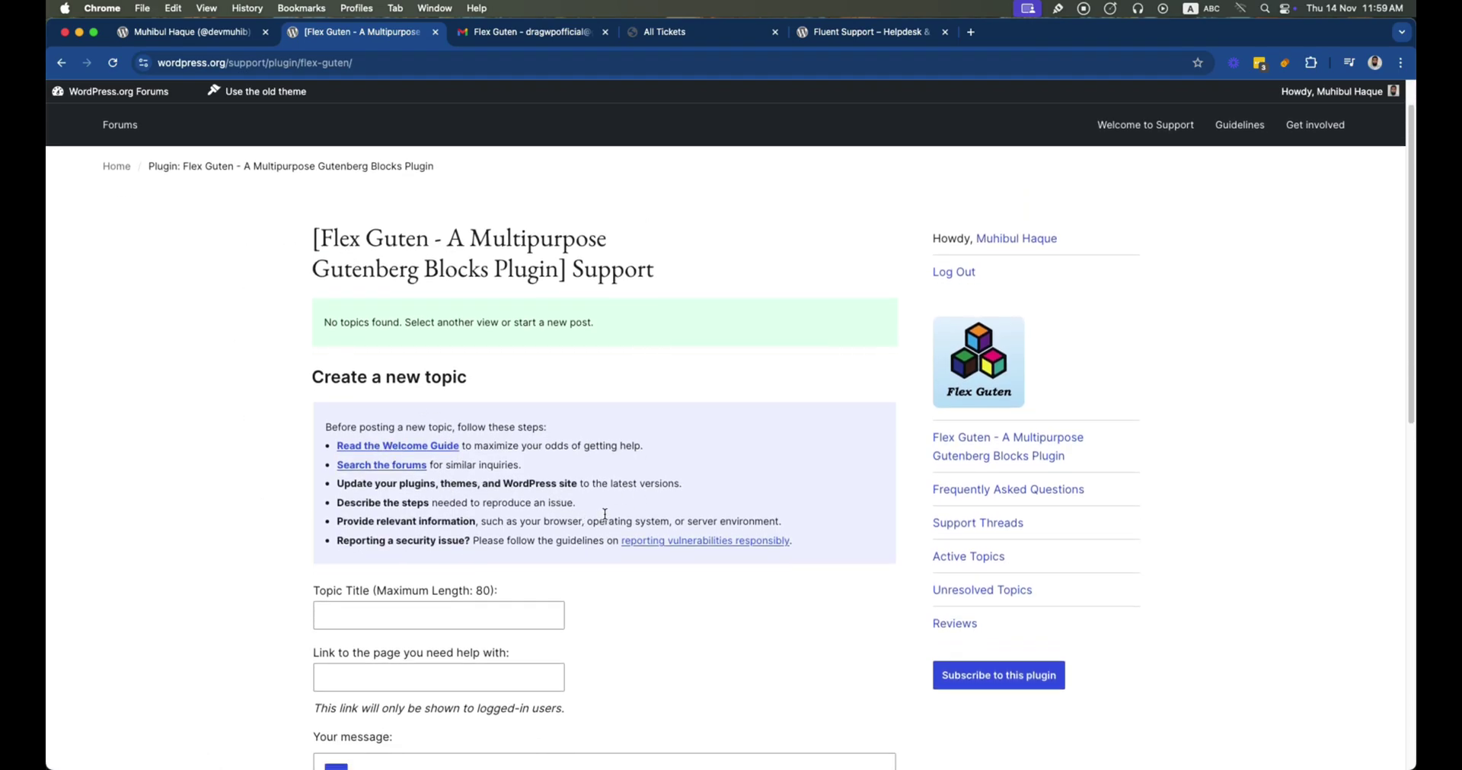
scroll(487, 498, down, 4)
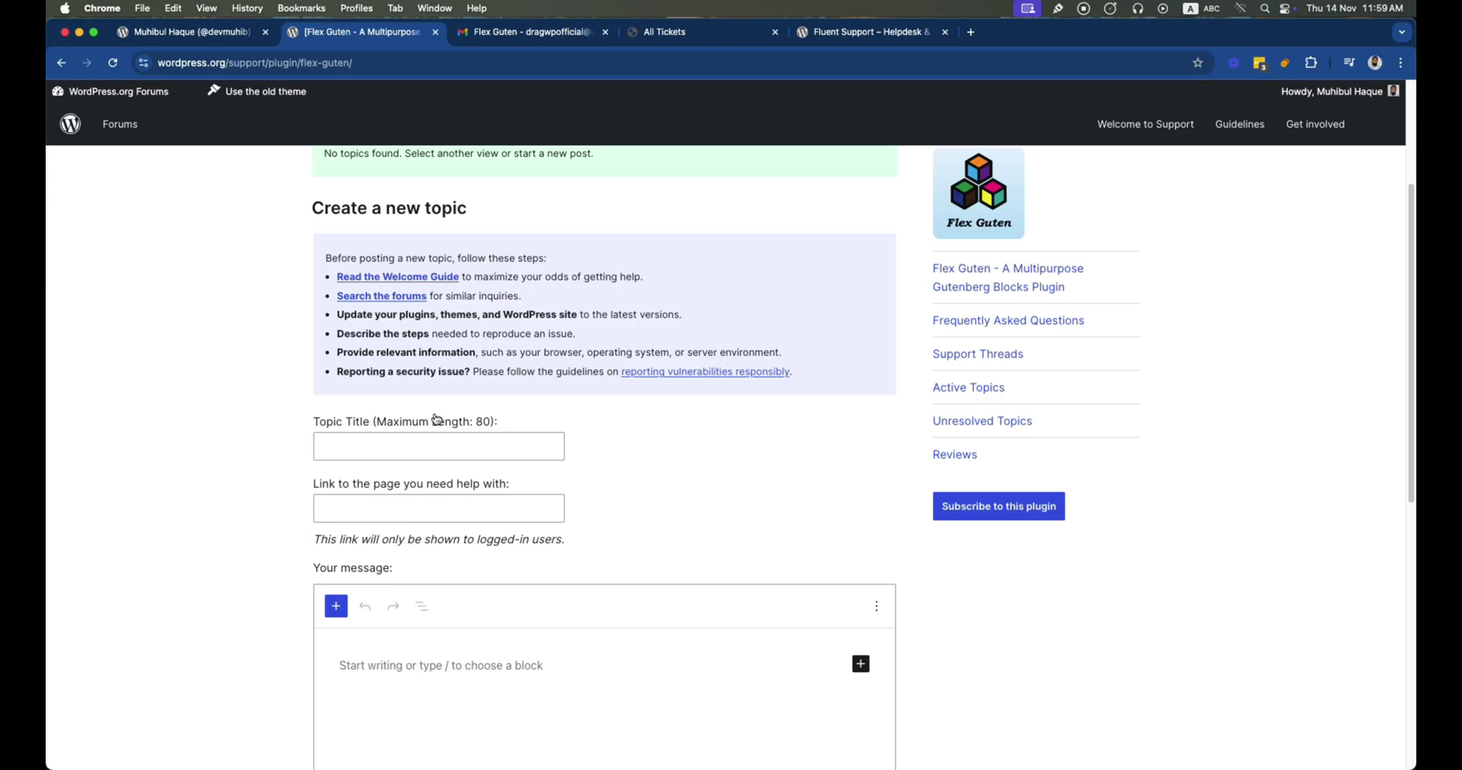
scroll(462, 488, down, 10)
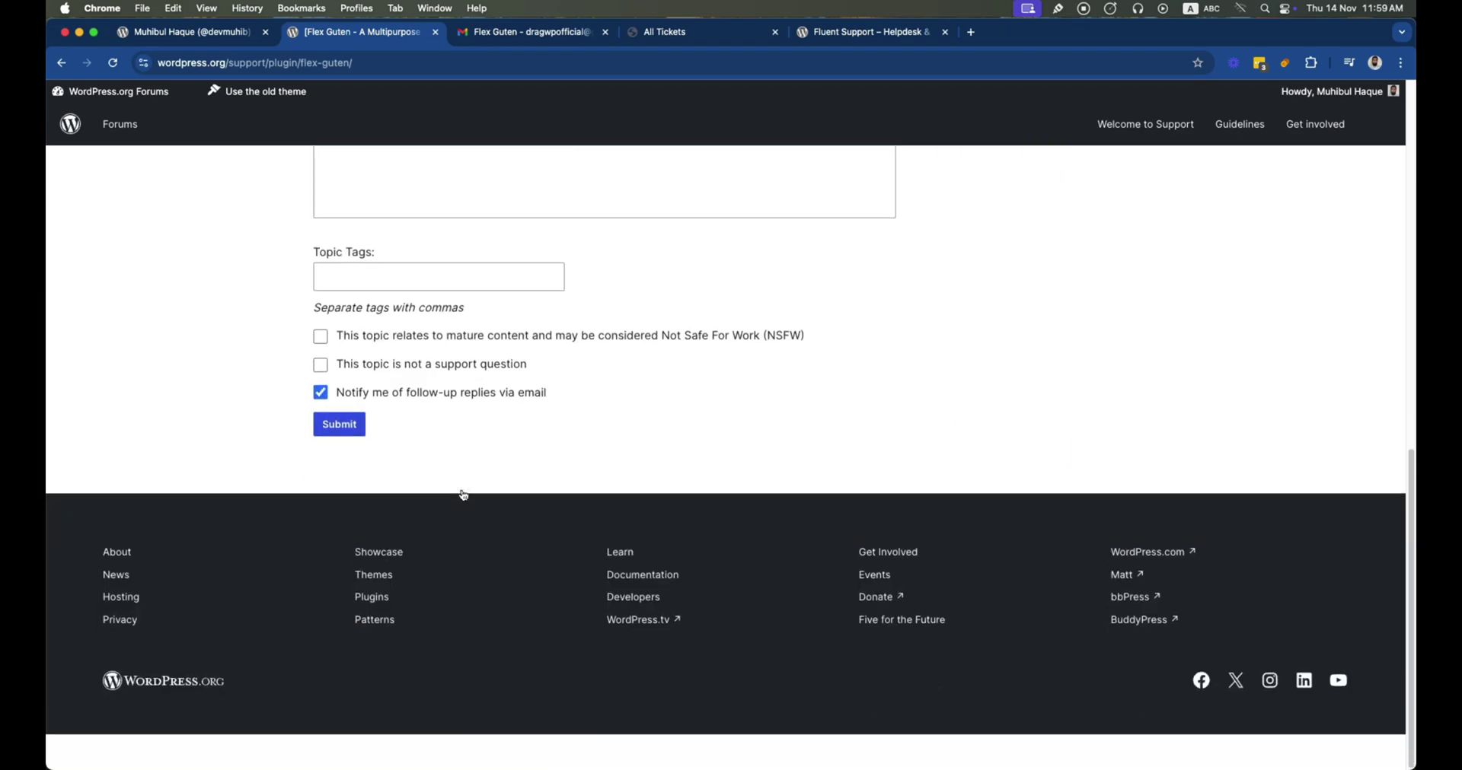
scroll(454, 445, up, 5)
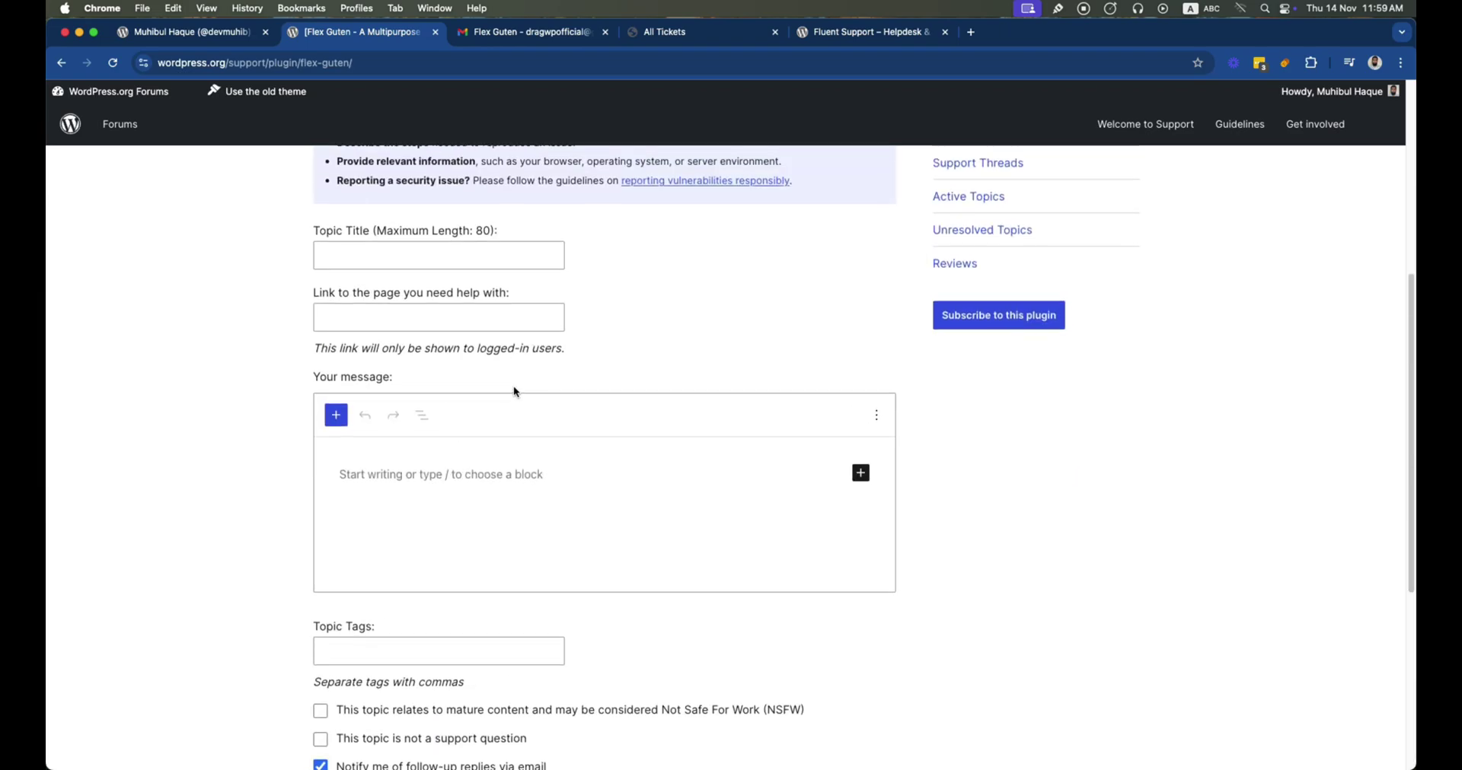
scroll(514, 392, up, 4)
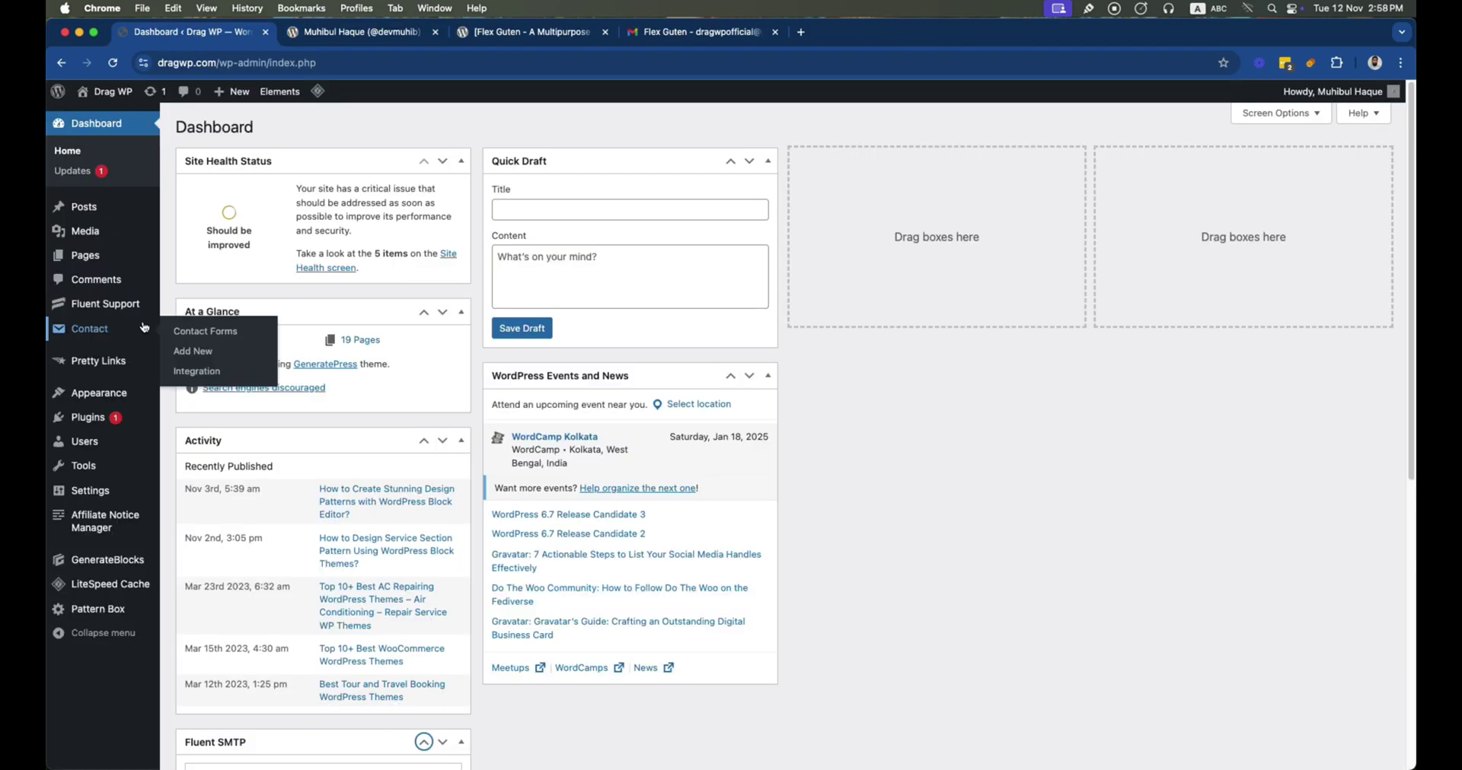
Enter business name Drag WP and the business e-mail address in the Fluent Support setup
mouse_move(134, 308)
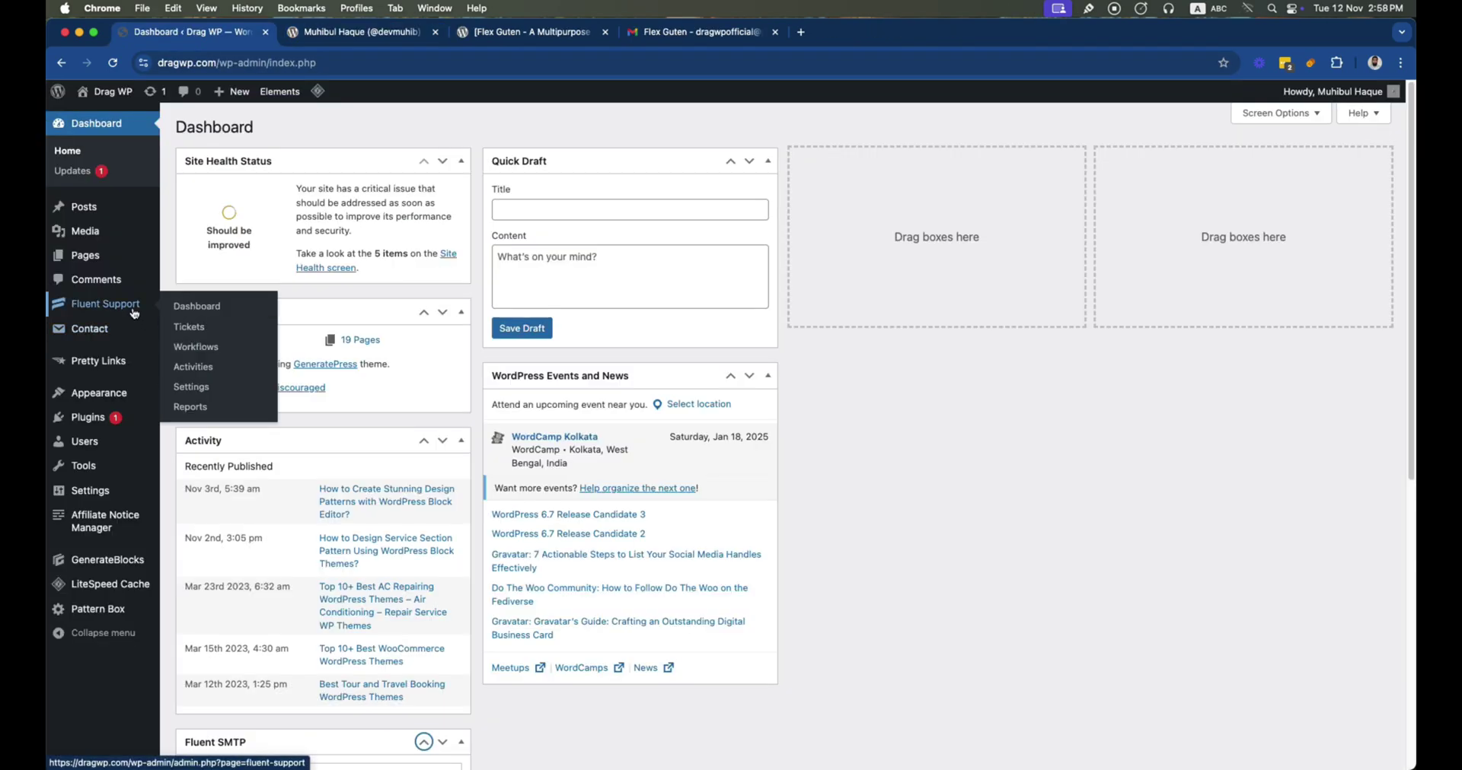
click(193, 308)
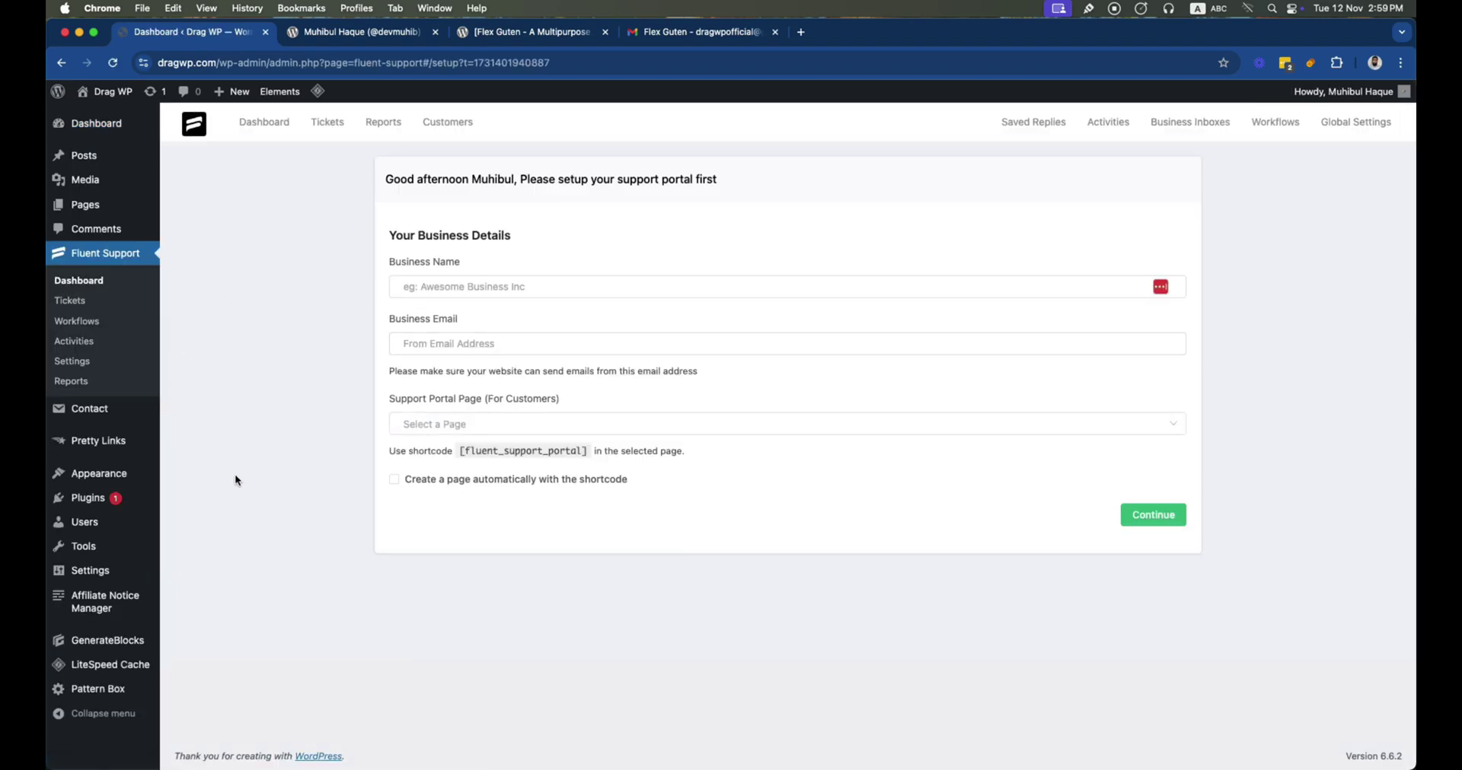
click(441, 297)
text(Drag WP)
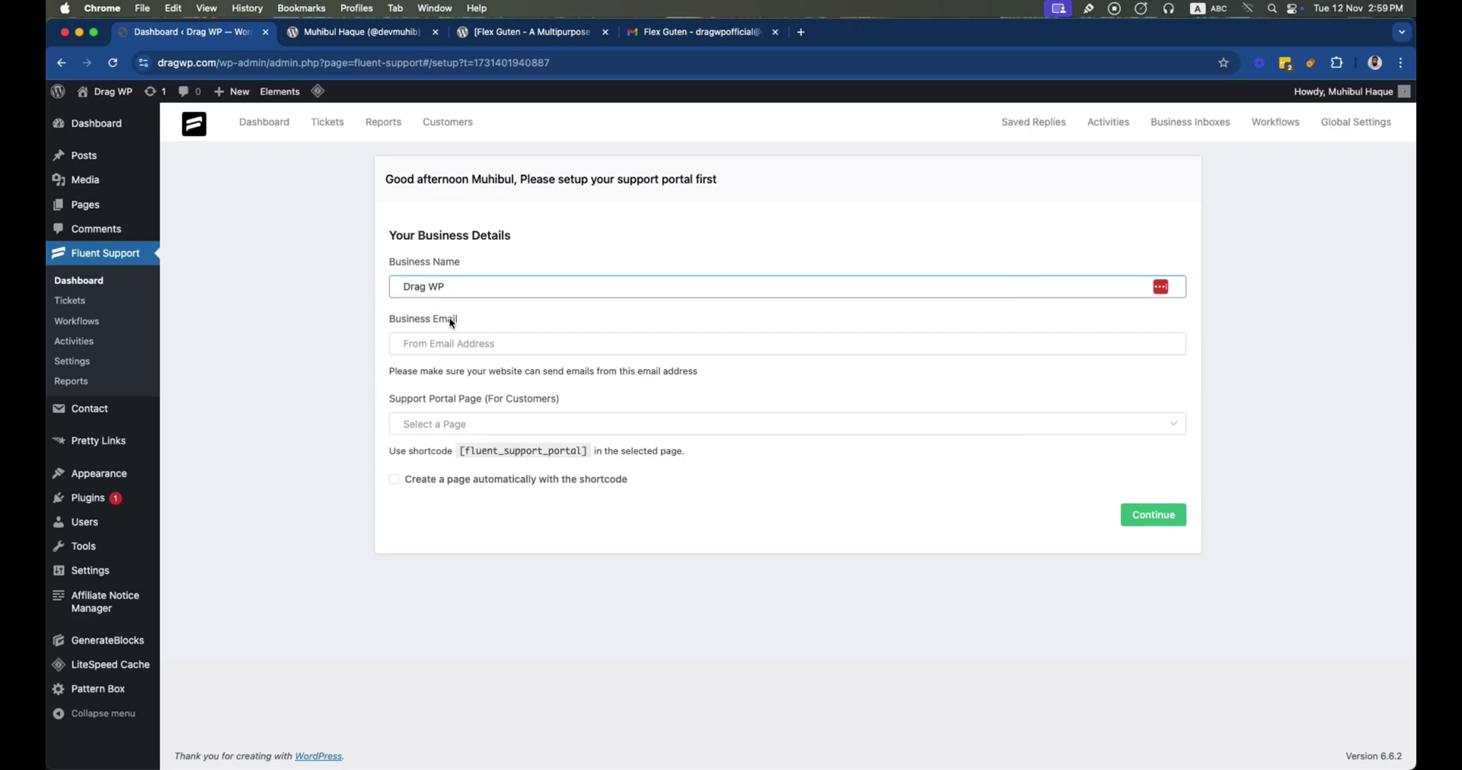
click(452, 323)
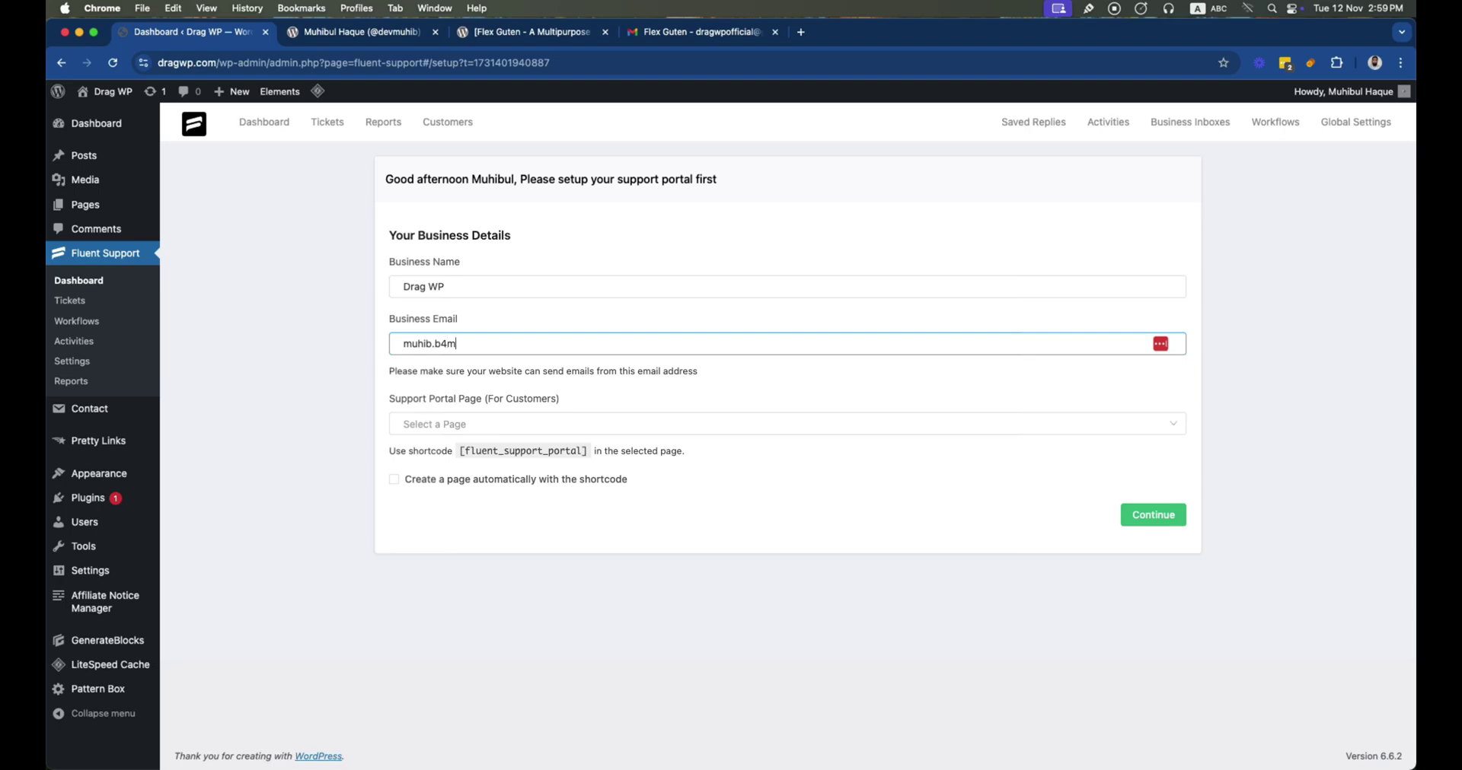
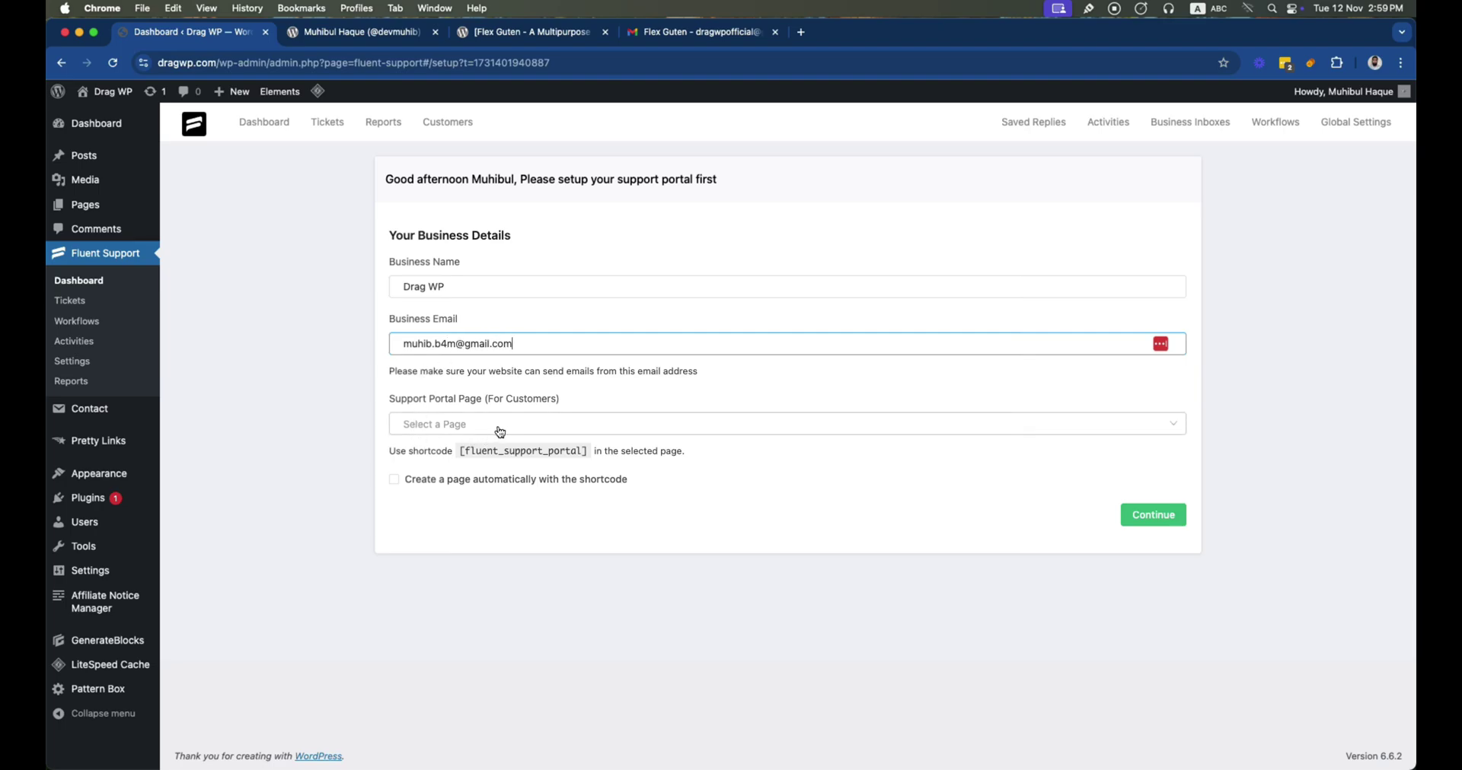
Choose Support as the portal page, copy its shortcode, and submit the business details
click(501, 426)
click(485, 462)
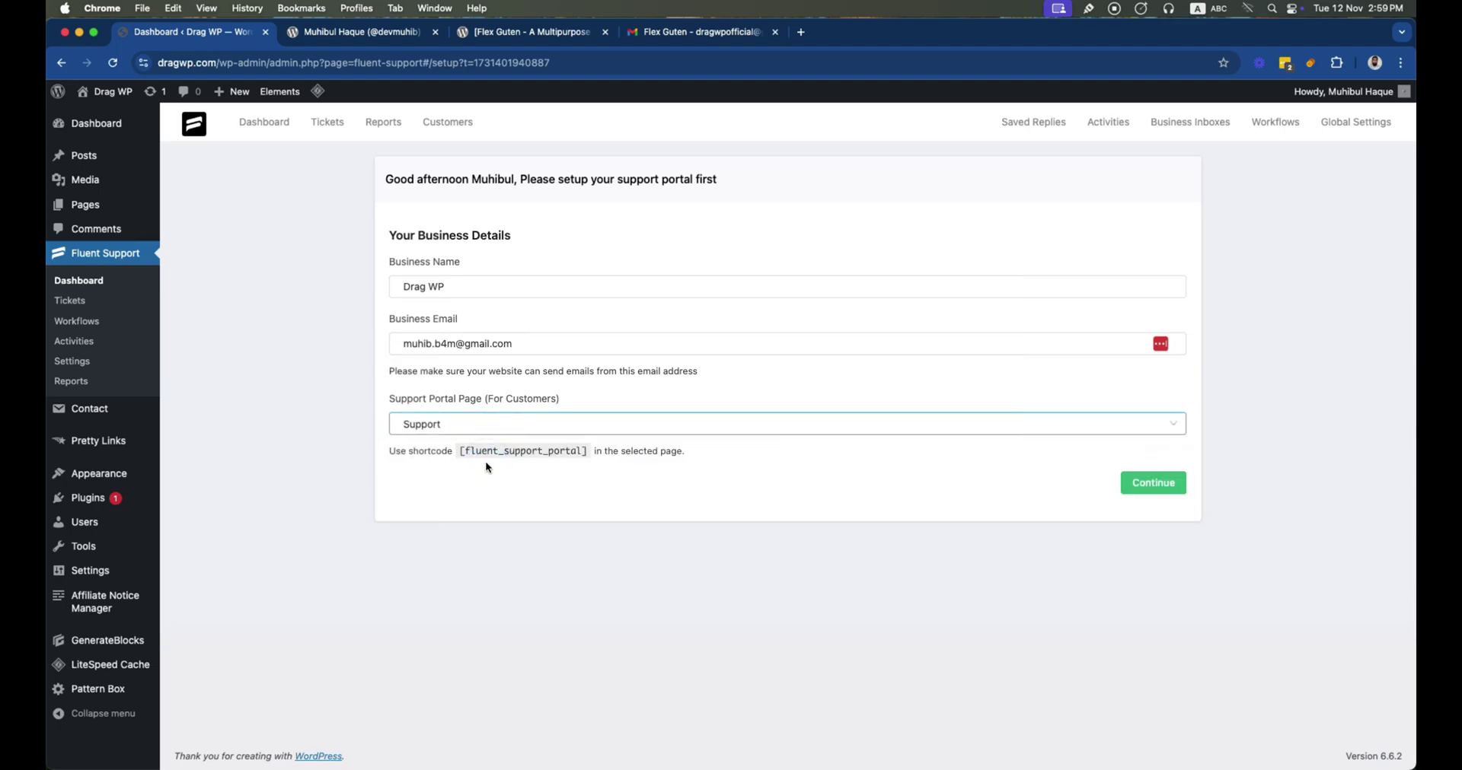
drag(458, 452, 572, 454)
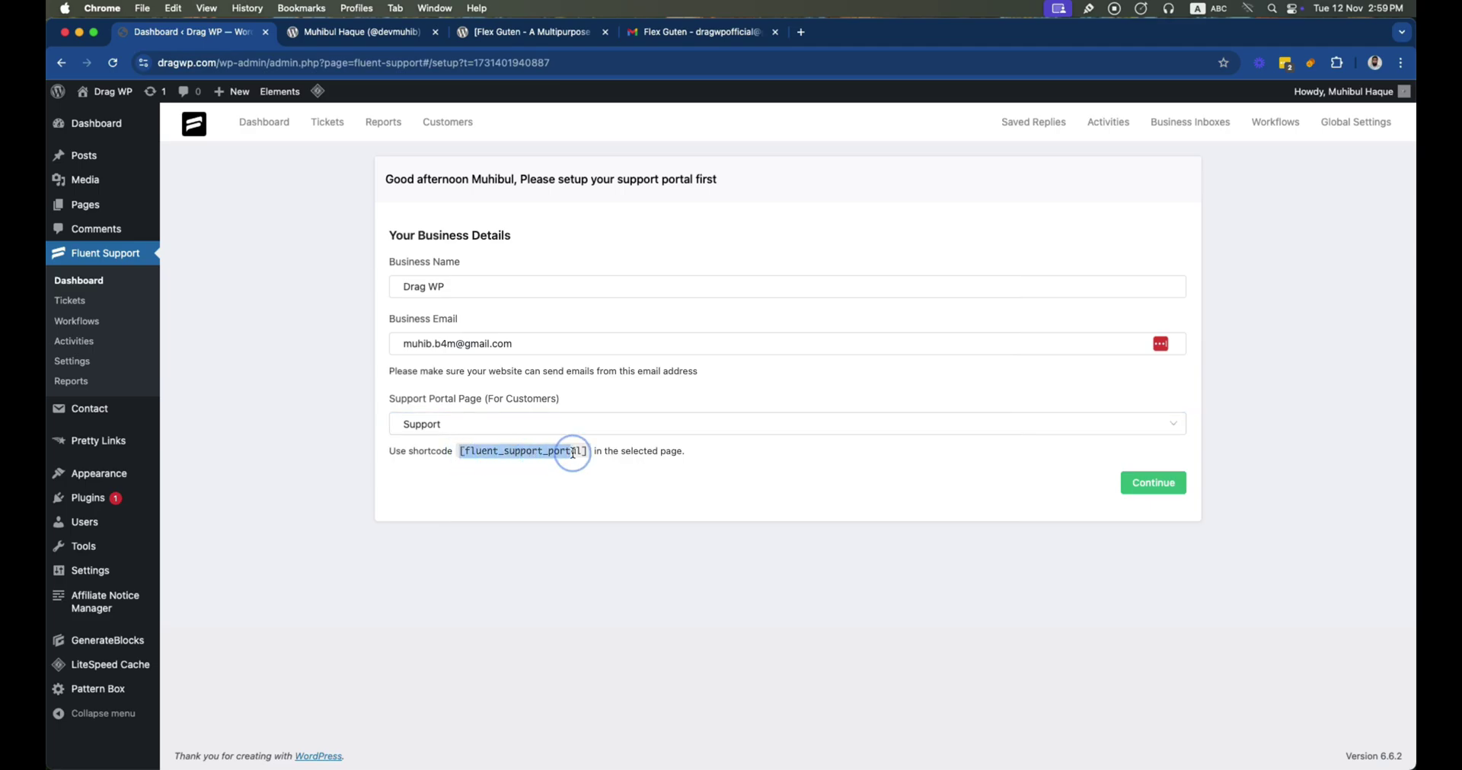
click(720, 426)
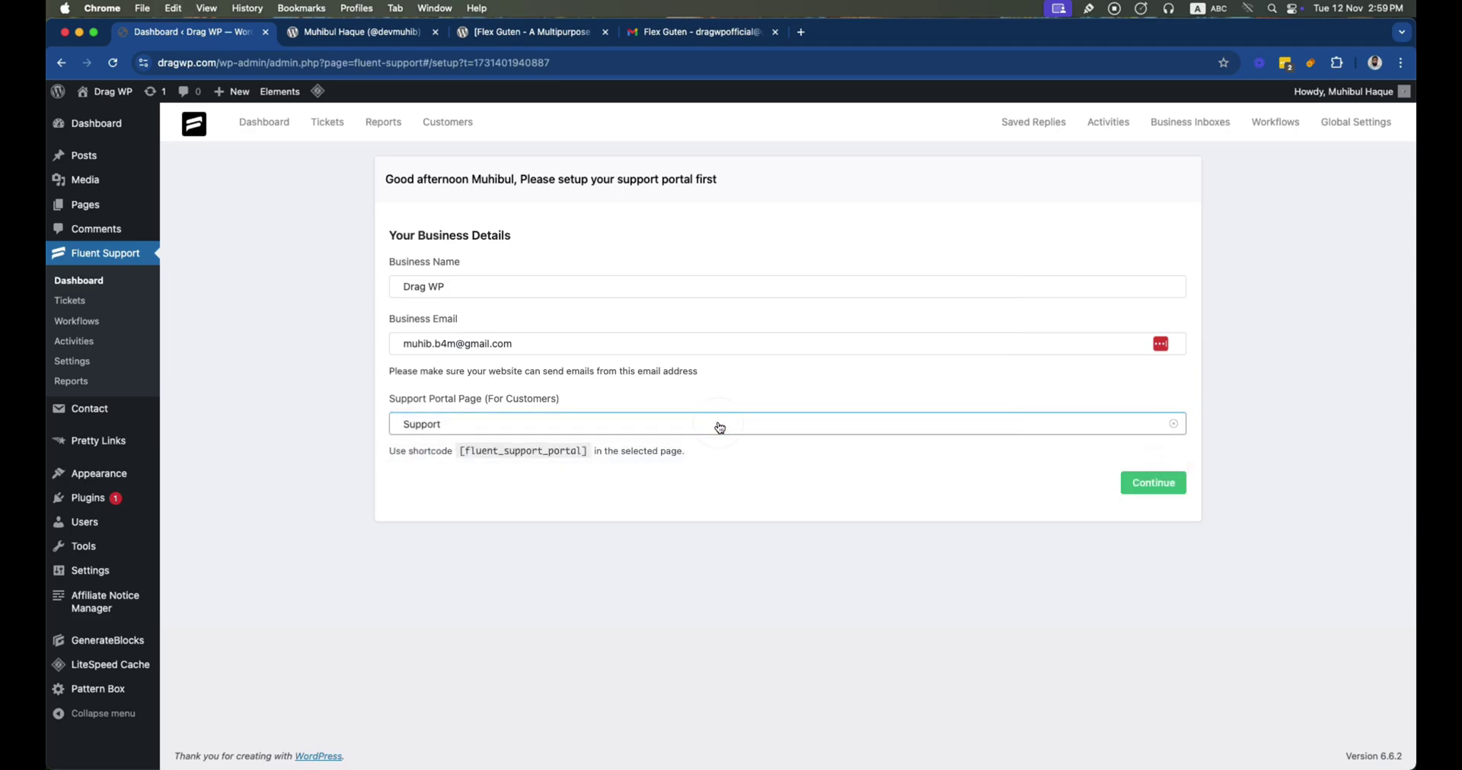
click(1176, 482)
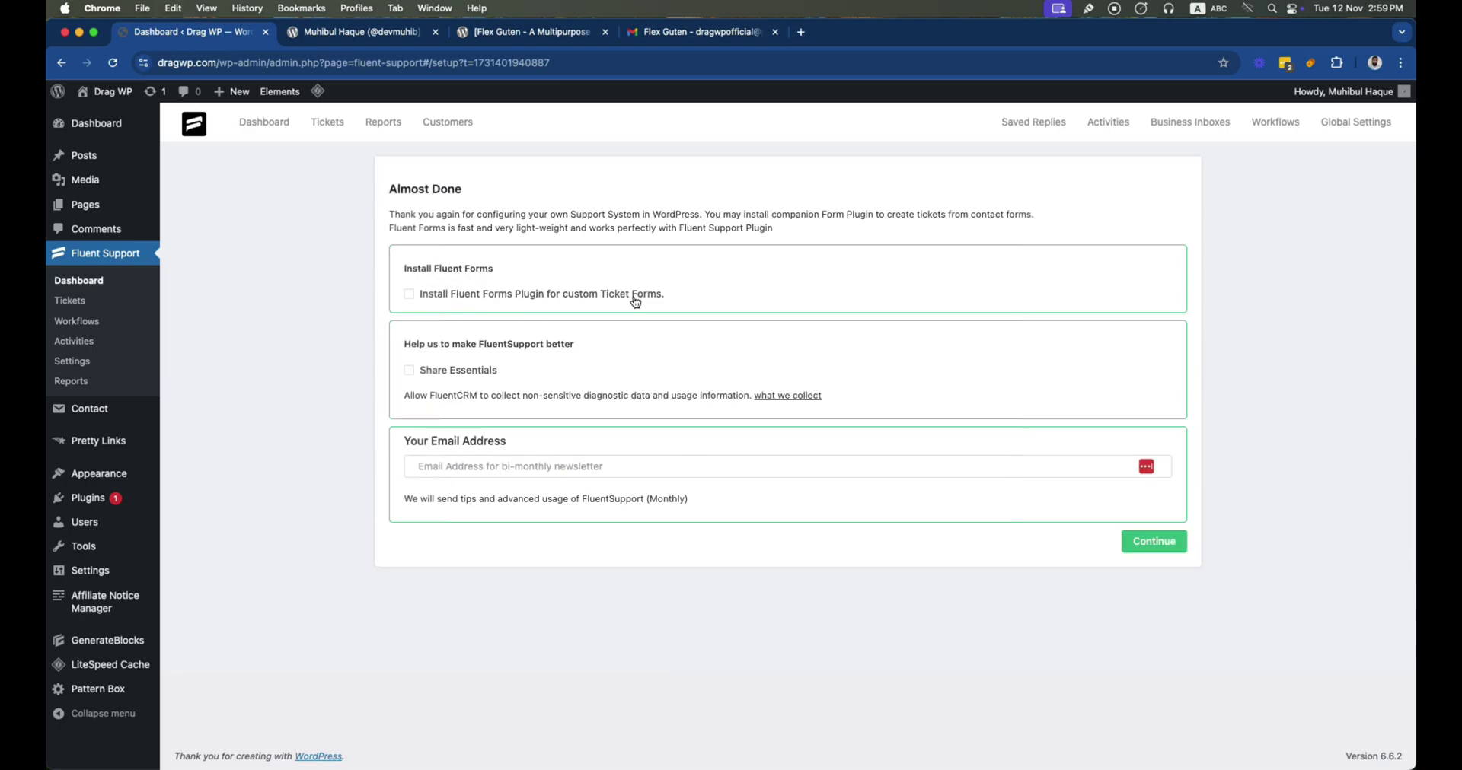
Opt to install Fluent Forms, finish setup, and decline usage data sharing
click(410, 295)
click(1150, 545)
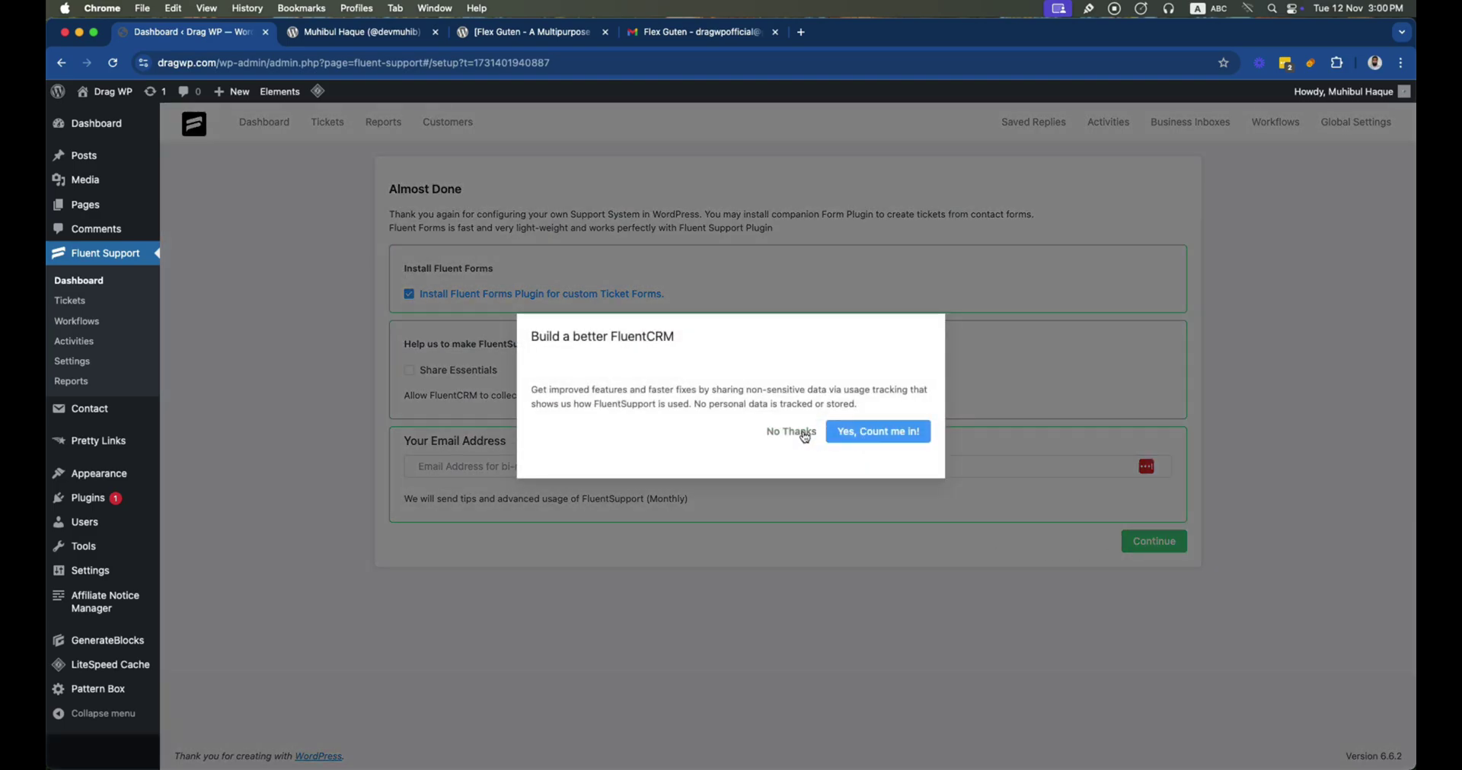
click(801, 433)
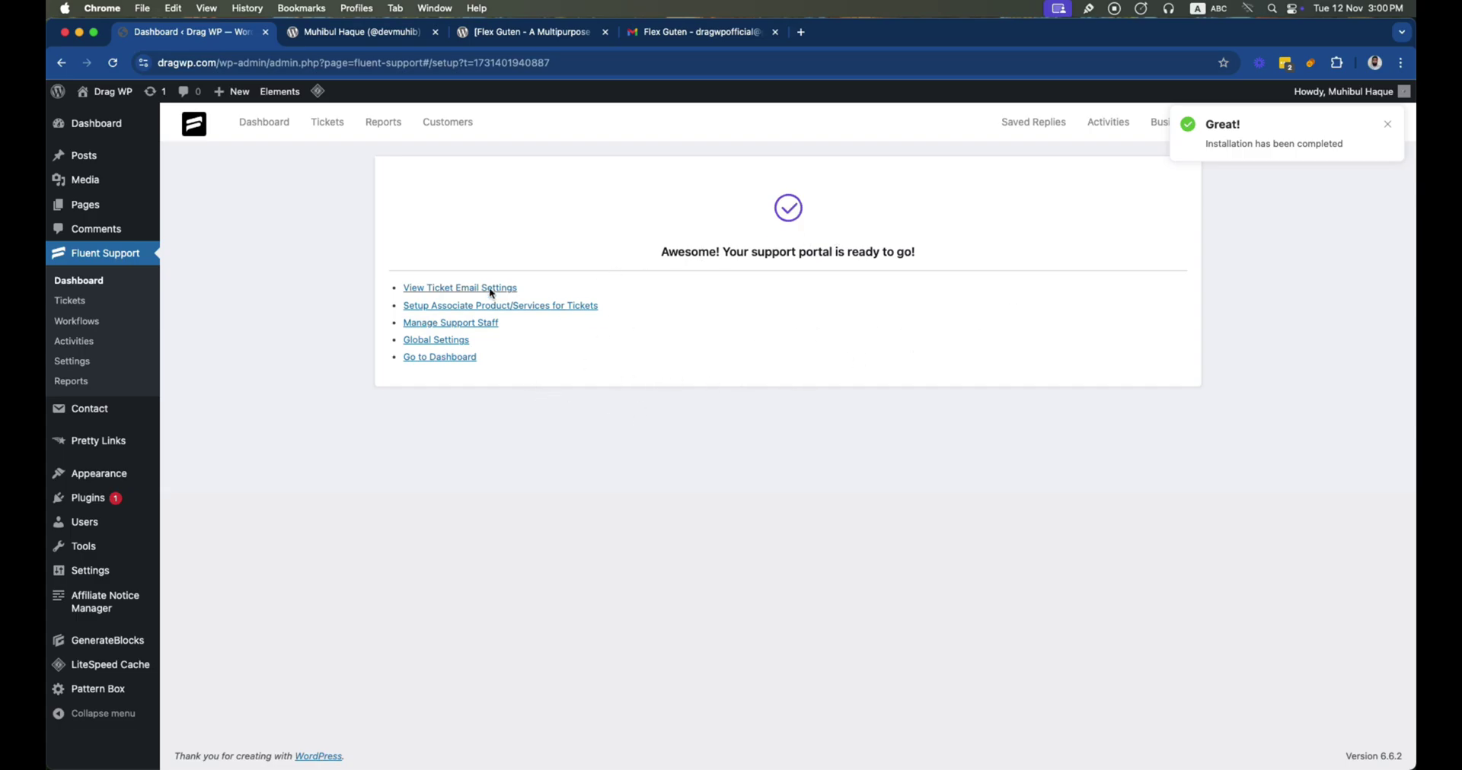
click(265, 129)
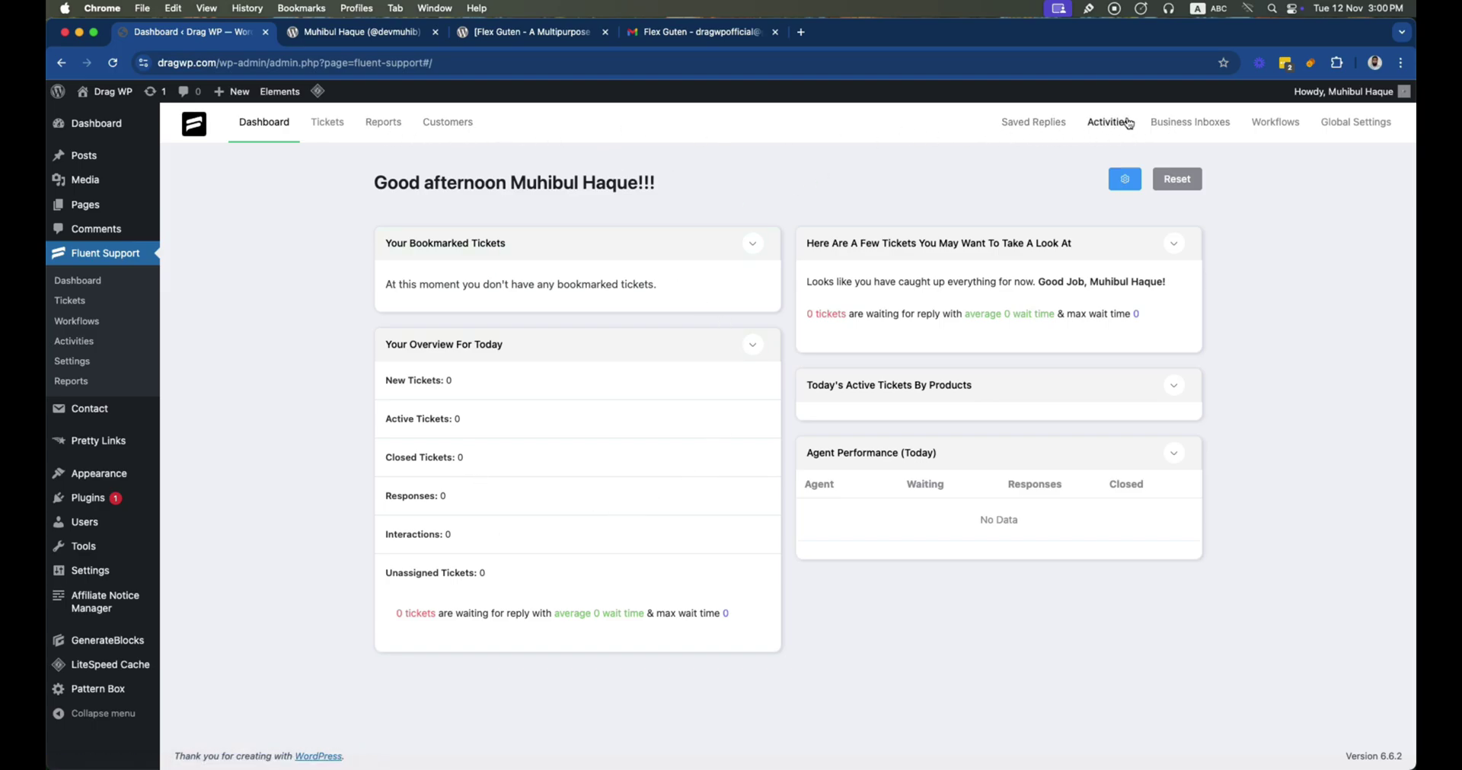
View the Business Inboxes, then the empty All Tickets list
click(1187, 124)
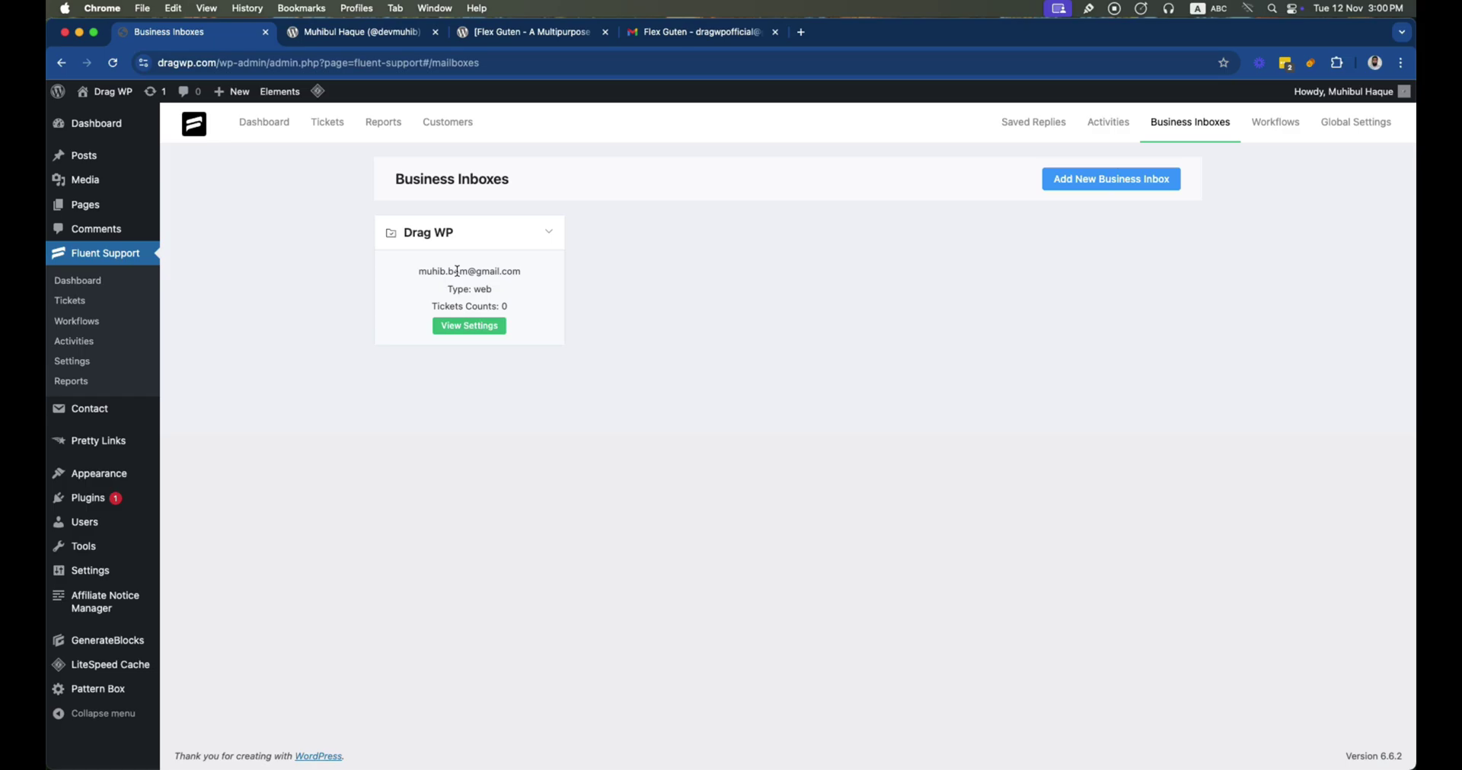
click(328, 124)
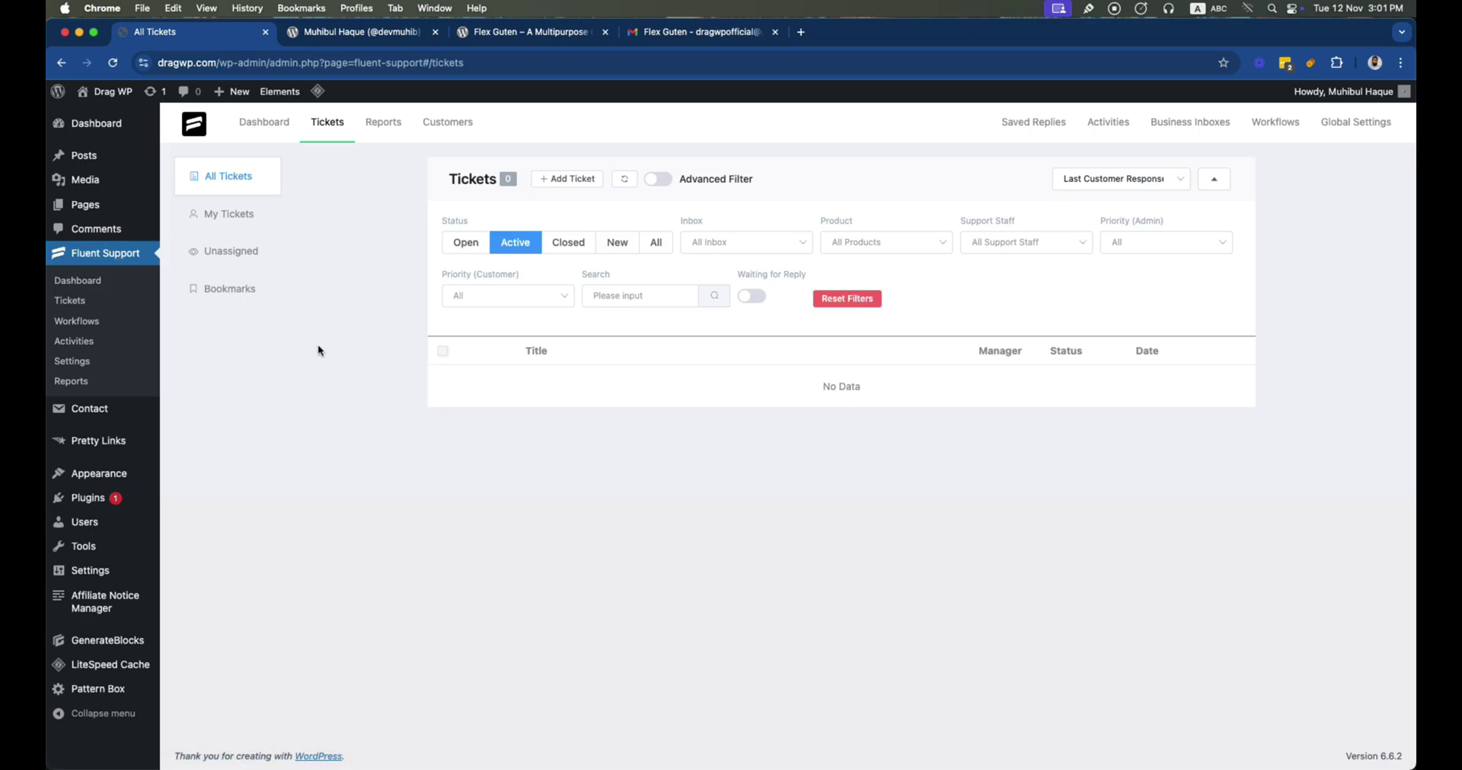
Paste the portal shortcode into the WordPress Support page and save it
mouse_move(115, 205)
click(178, 217)
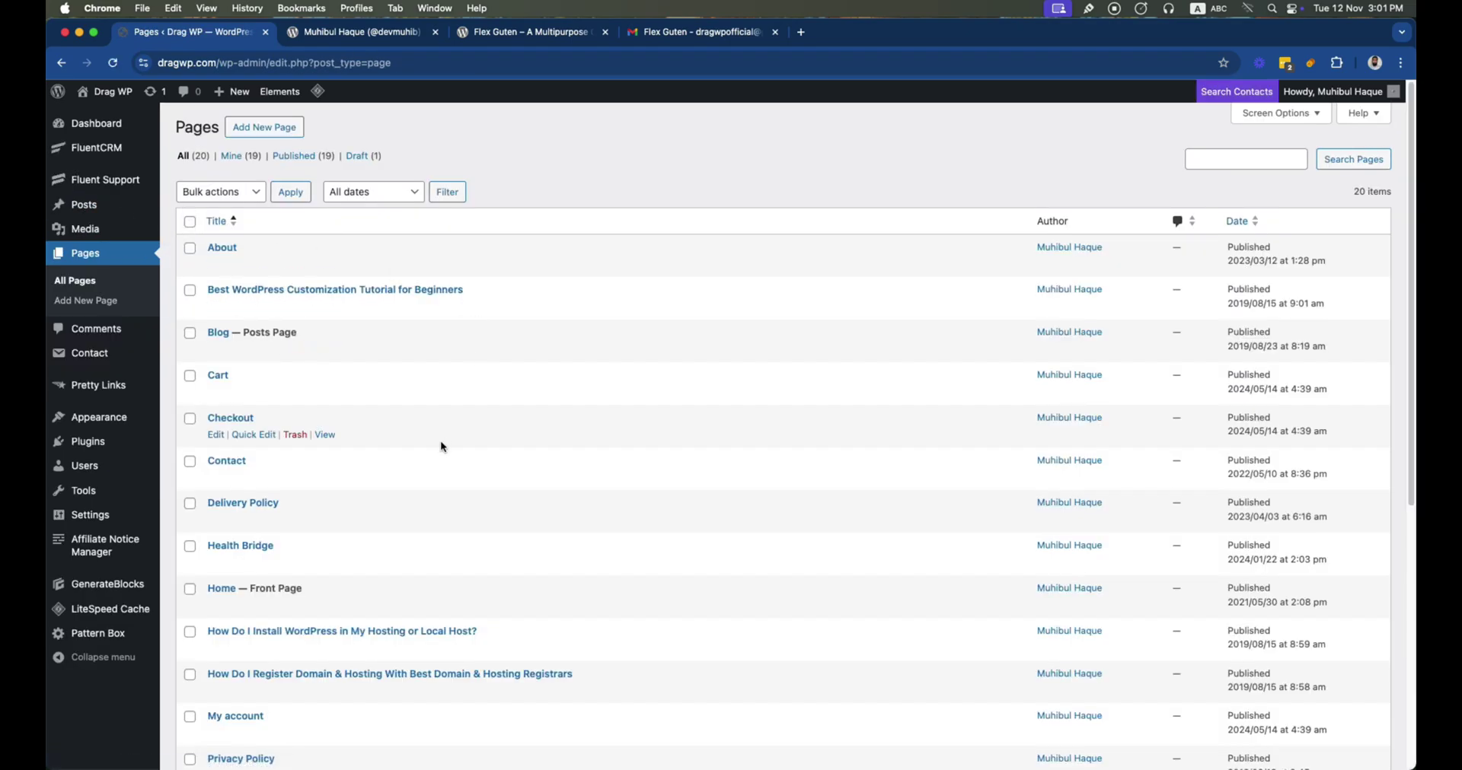
scroll(440, 440, down, 10)
click(228, 499)
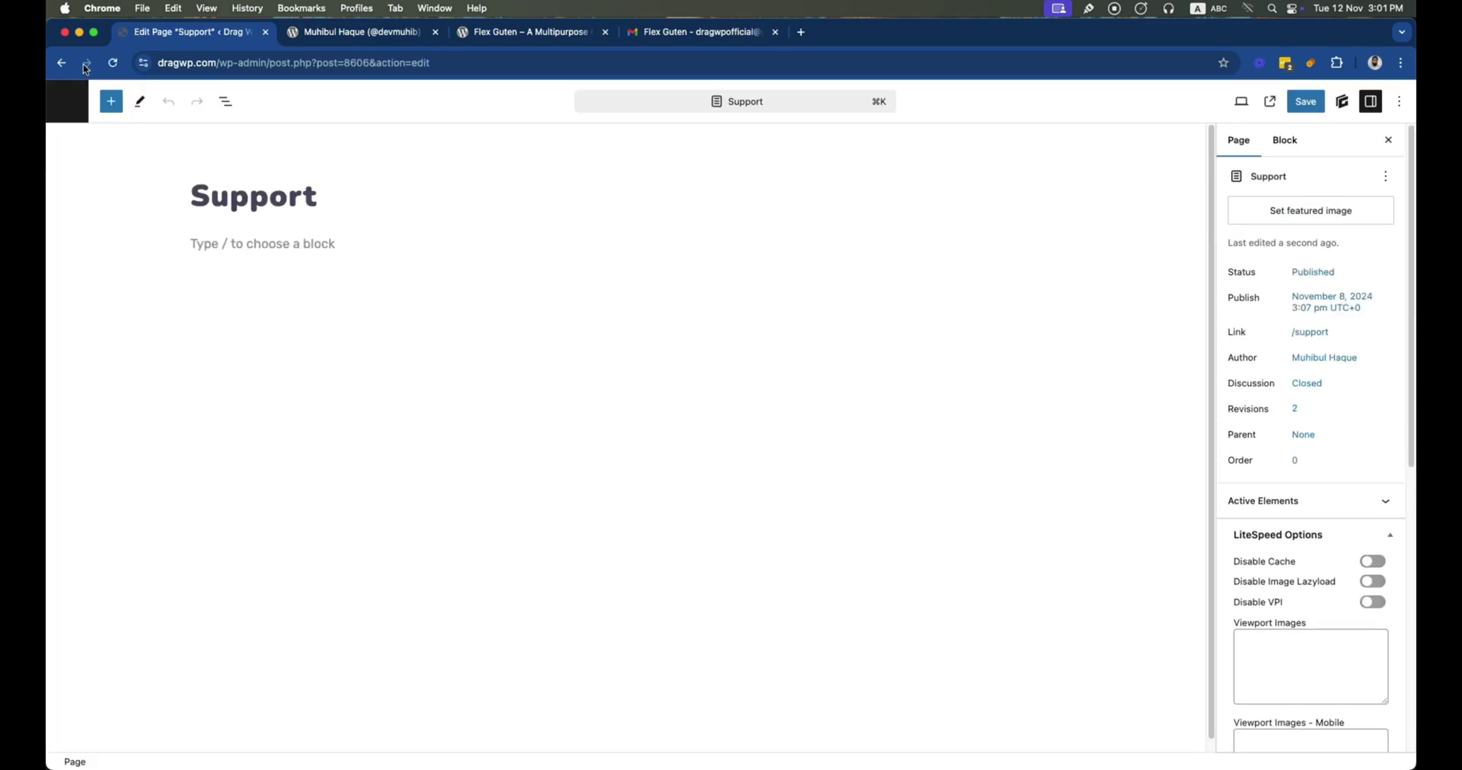
click(228, 244)
text([fluent_support_portal])
click(332, 279)
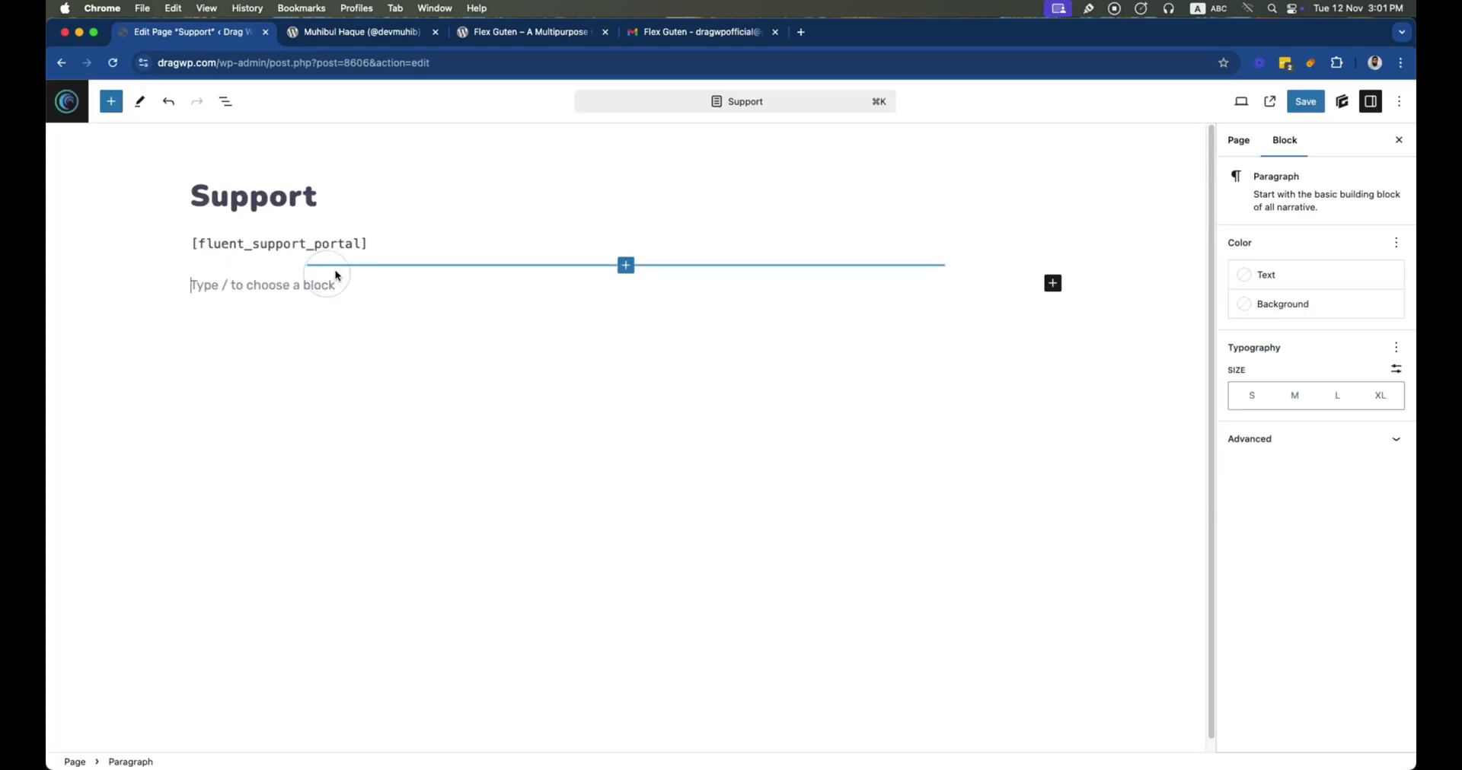
click(1304, 102)
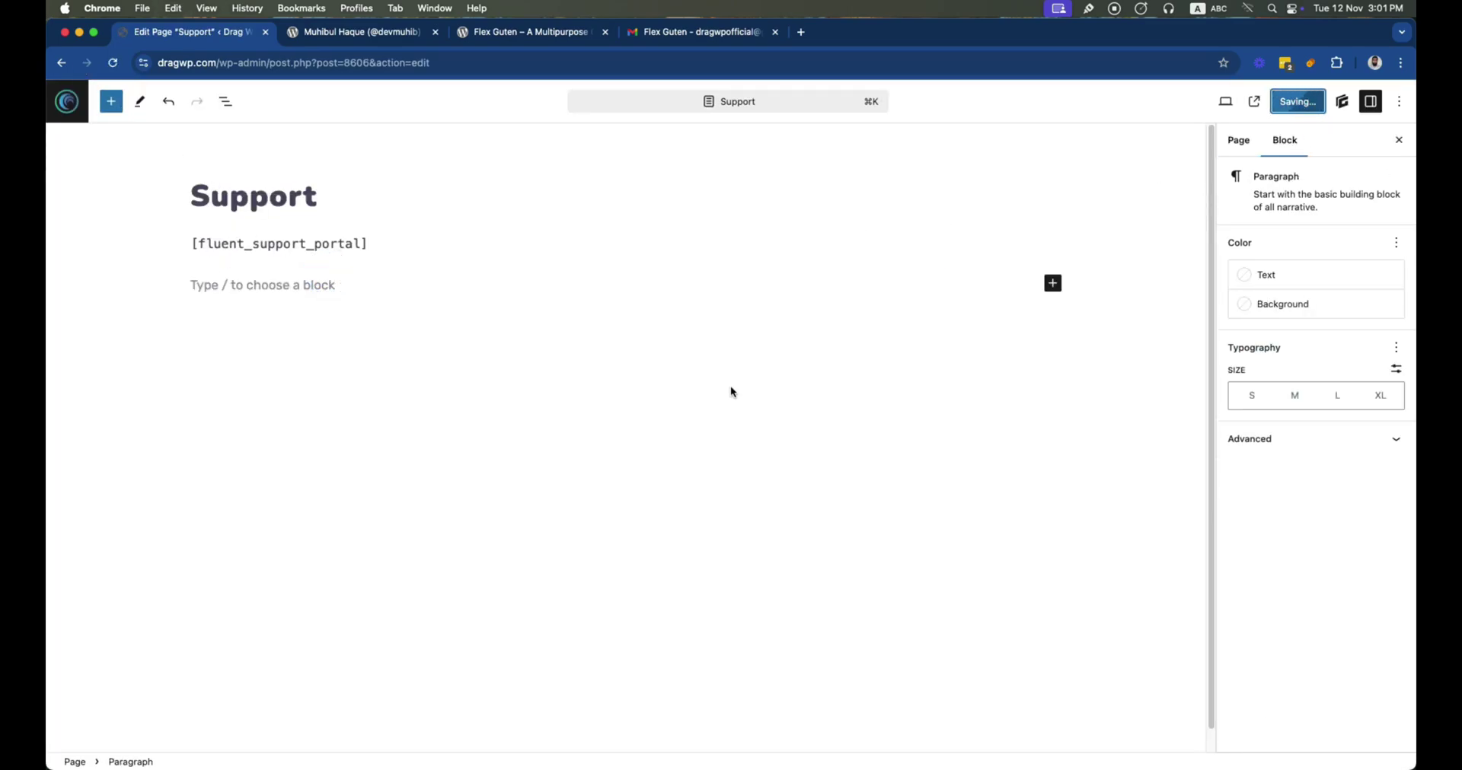
View the live Support page showing the customer-only access notice, then clear the address bar
super+click(191, 746)
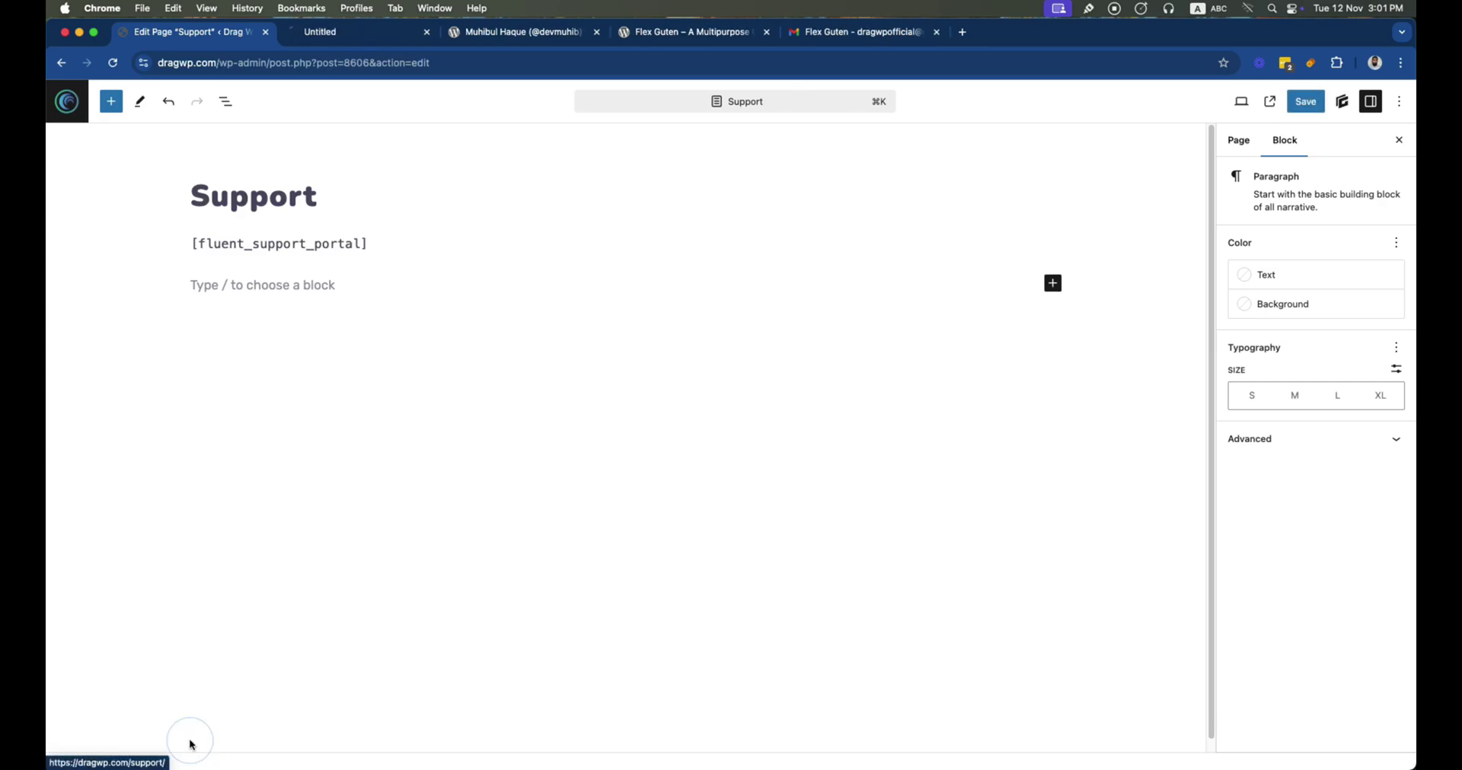
click(365, 38)
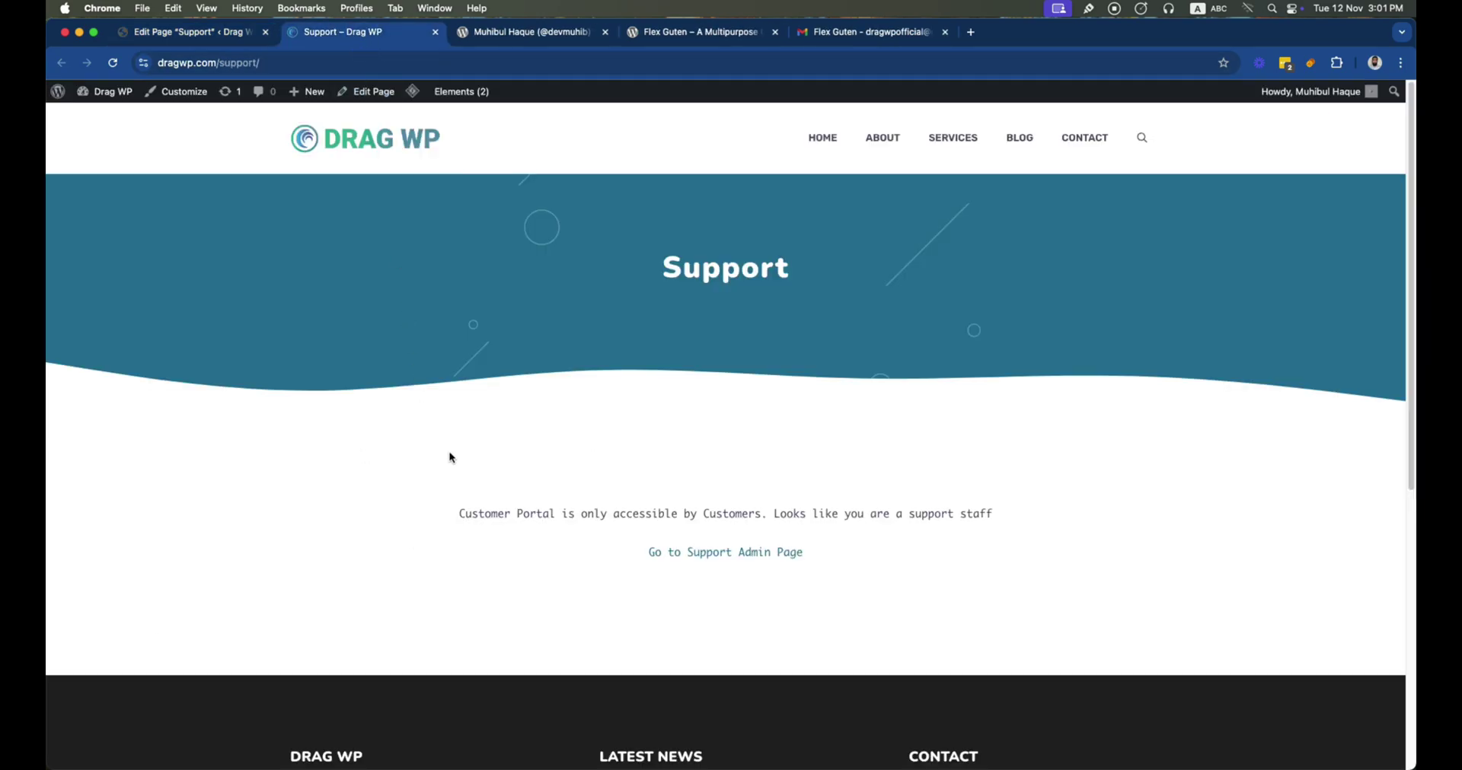
drag(459, 514, 993, 515)
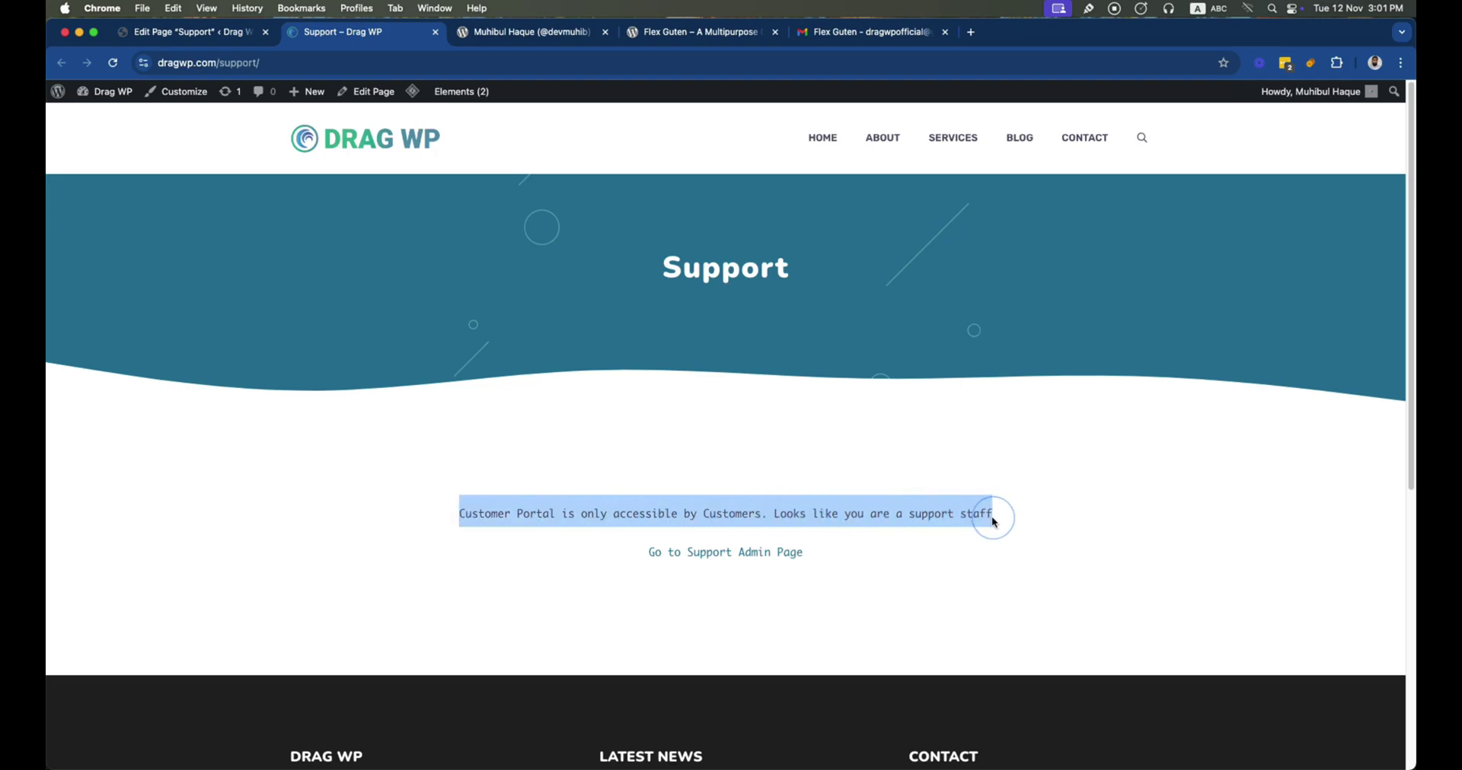
click(989, 515)
click(347, 62)
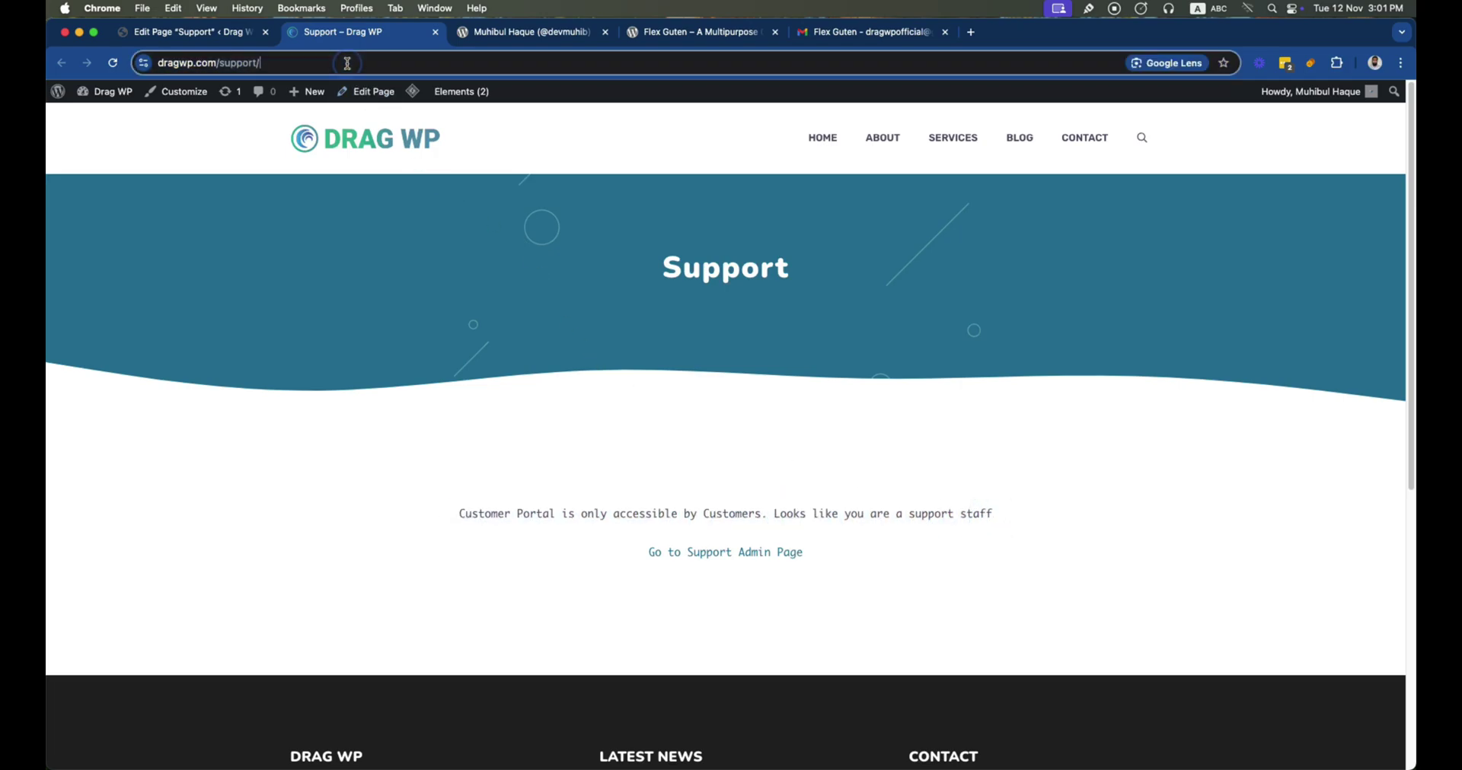
key(BackSpace)
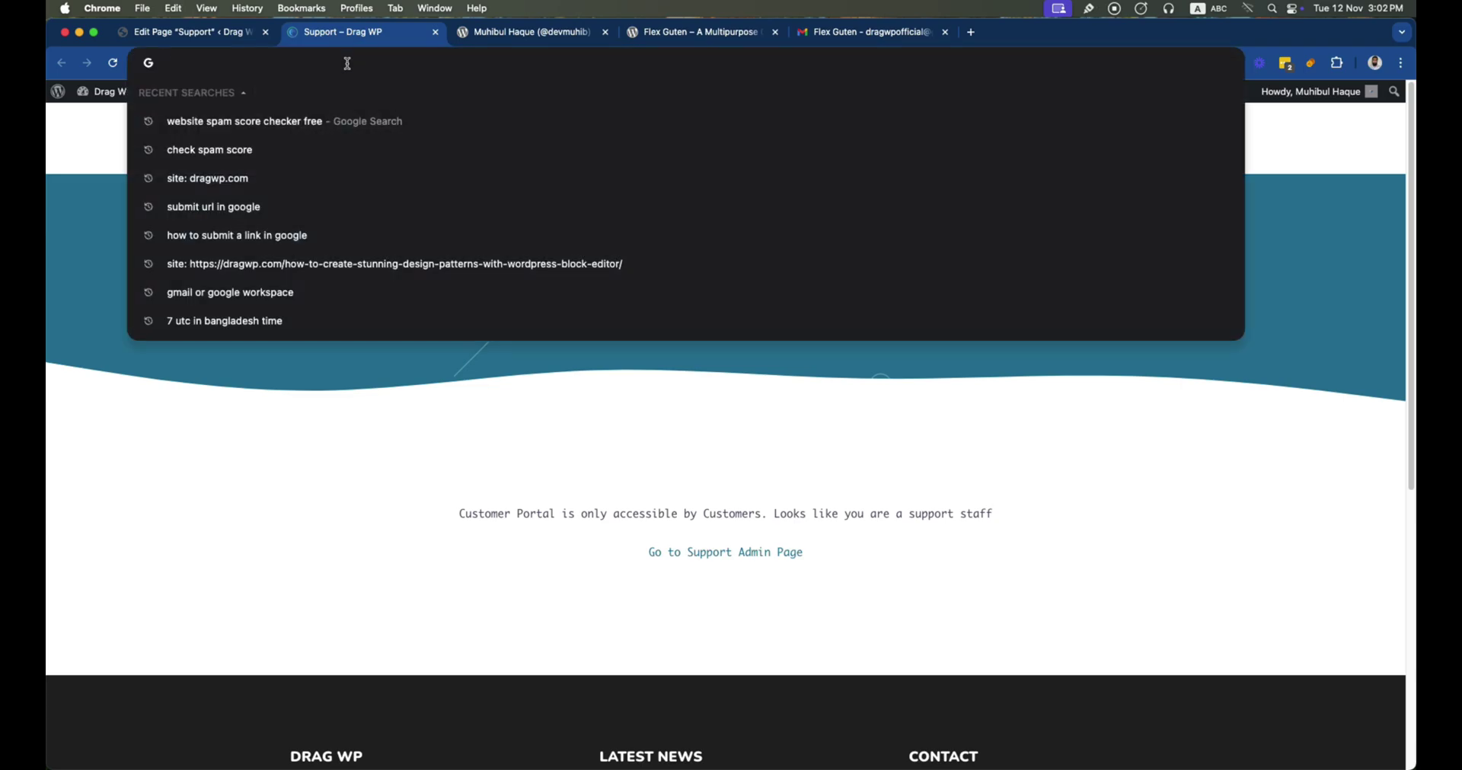
click(377, 367)
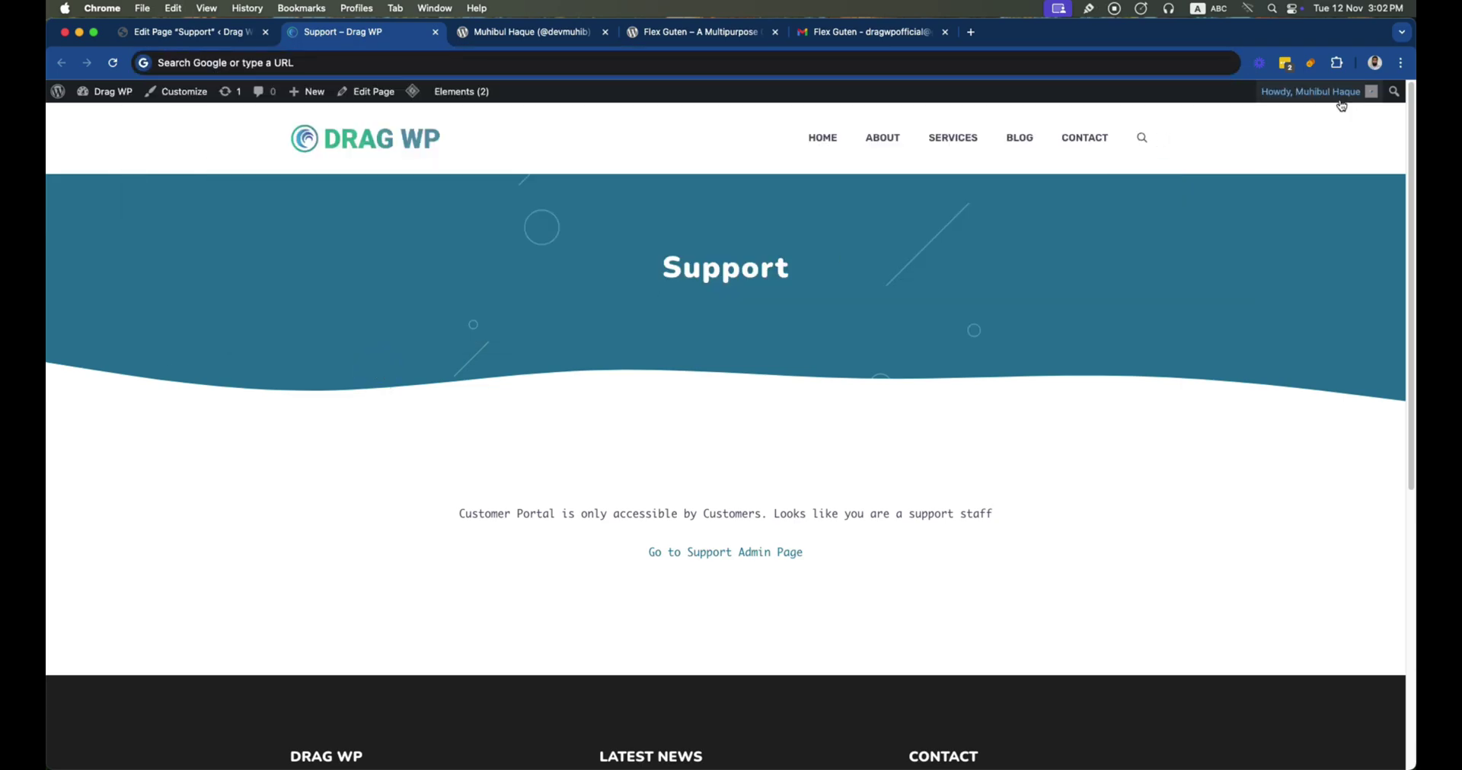
key(super+grave)
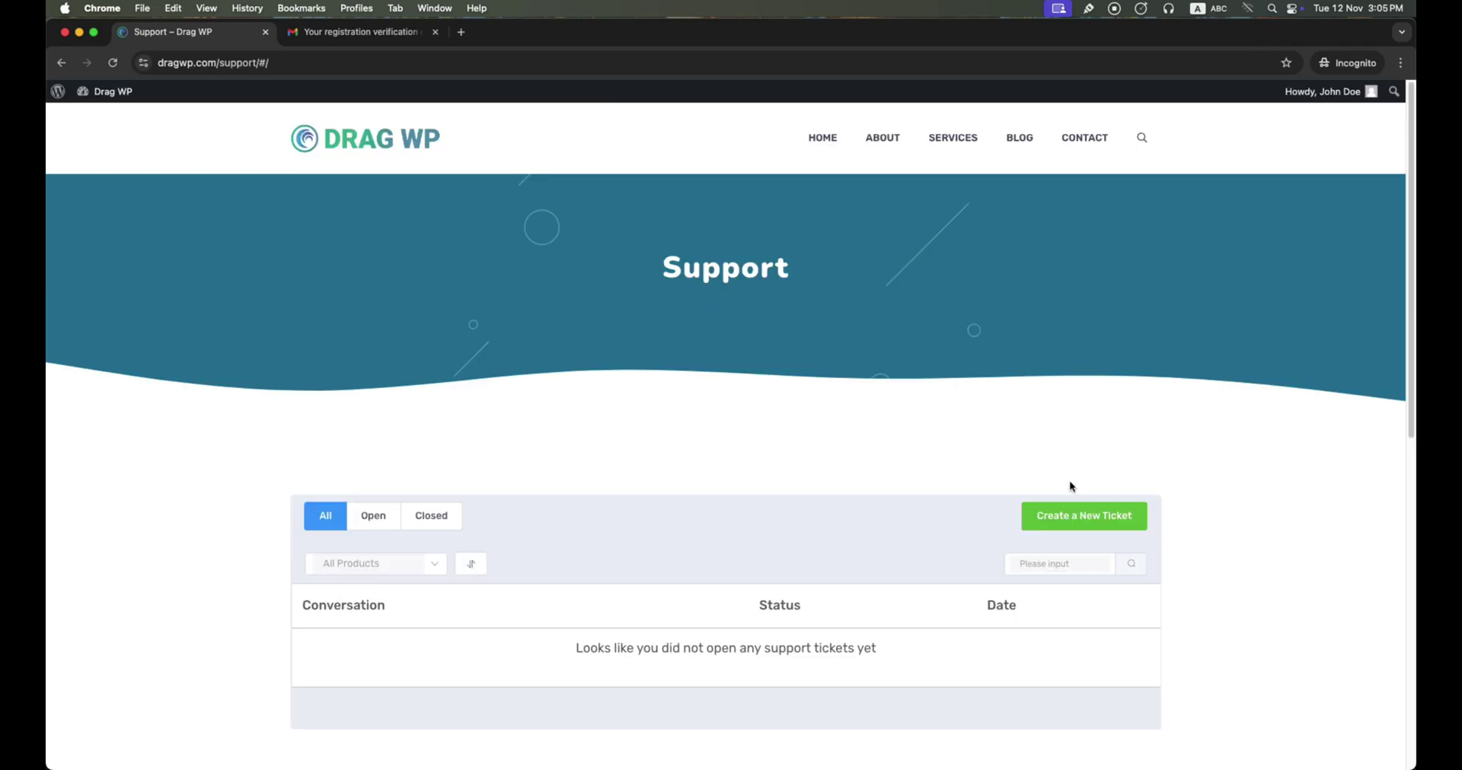
Submit a Medium-priority ticket 'Flex Guten Plugins Not Working' about post data not saving
click(1076, 520)
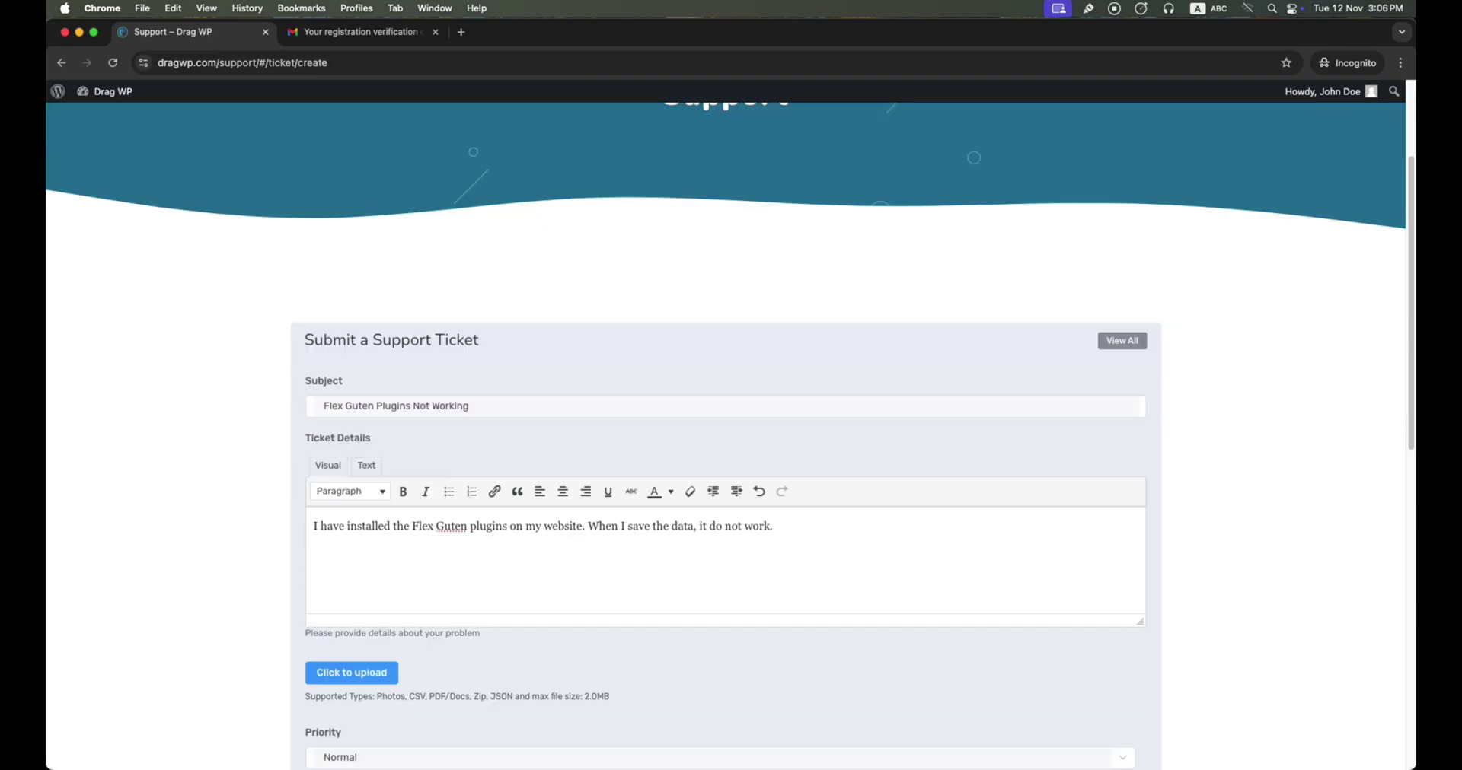
text(How can I save the post data?)
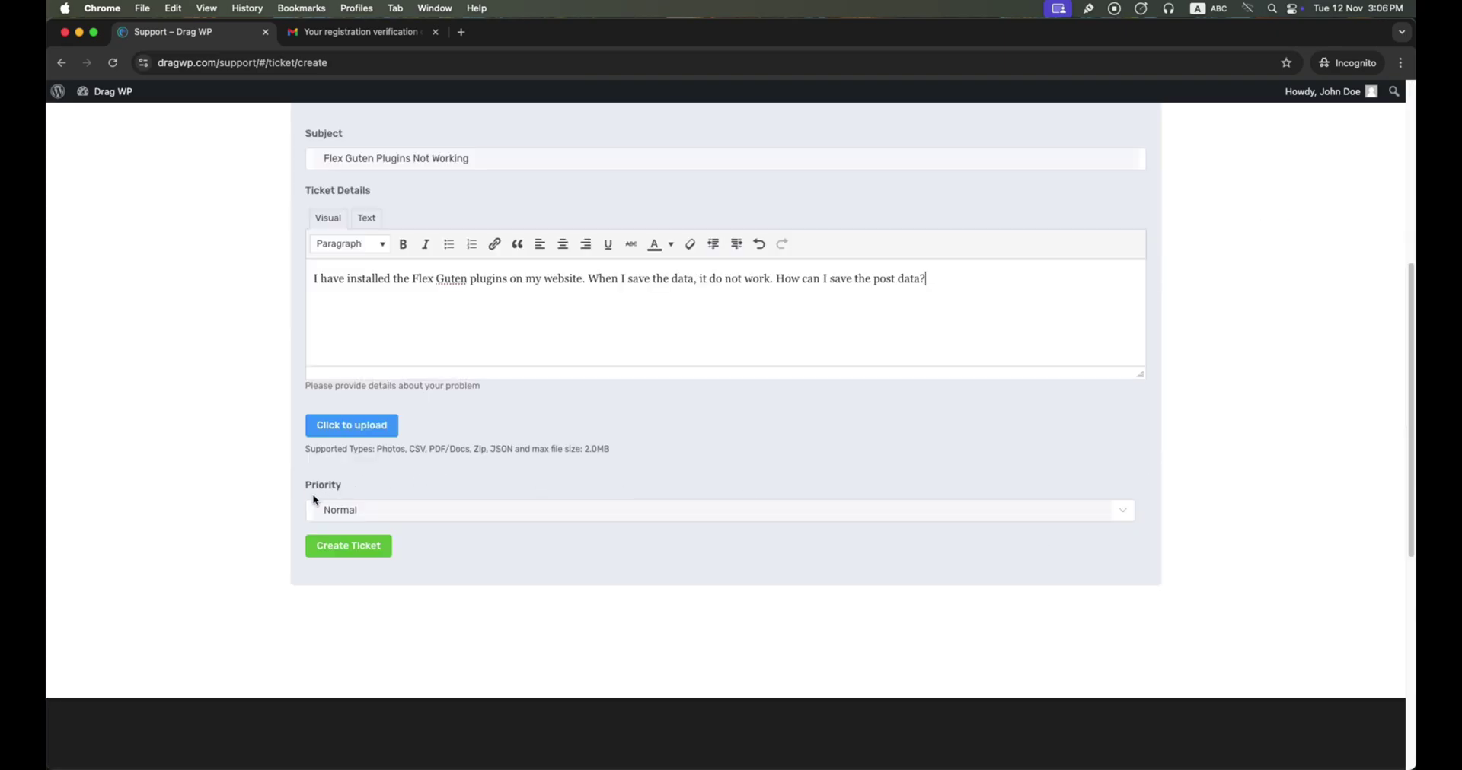
click(353, 511)
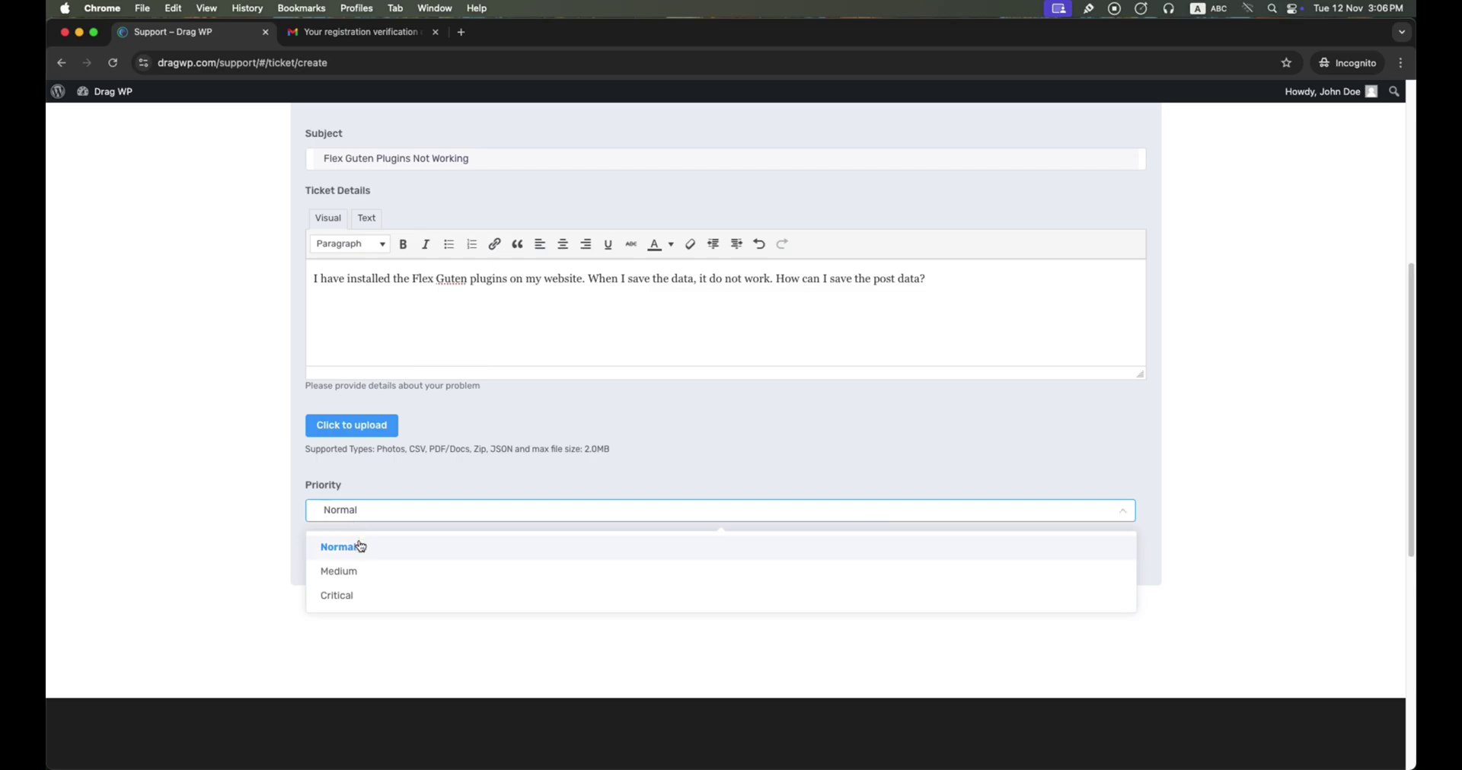
click(363, 572)
click(362, 547)
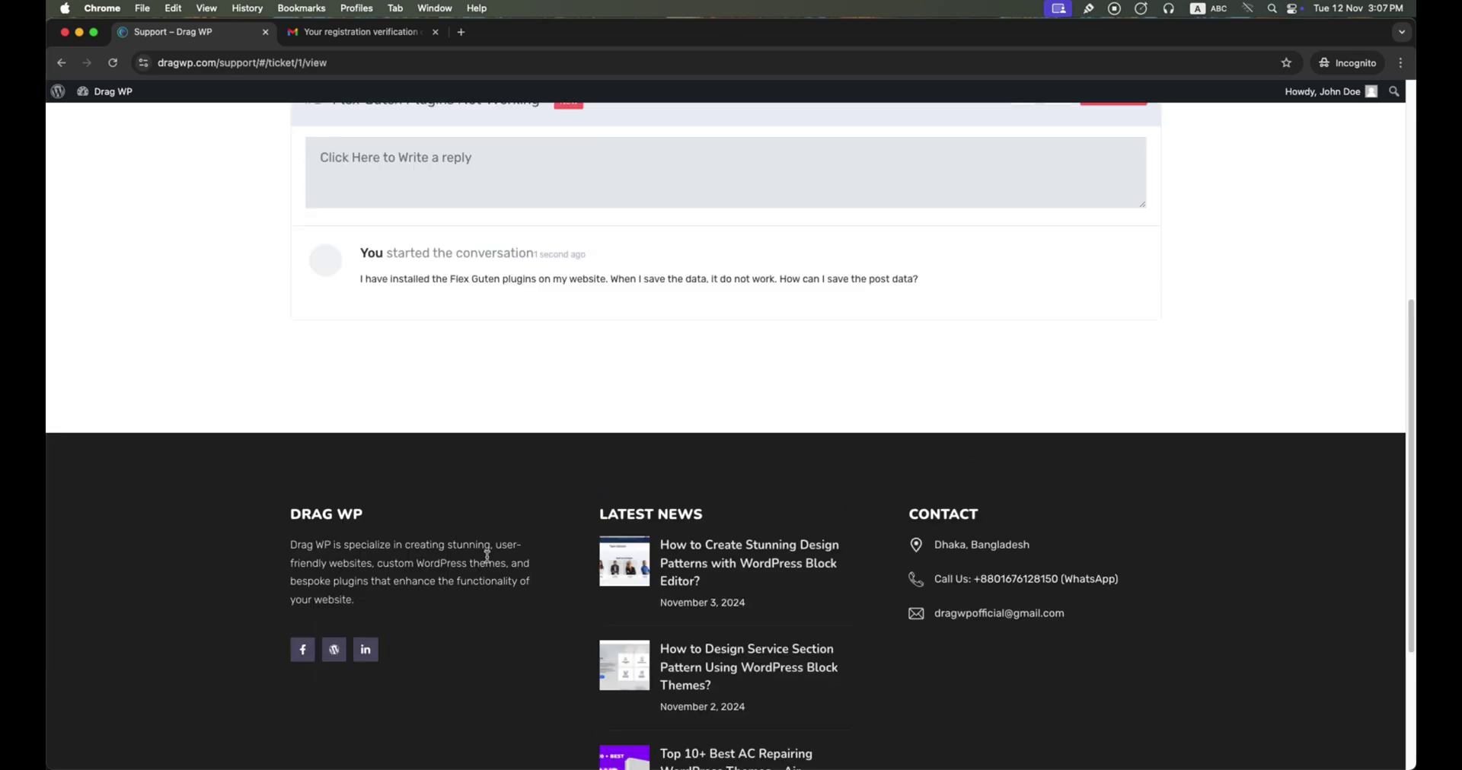
scroll(467, 366, up, 2)
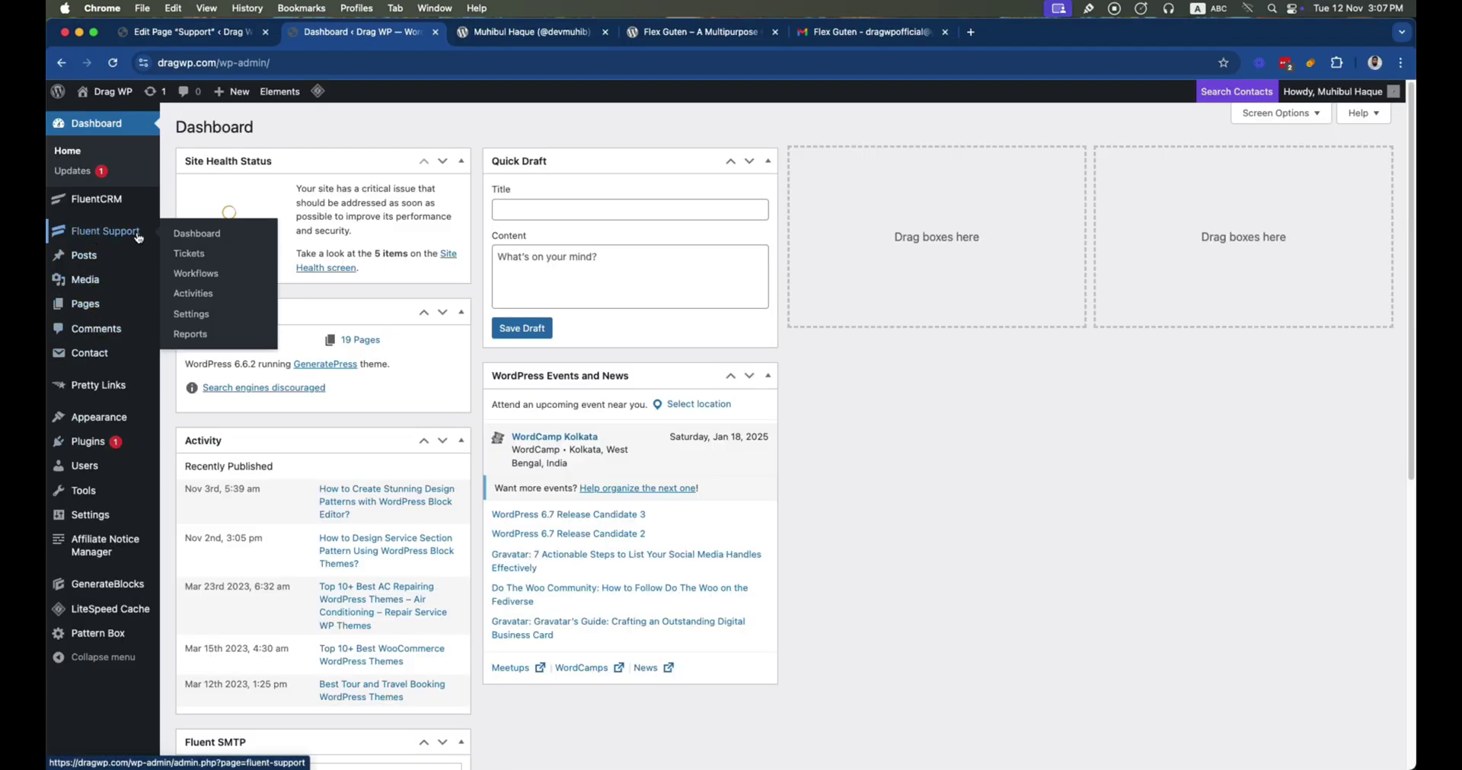
Open the Flex Guten ticket under Open tickets and reply requesting a screenshot of the error
click(185, 255)
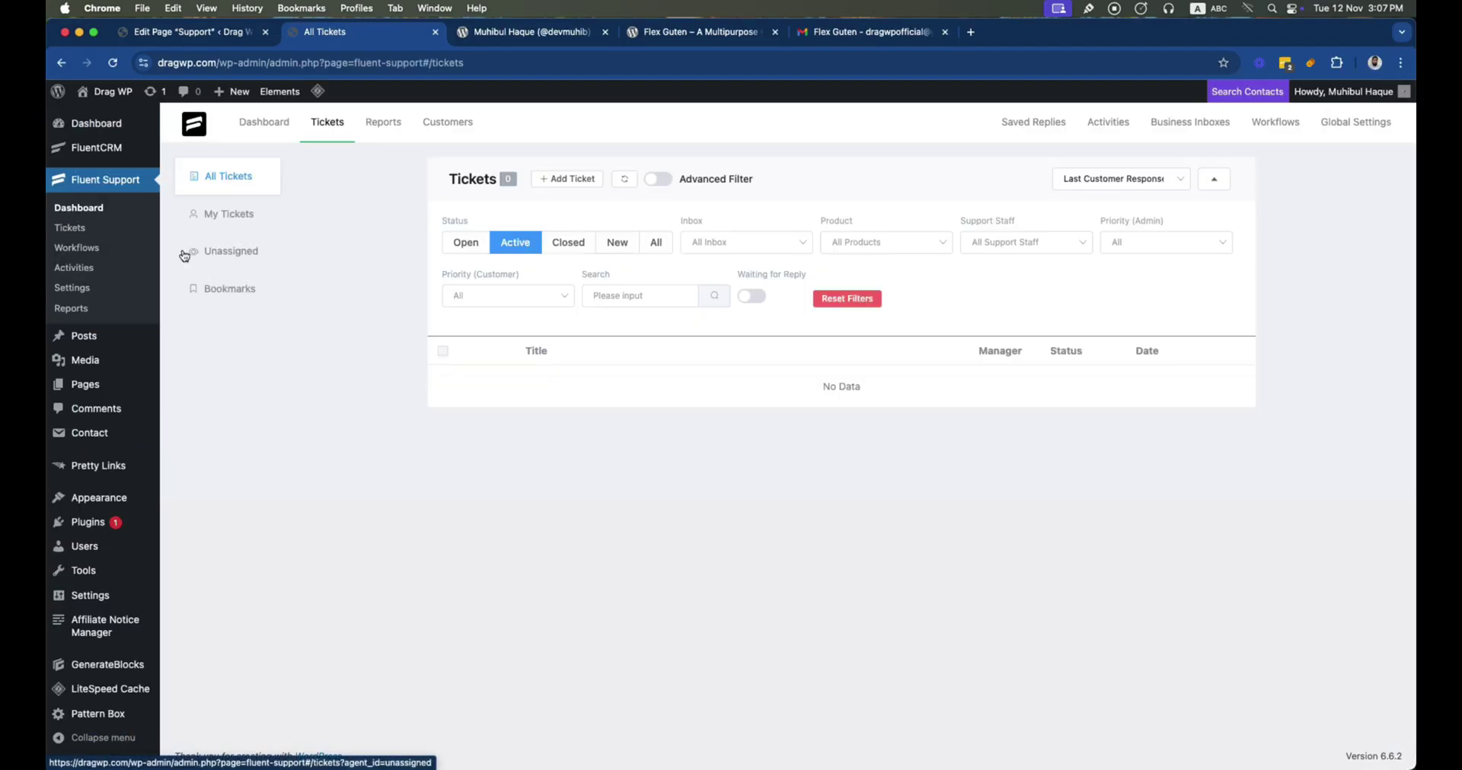
click(465, 245)
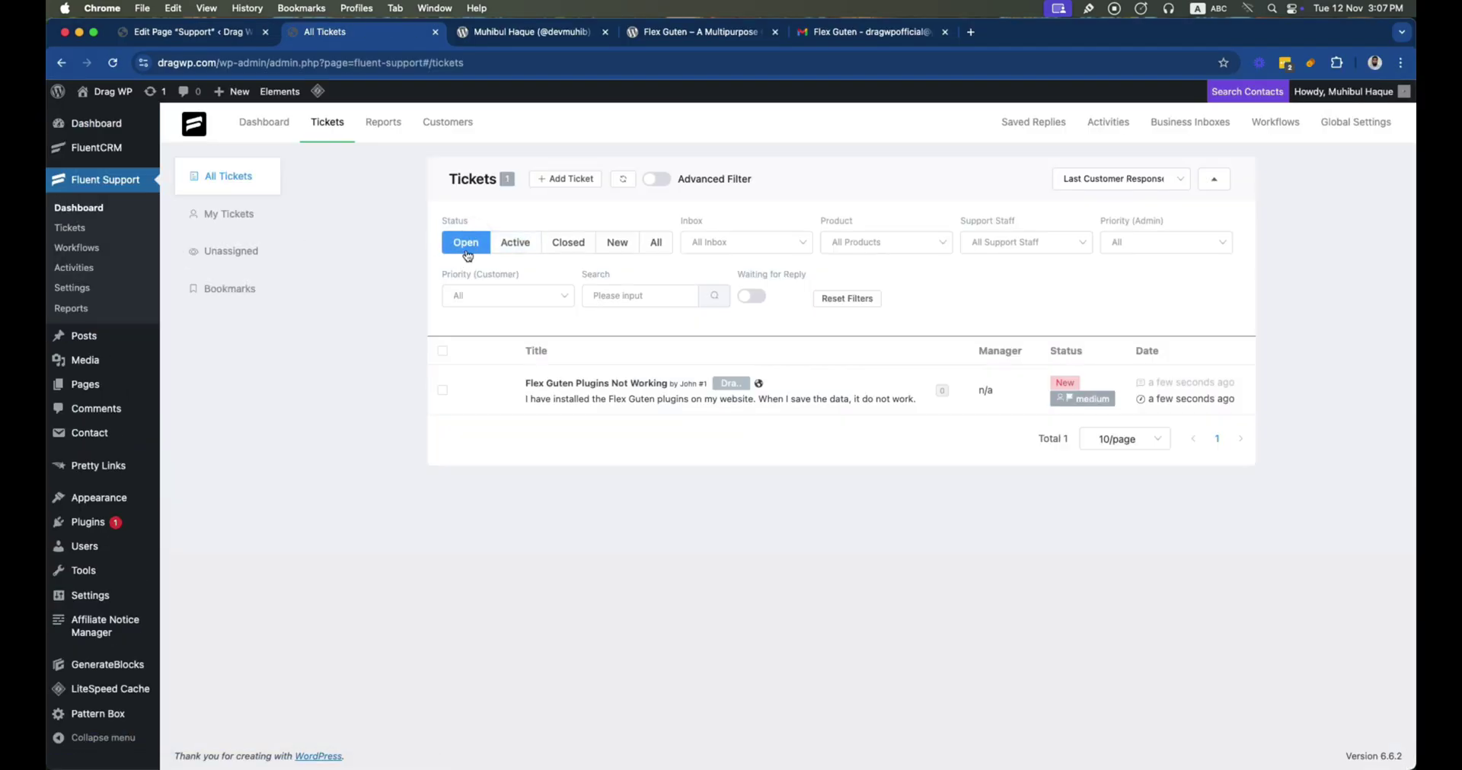
click(624, 397)
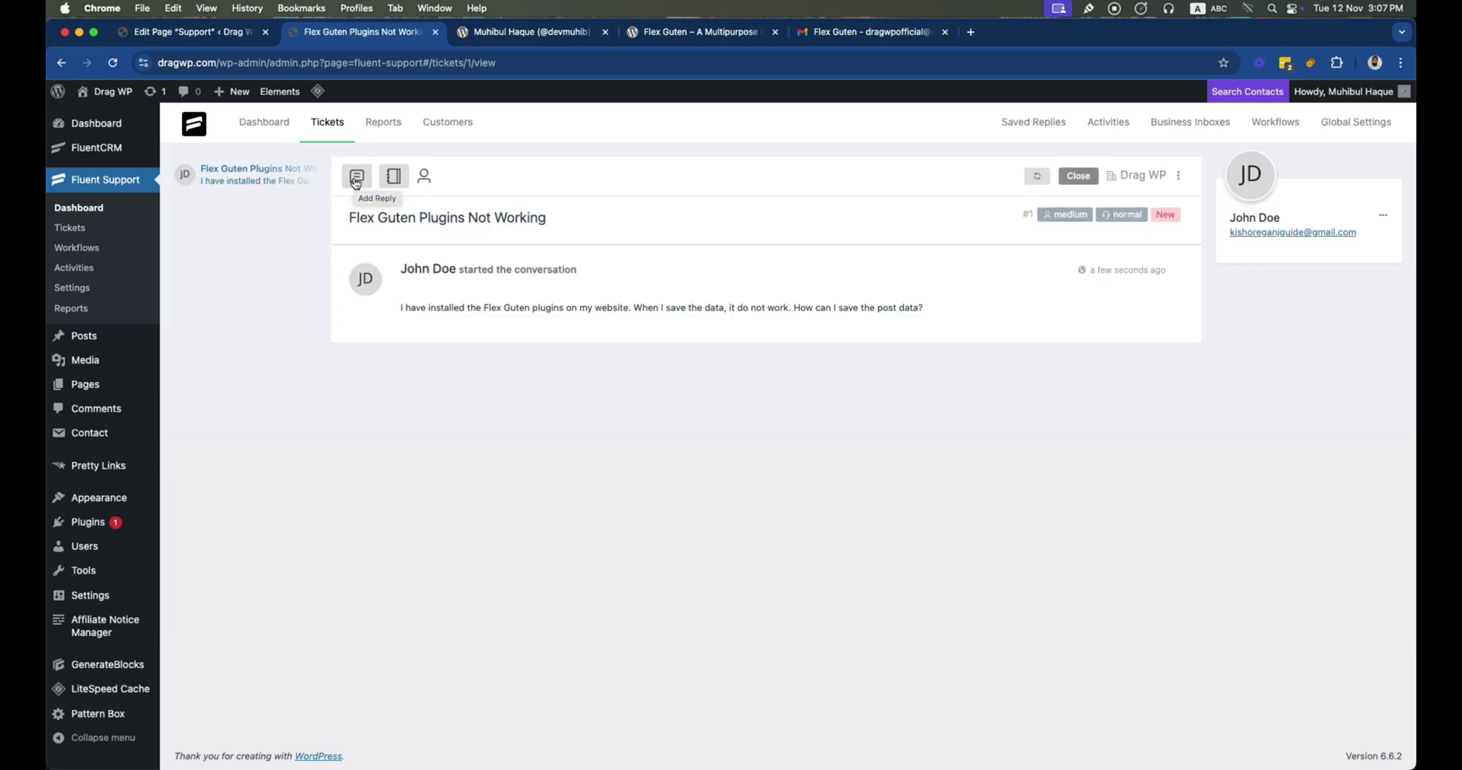
click(355, 182)
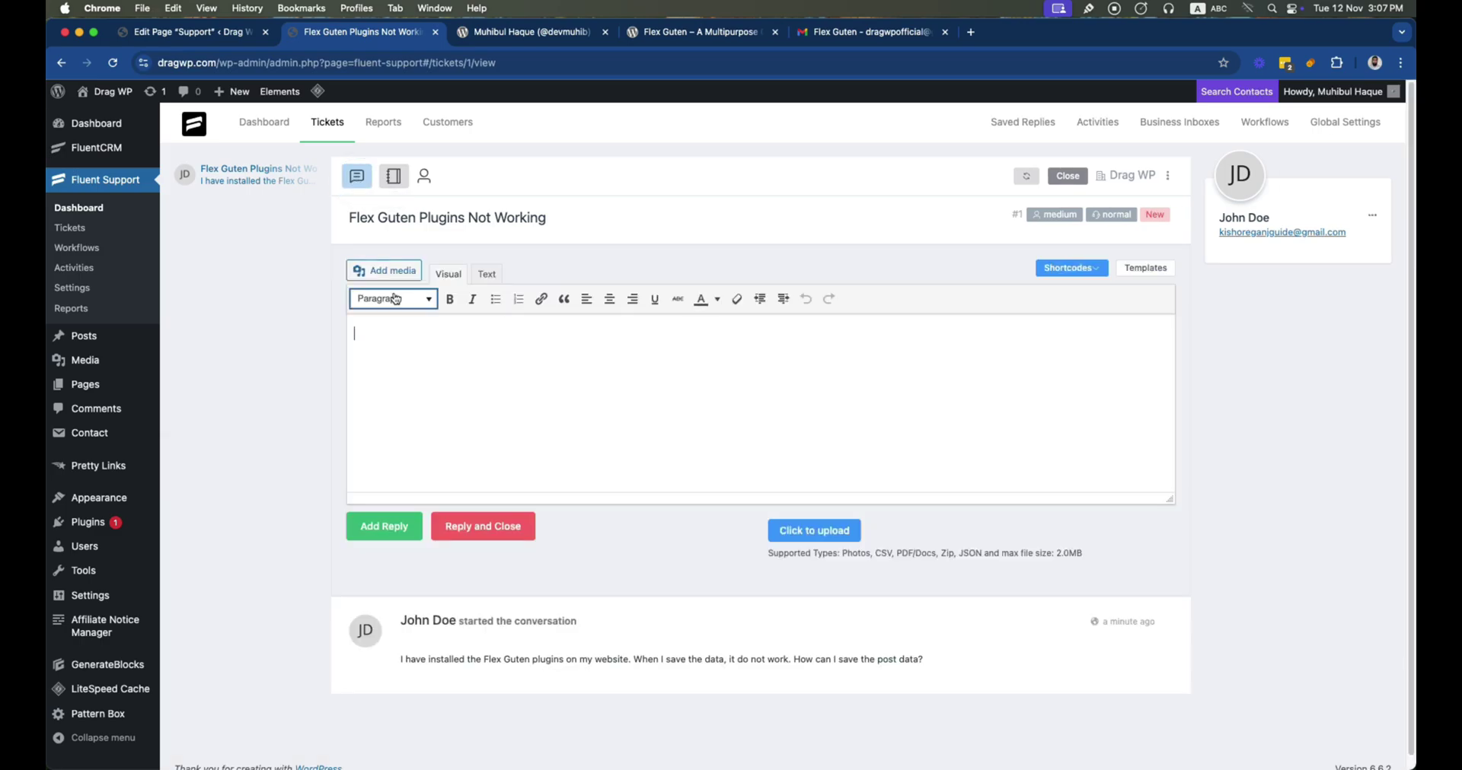
text(Can you share any screen)
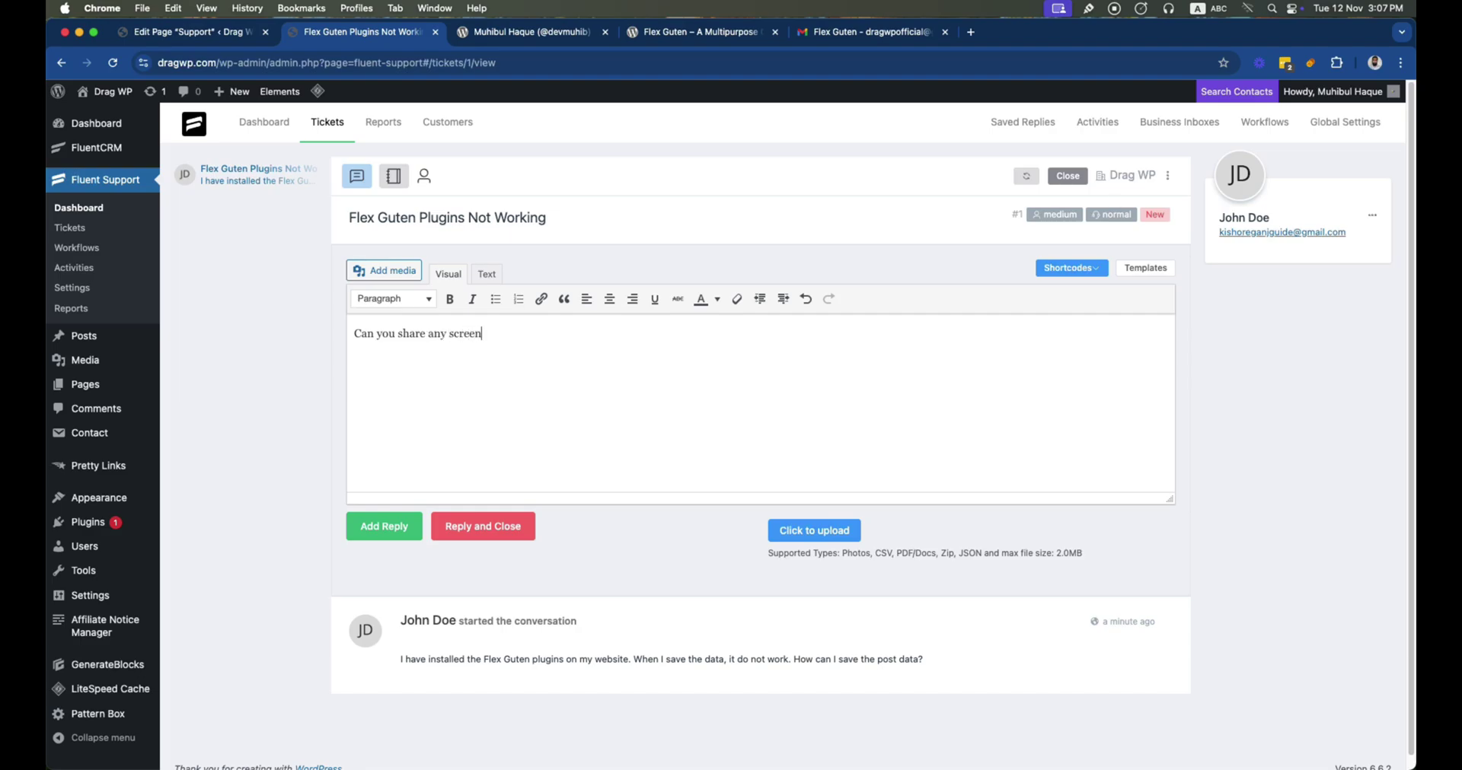
text(shot, what kind of error you are expe)
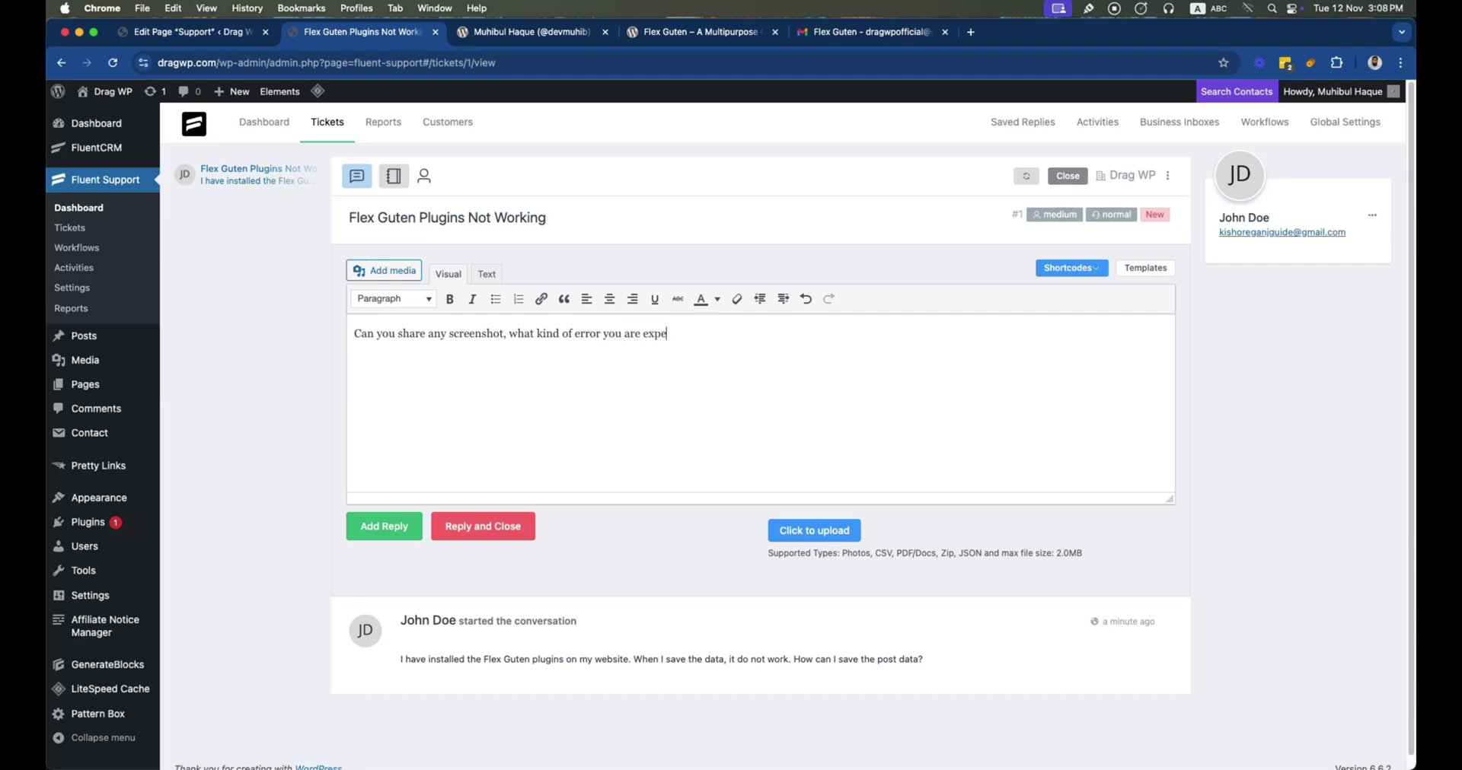
text(riencing from your end?)
click(373, 527)
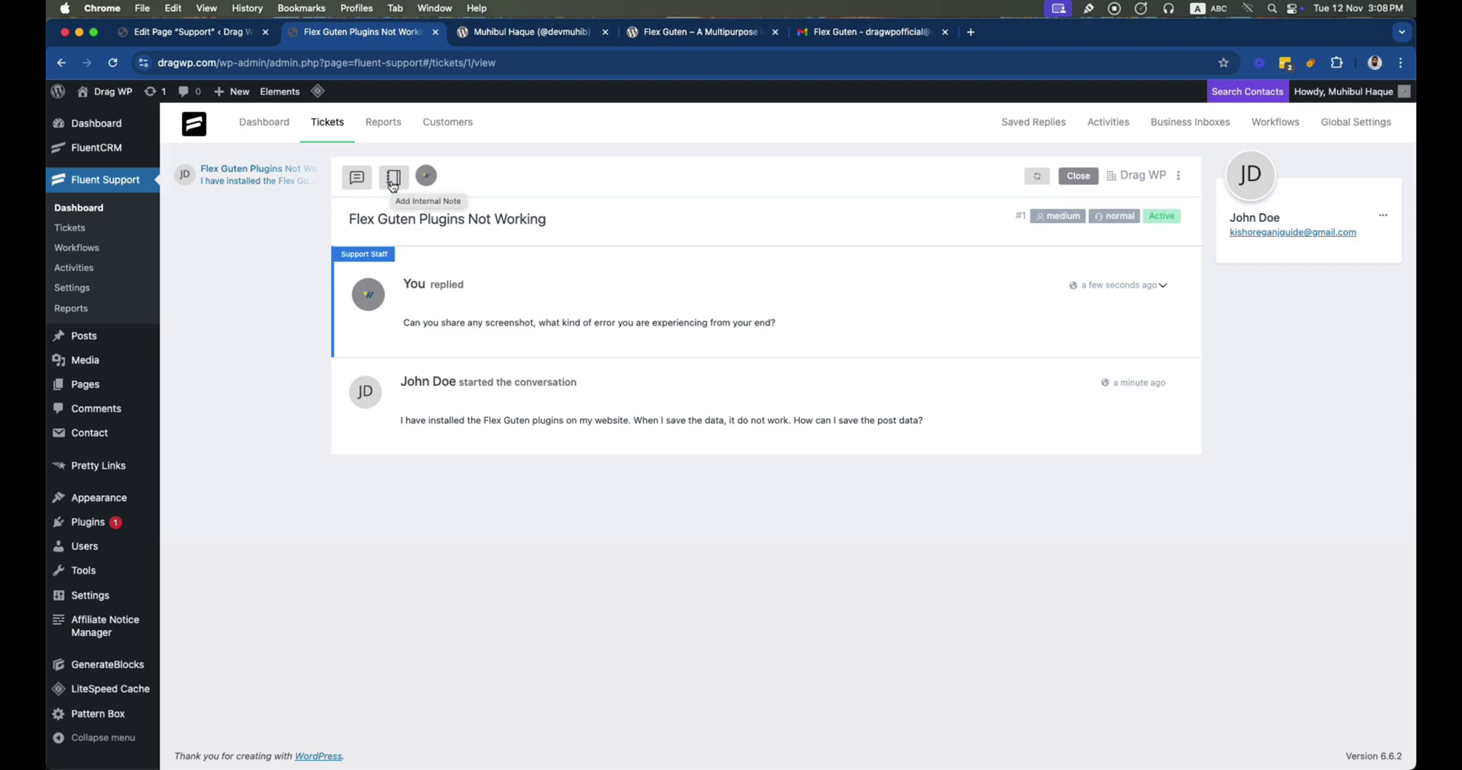
Add internal note 'Post saving not working. Need to assign s to developer team.' and check assignees
click(394, 181)
text(Post saving not working. )
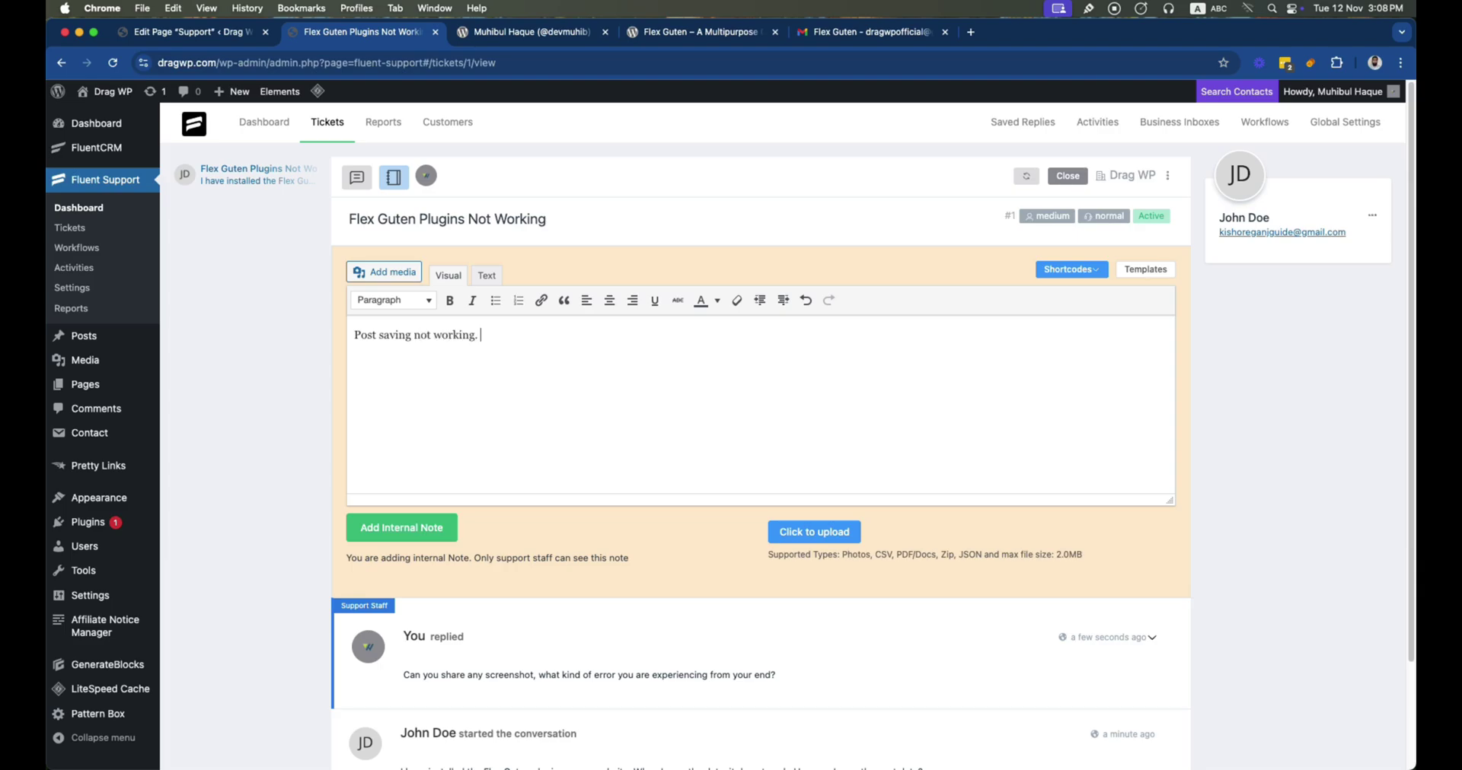
text(Need to assign s to developer team.)
click(401, 528)
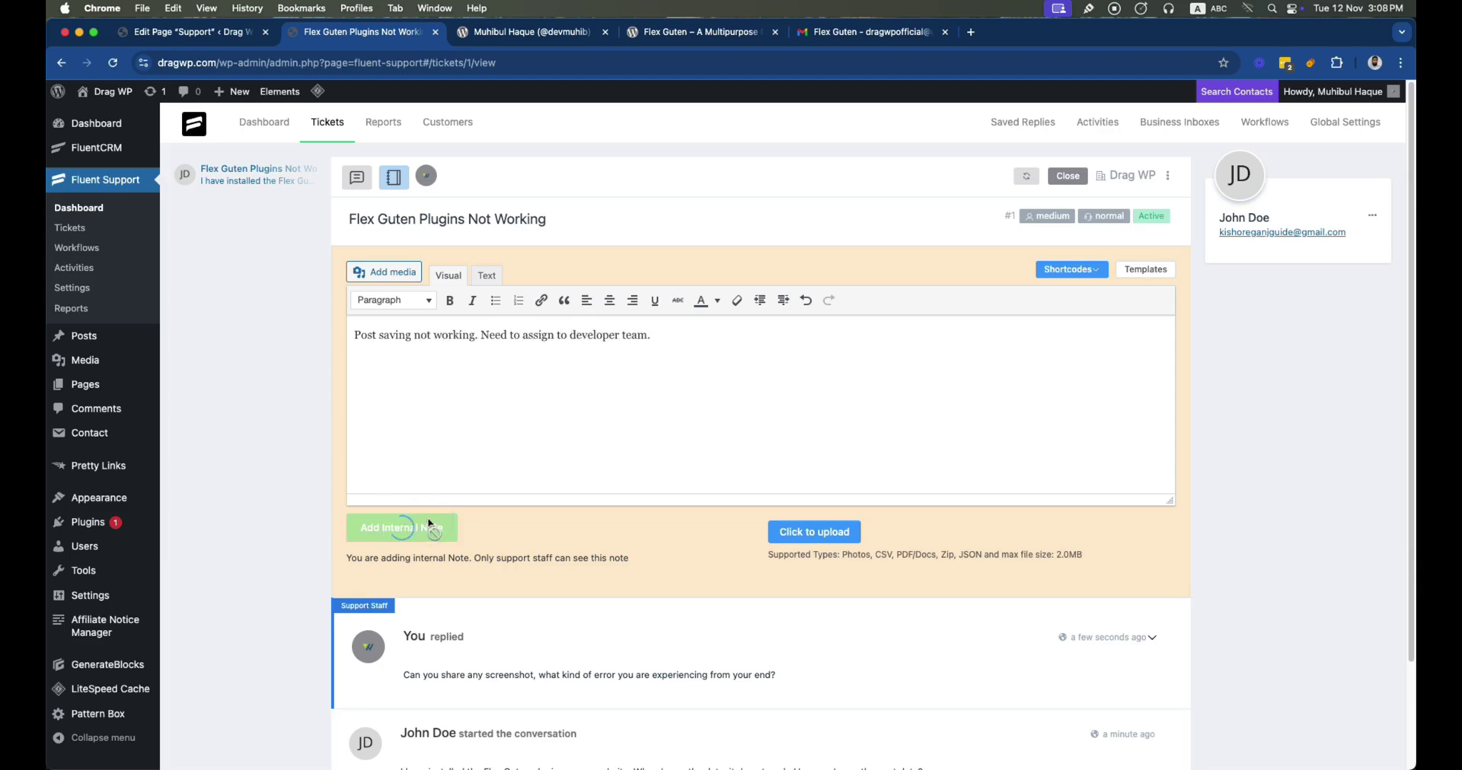
click(426, 178)
click(424, 215)
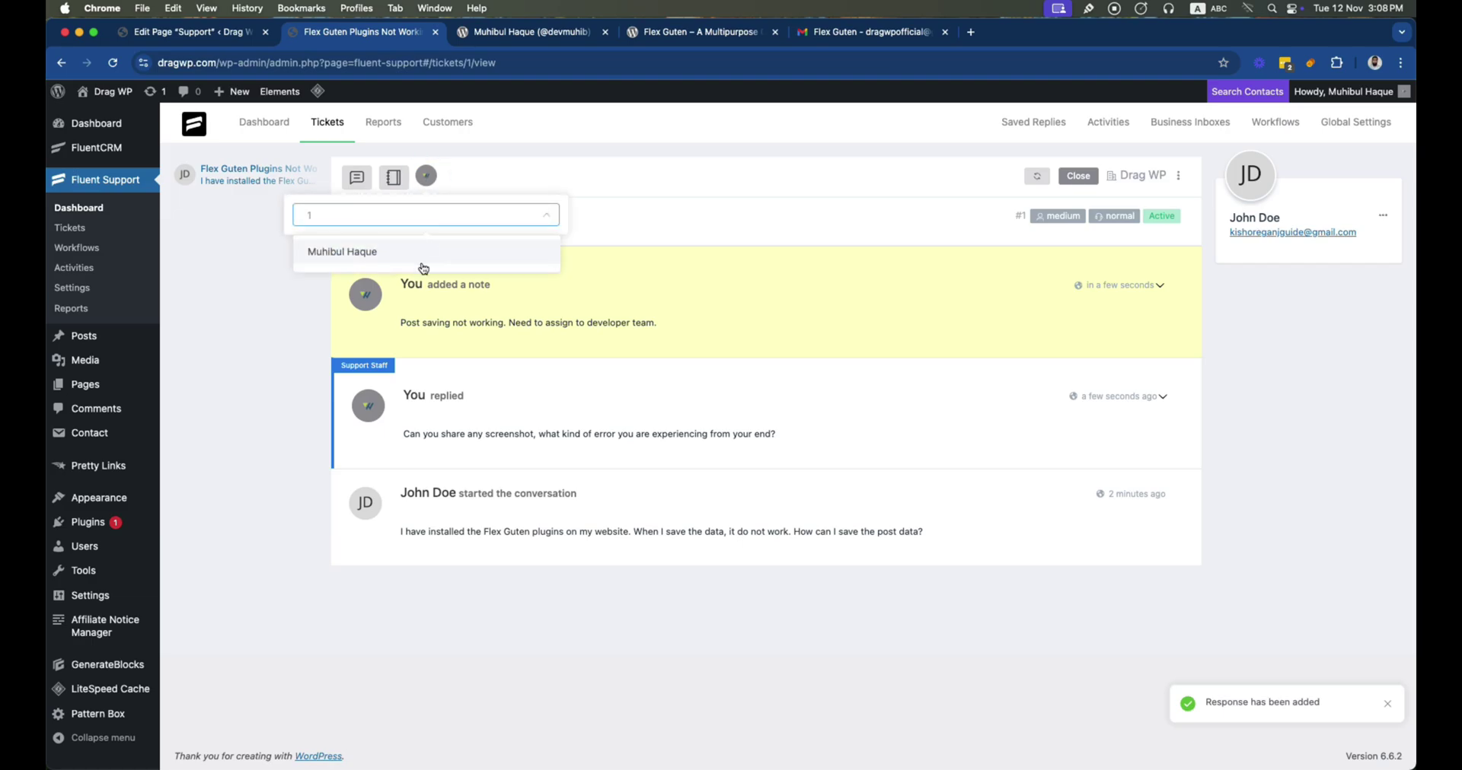
click(592, 223)
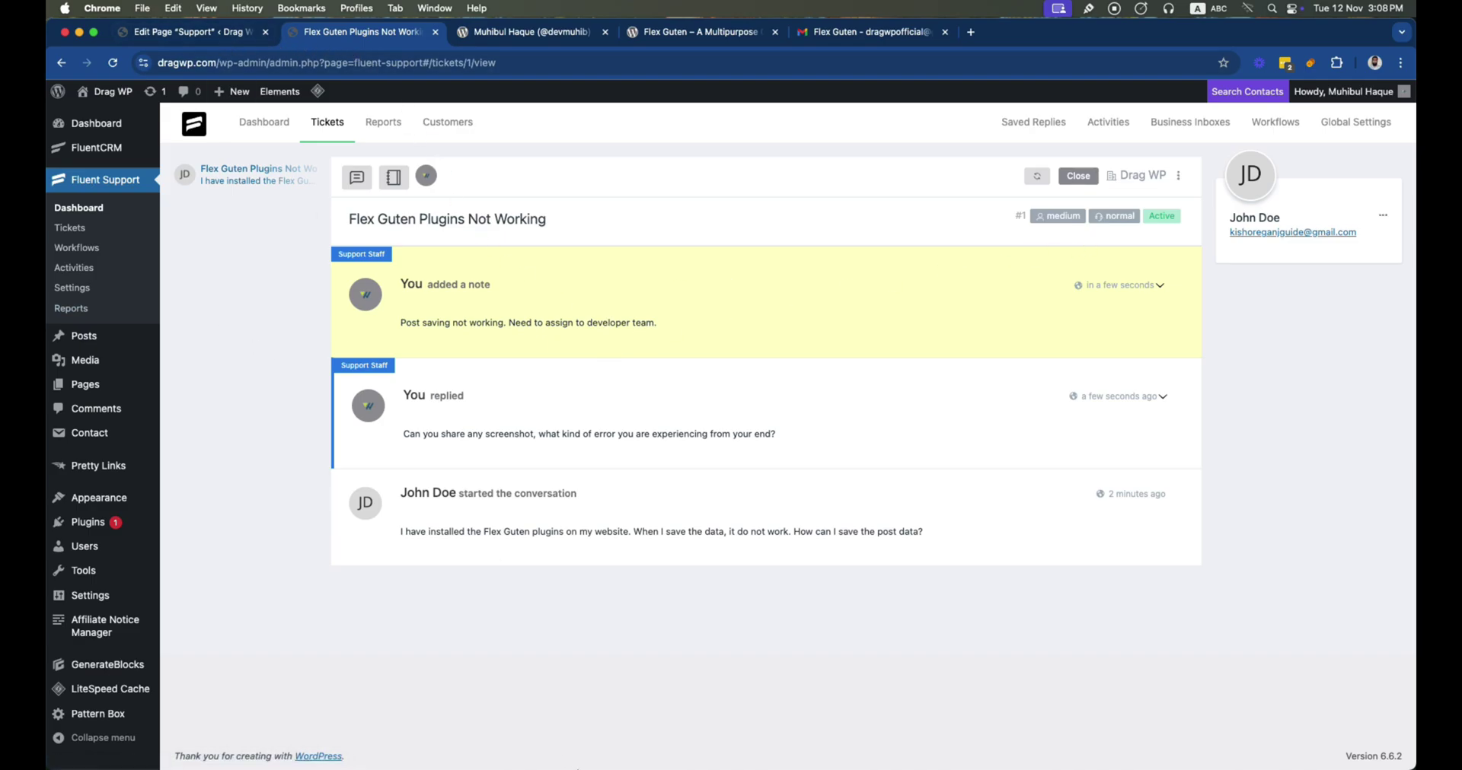
right_click(901, 752)
Reload the customer's ticket page to confirm the staff reply, then return to the admin window
click(938, 467)
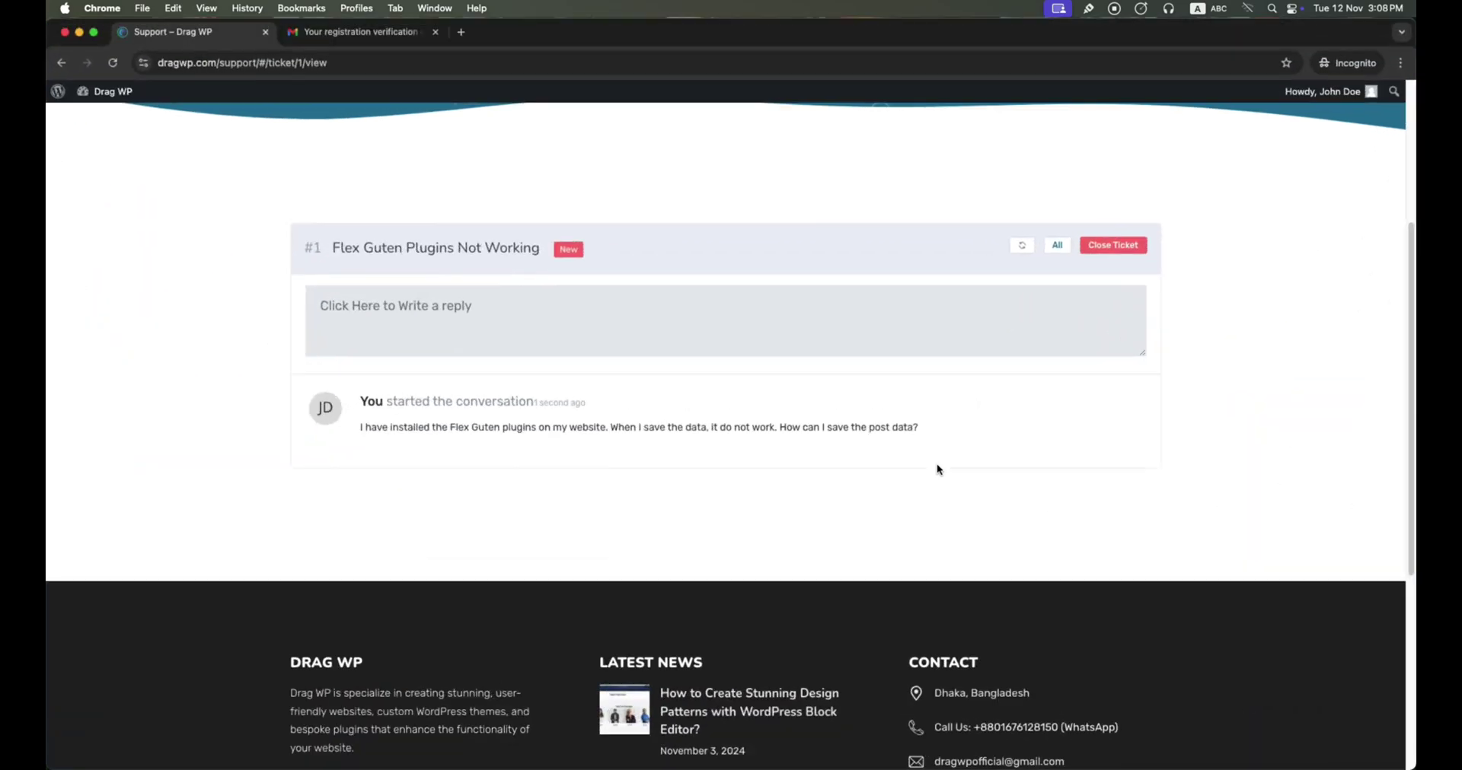
click(365, 63)
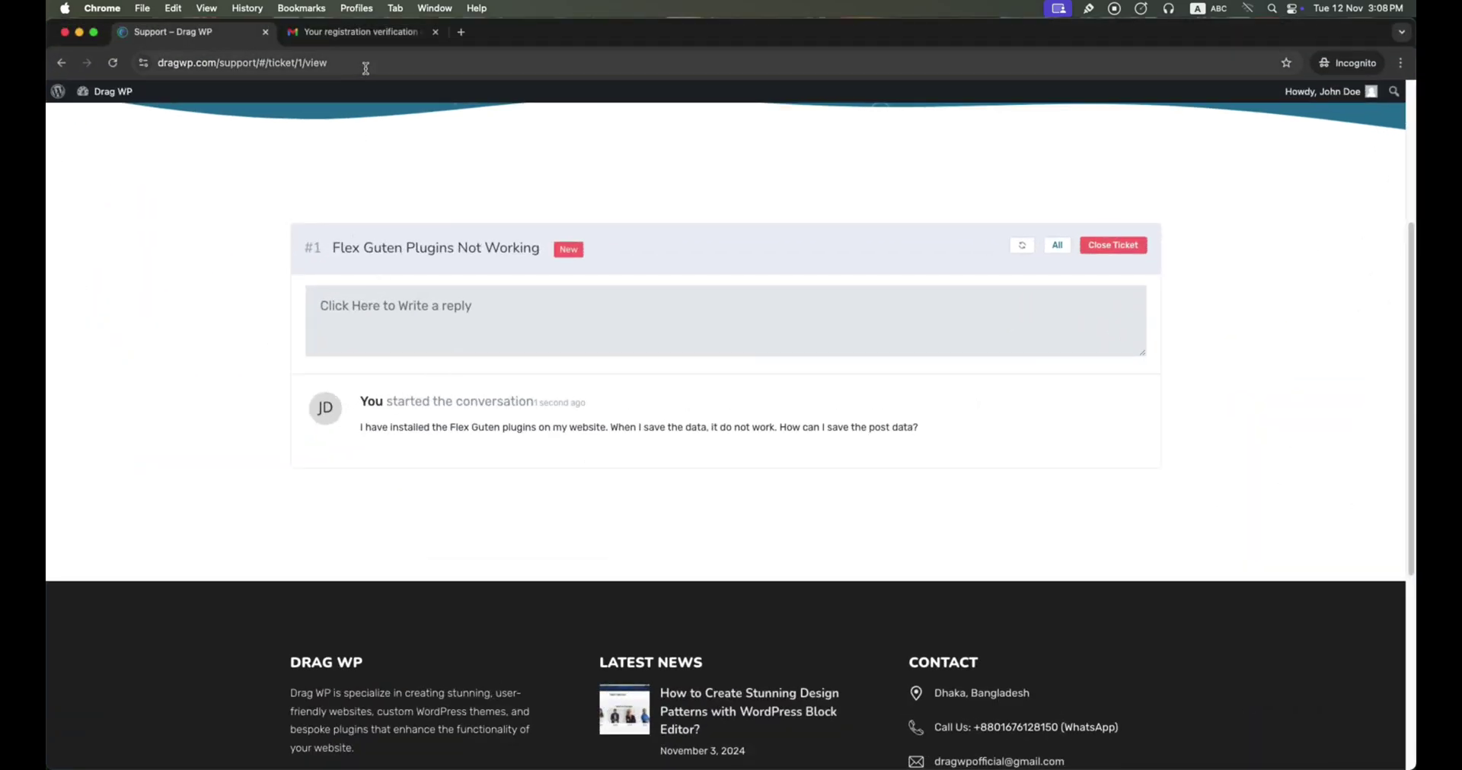
key(Return)
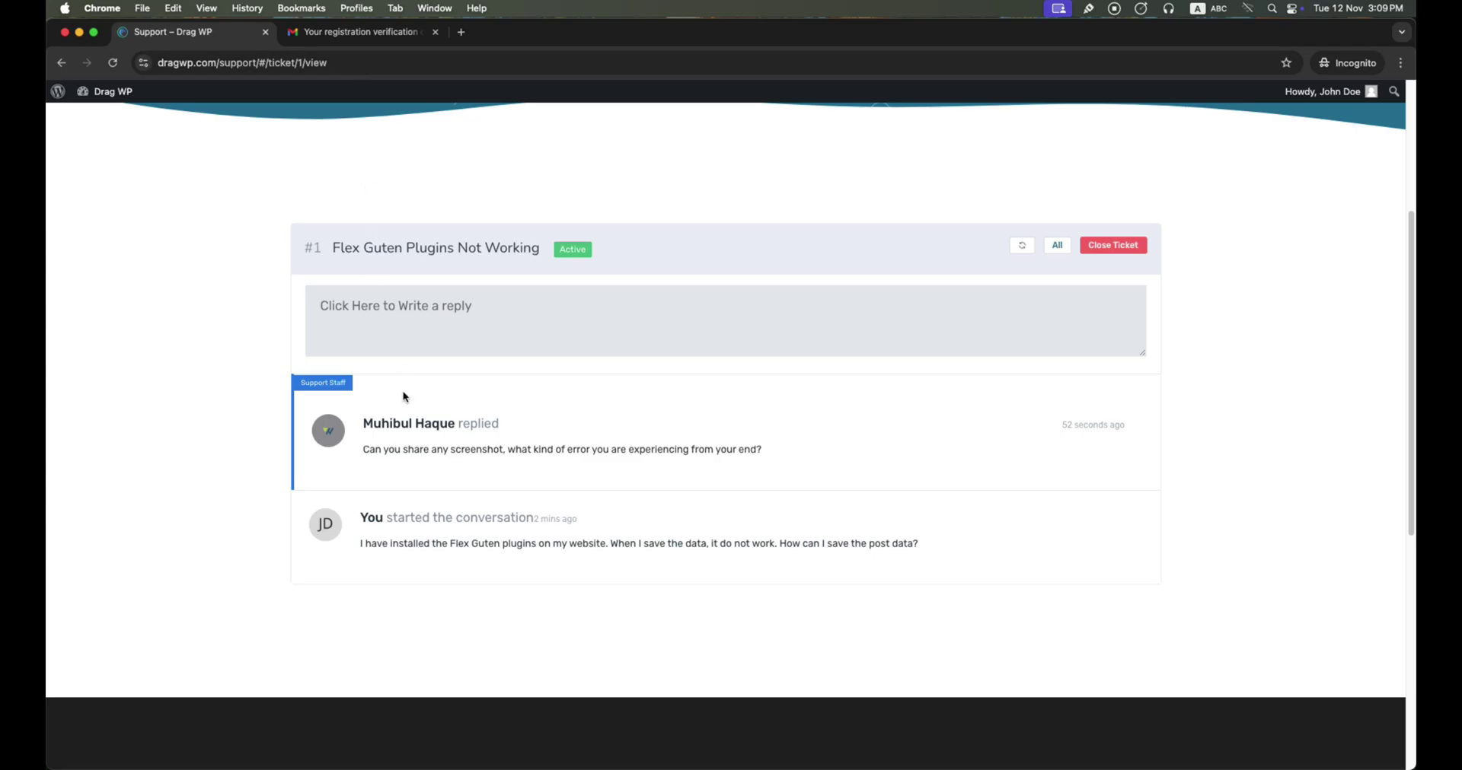
key(super+grave)
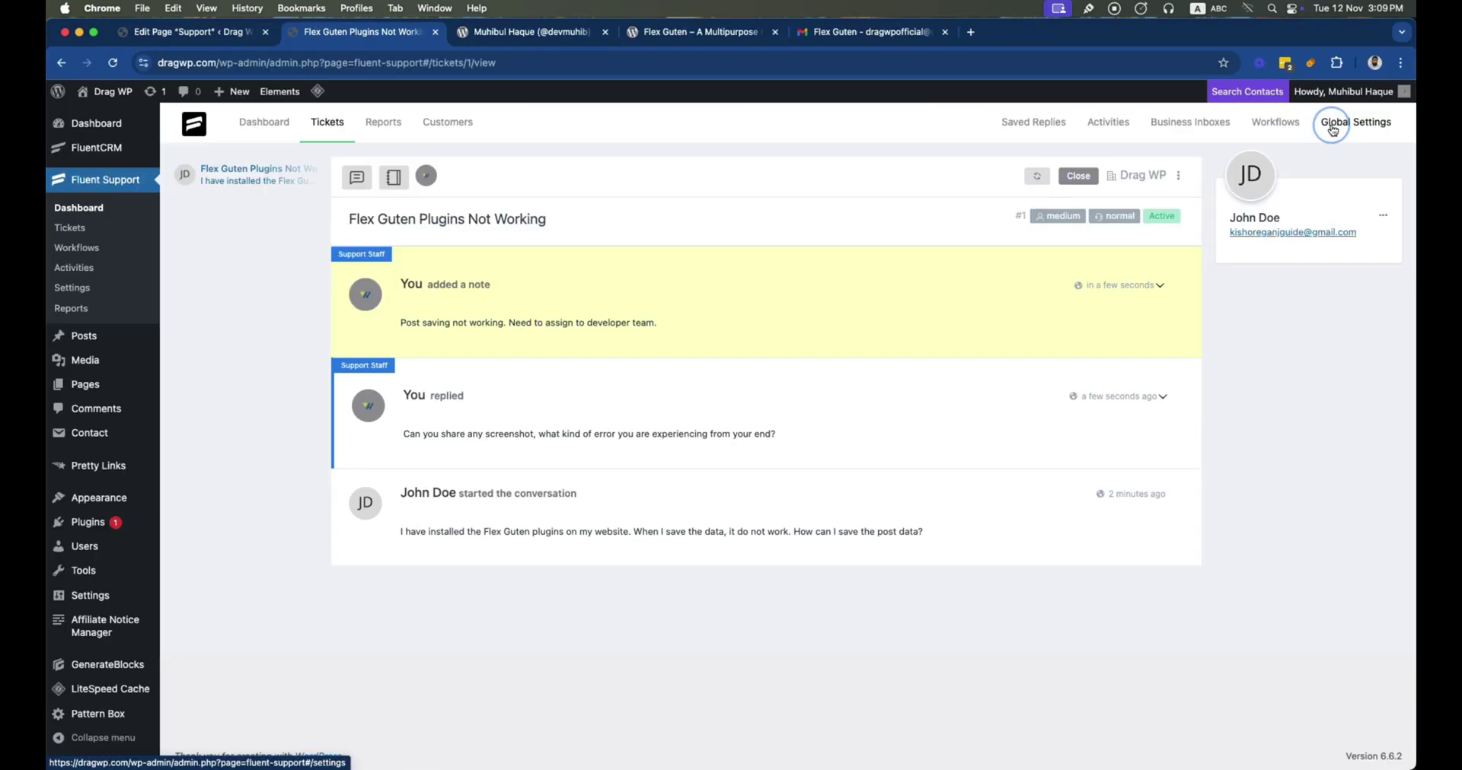
Go to Global Settings and open the empty Ticket Tags page
click(1340, 123)
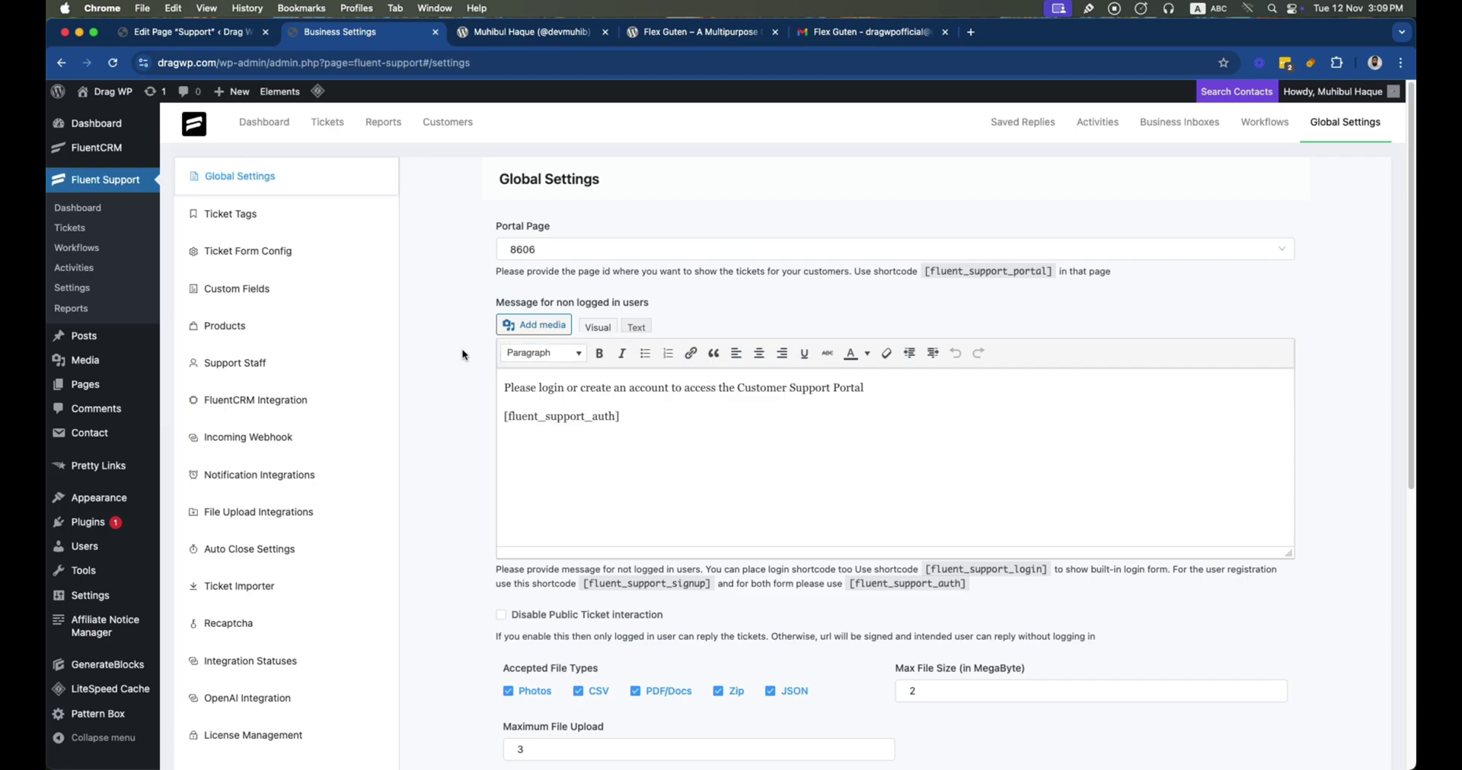
click(236, 224)
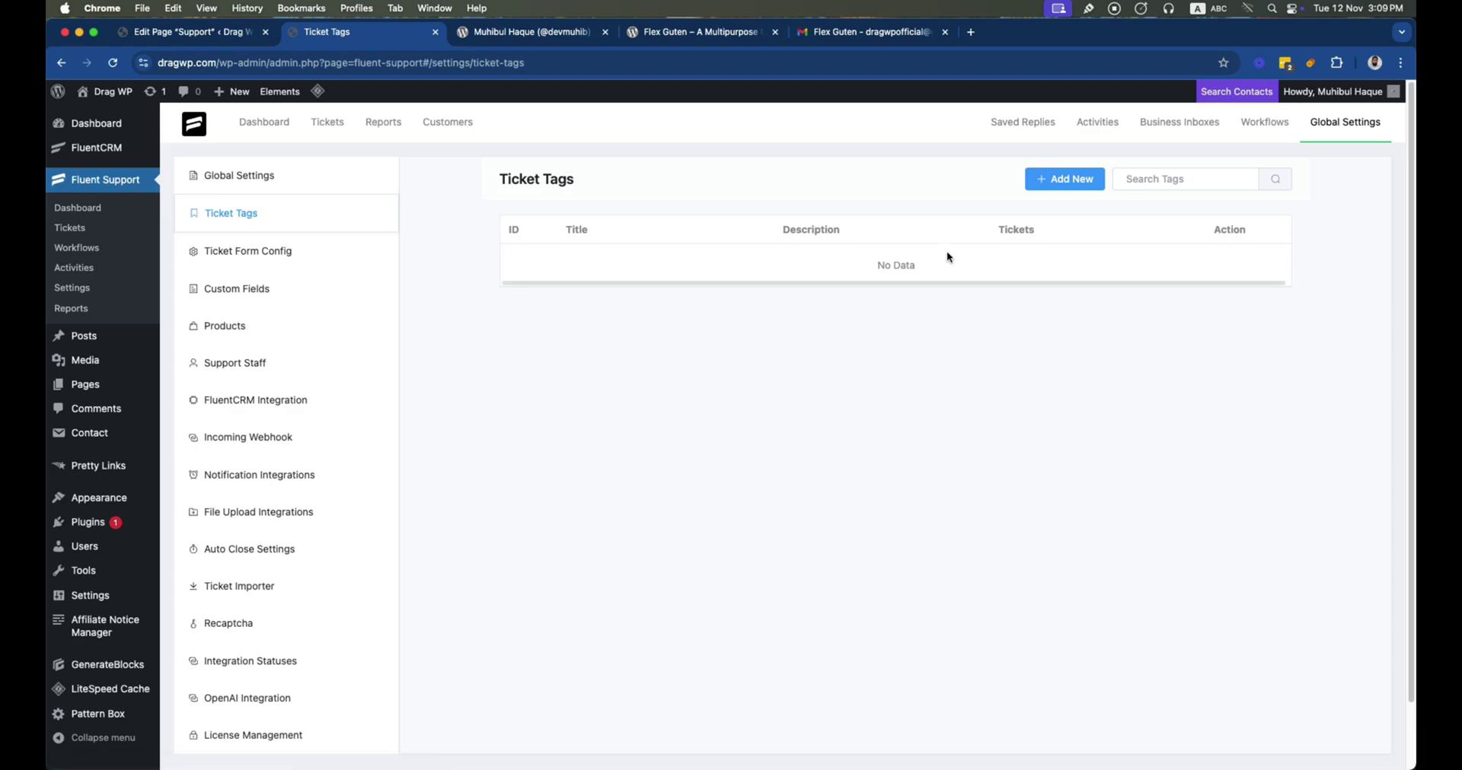
Create a 'Plugins' ticket tag described as 'If the ticket is realted to plugins.'
click(1054, 191)
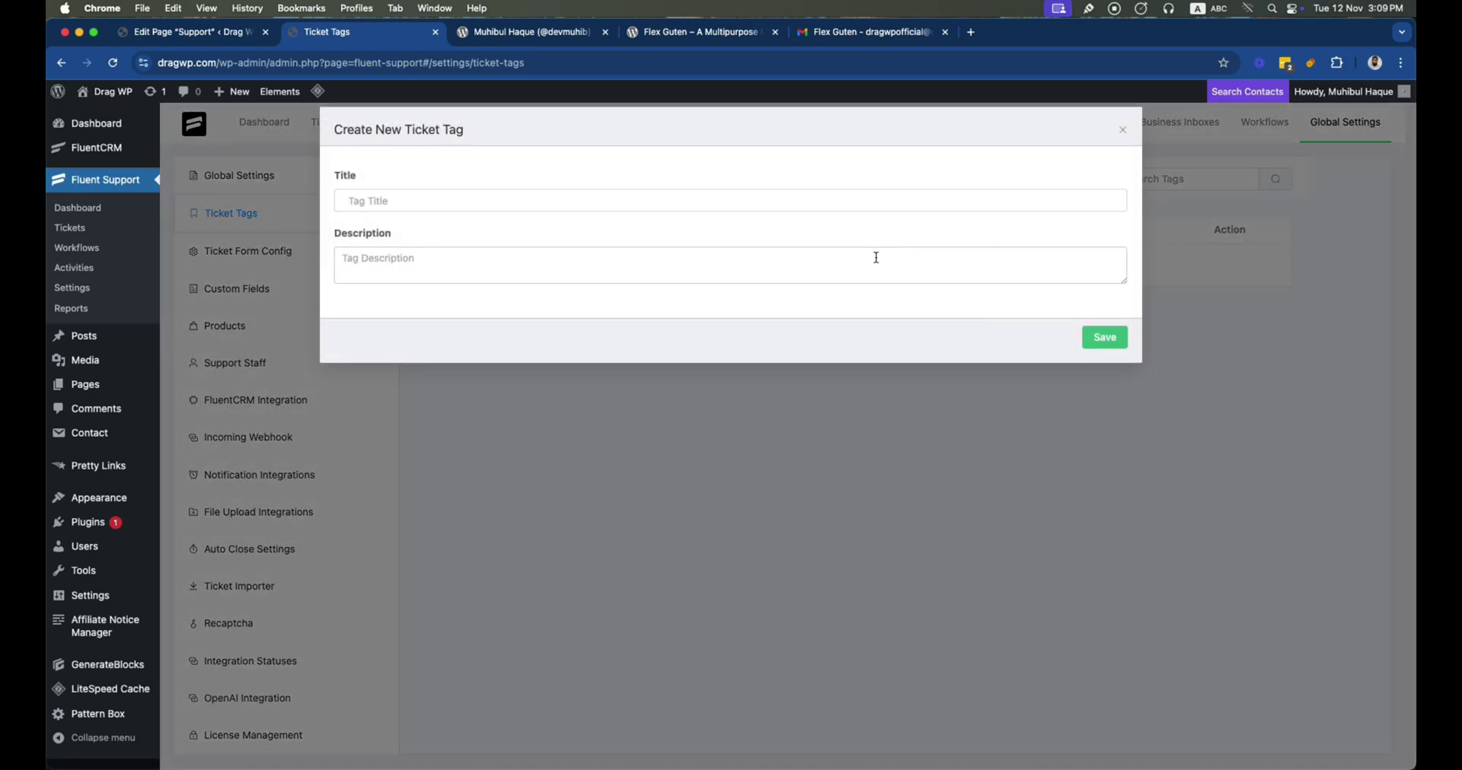
click(563, 204)
text(Plugins)
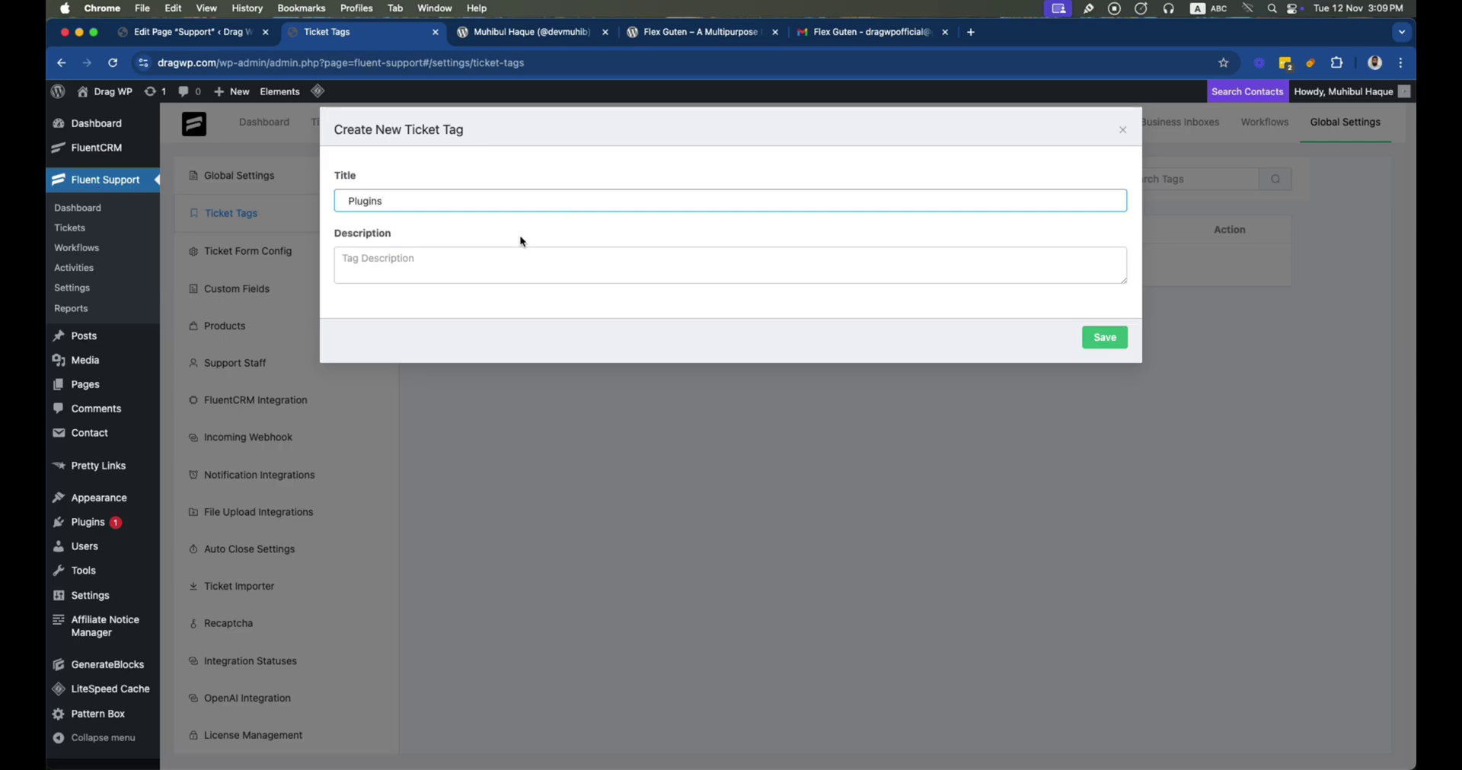
click(425, 261)
text(If the ticket is real)
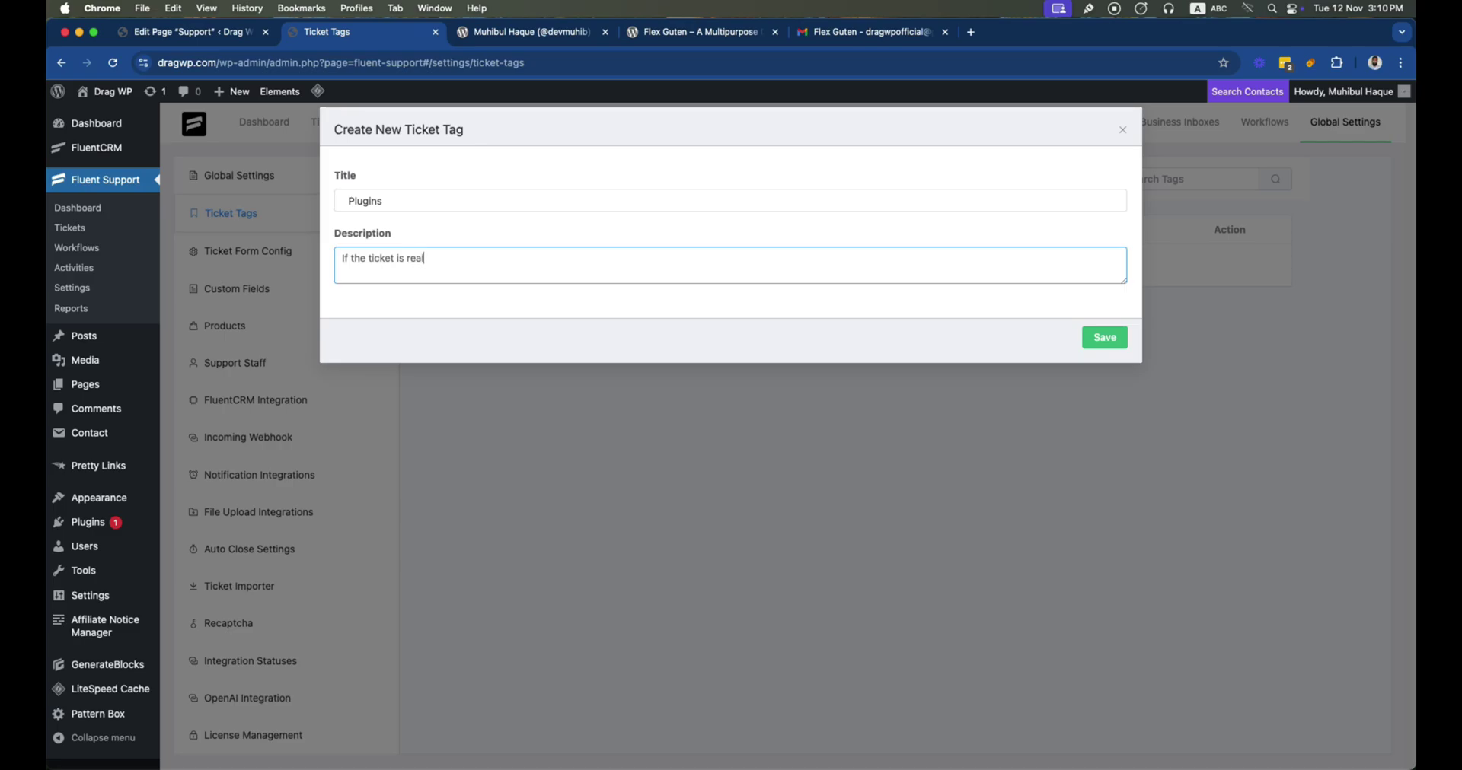
text(ted to plugins.)
click(1108, 343)
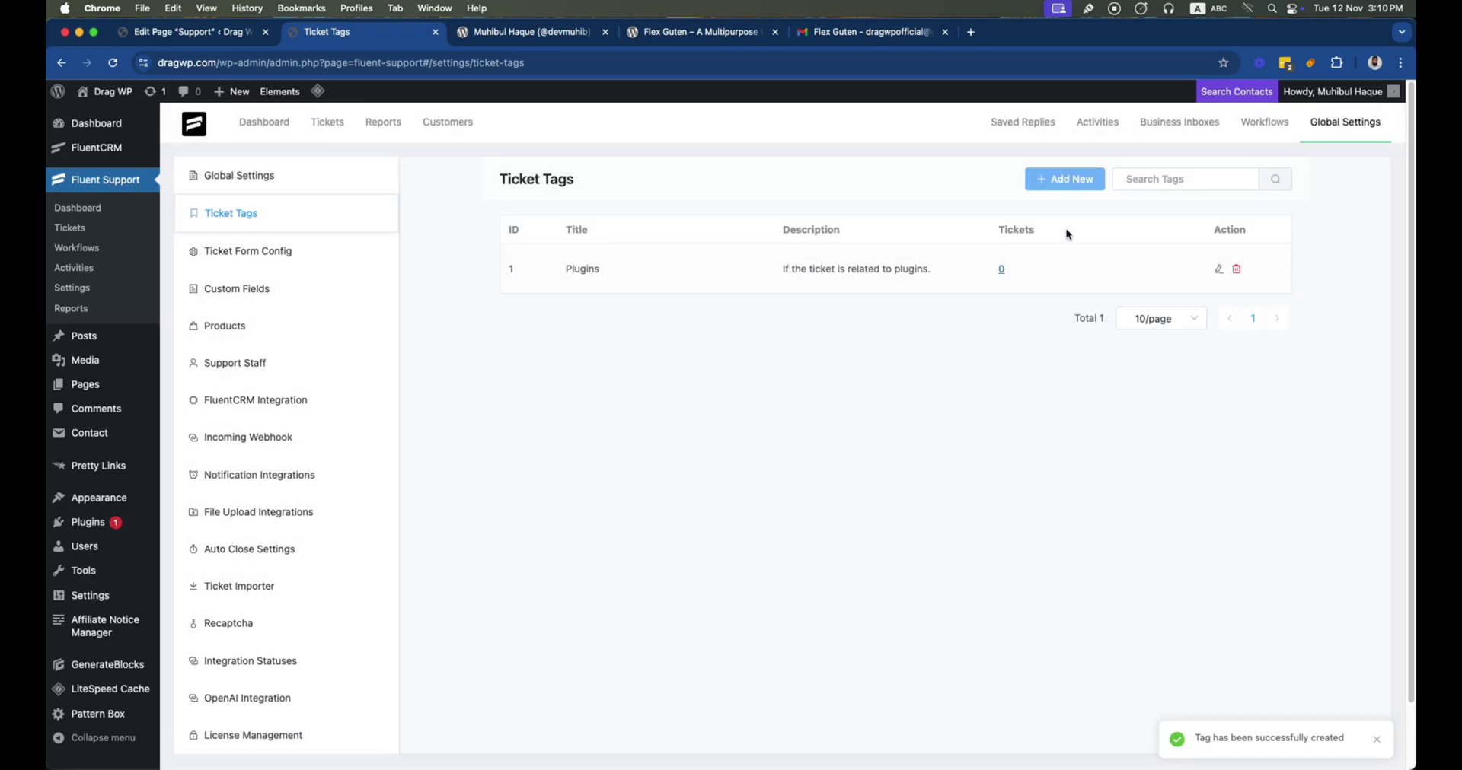
Add three more ticket tags: Theme, Dev and Marketing
click(1064, 178)
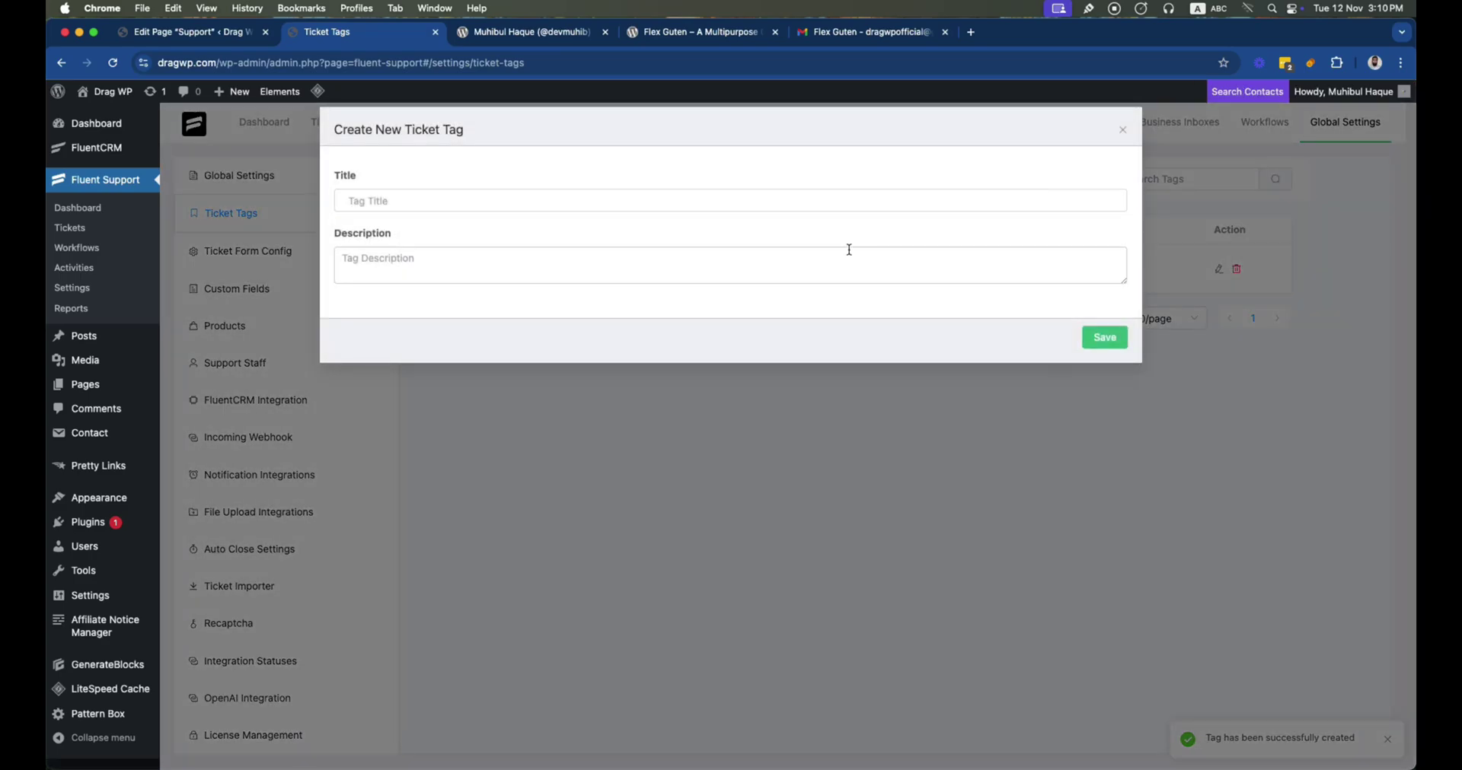
click(742, 196)
text(The)
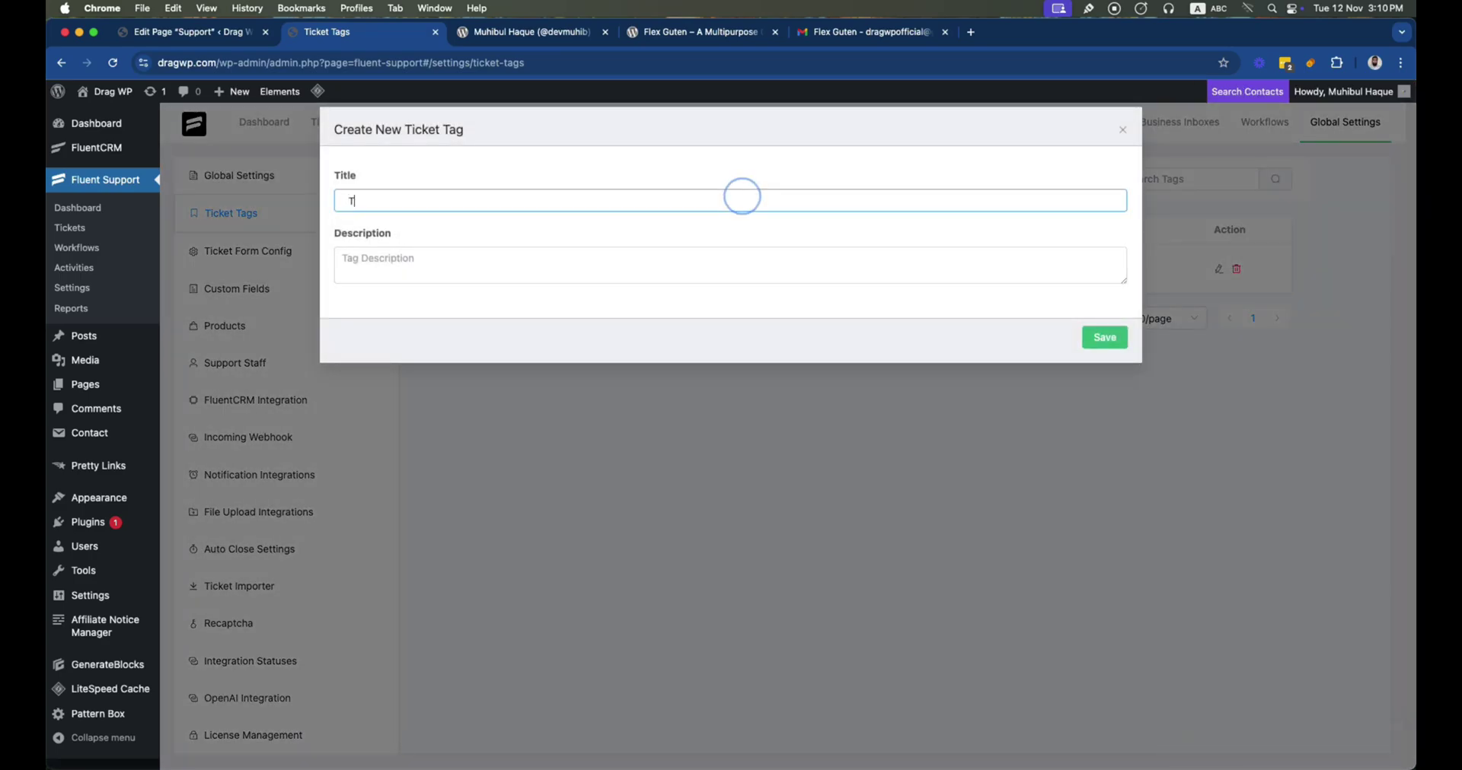
text(me)
click(1099, 340)
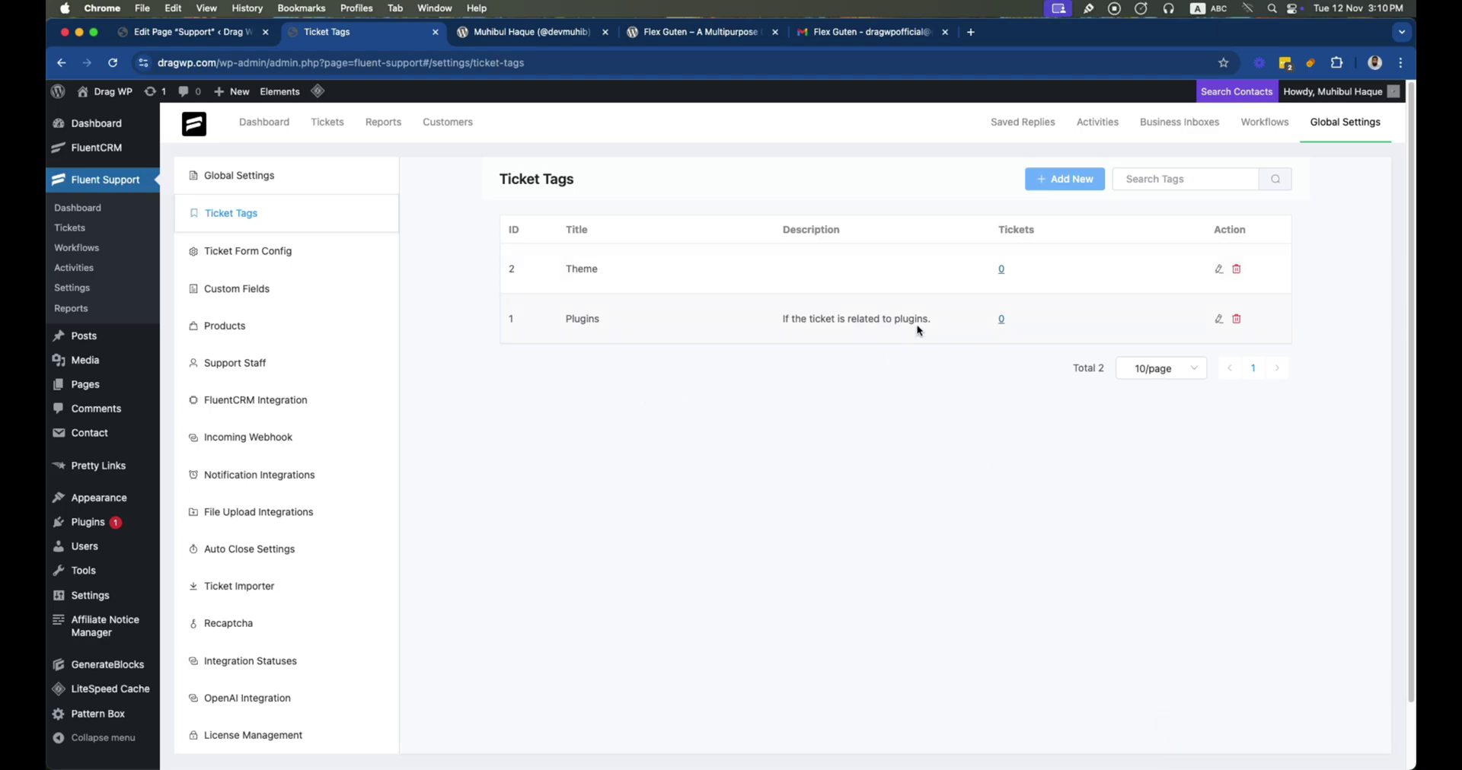
click(1062, 180)
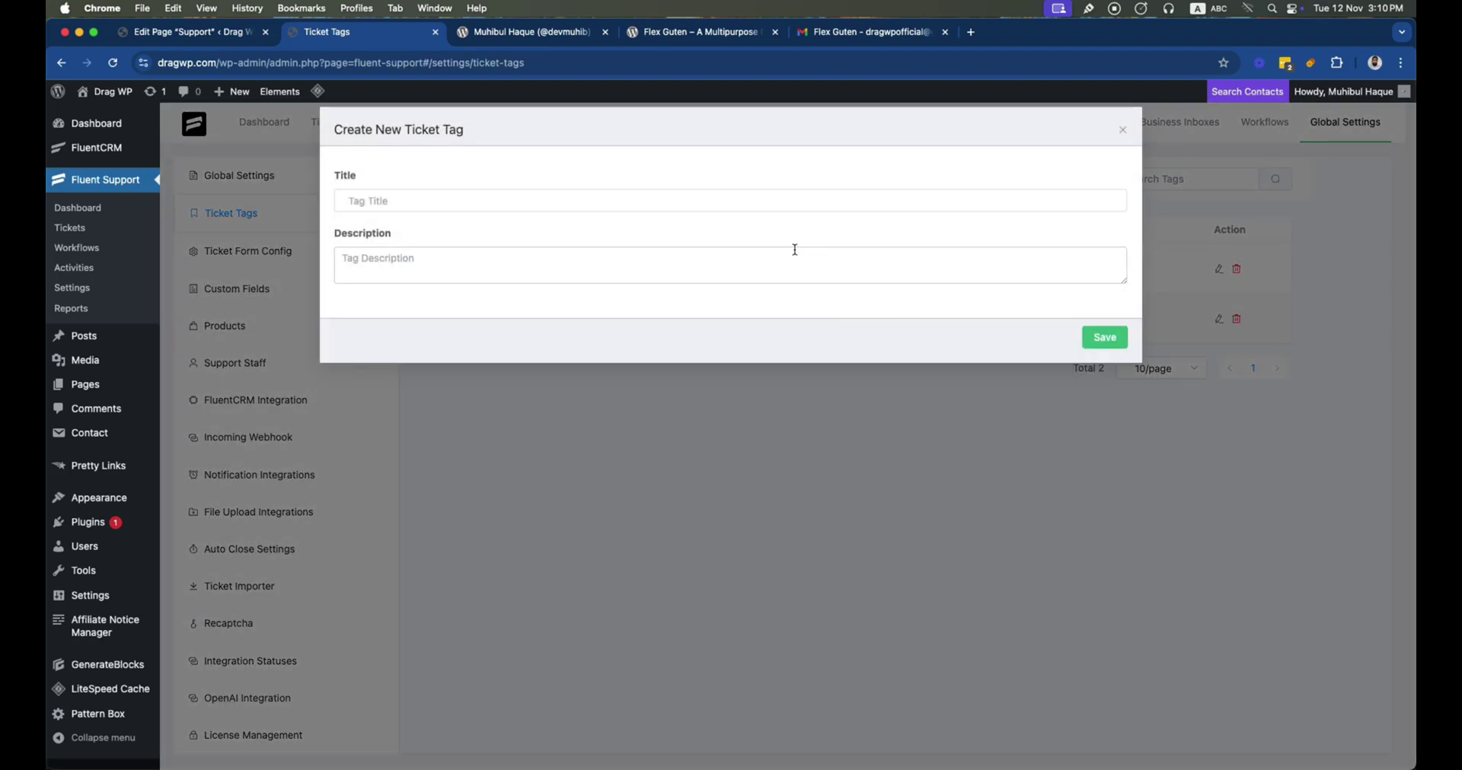
click(726, 201)
text(Dev)
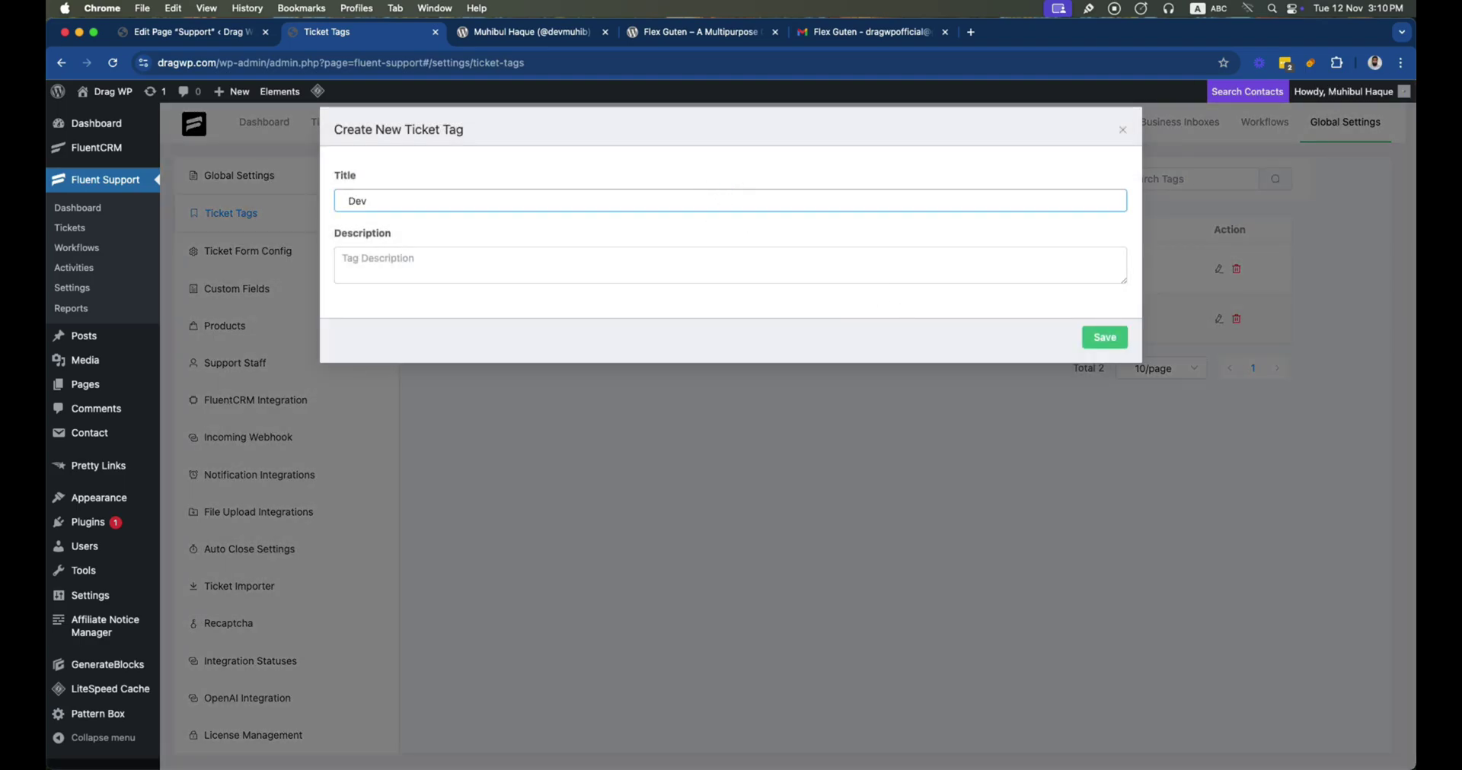
click(1098, 335)
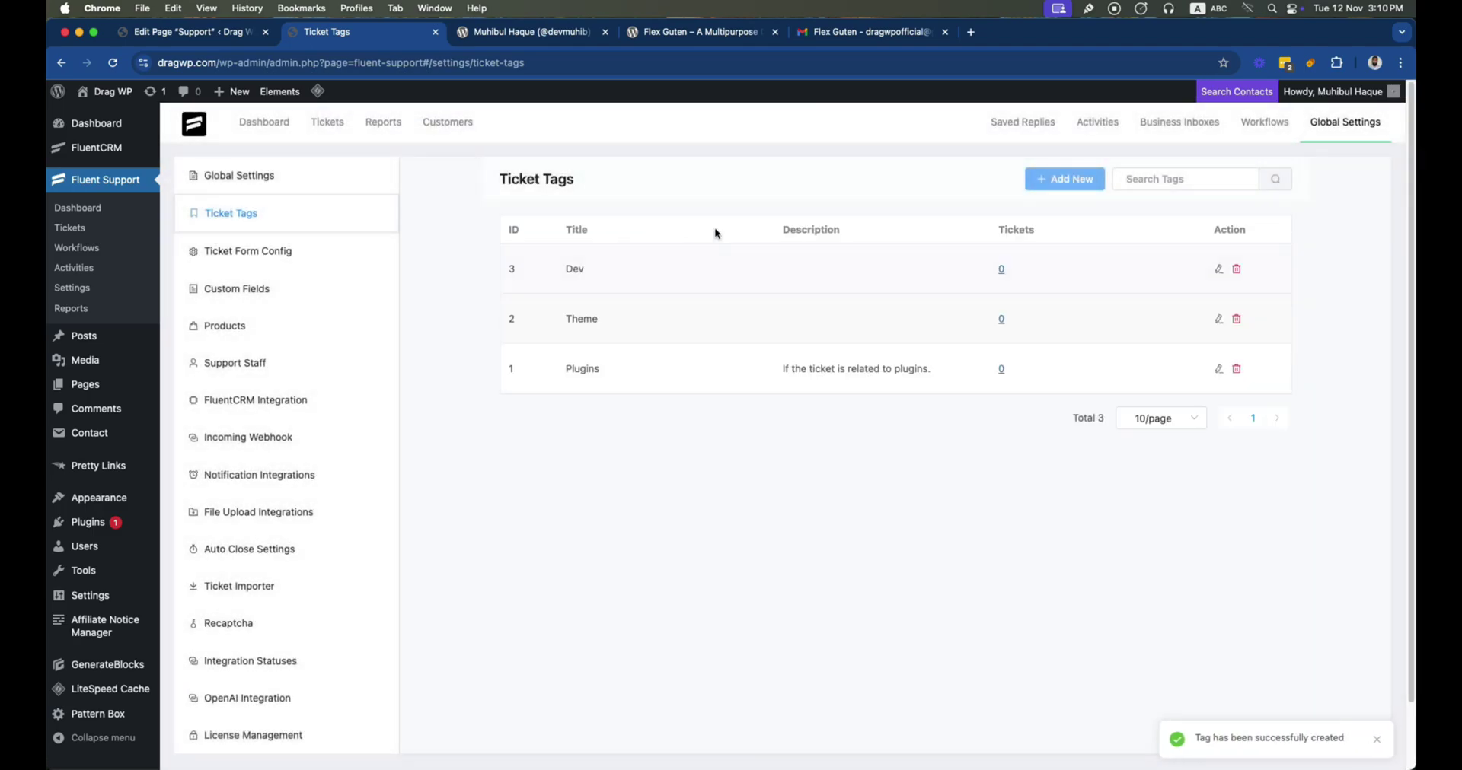
click(1042, 183)
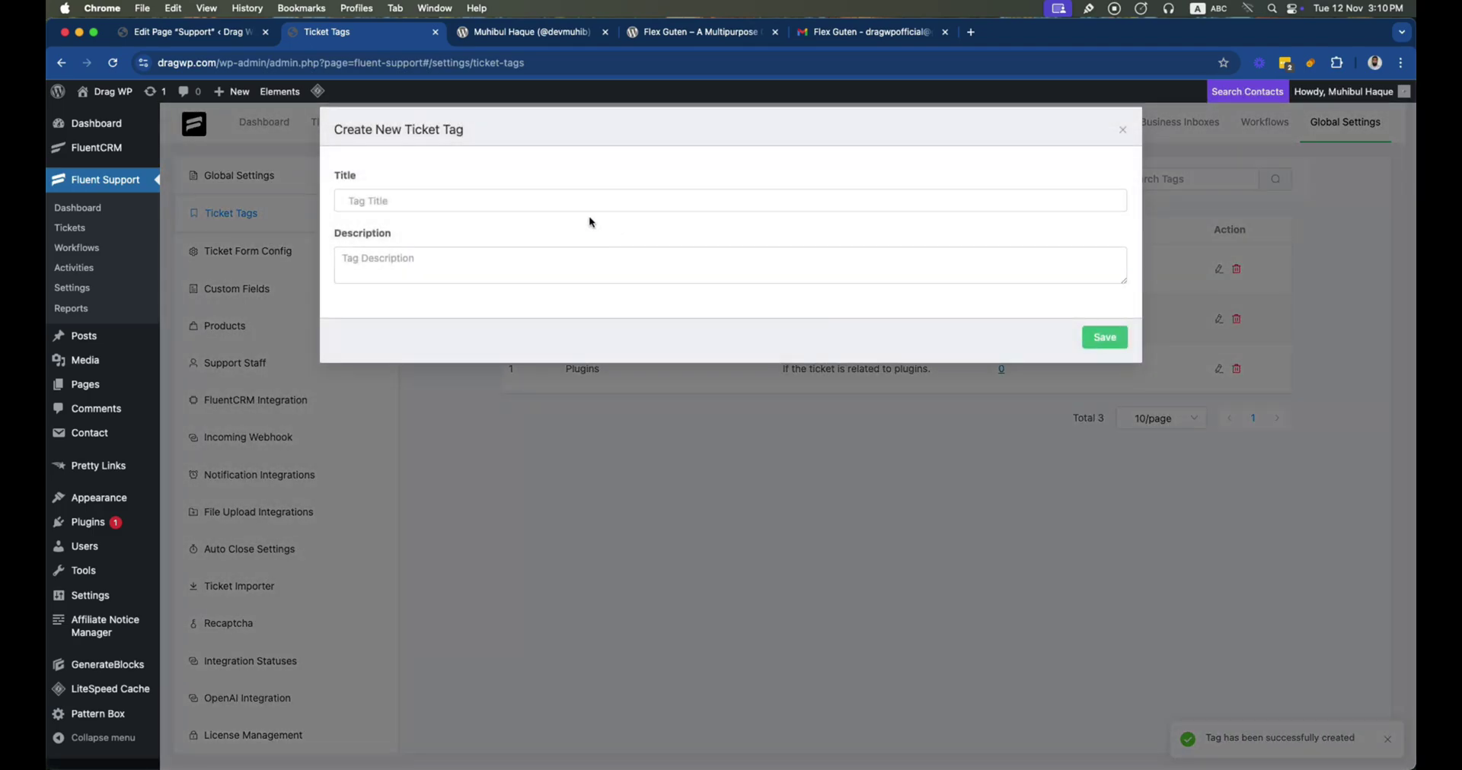
click(562, 204)
text(Marketing)
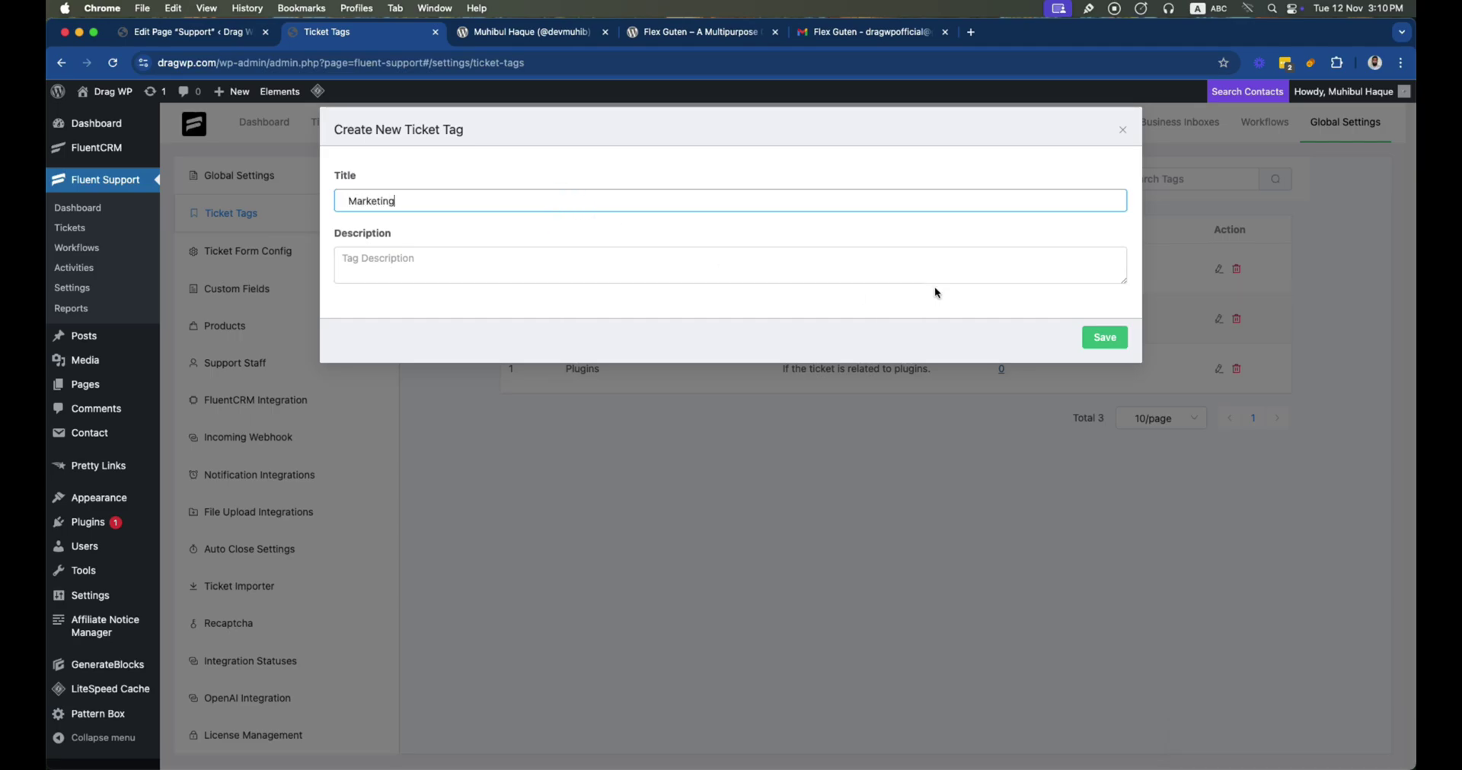
click(1110, 339)
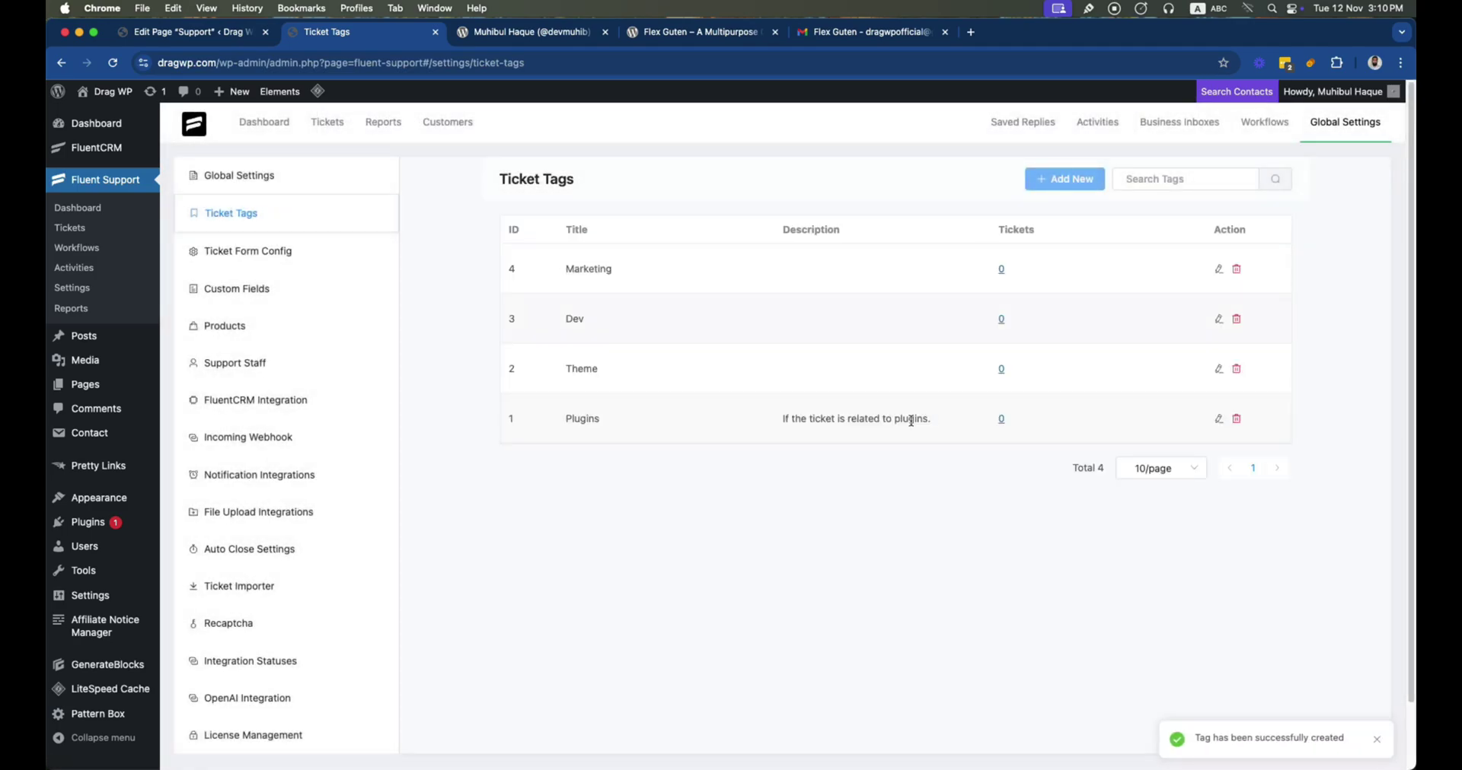
Tick 'Enable knowledge base suggestion on ticket creation form' and save the Ticket Form Settings
click(240, 258)
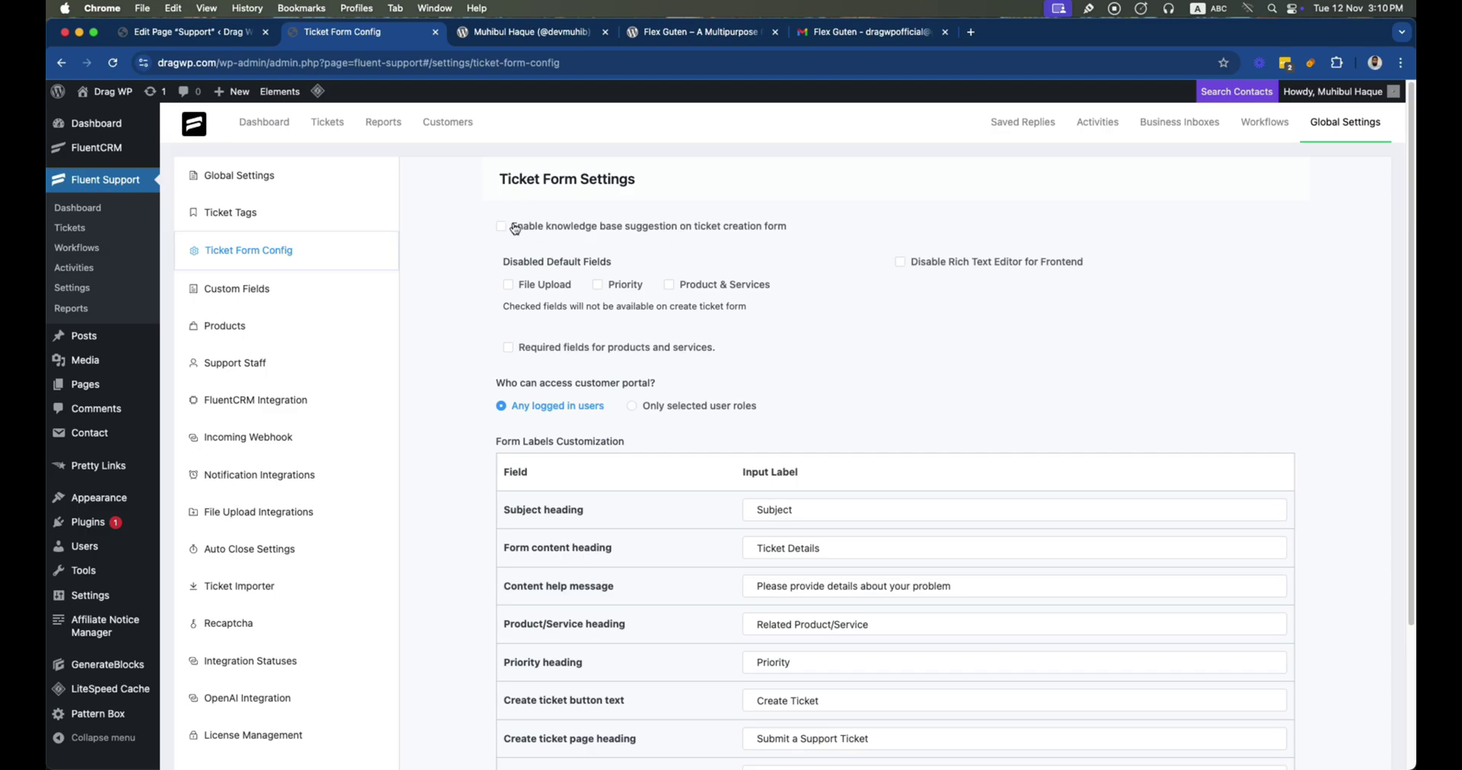
scroll(510, 280, down, 1)
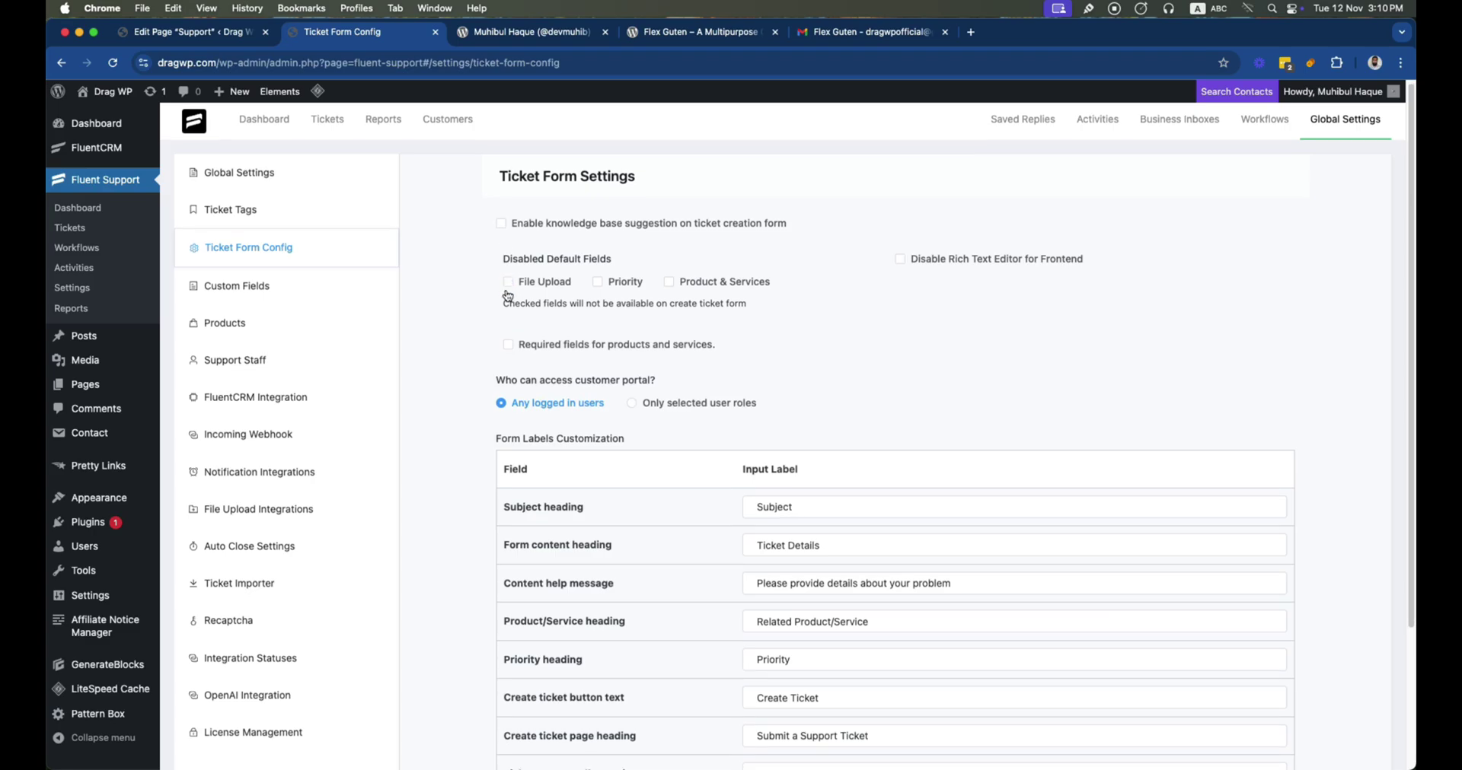
click(502, 222)
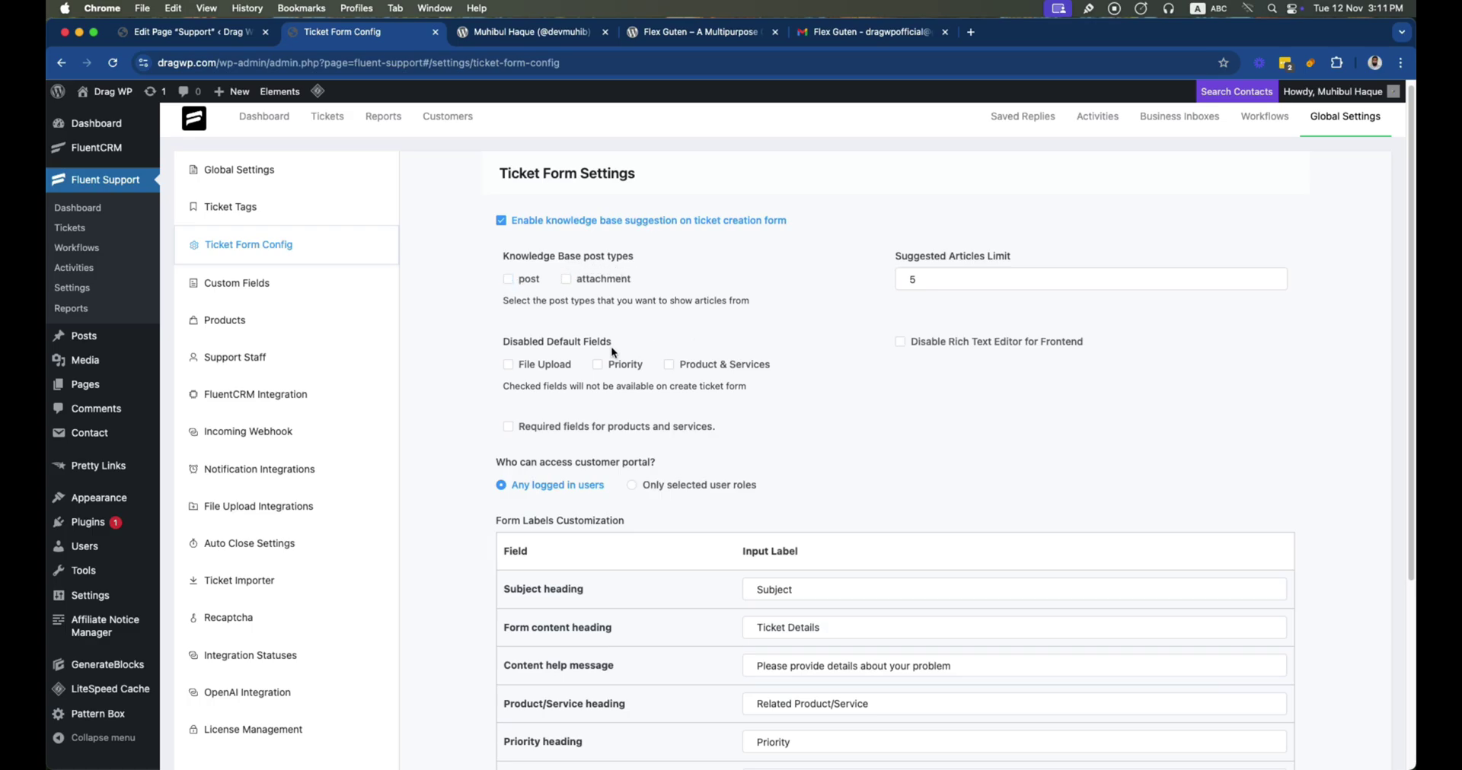
scroll(628, 351, down, 2)
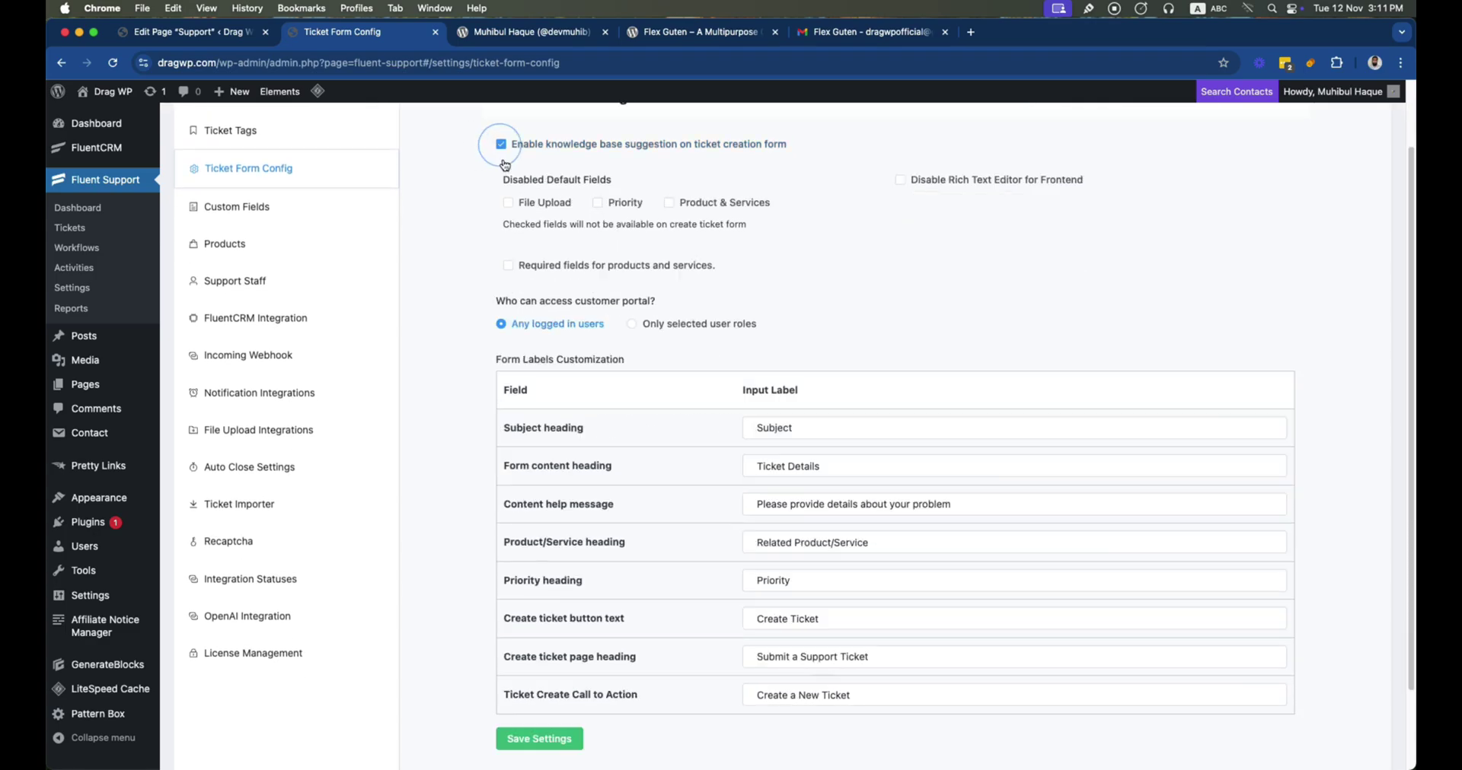
scroll(533, 380, down, 5)
click(552, 644)
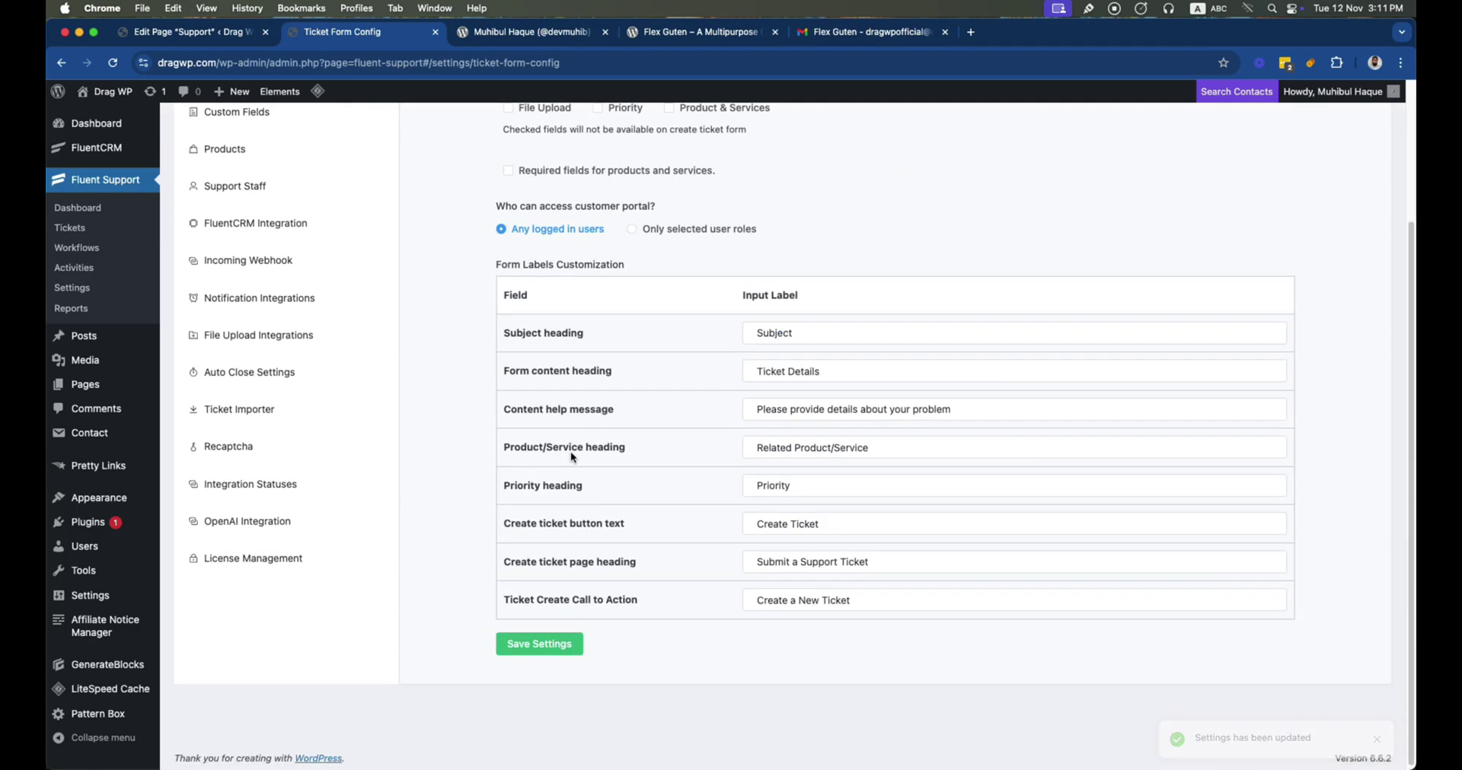
scroll(573, 457, up, 4)
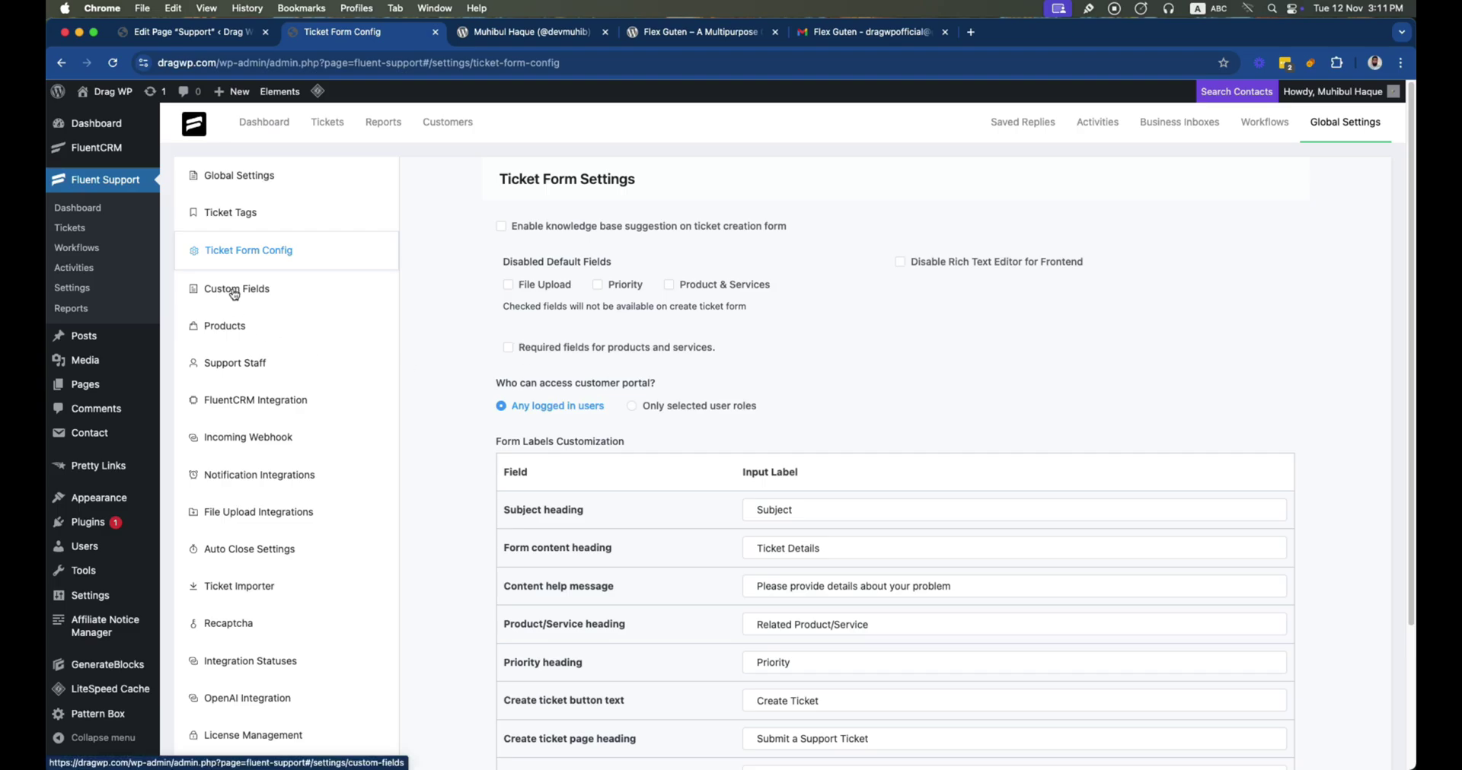
click(235, 294)
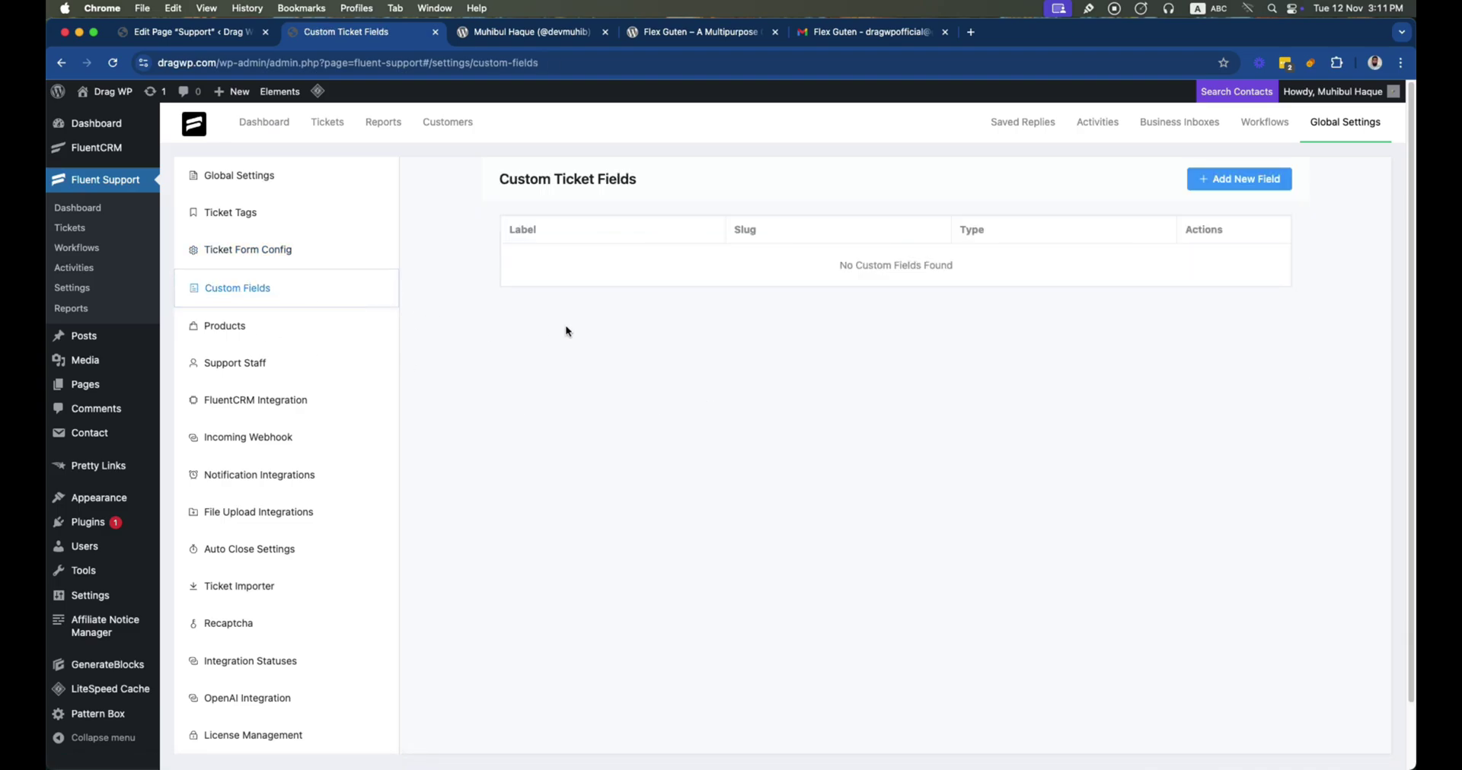
Create a 'Flex Guten' product with description 'Gutenberg Plugins'
click(225, 337)
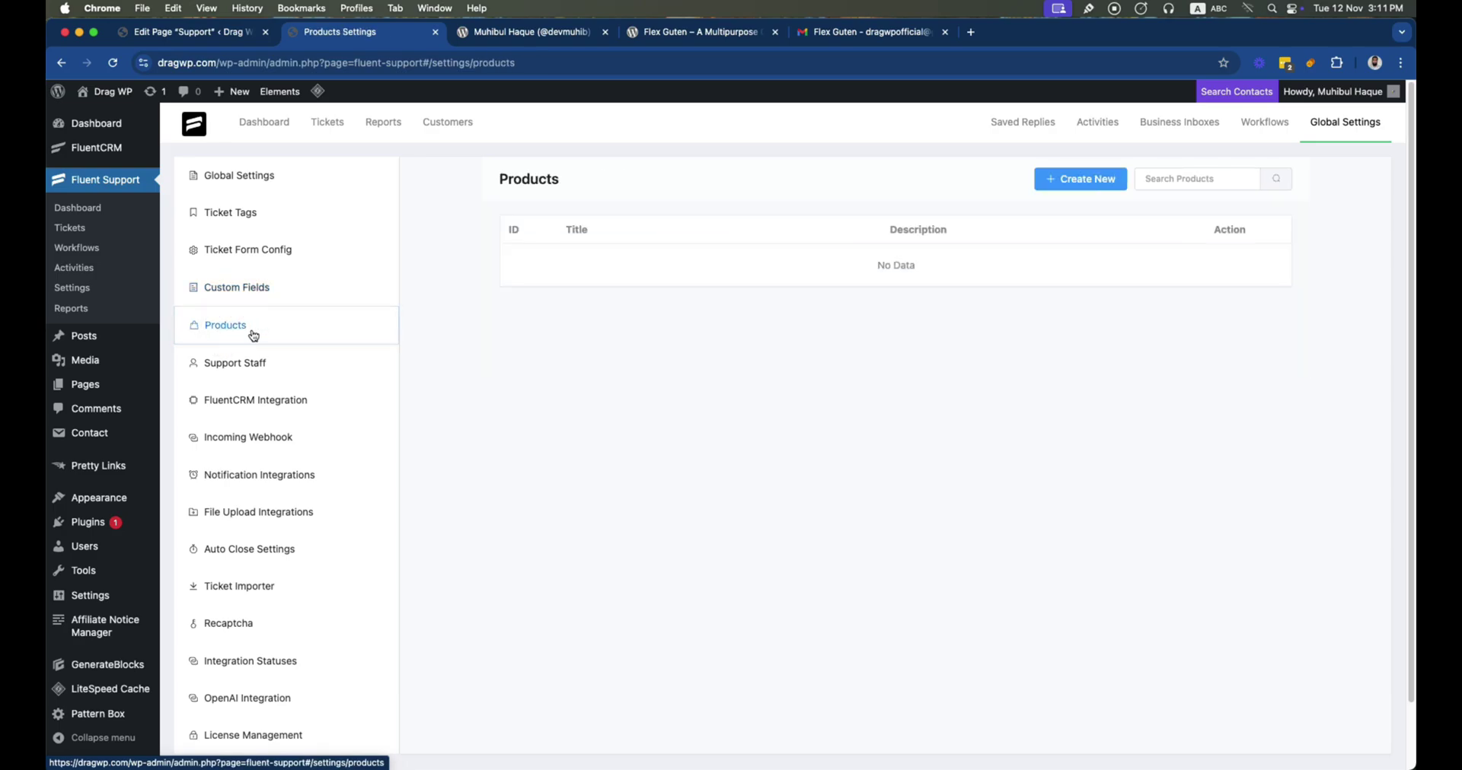
click(1073, 184)
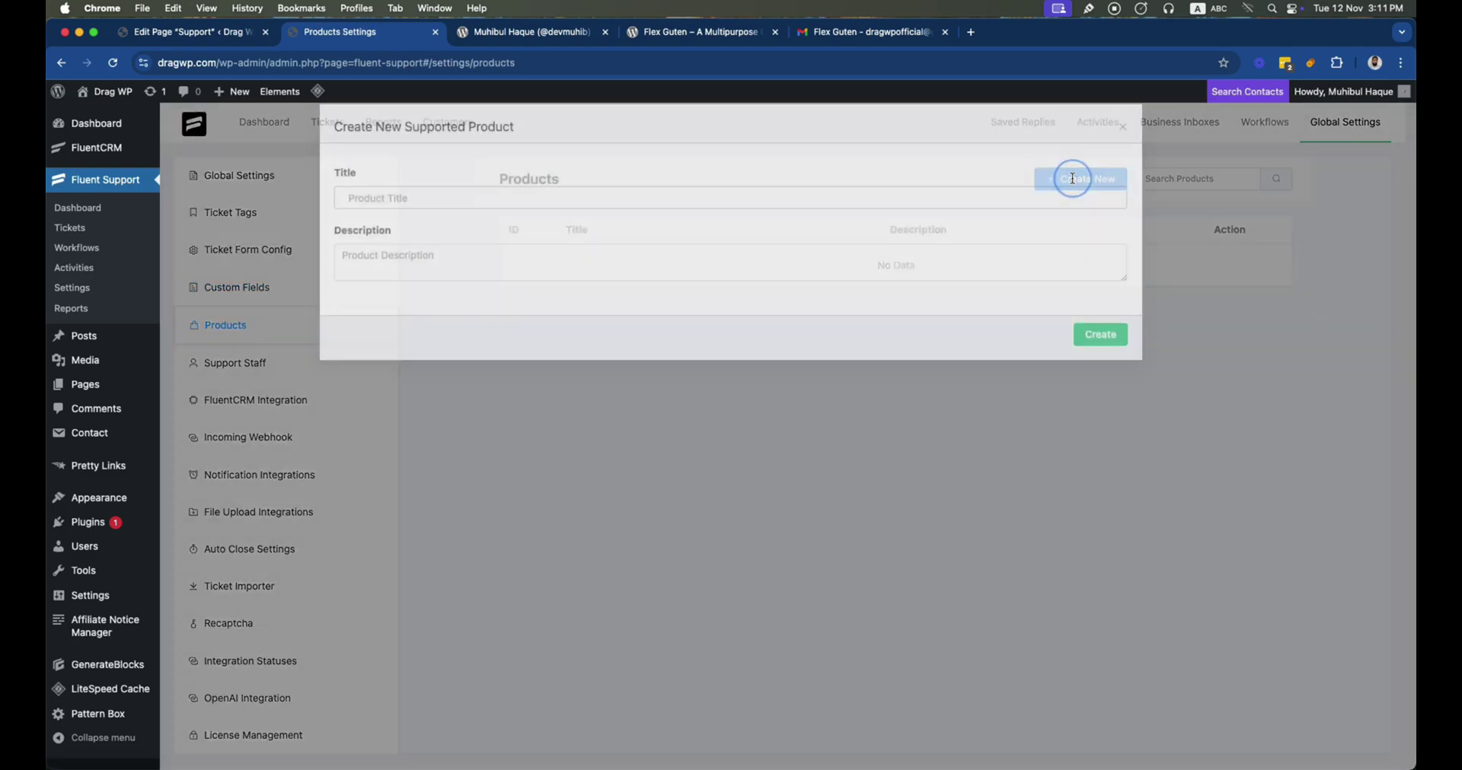
click(438, 203)
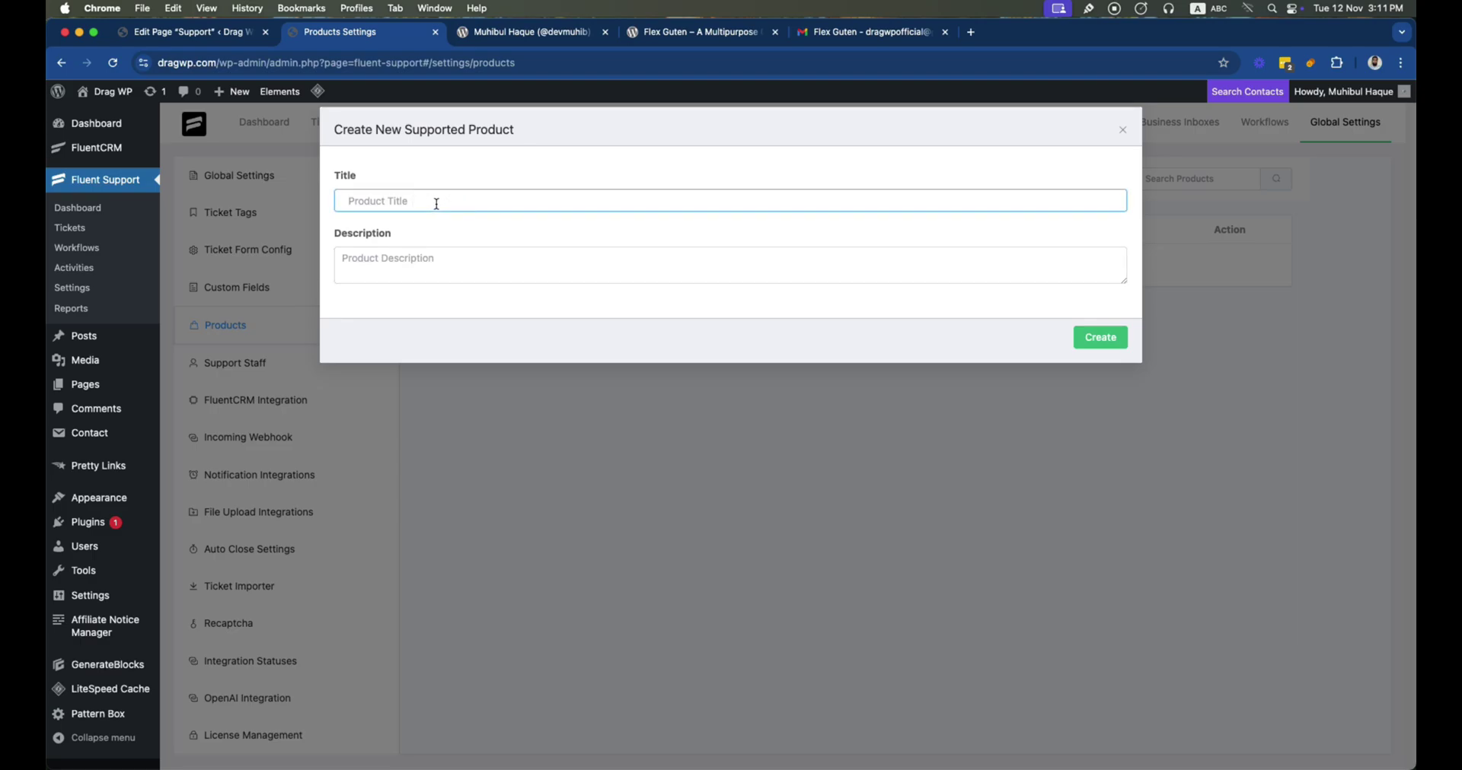
text(LF)
key(BackSpace)
text(Flex Guten)
click(436, 261)
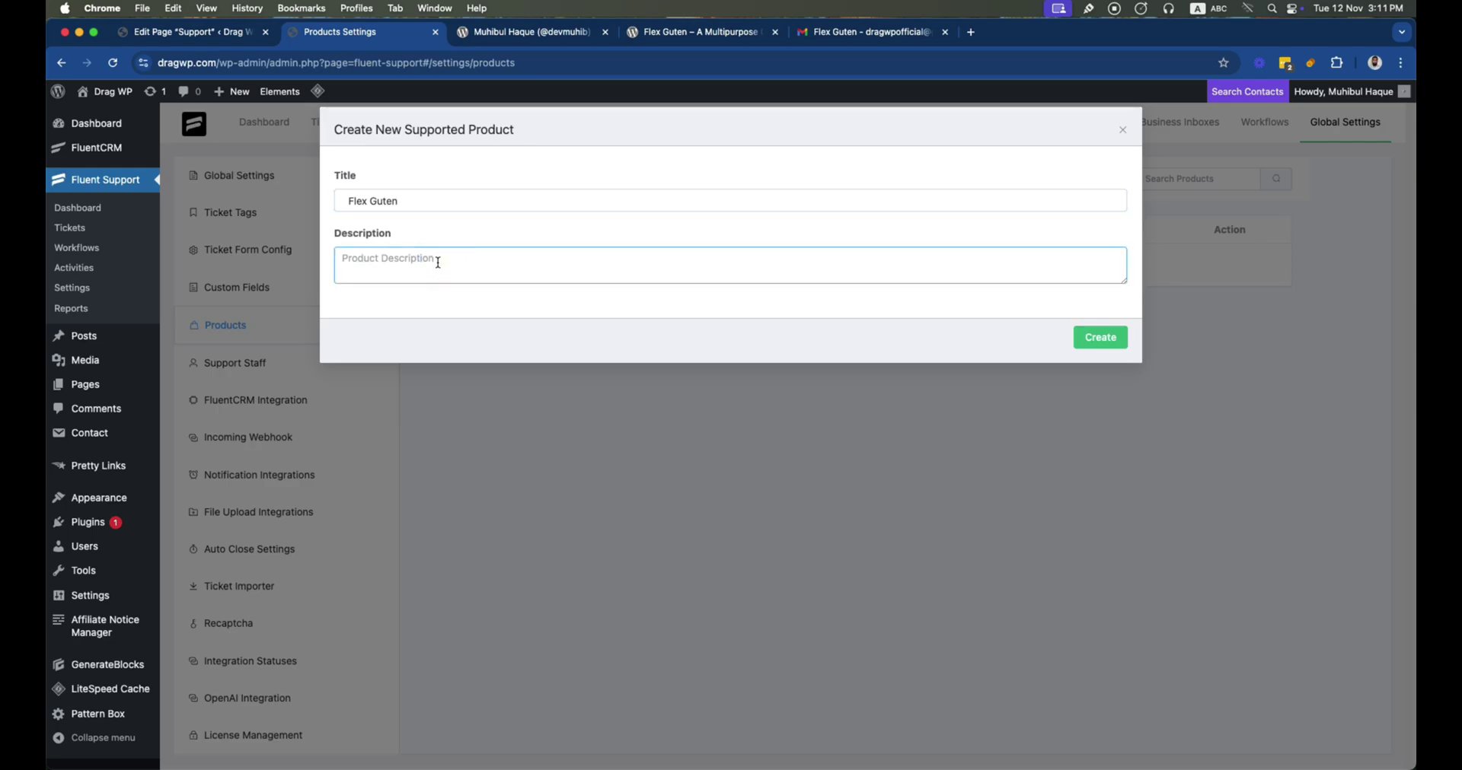
text(Gutenberg Plugins)
click(1100, 337)
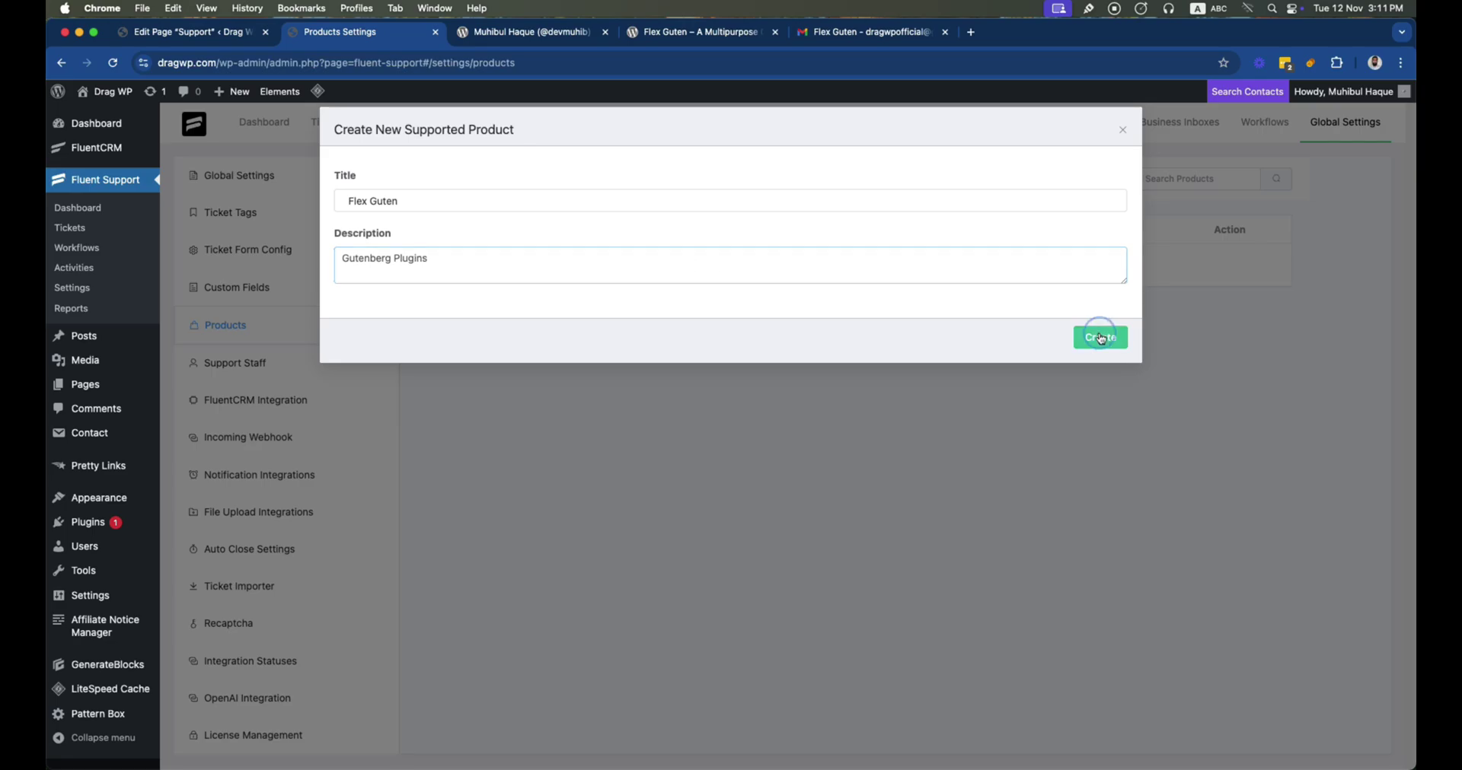
Create an 'Affiliate Notice Manager' product described as 'Affiliate notice plugins.'
click(533, 32)
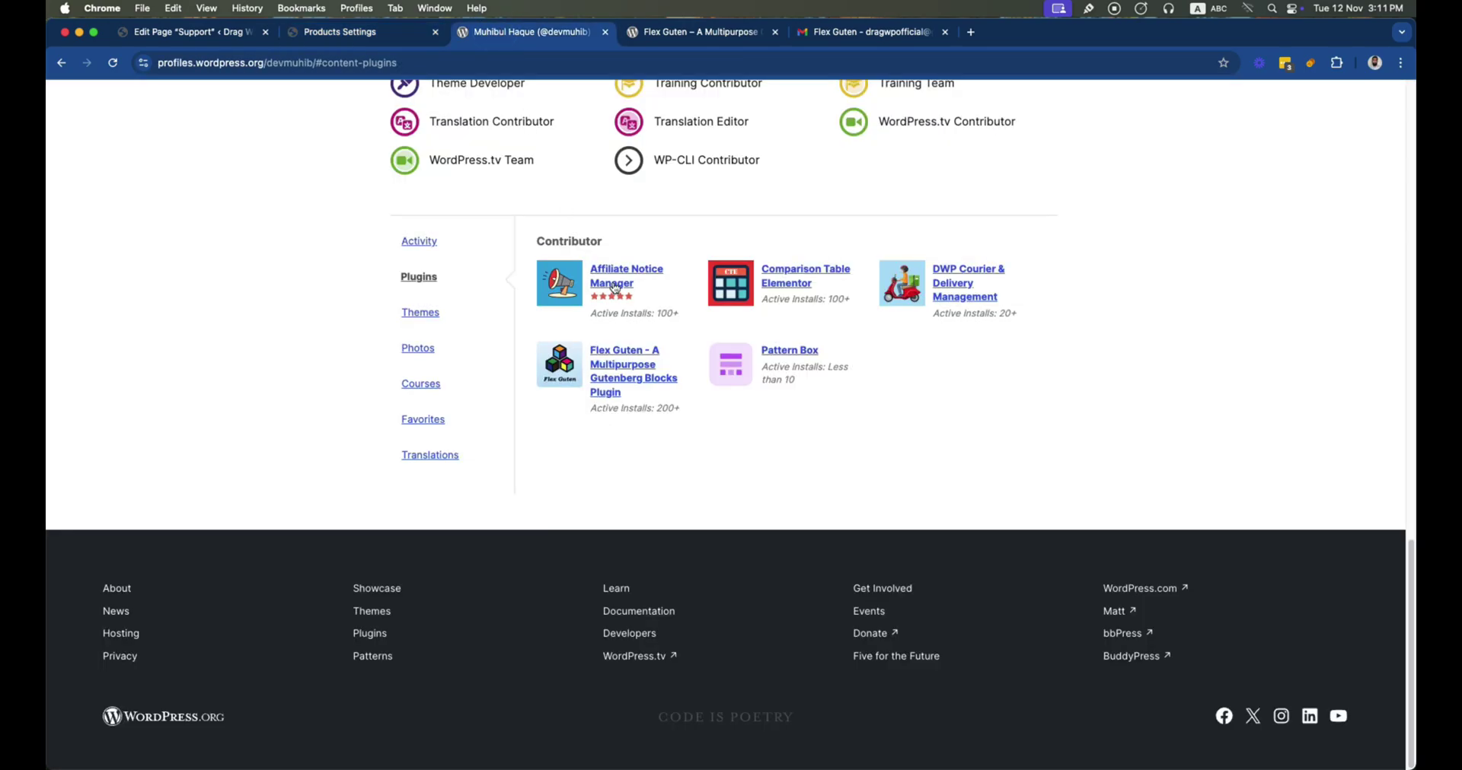
click(344, 35)
click(1080, 180)
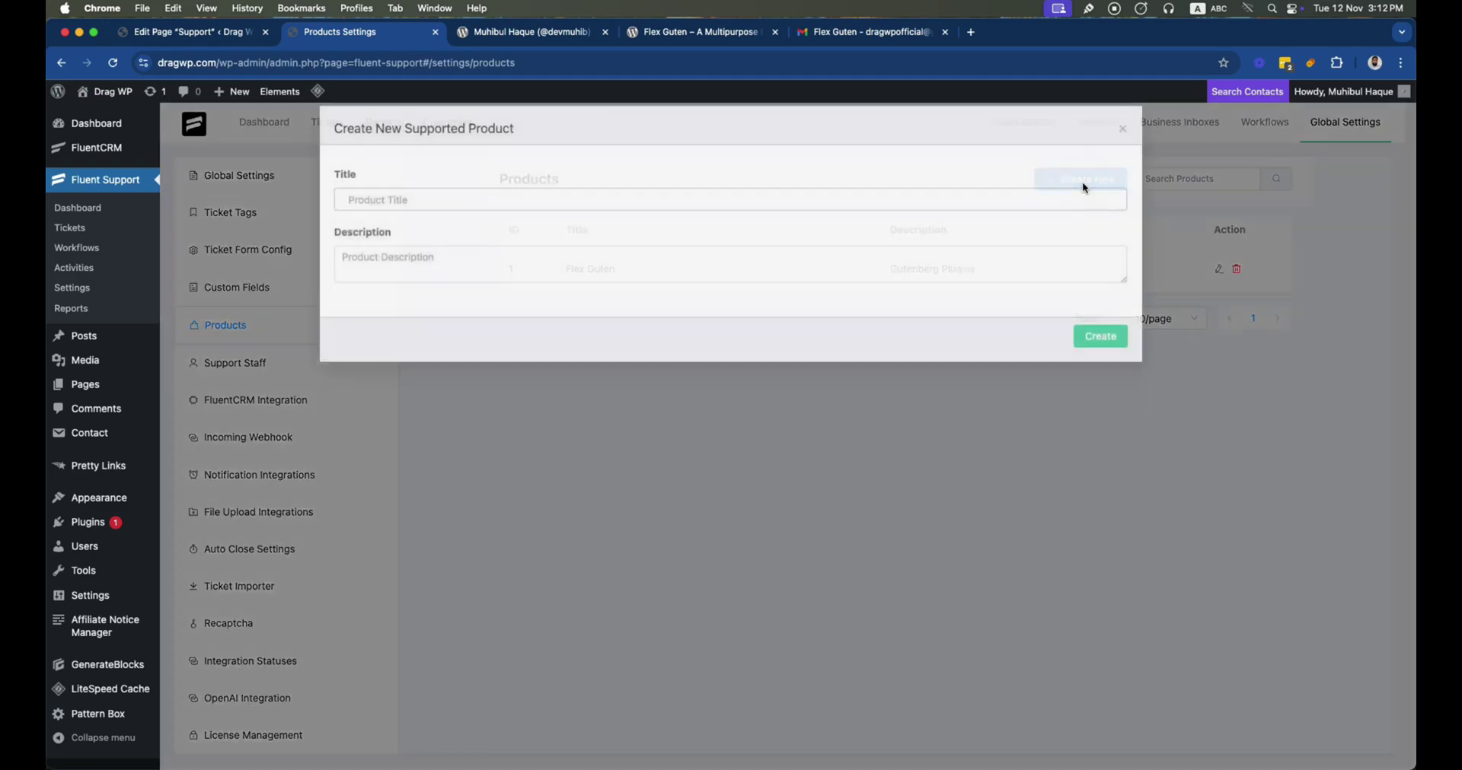
click(460, 192)
text(Affiliate )
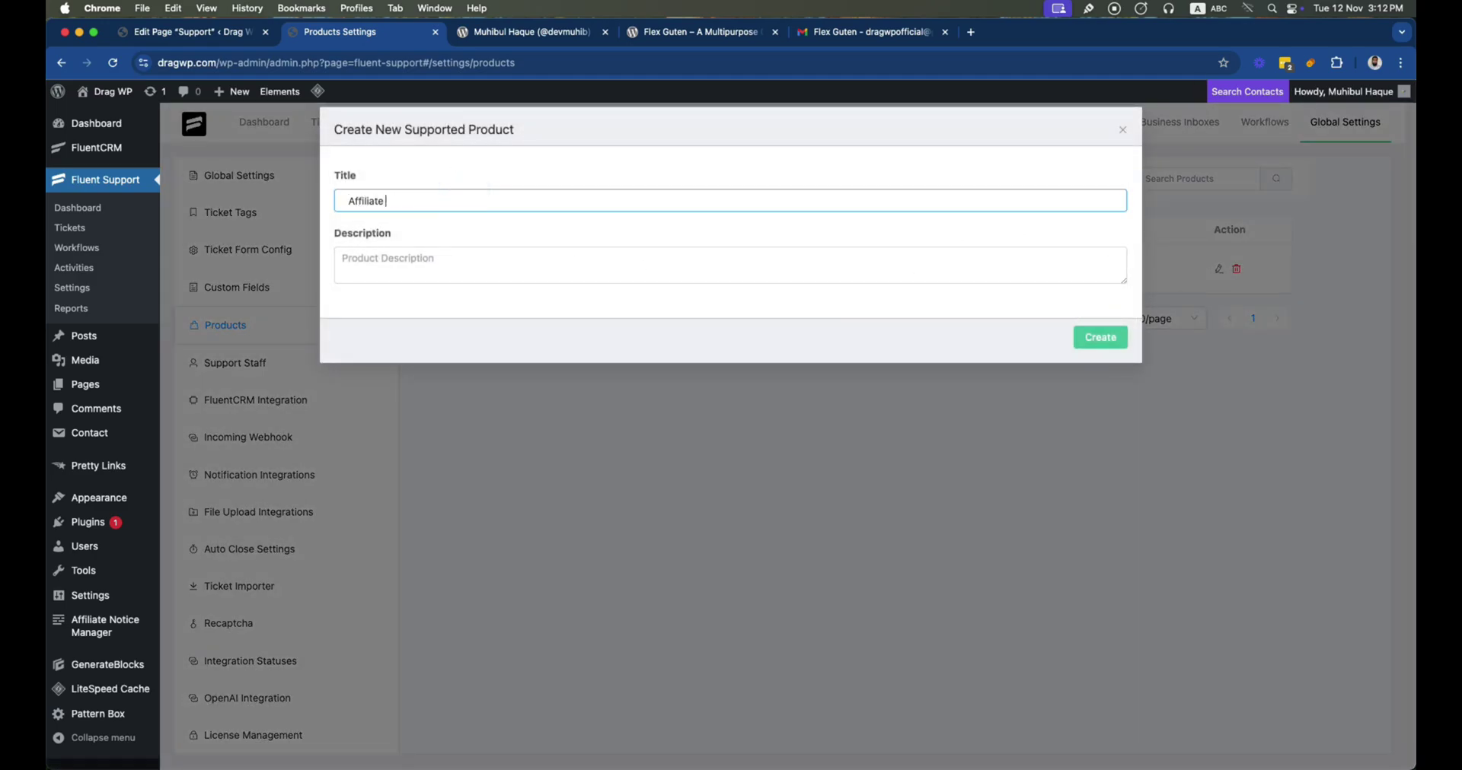
text(Notice Manager)
click(458, 262)
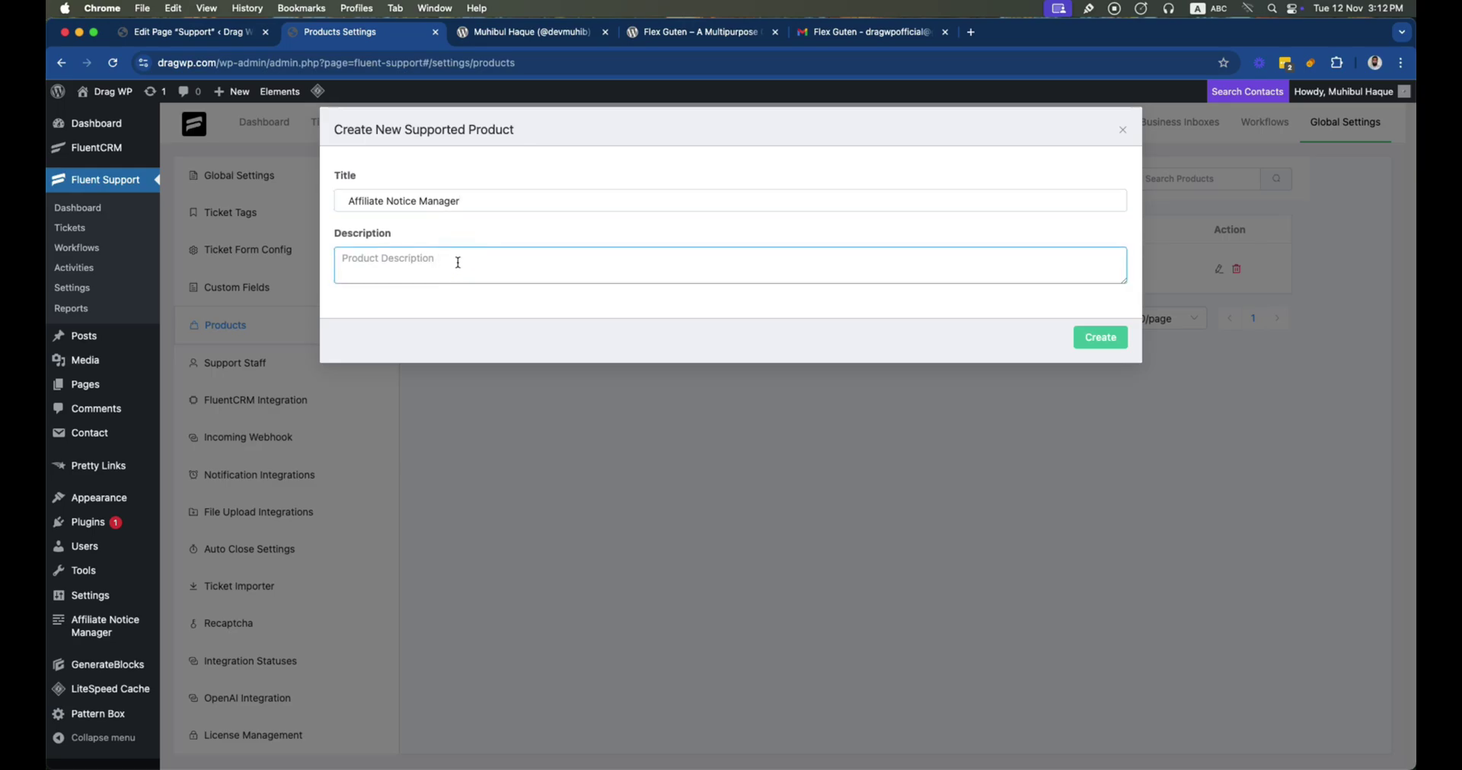
text(Affiliate notice plugins.)
click(1100, 337)
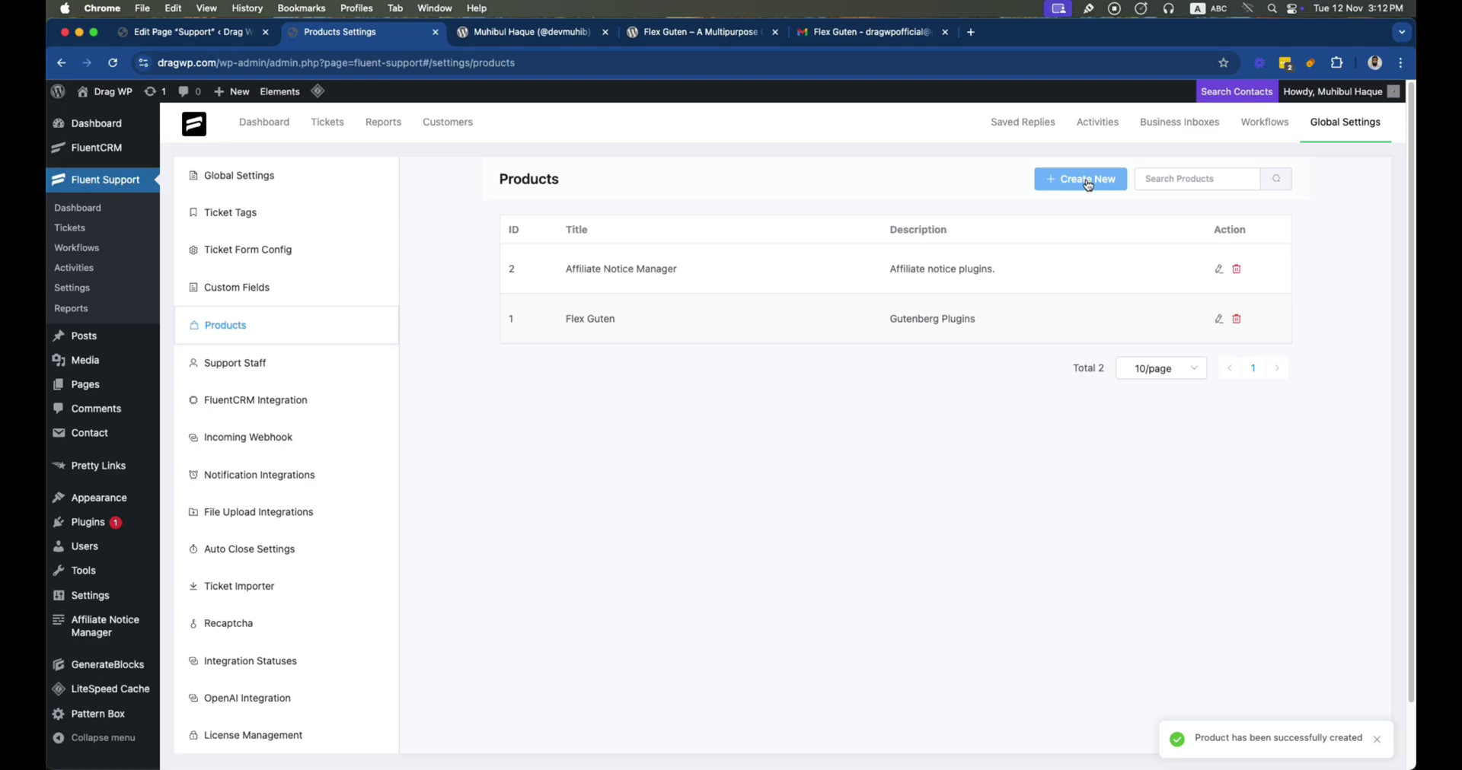
Create a 'Health Bridge' product described as 'Health Bridge WordPress Theme.'
click(1081, 180)
key(ctrl+Tab)
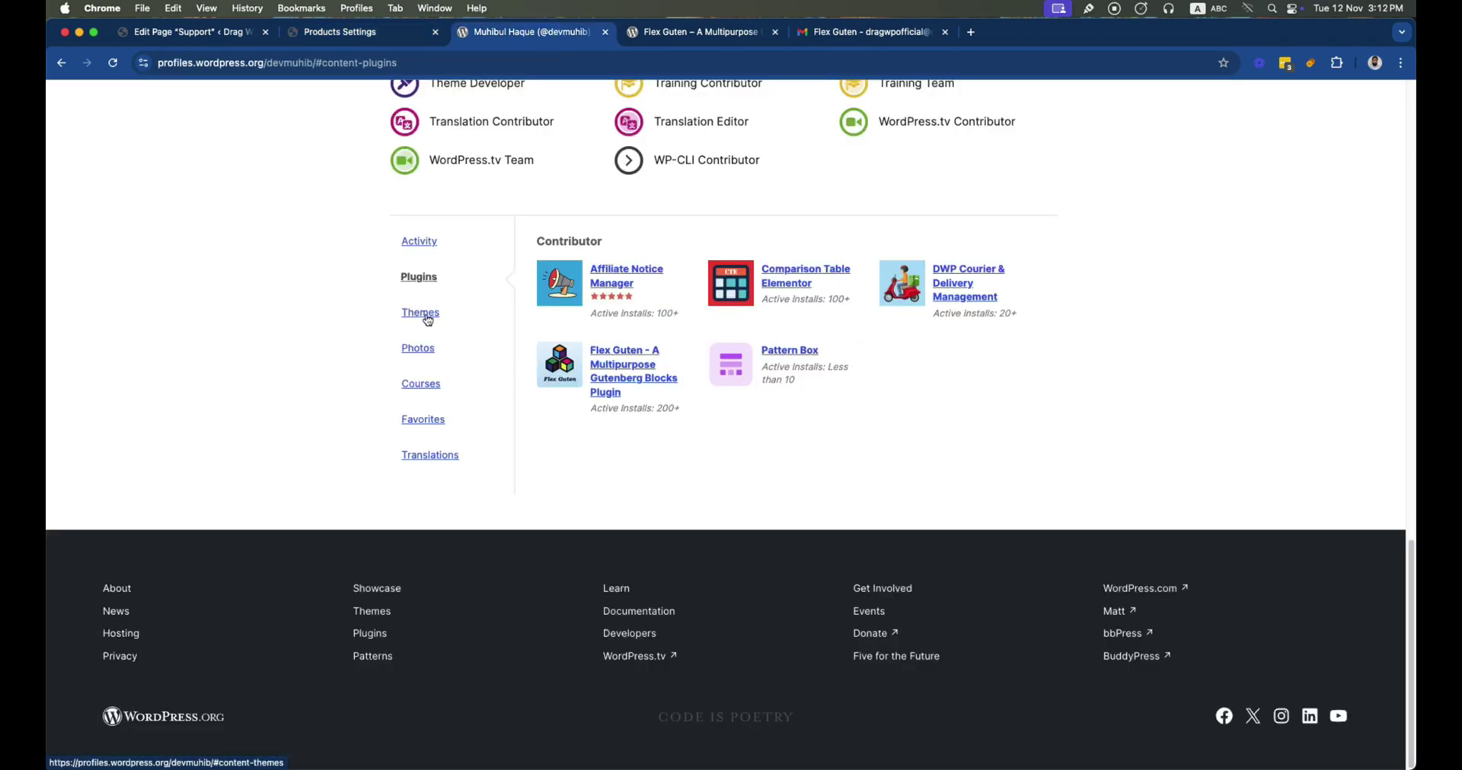
click(427, 320)
click(411, 32)
click(468, 202)
text(Health Bridge)
click(381, 273)
text(Health Bridge WordPress Theme.)
click(1104, 340)
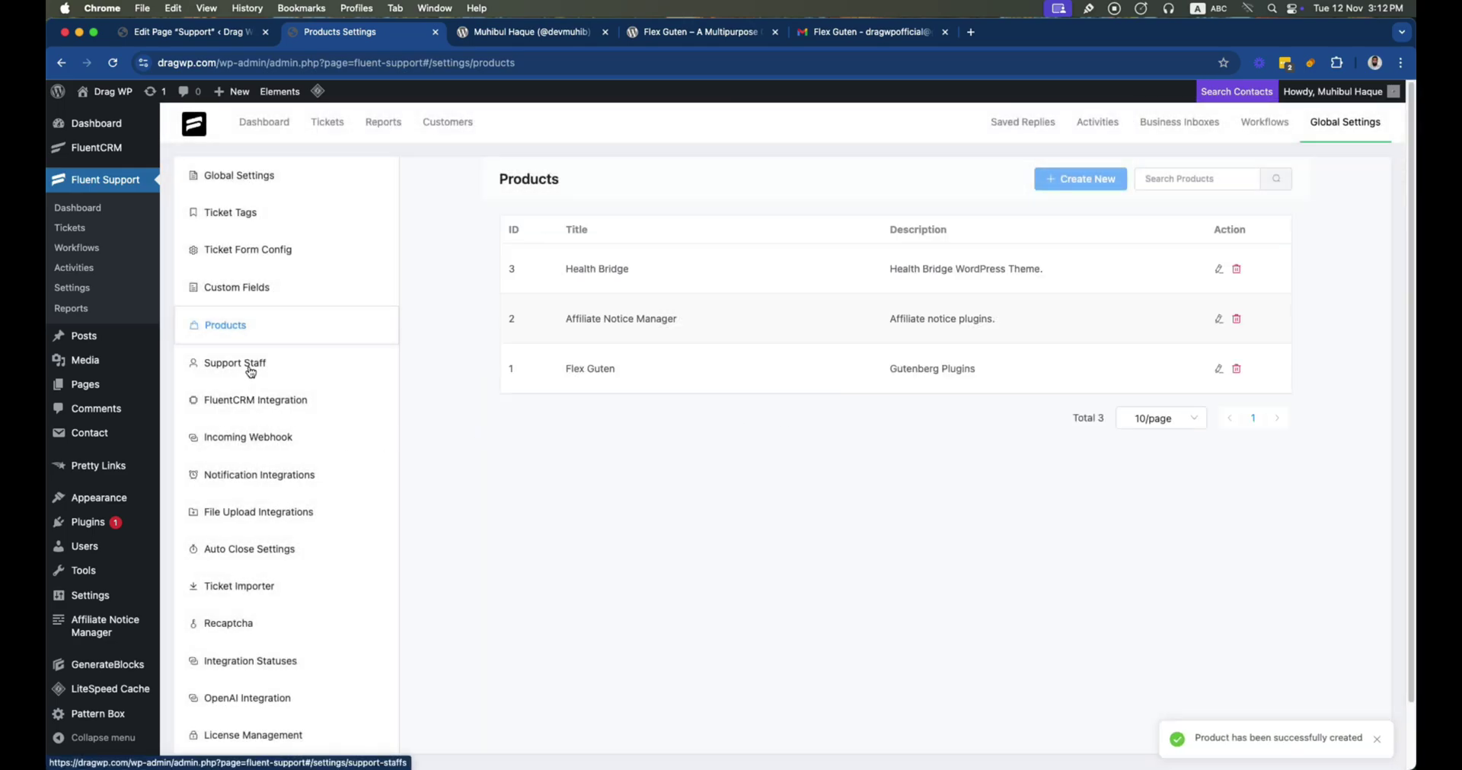
click(250, 369)
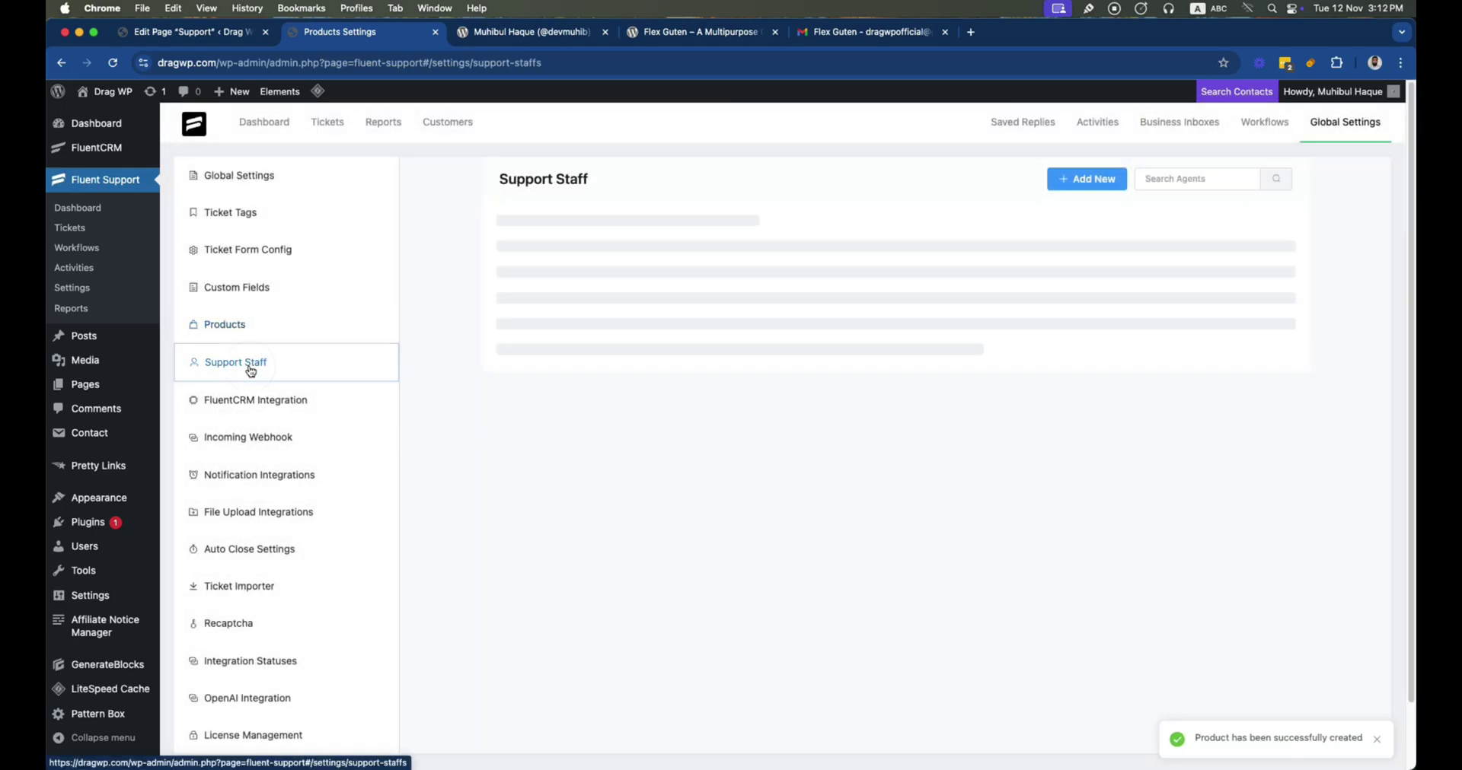
Start adding a new support staff member at the agent email field
click(1105, 187)
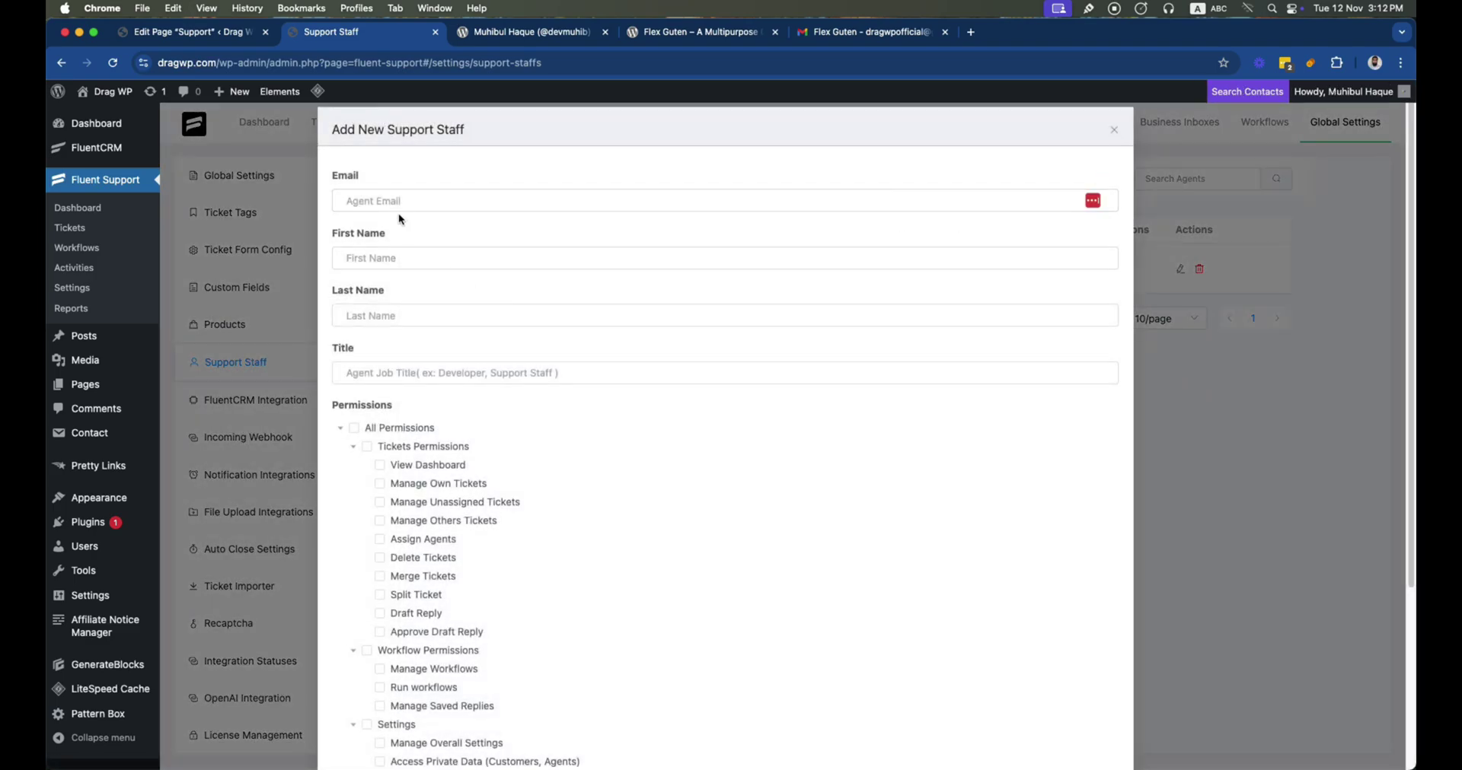
click(394, 202)
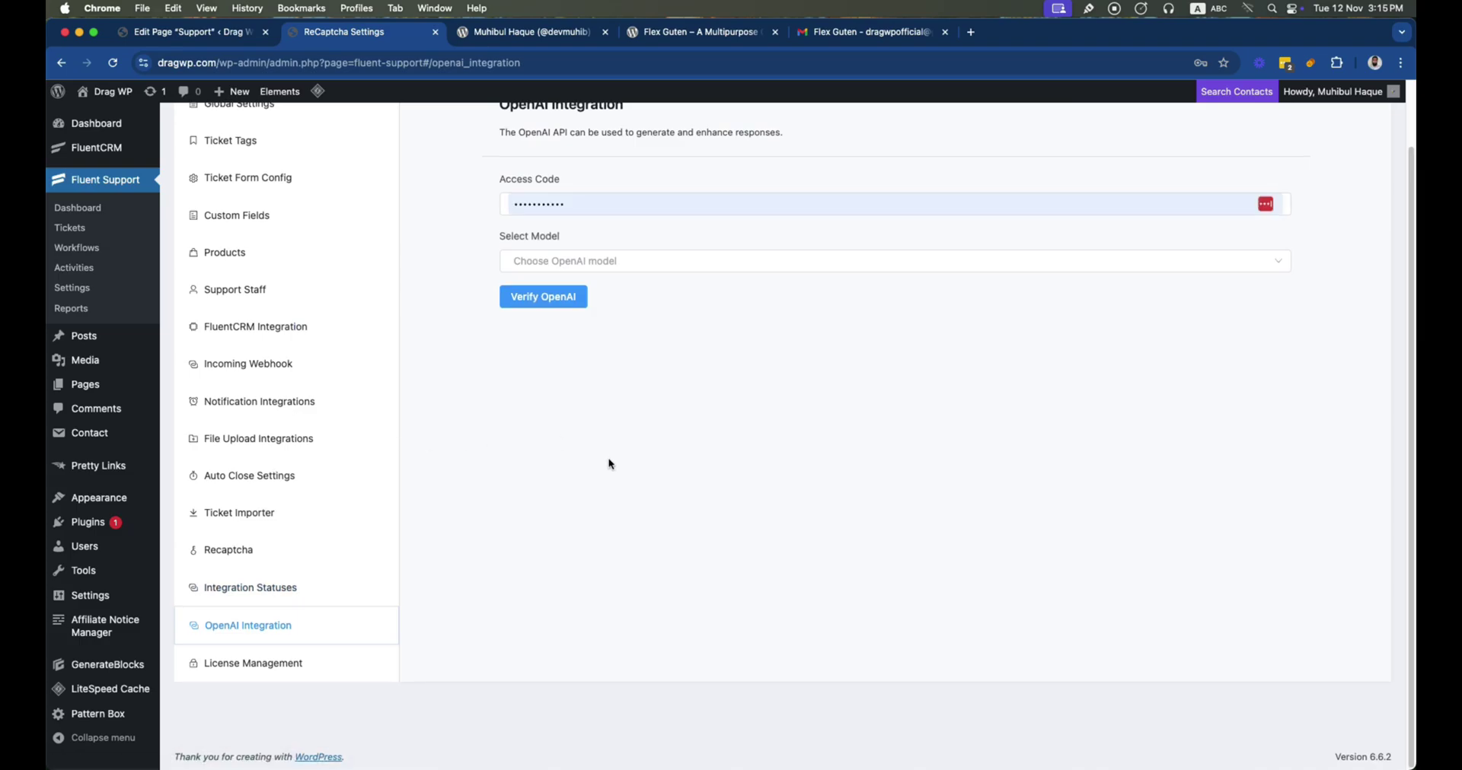
scroll(609, 463, up, 2)
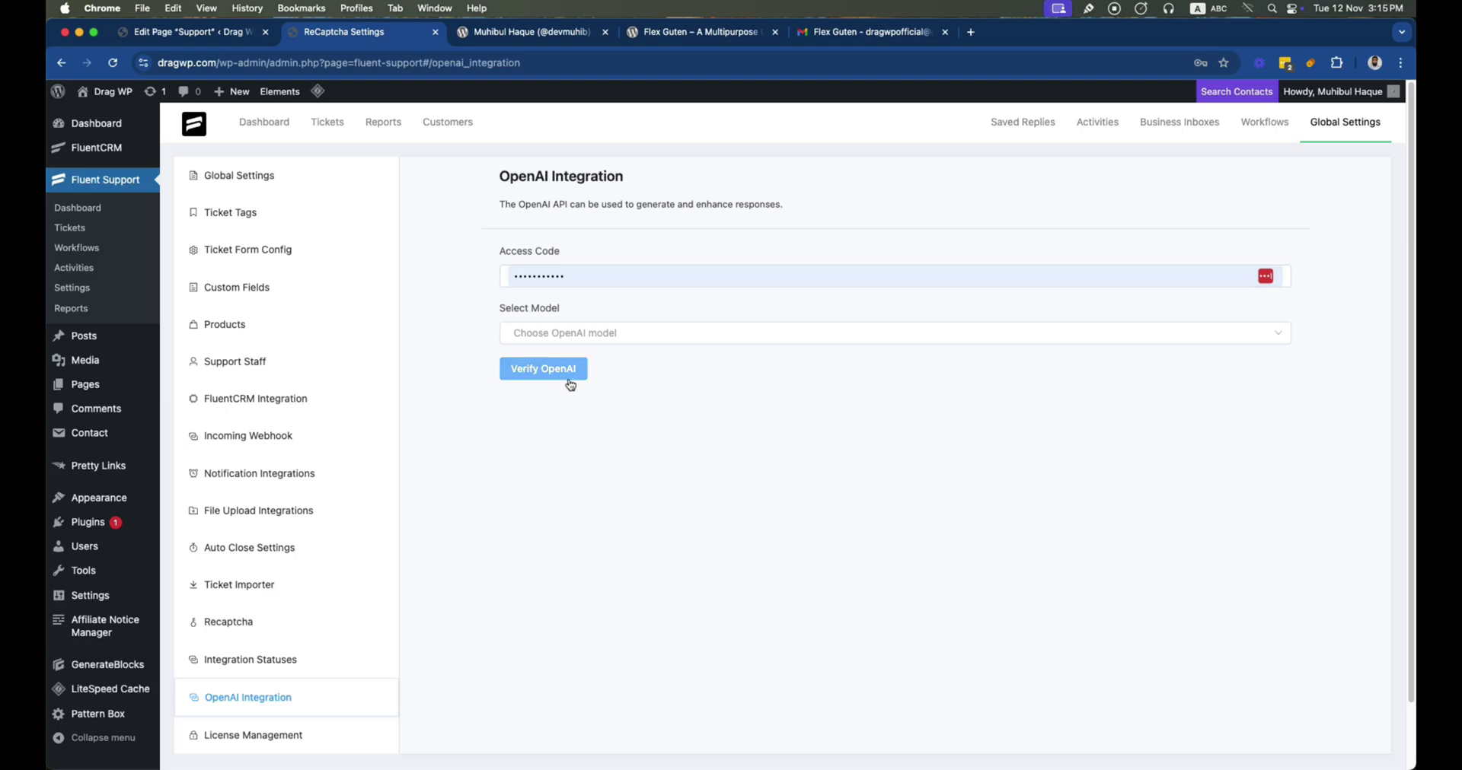
Choose gpt-4 as the OpenAI integration model
click(581, 333)
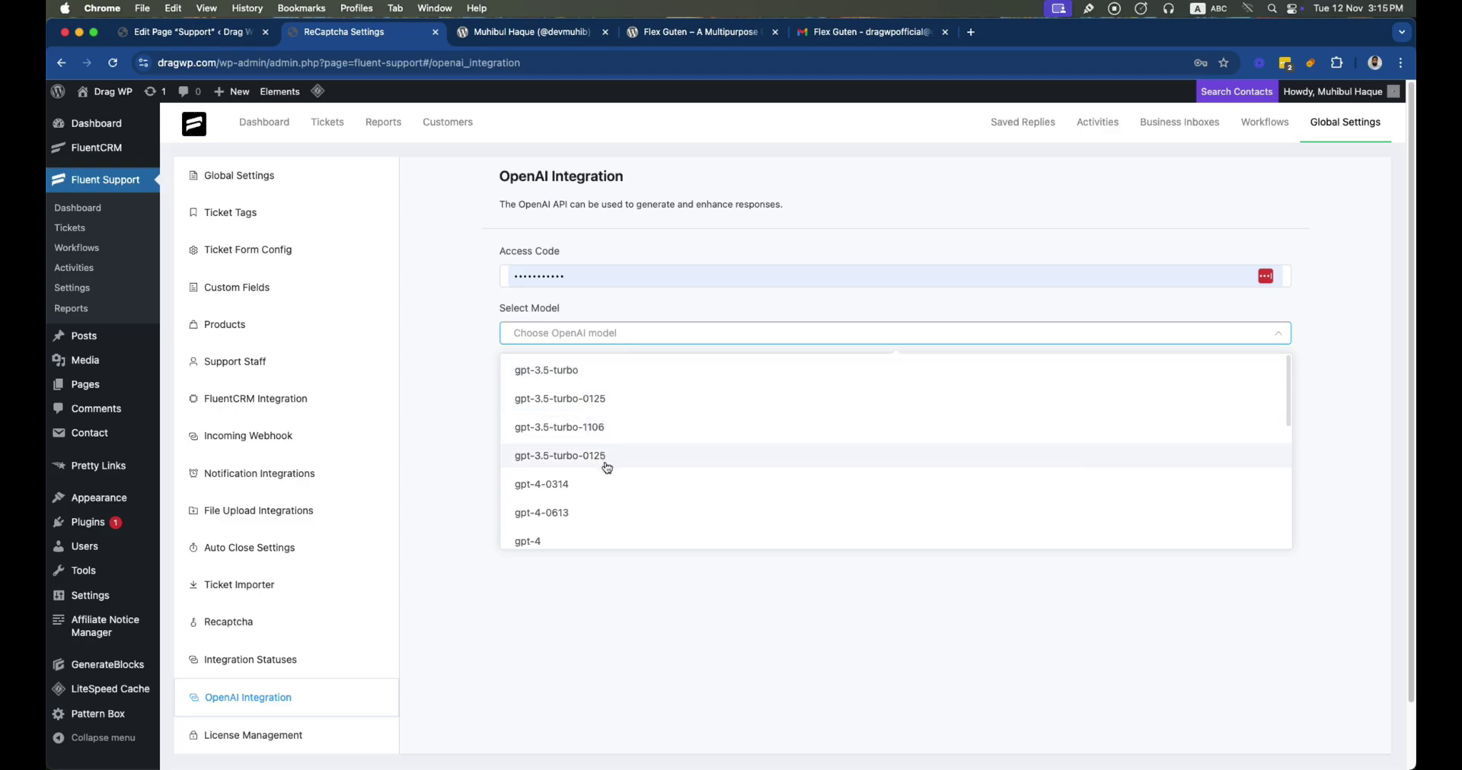
scroll(602, 503, down, 1)
scroll(596, 498, down, 2)
scroll(595, 510, down, 2)
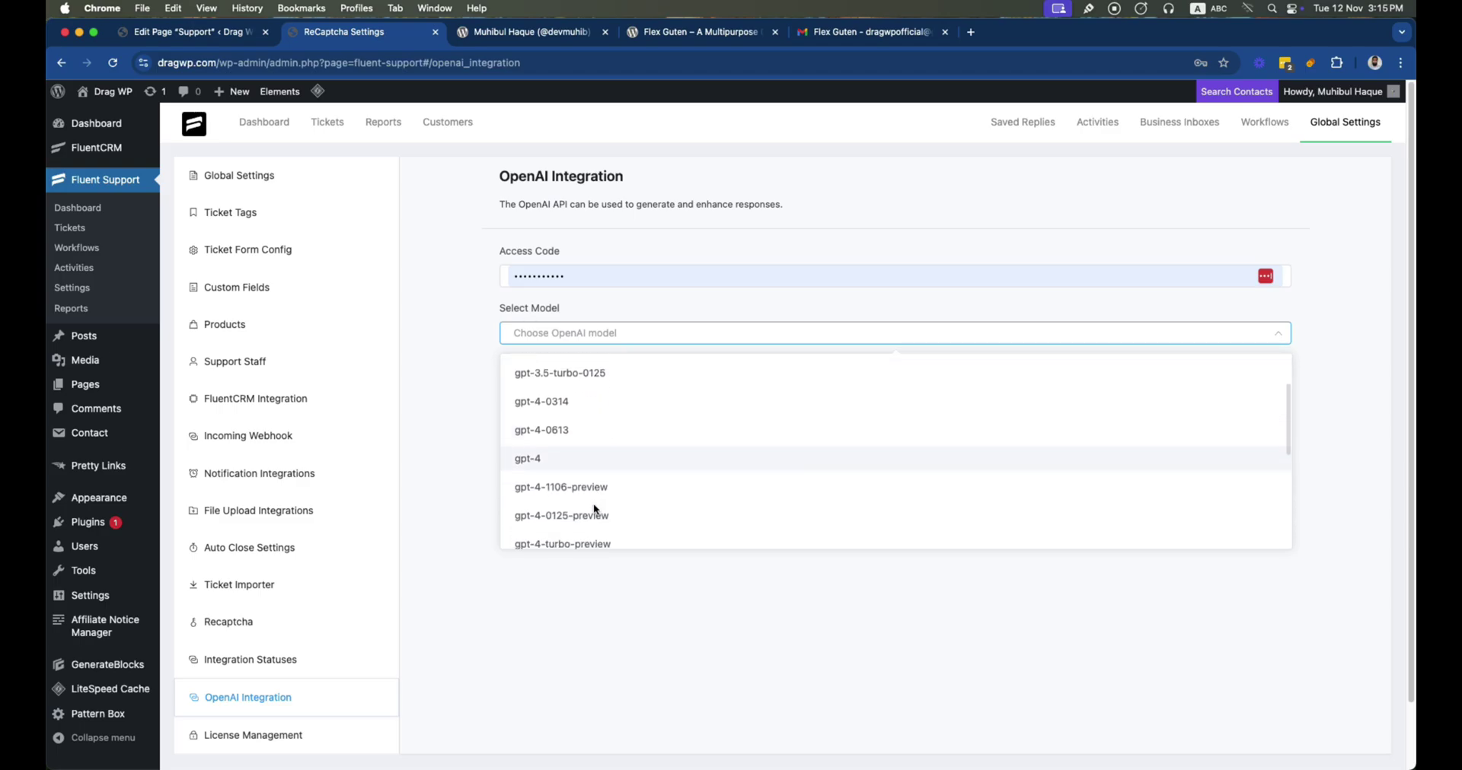
scroll(595, 510, up, 4)
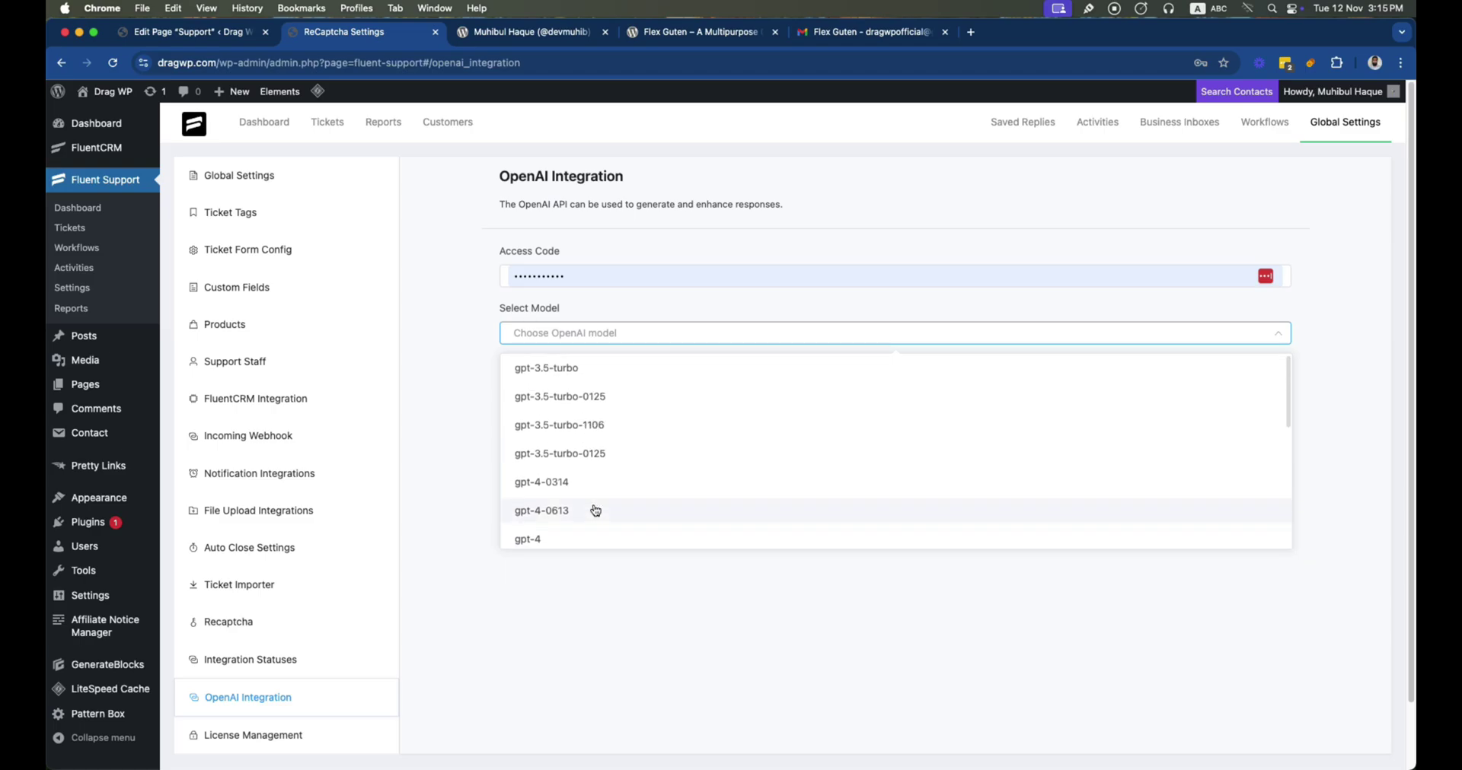
click(573, 537)
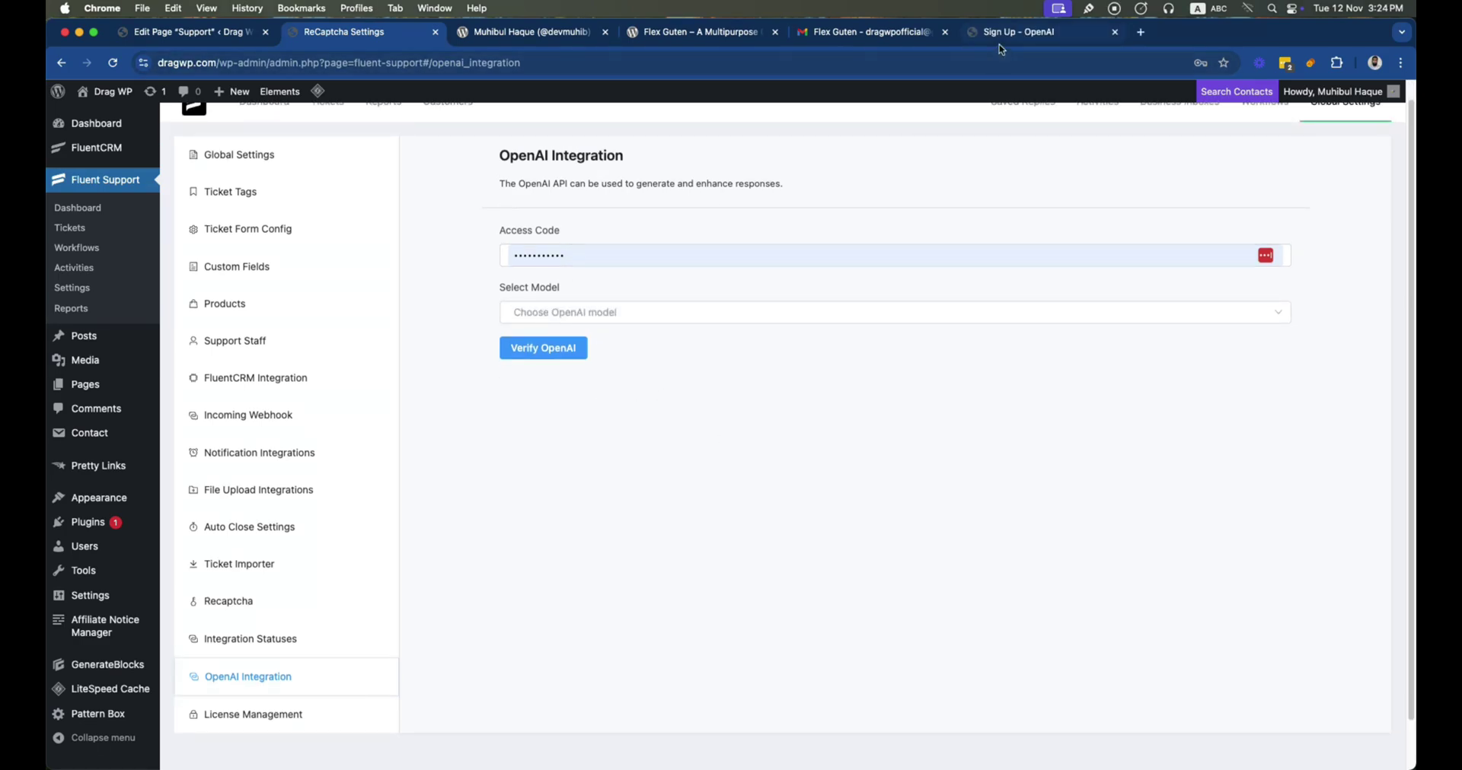
click(1020, 32)
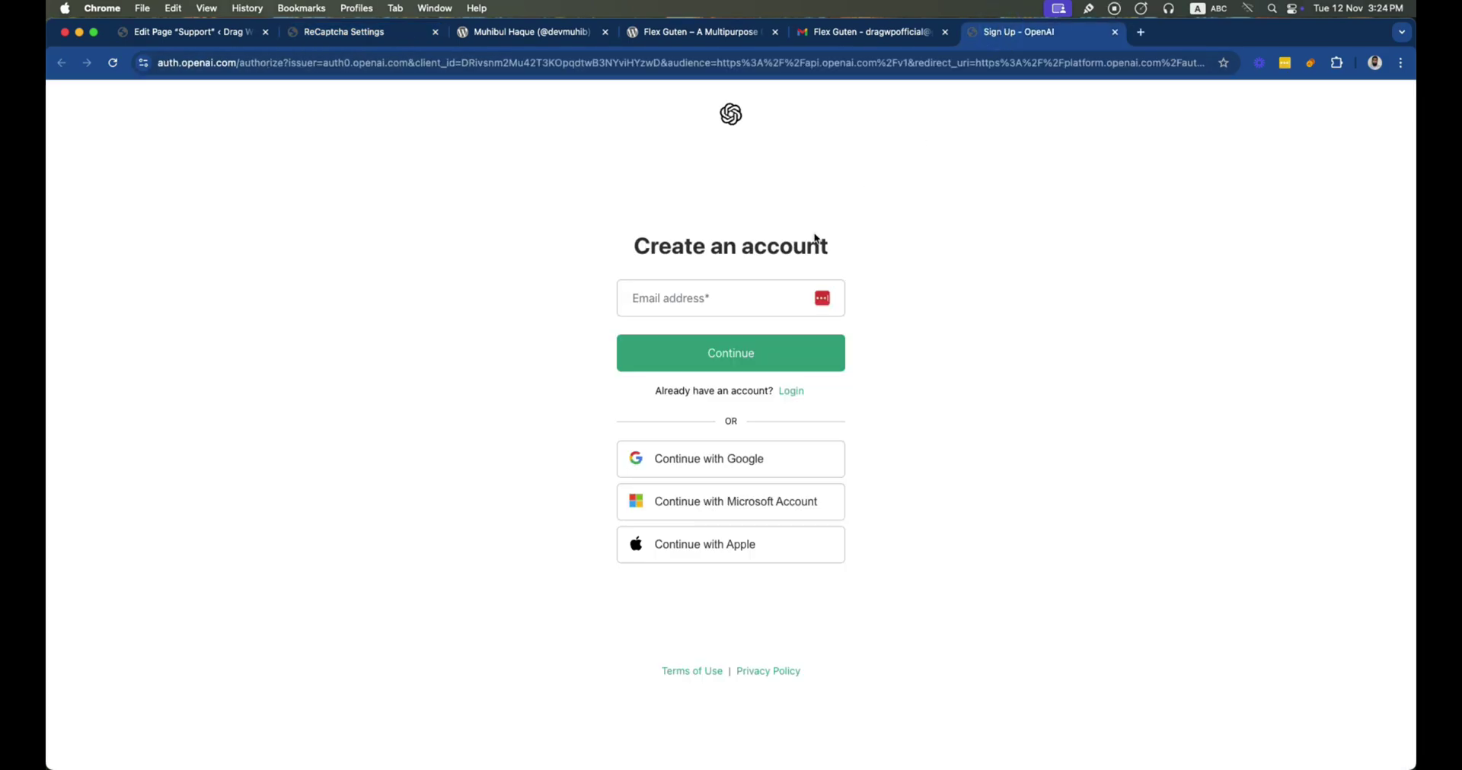
Sign in to OpenAI Platform with Google and go to the API keys page
click(711, 457)
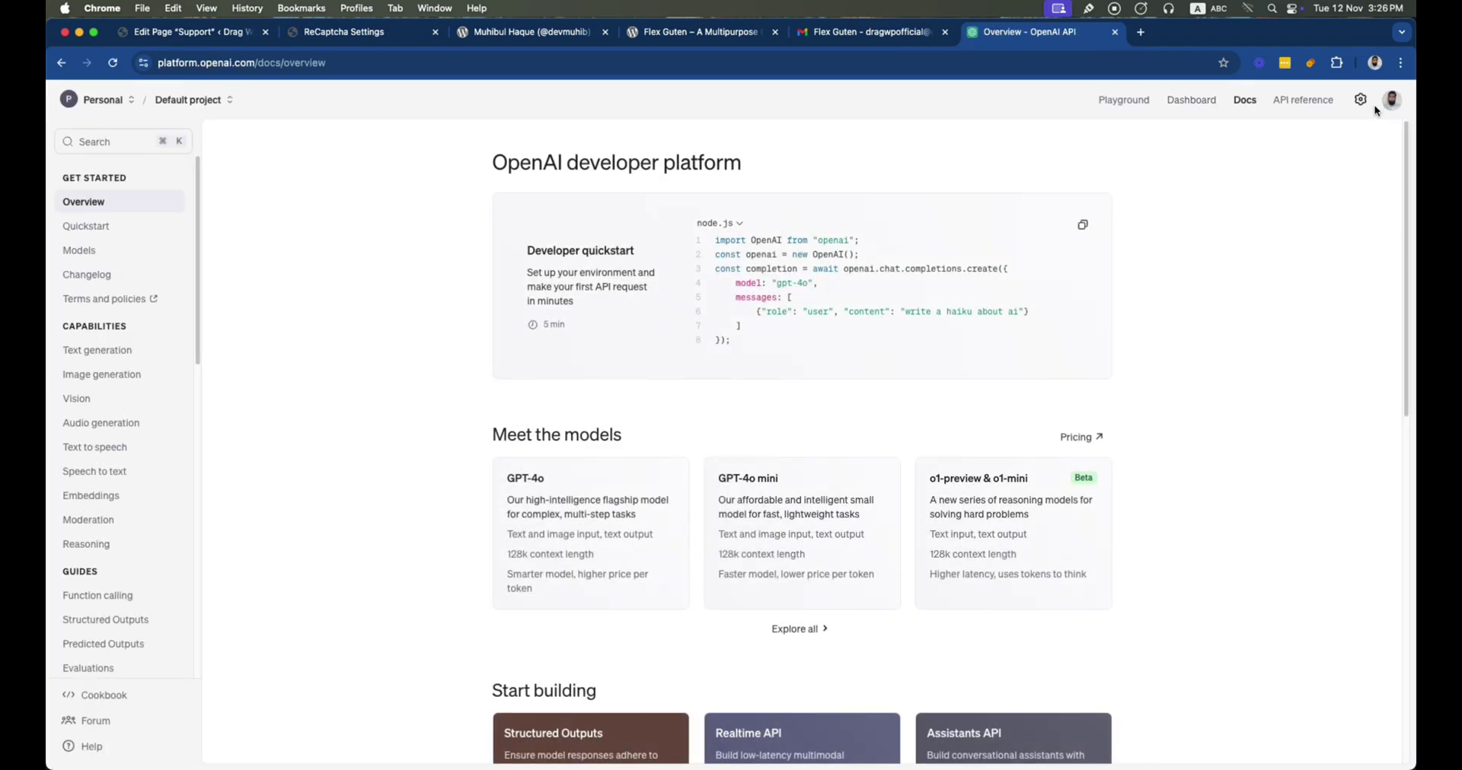
click(1390, 105)
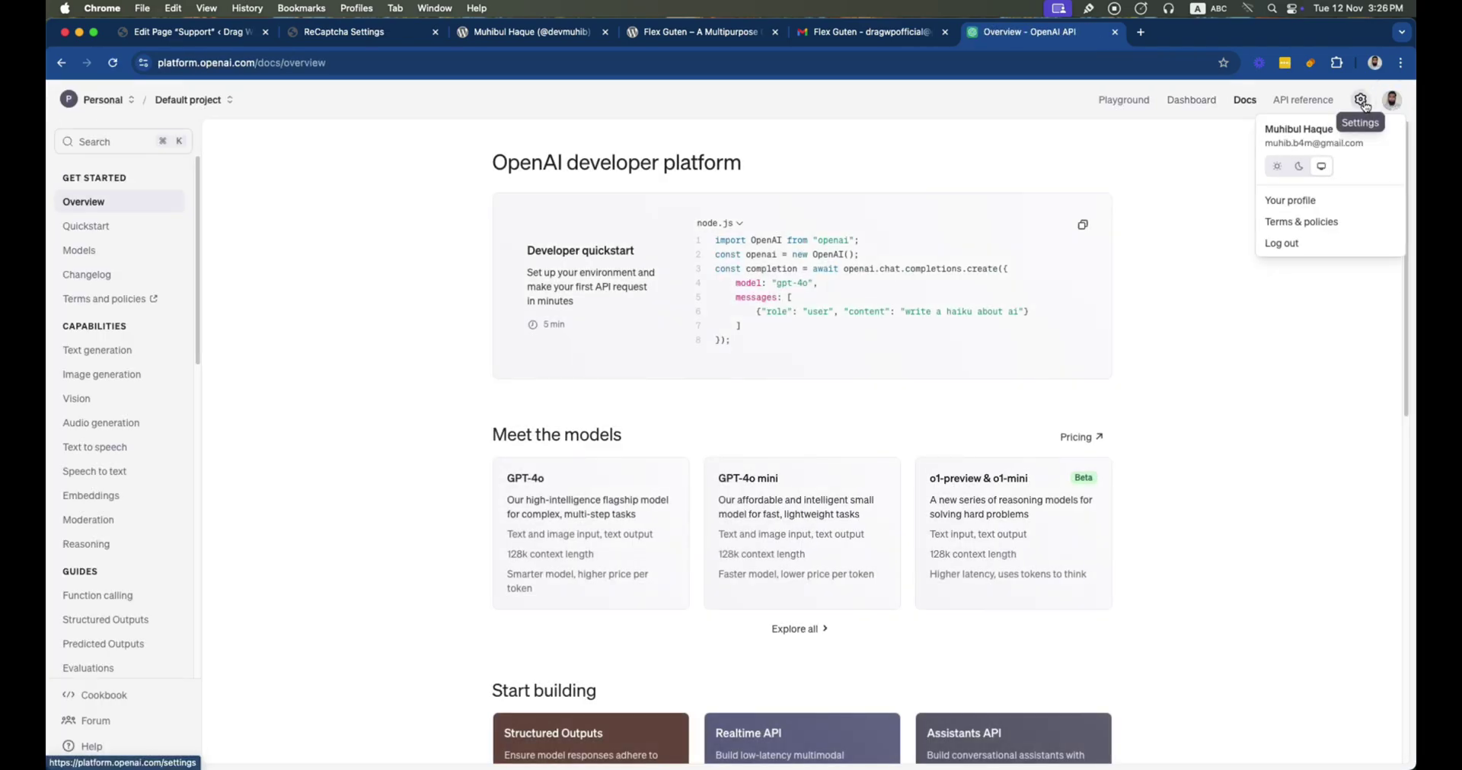
click(1362, 104)
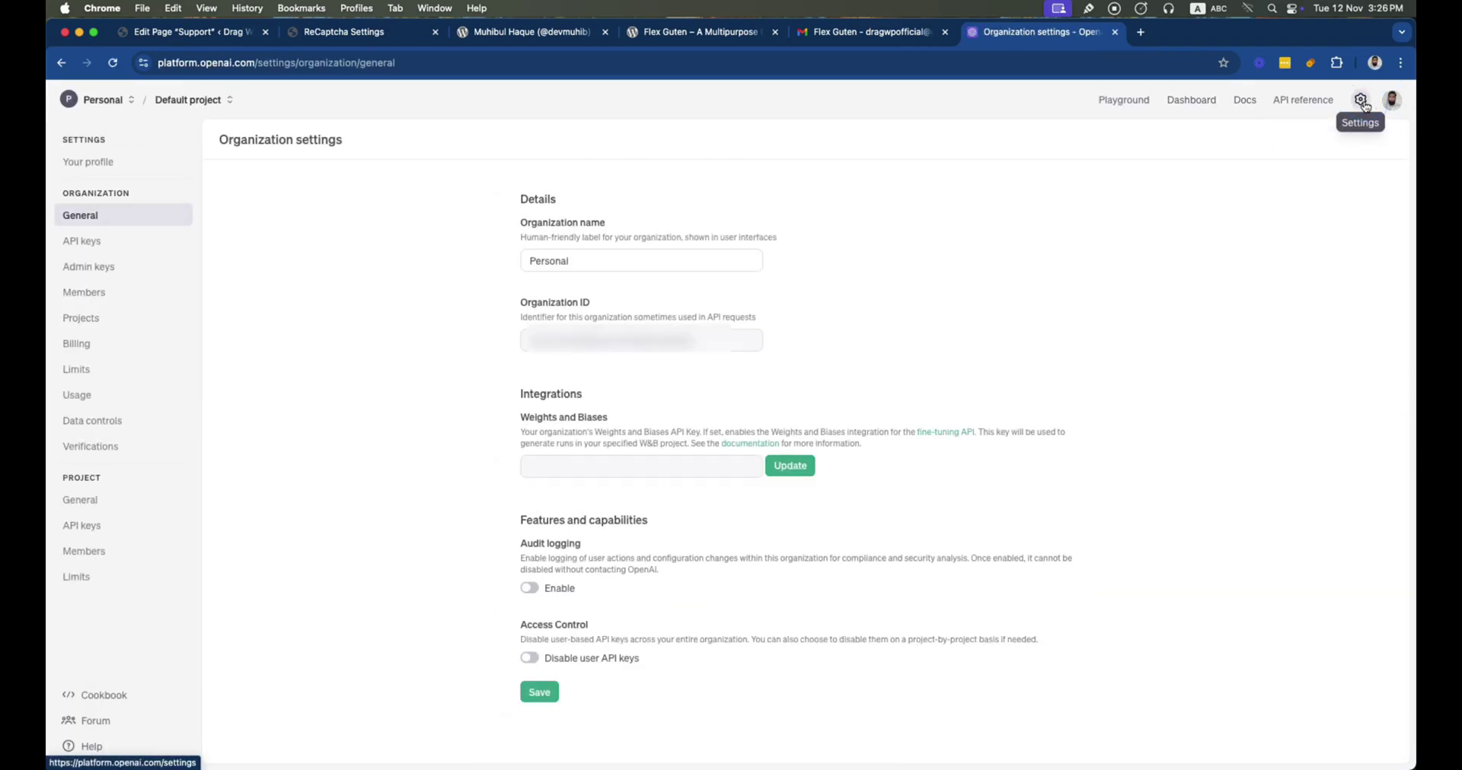
click(81, 245)
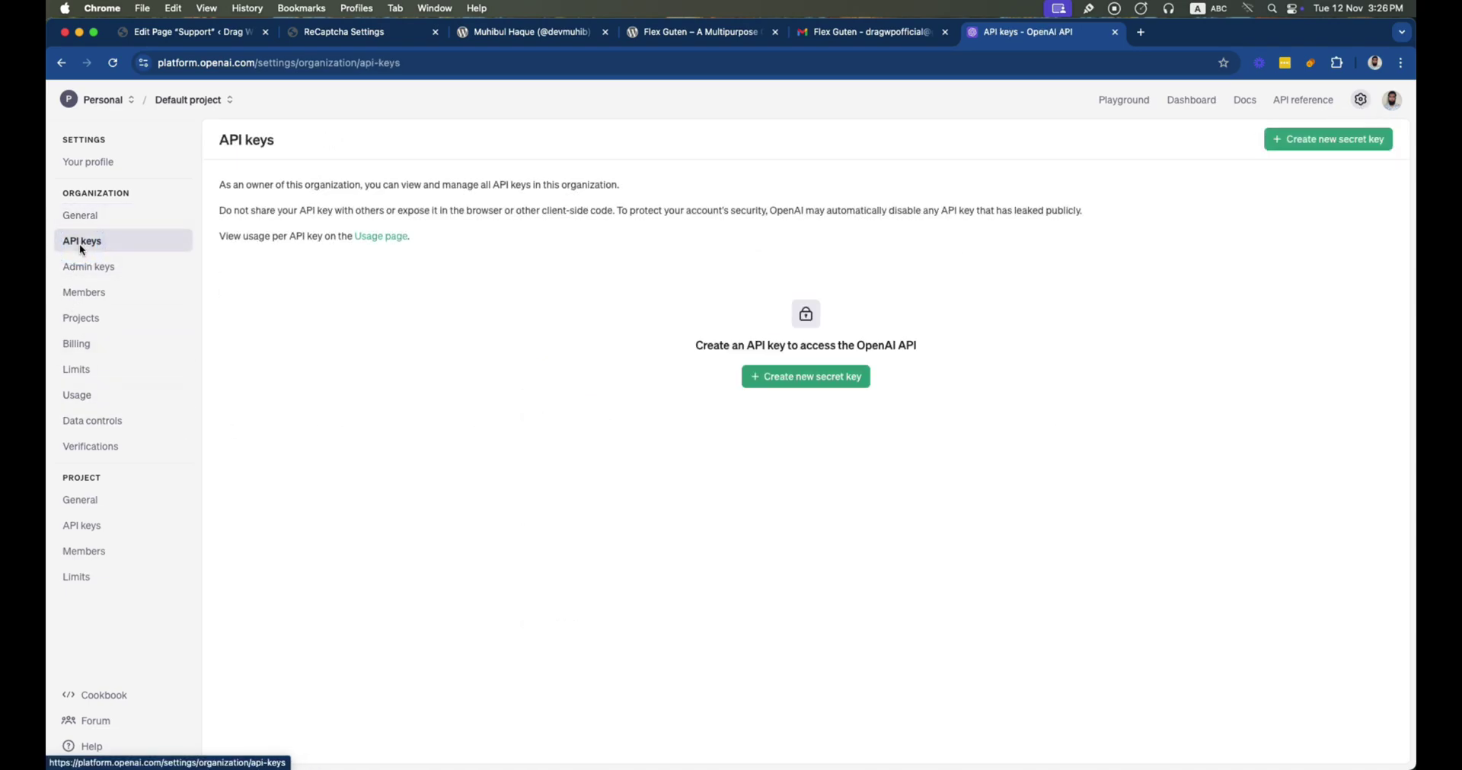
Create a secret key named DragWP for the Default project and copy it
click(812, 378)
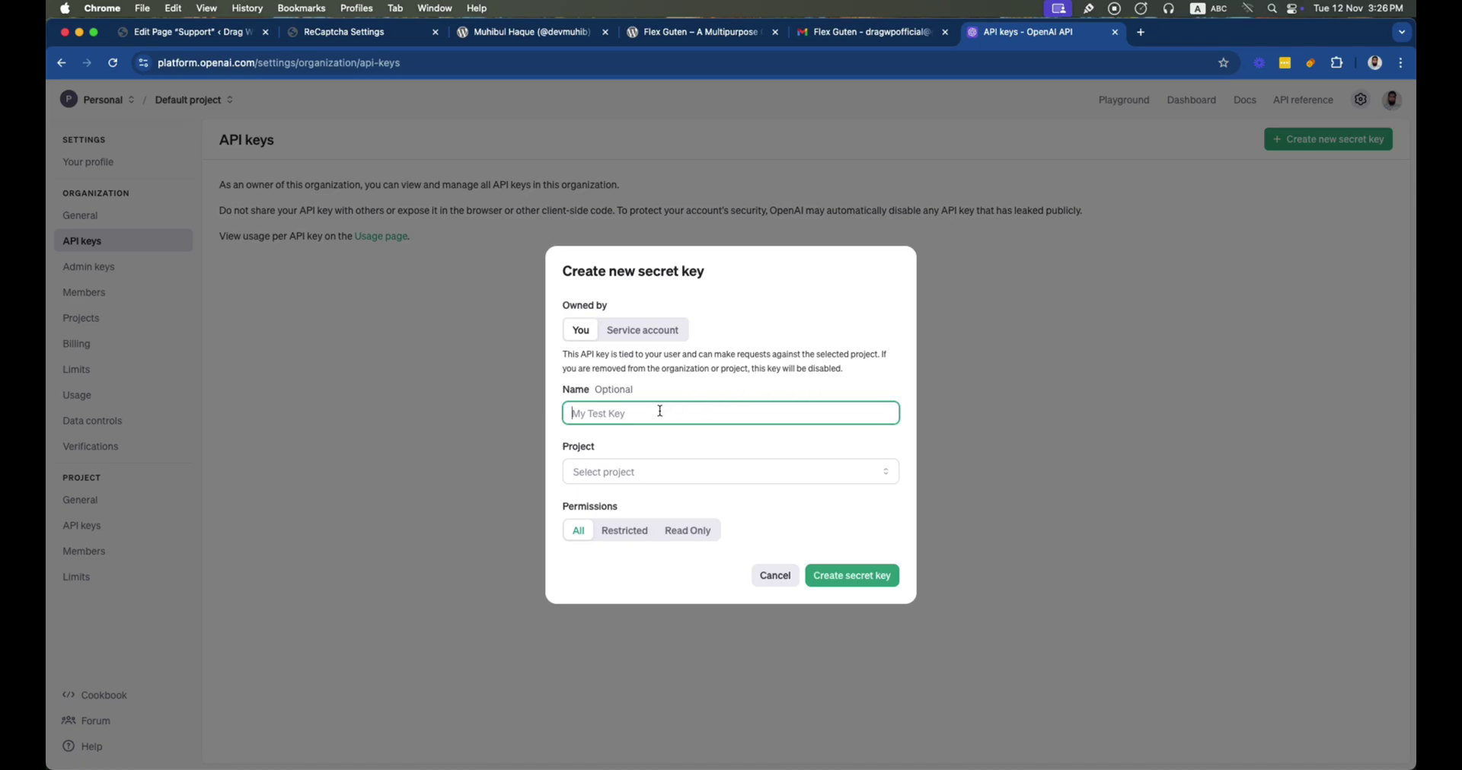
text(DragWP)
click(659, 475)
click(653, 503)
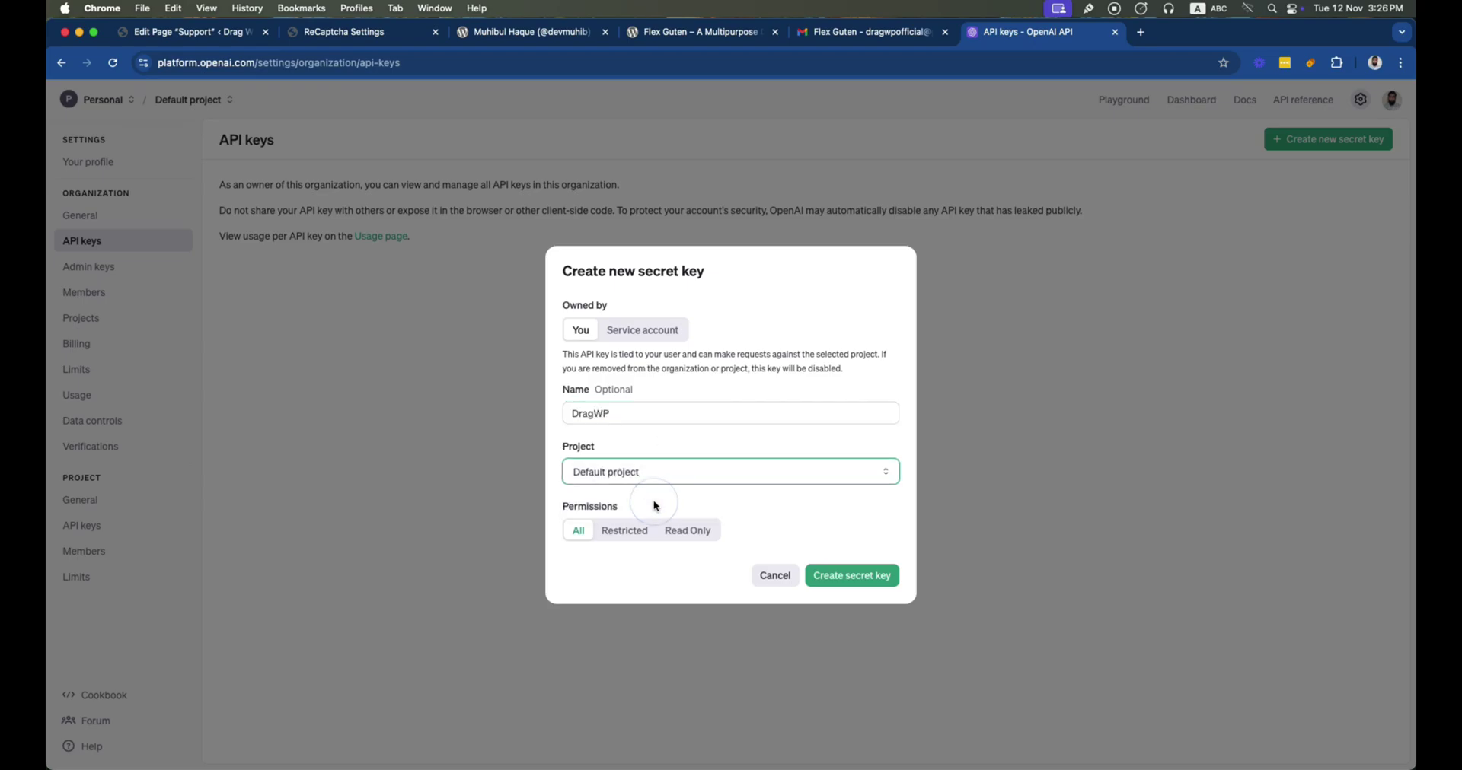
click(847, 576)
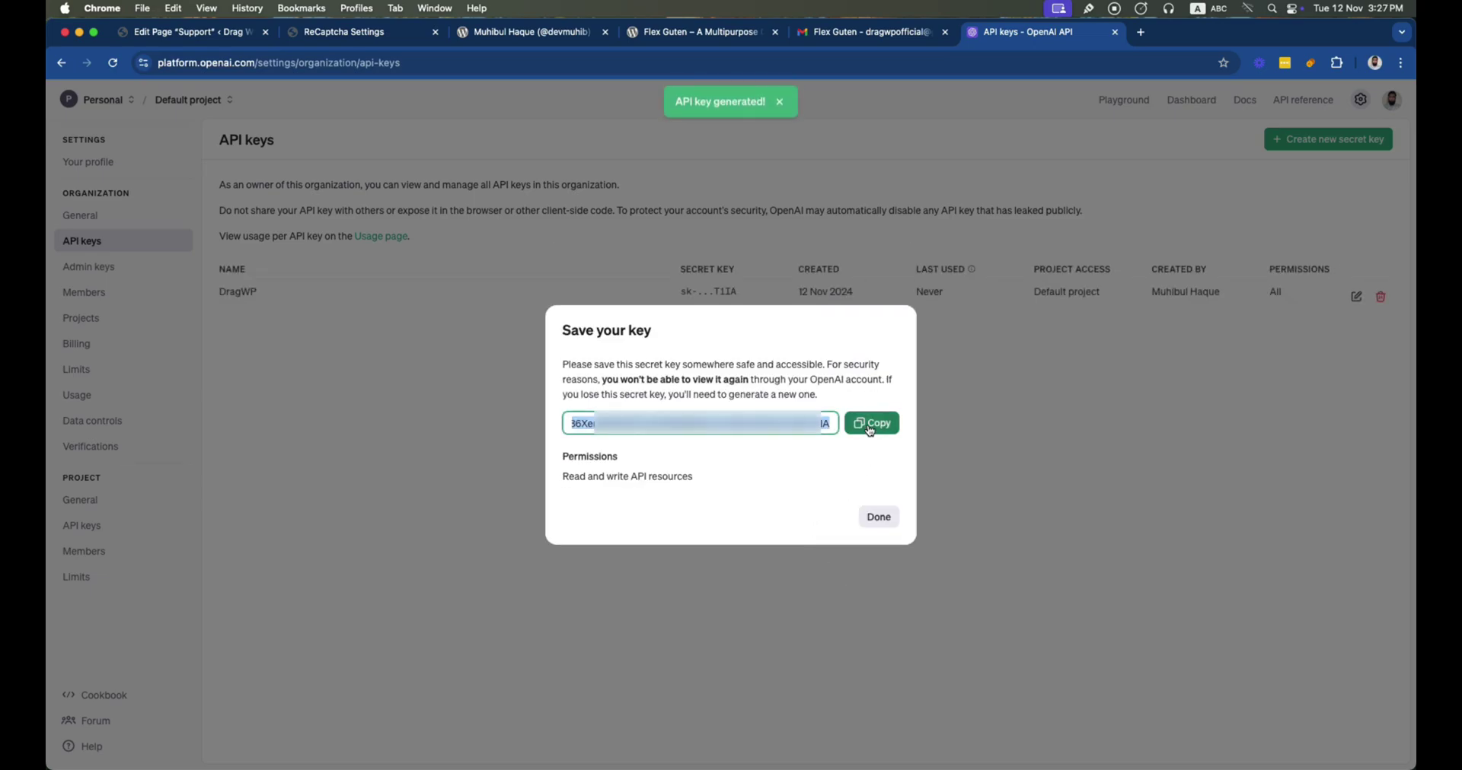
click(870, 426)
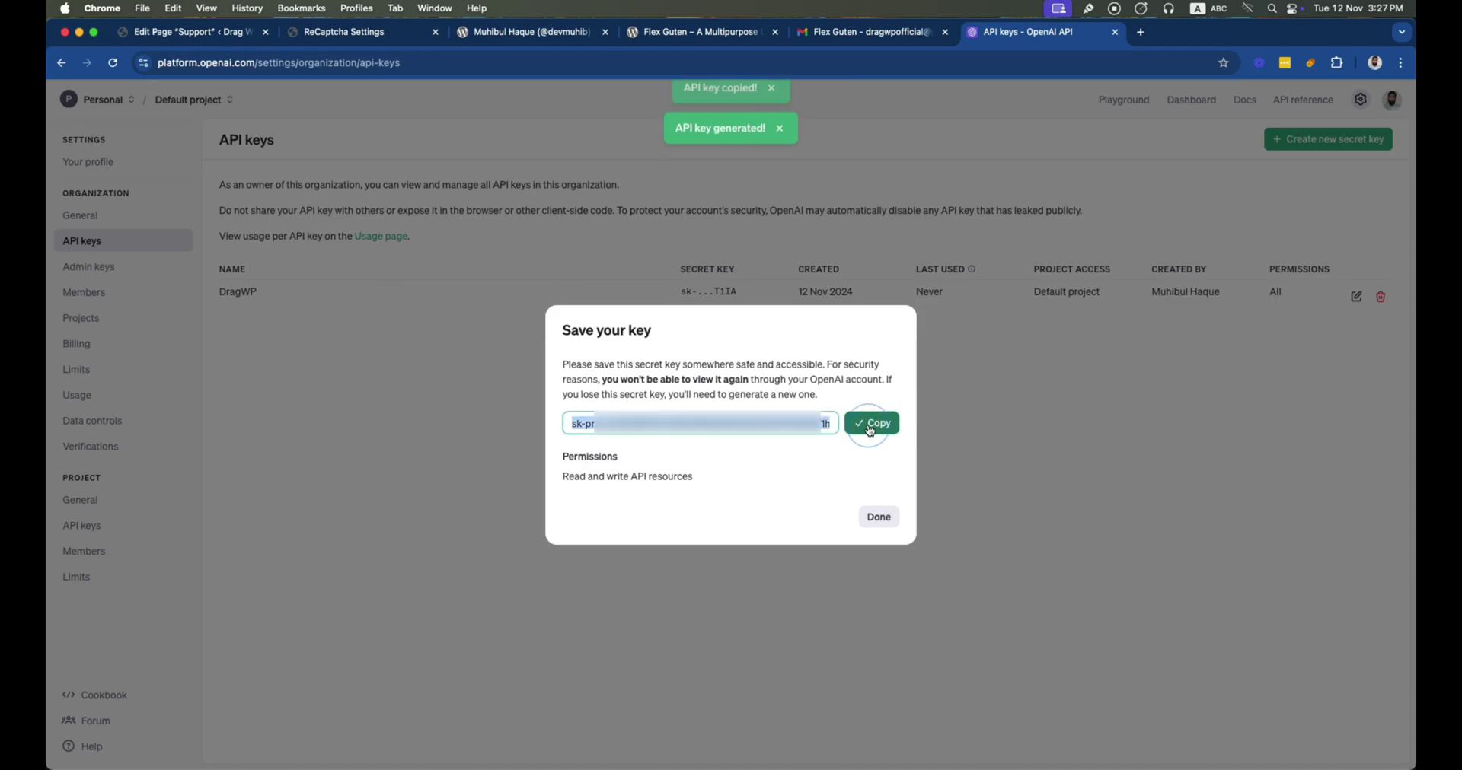
click(879, 519)
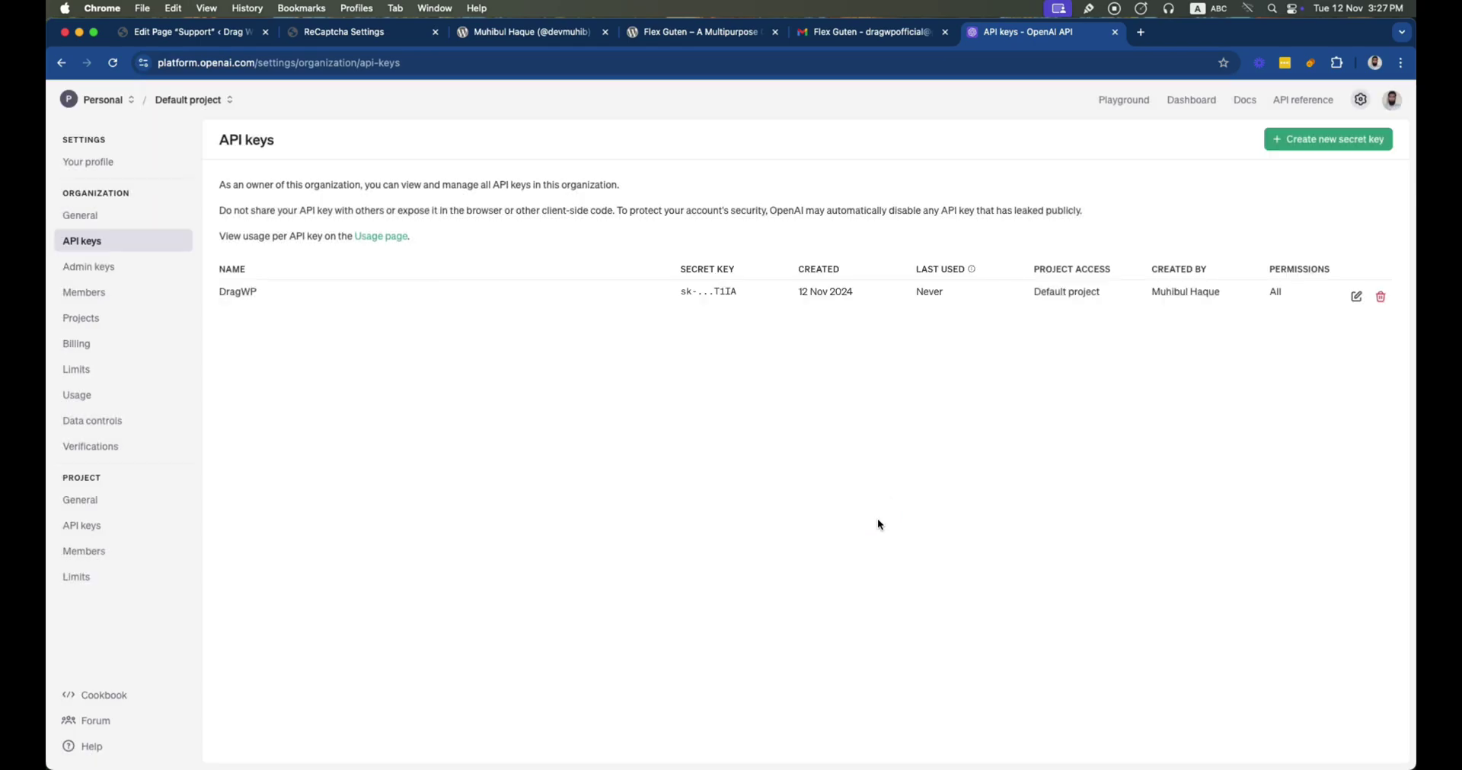
click(350, 33)
Paste the new API key, choose gpt-4o, verify OpenAI, then switch Chrome profile
key(super+v)
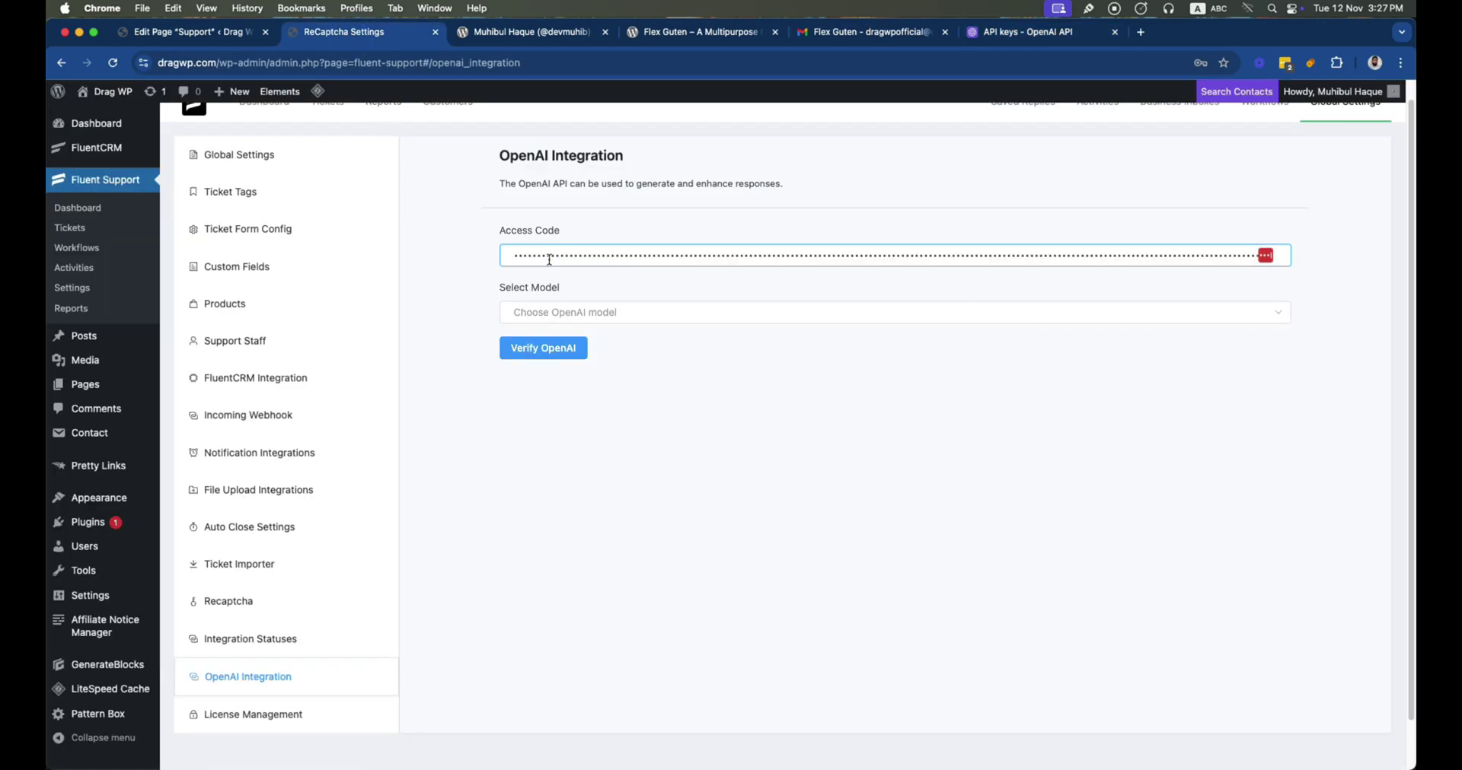
click(551, 312)
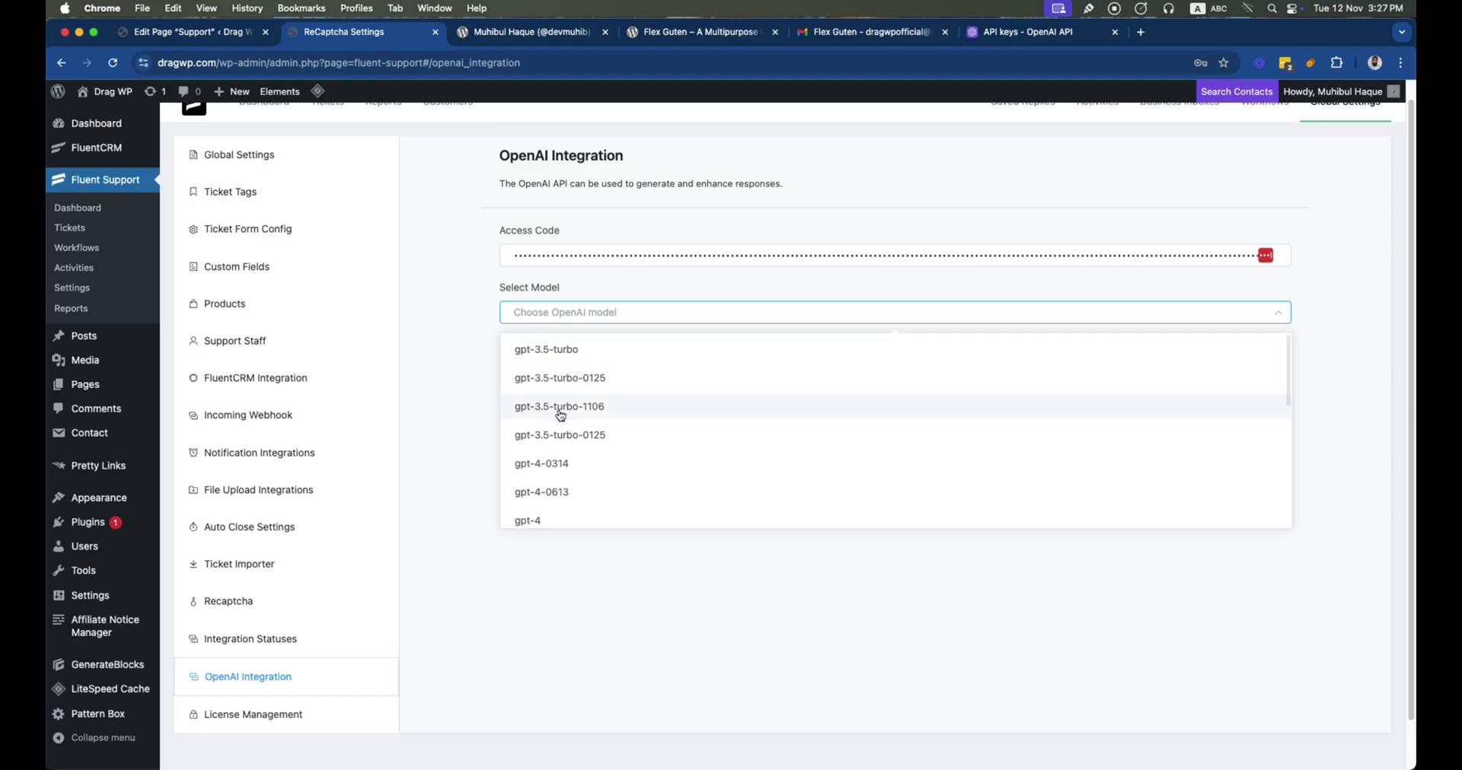
click(563, 525)
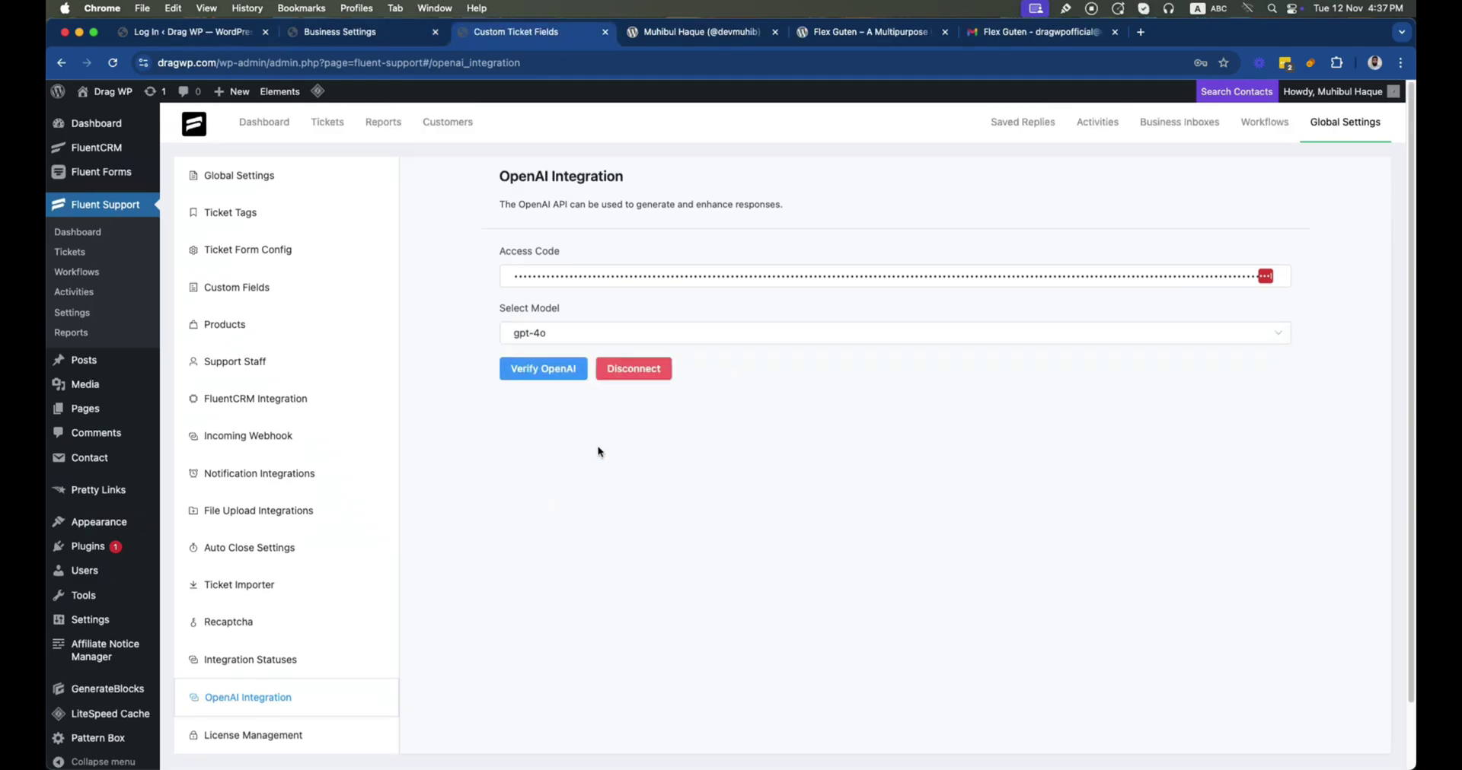
click(554, 371)
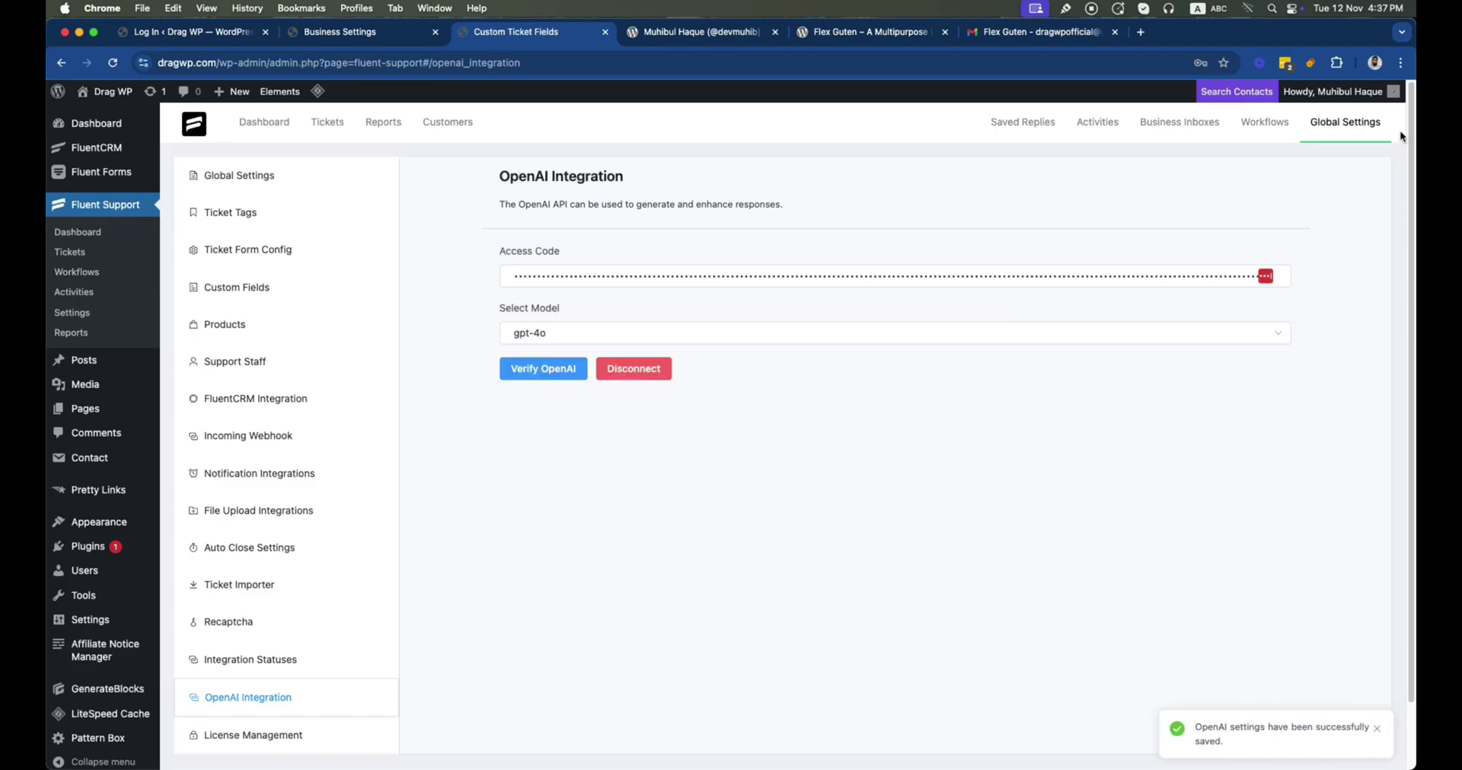
click(1376, 68)
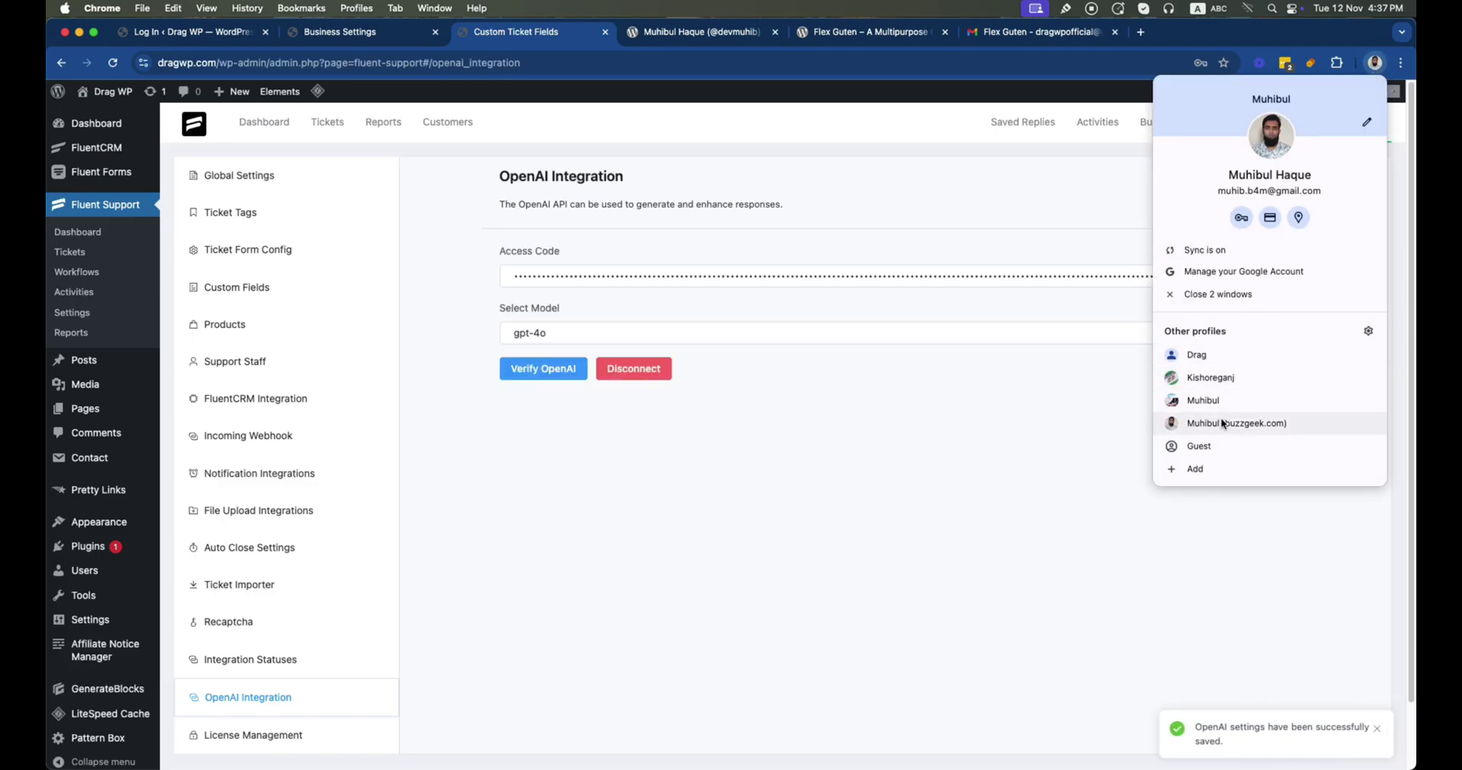
click(1222, 423)
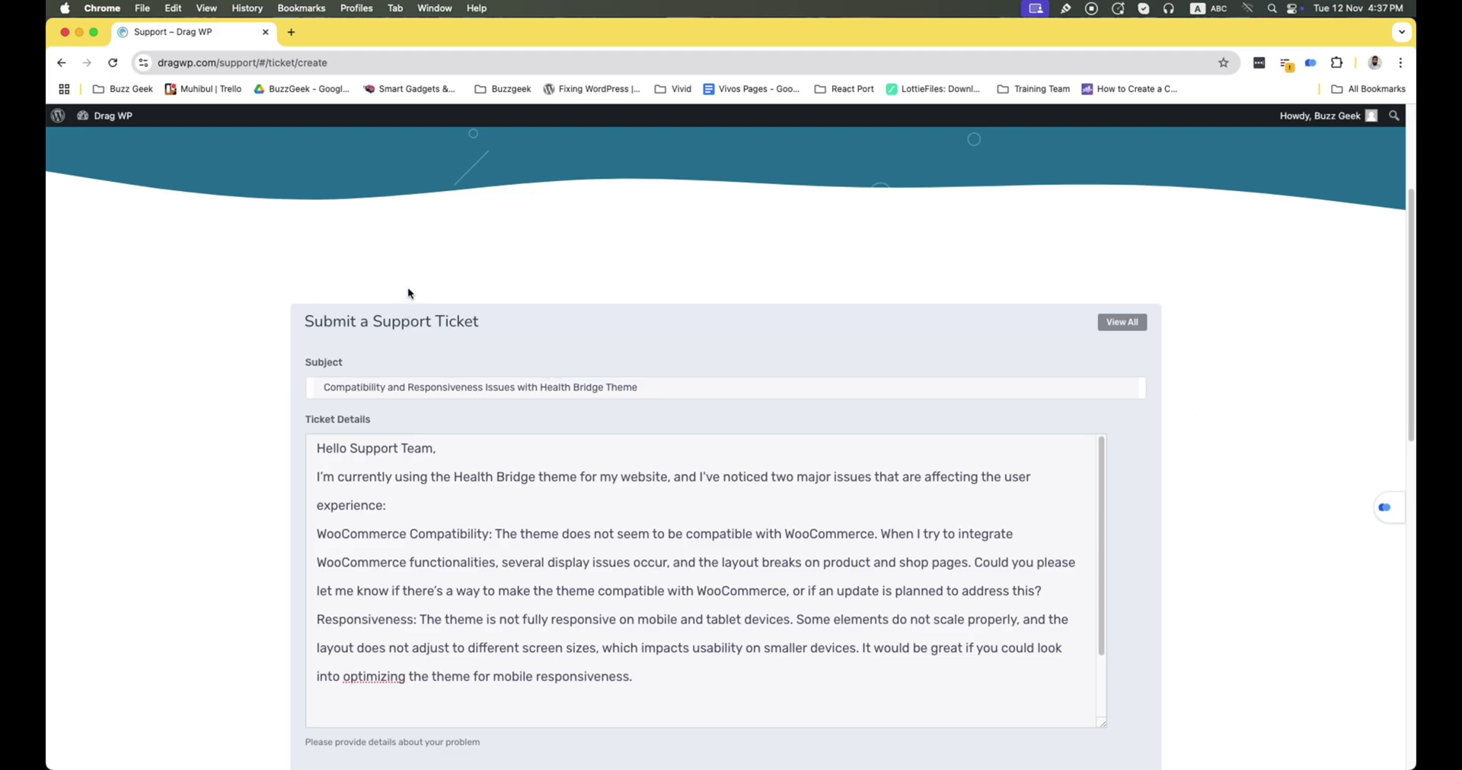
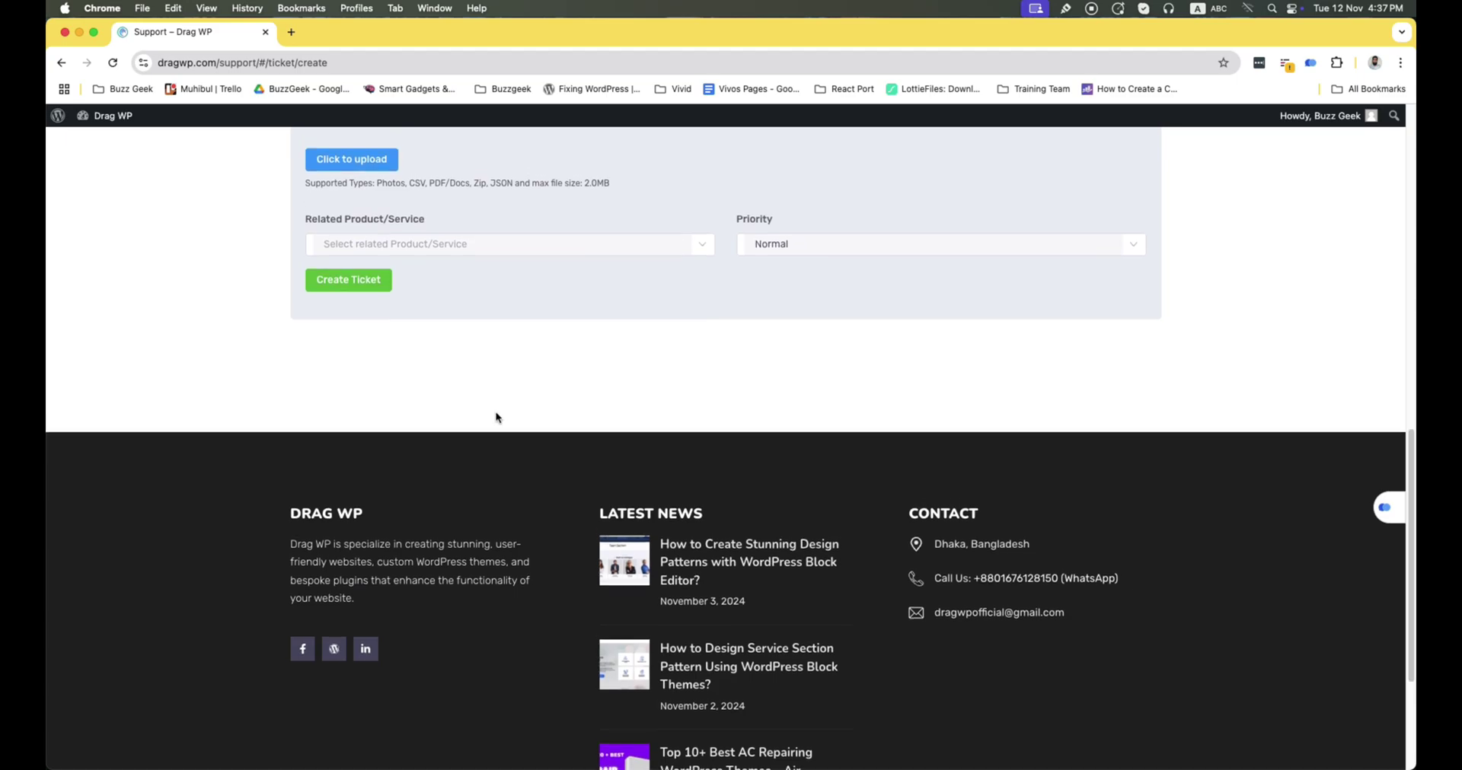
Submit the support ticket with Related Product set to Health Bridge and Priority set to Medium
scroll(496, 421, up, 5)
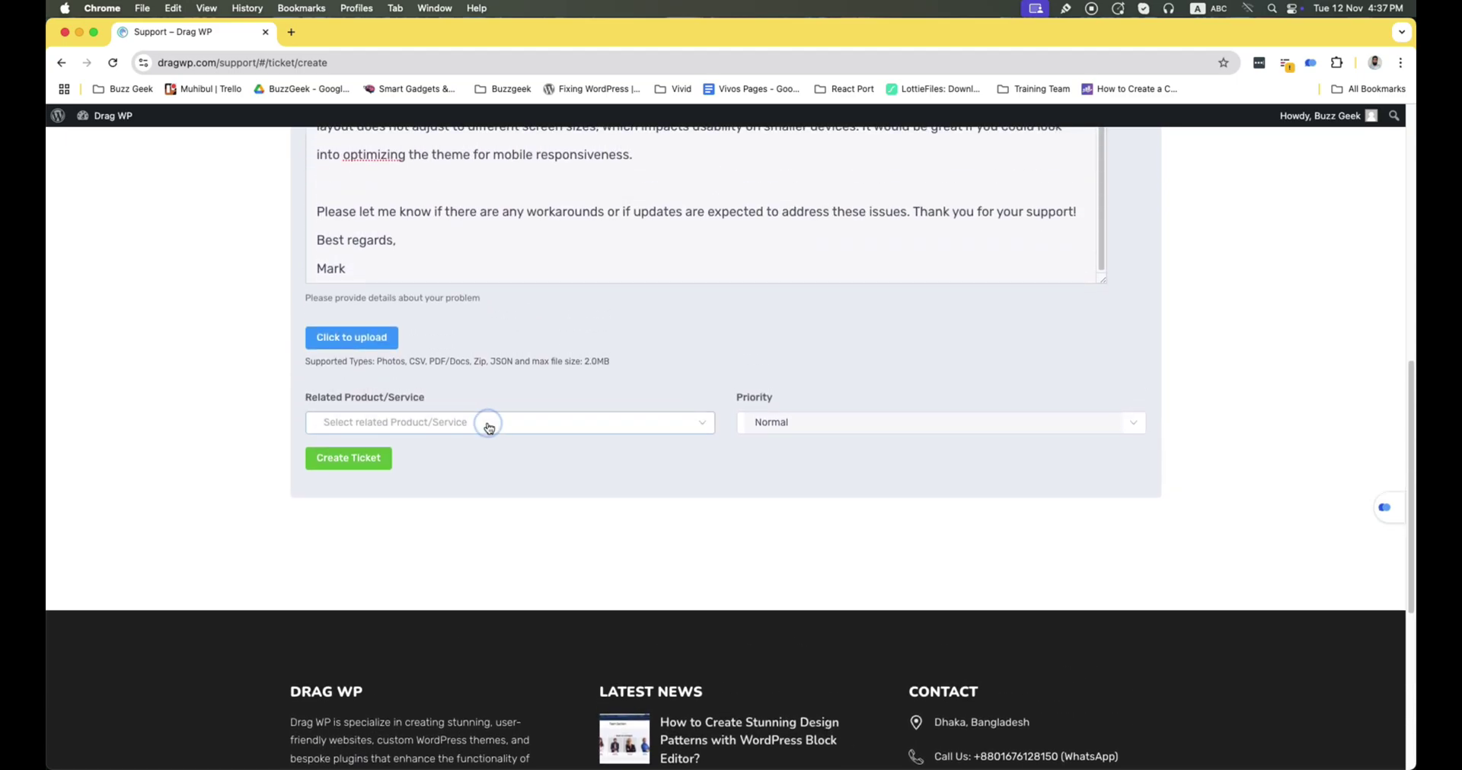
click(490, 424)
click(185, 376)
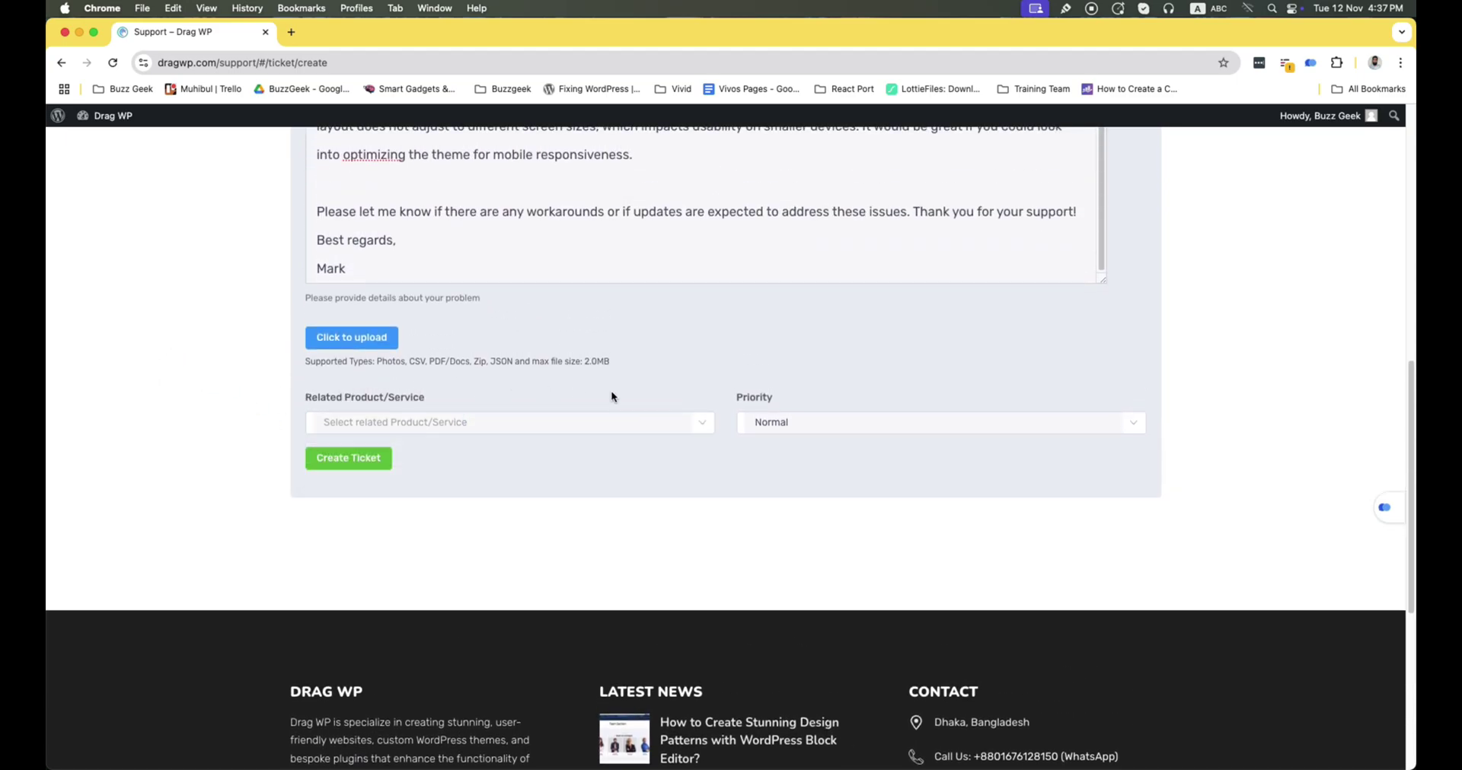
click(554, 421)
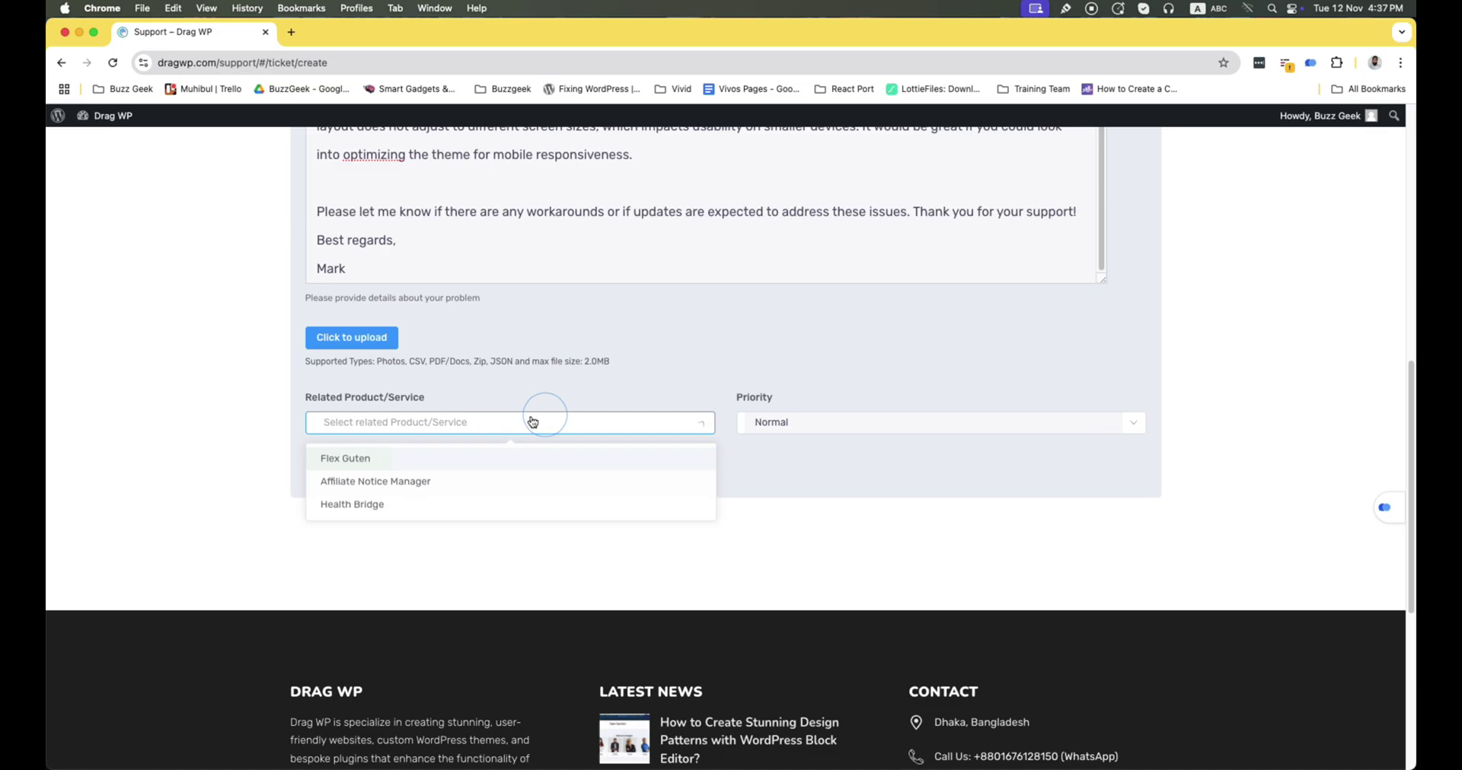
click(392, 505)
click(854, 431)
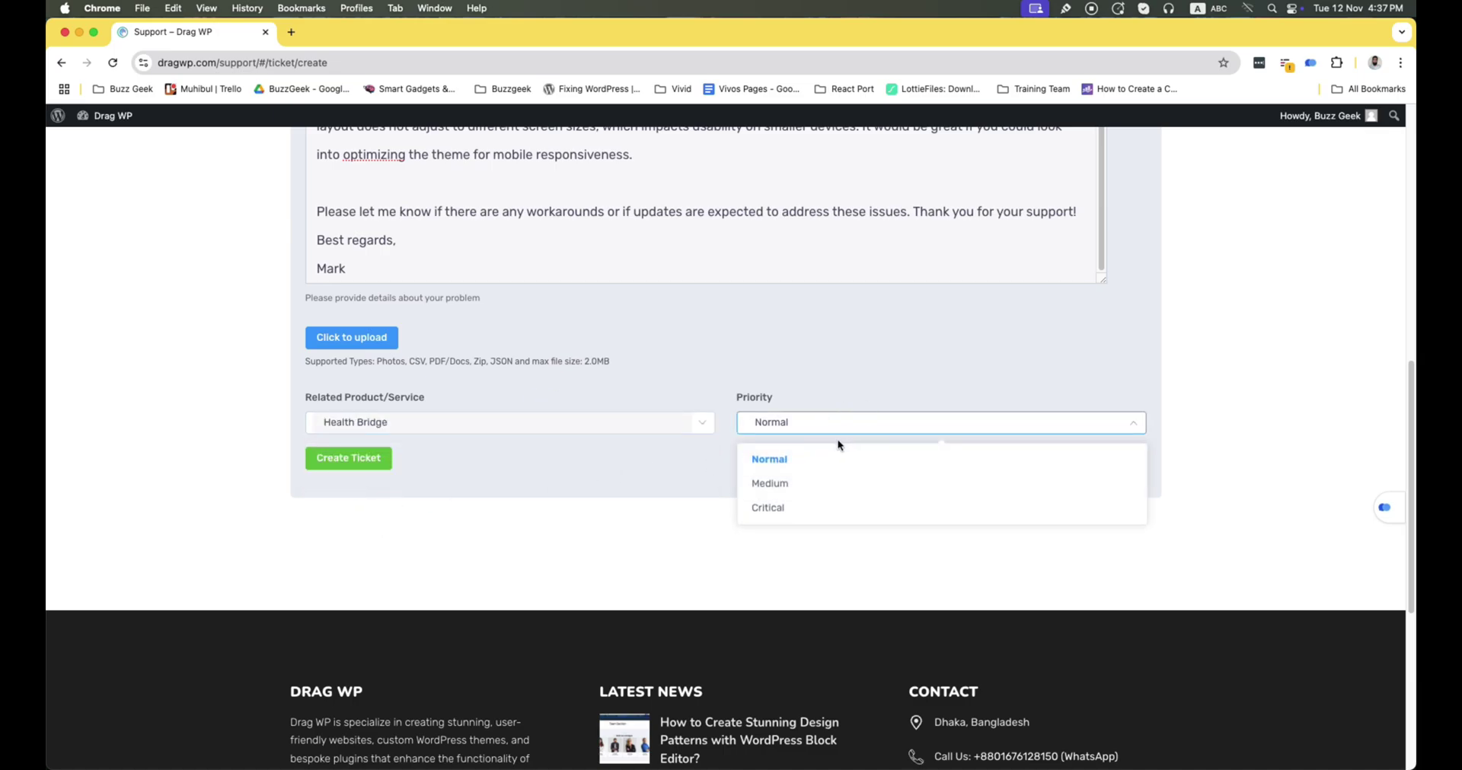
click(849, 483)
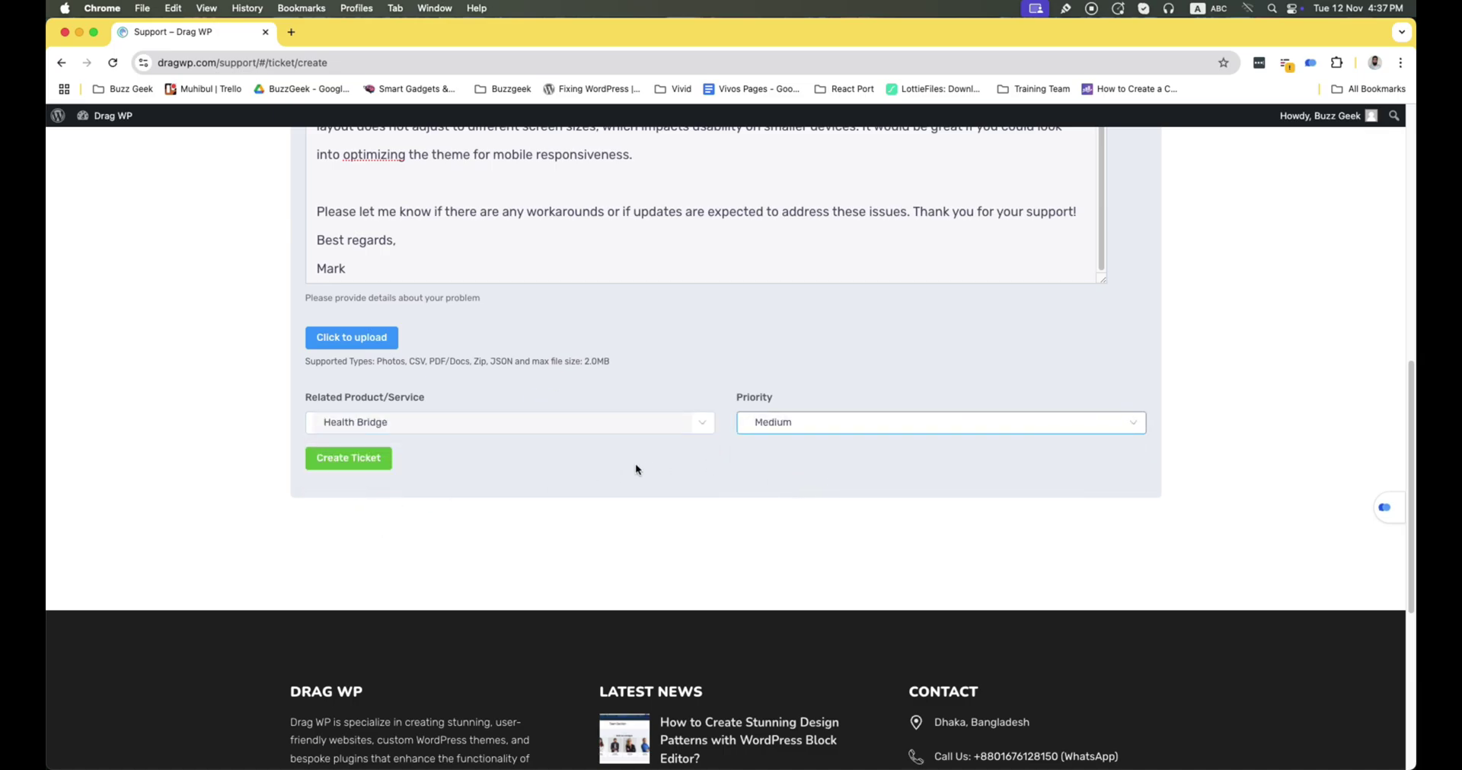
click(365, 459)
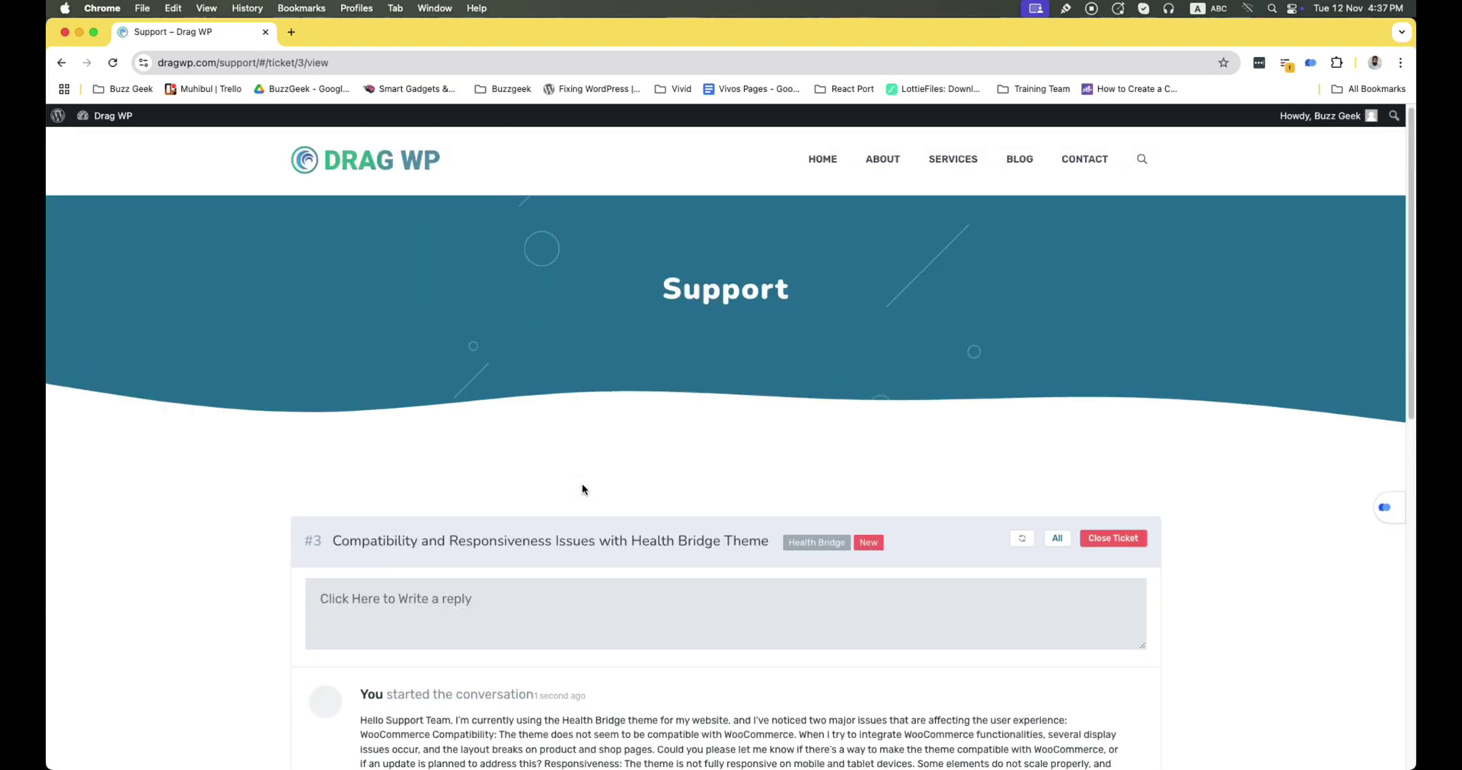
Switch Chrome to the site admin's browser profile
scroll(581, 489, down, 7)
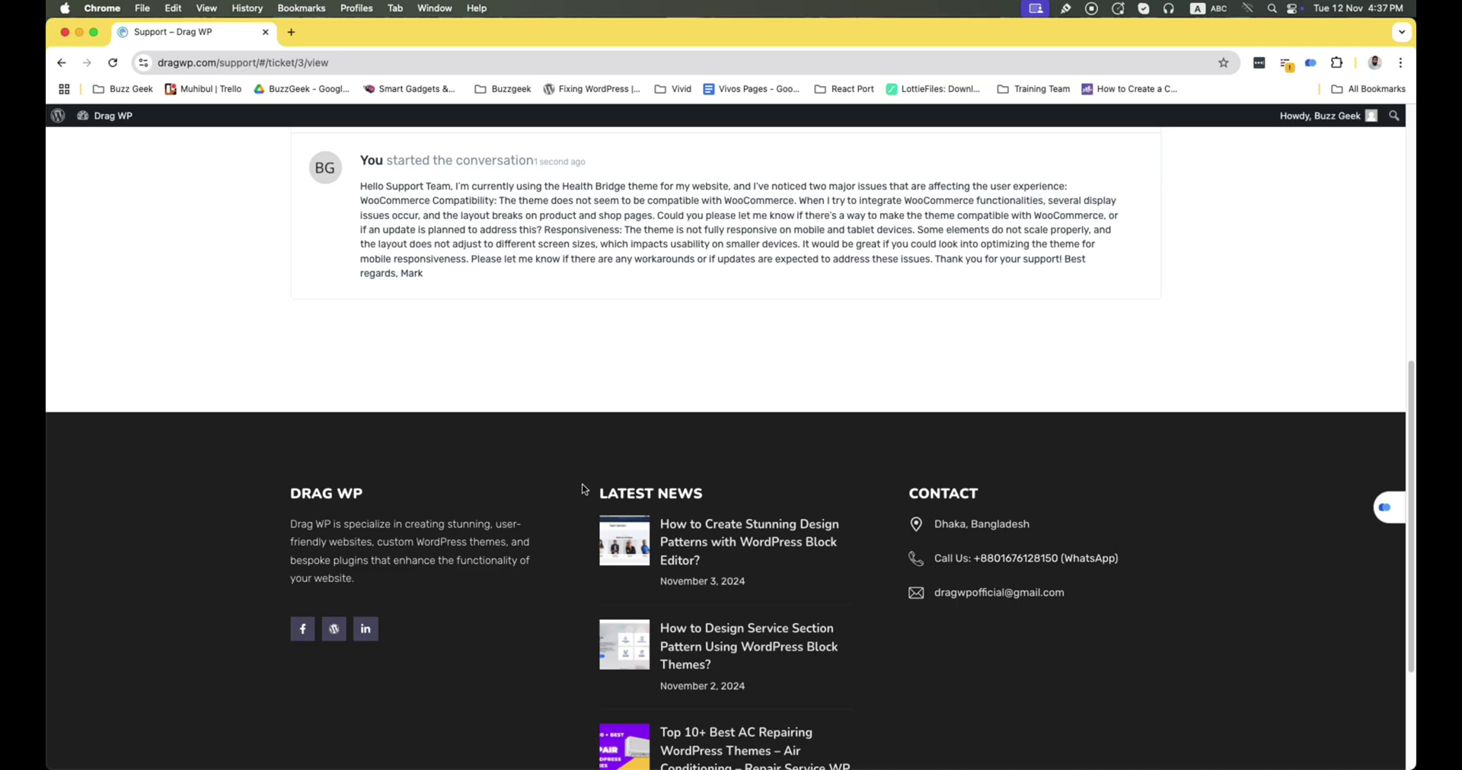
scroll(523, 305, up, 2)
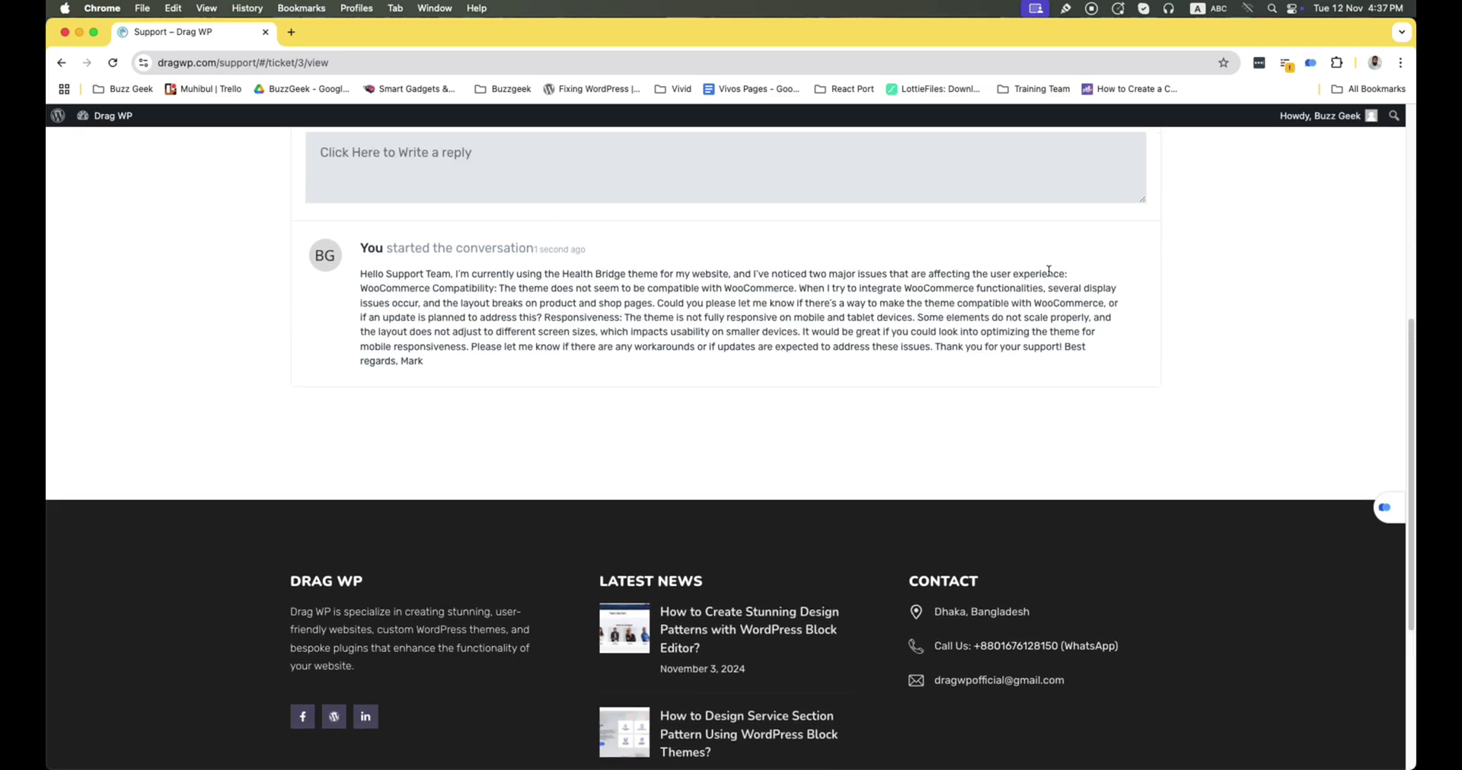
click(1374, 63)
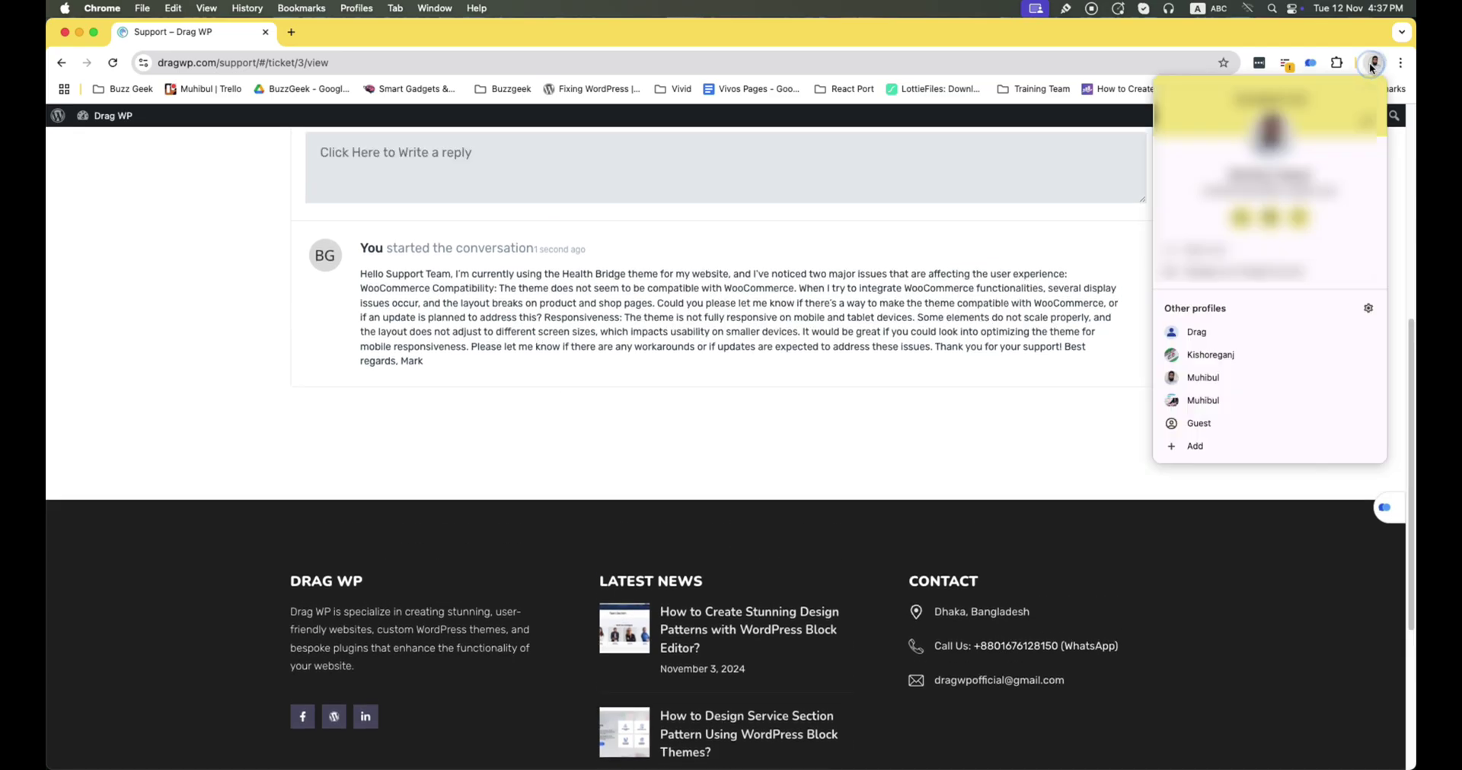
click(1242, 378)
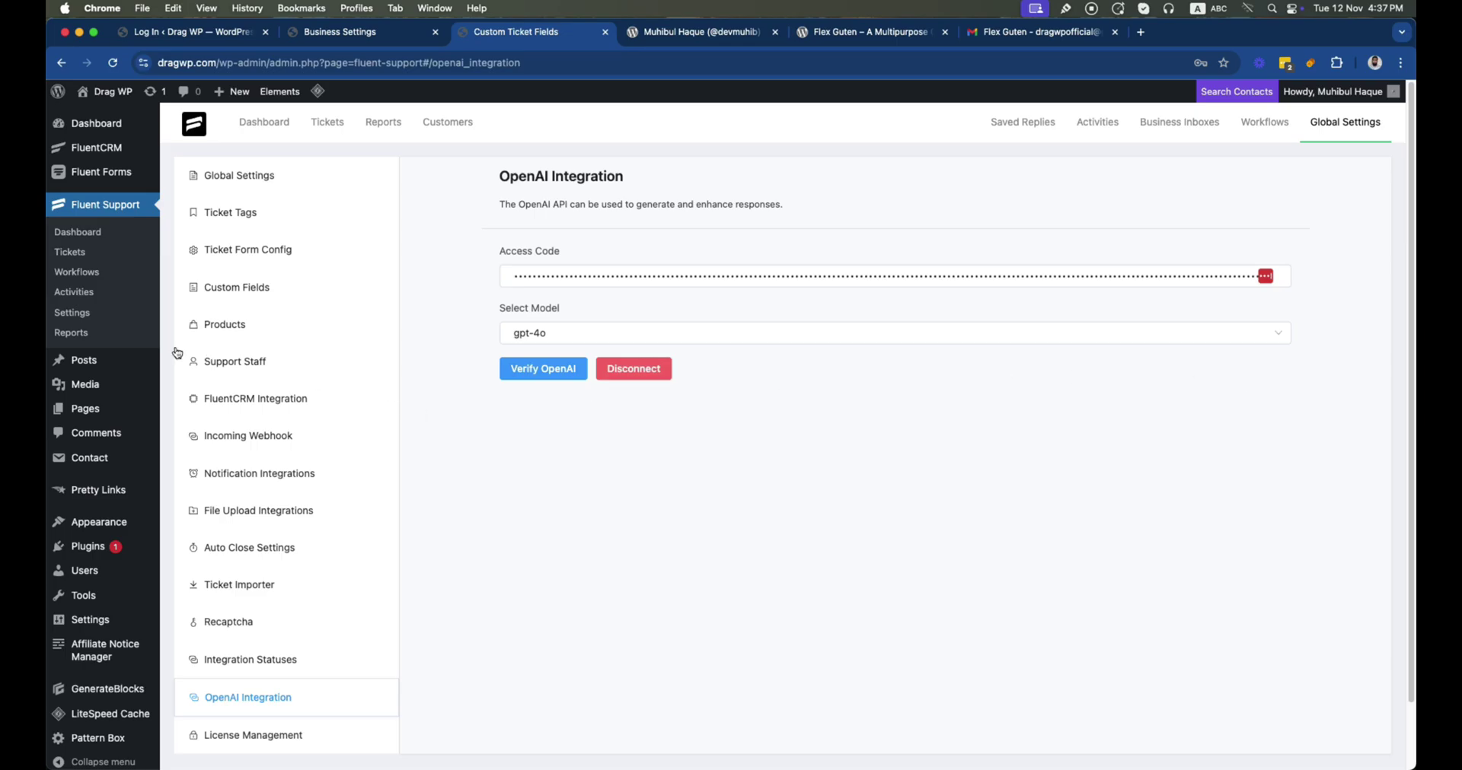
Open ticket #3, 'Compatibility and Responsiveness Issues with Health Bridge Theme', from the Tickets list
click(68, 253)
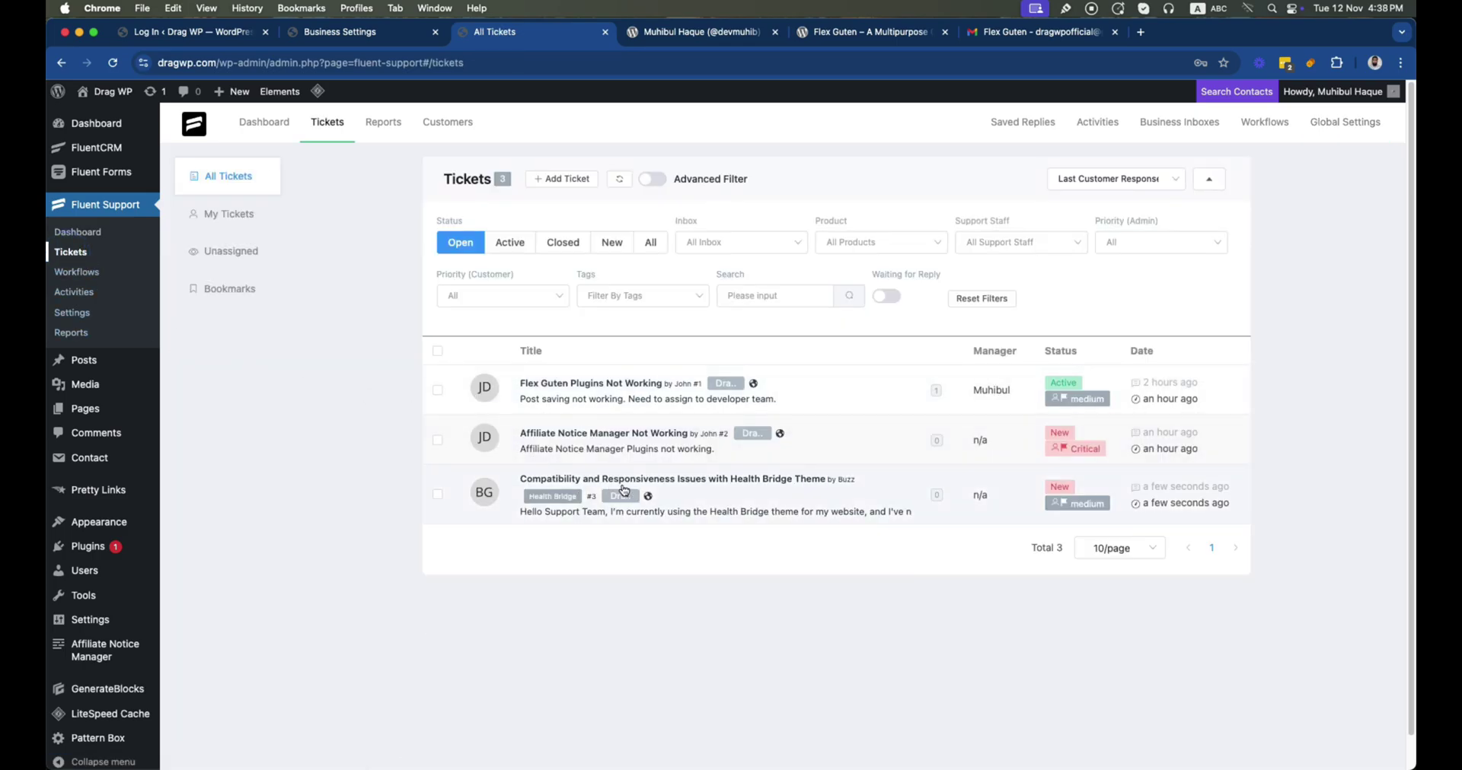
mouse_move(655, 499)
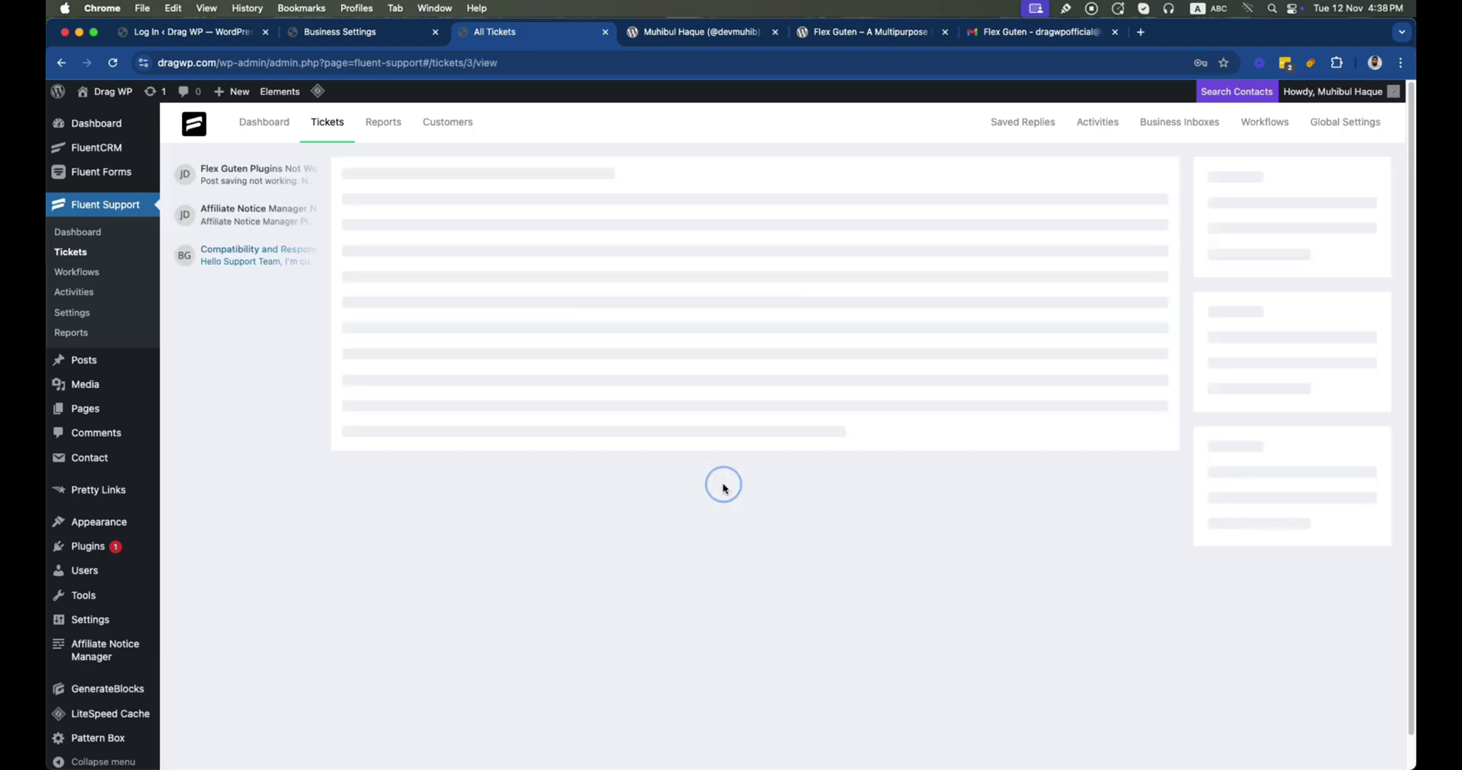
click(720, 481)
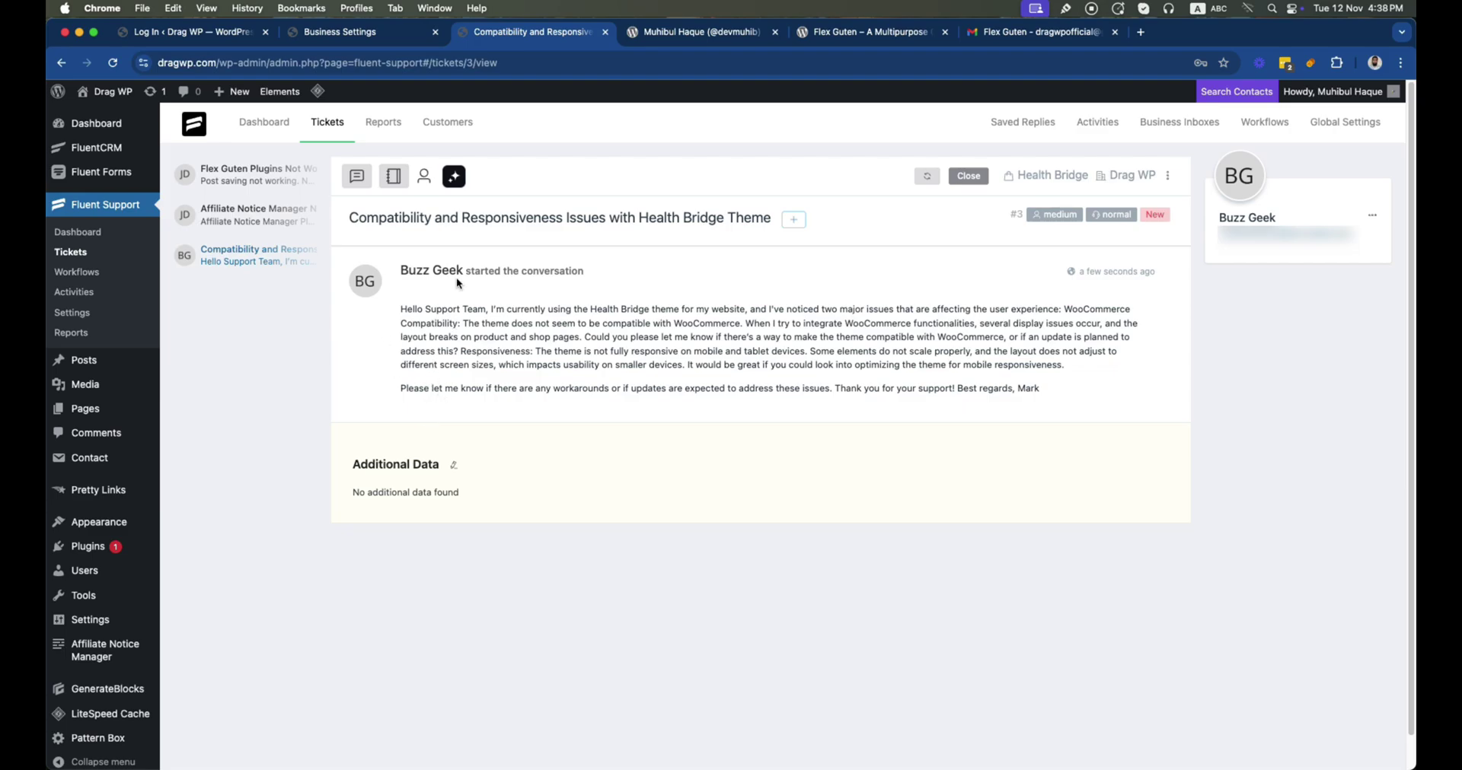
Generate the AI Ticket Summary and a Neutral Customer Sentiment rating, then begin a reply
click(454, 178)
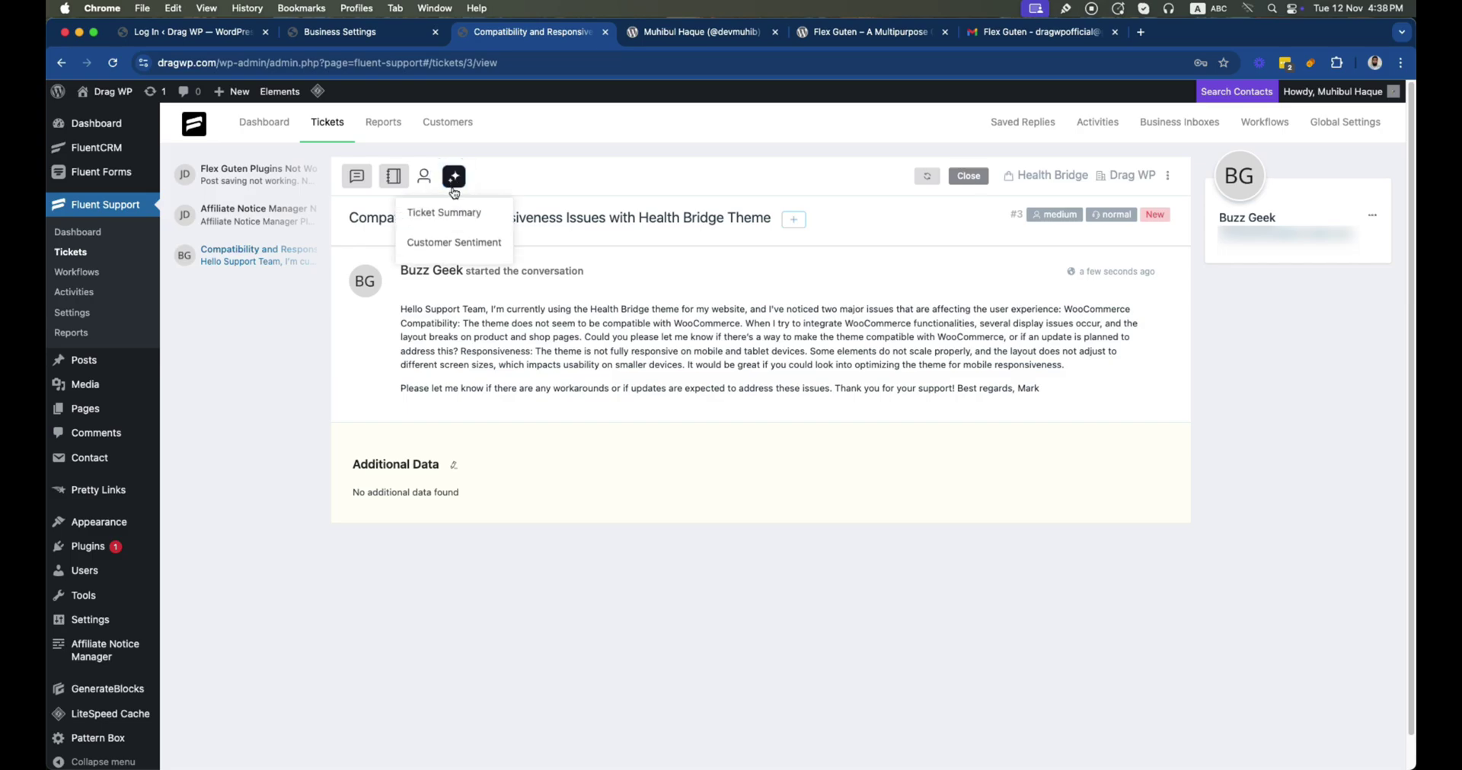
click(448, 213)
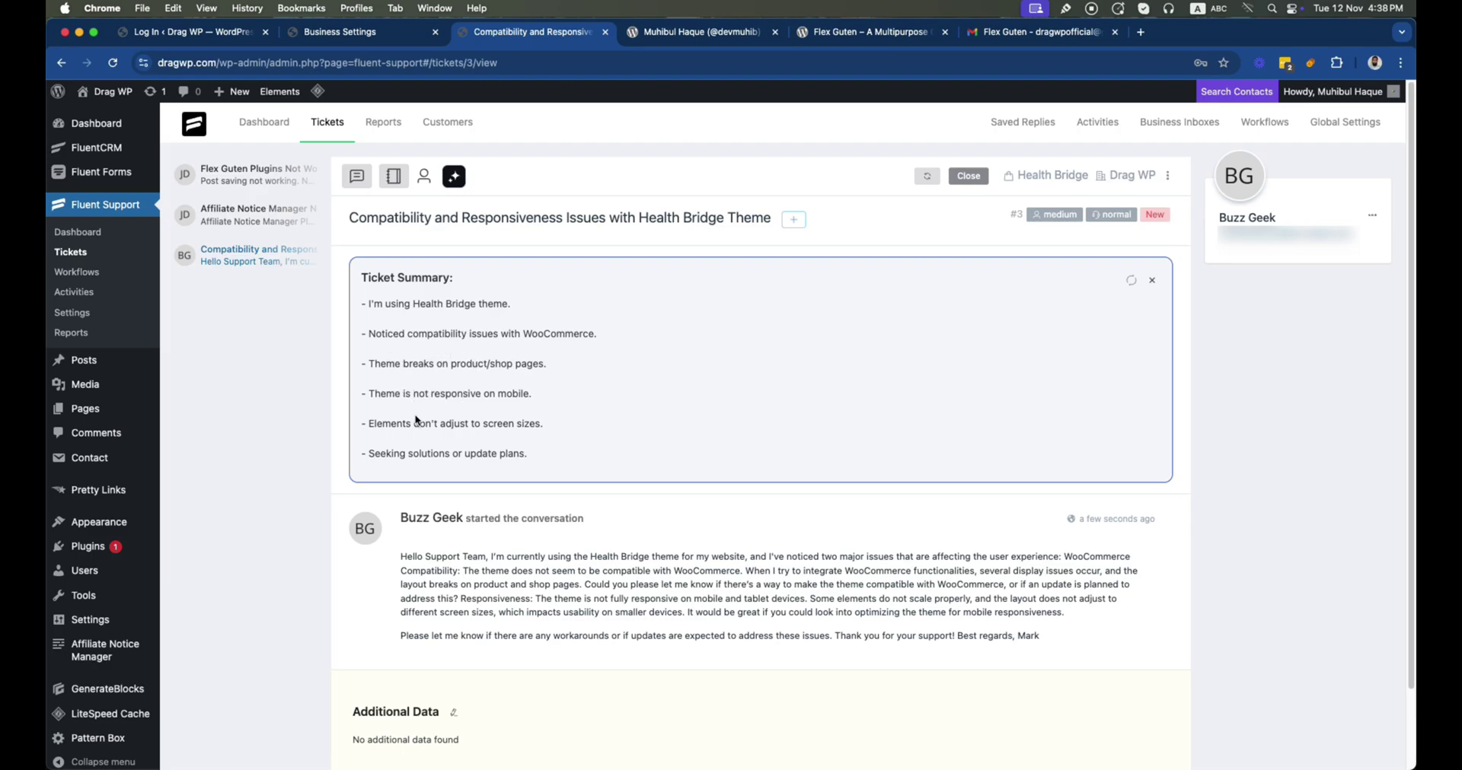
click(454, 177)
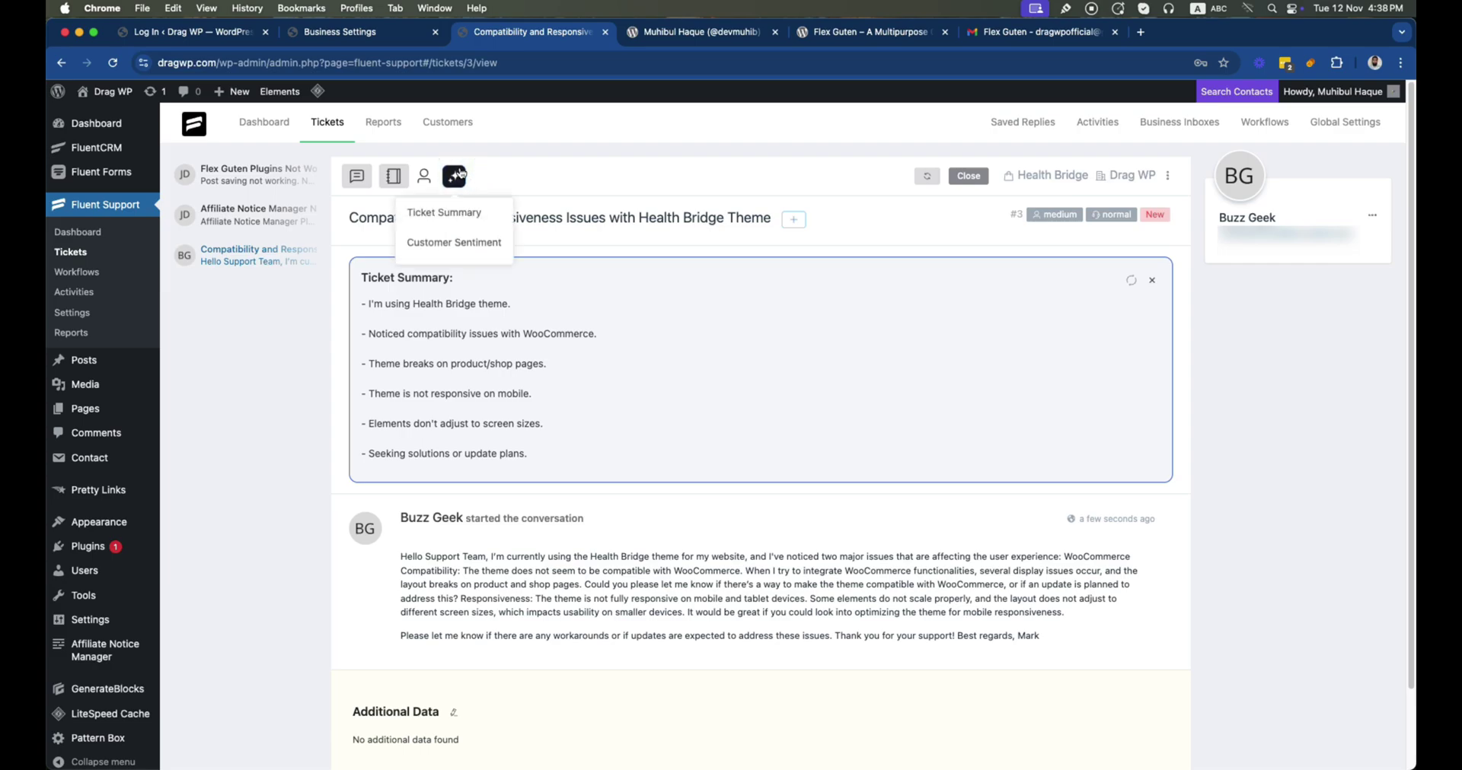
click(451, 243)
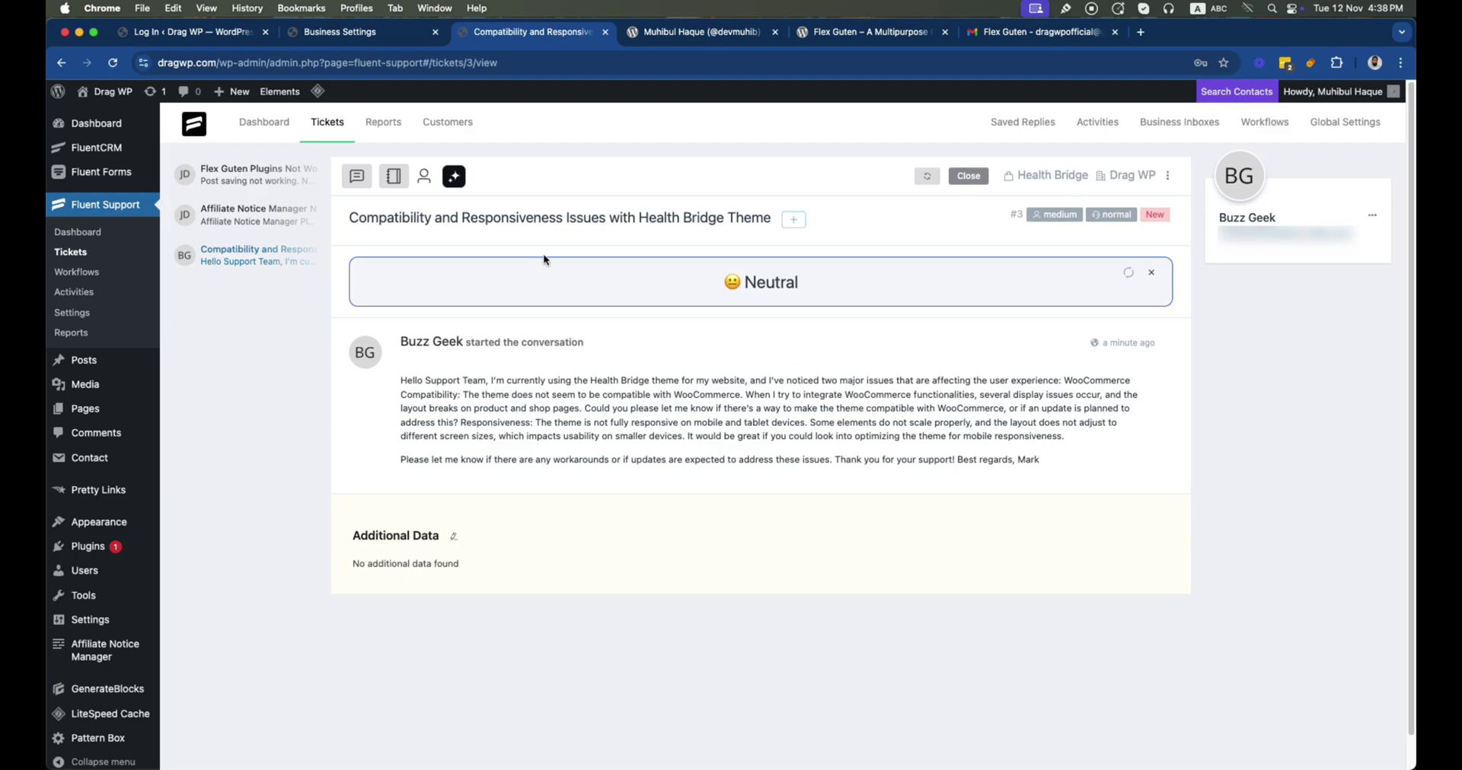
click(354, 183)
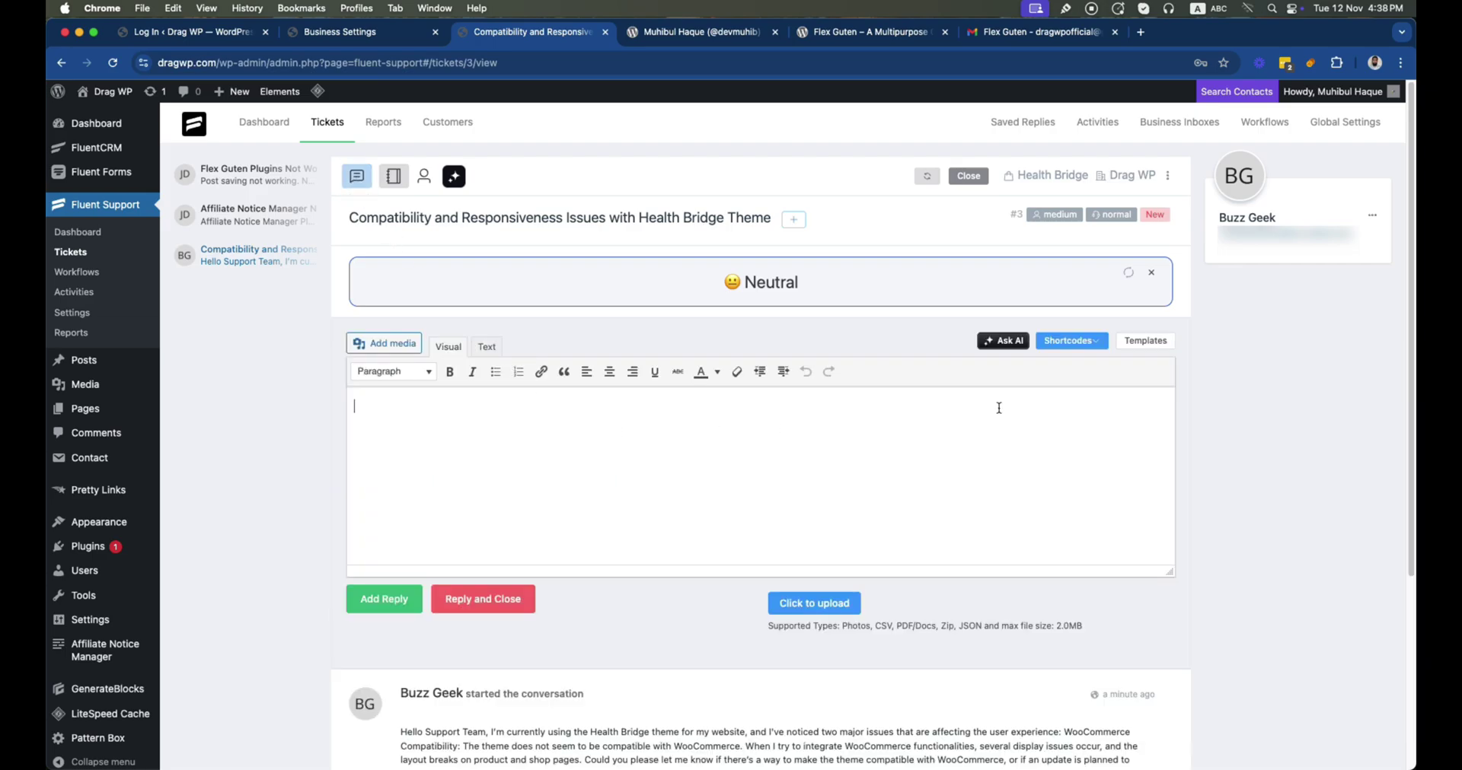
Generate an Ask AI reply from a prompt saying we're working on these and asking for screenshots, and insert it
click(1007, 342)
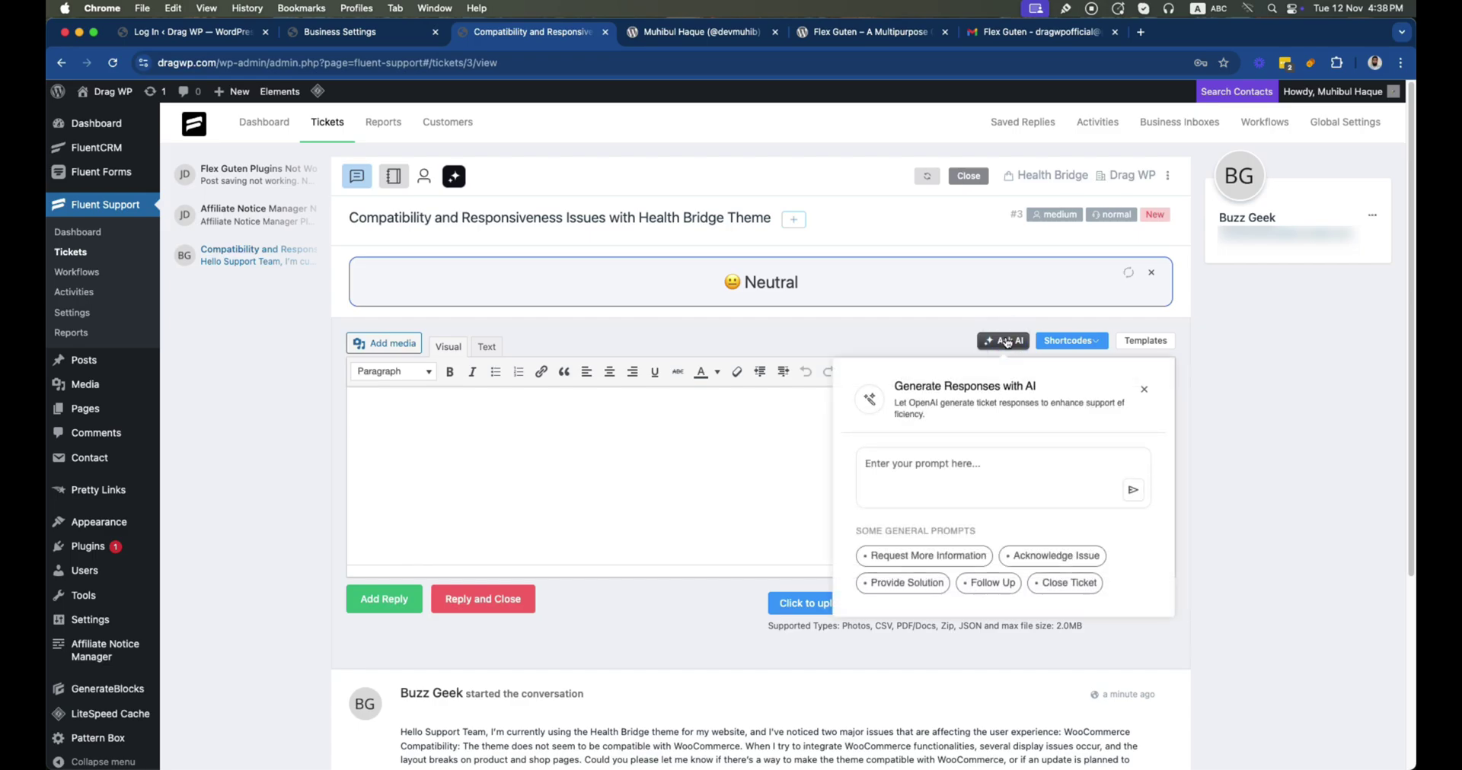
click(906, 473)
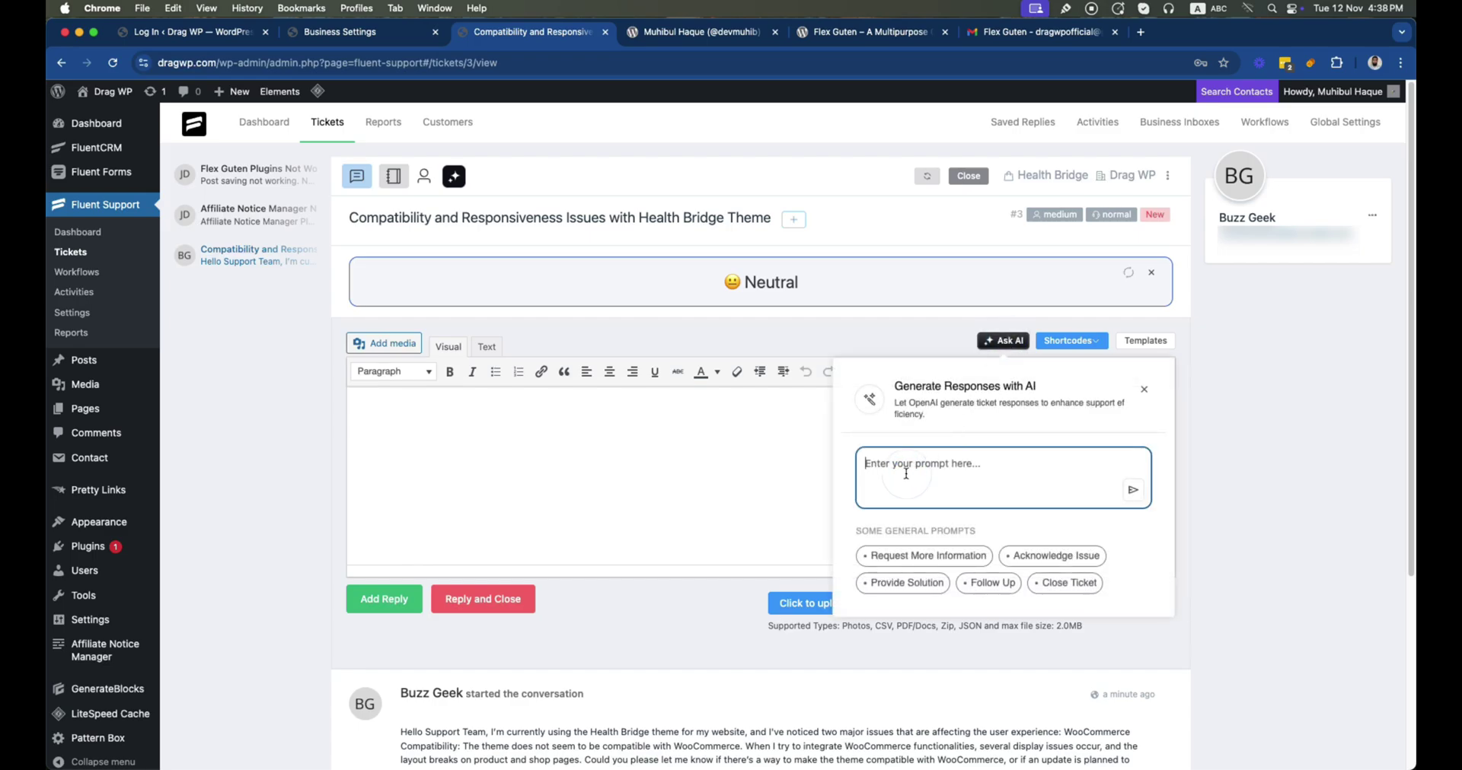
text(we are work)
text(ing o)
text(n these,)
text(se, )
text(ask)
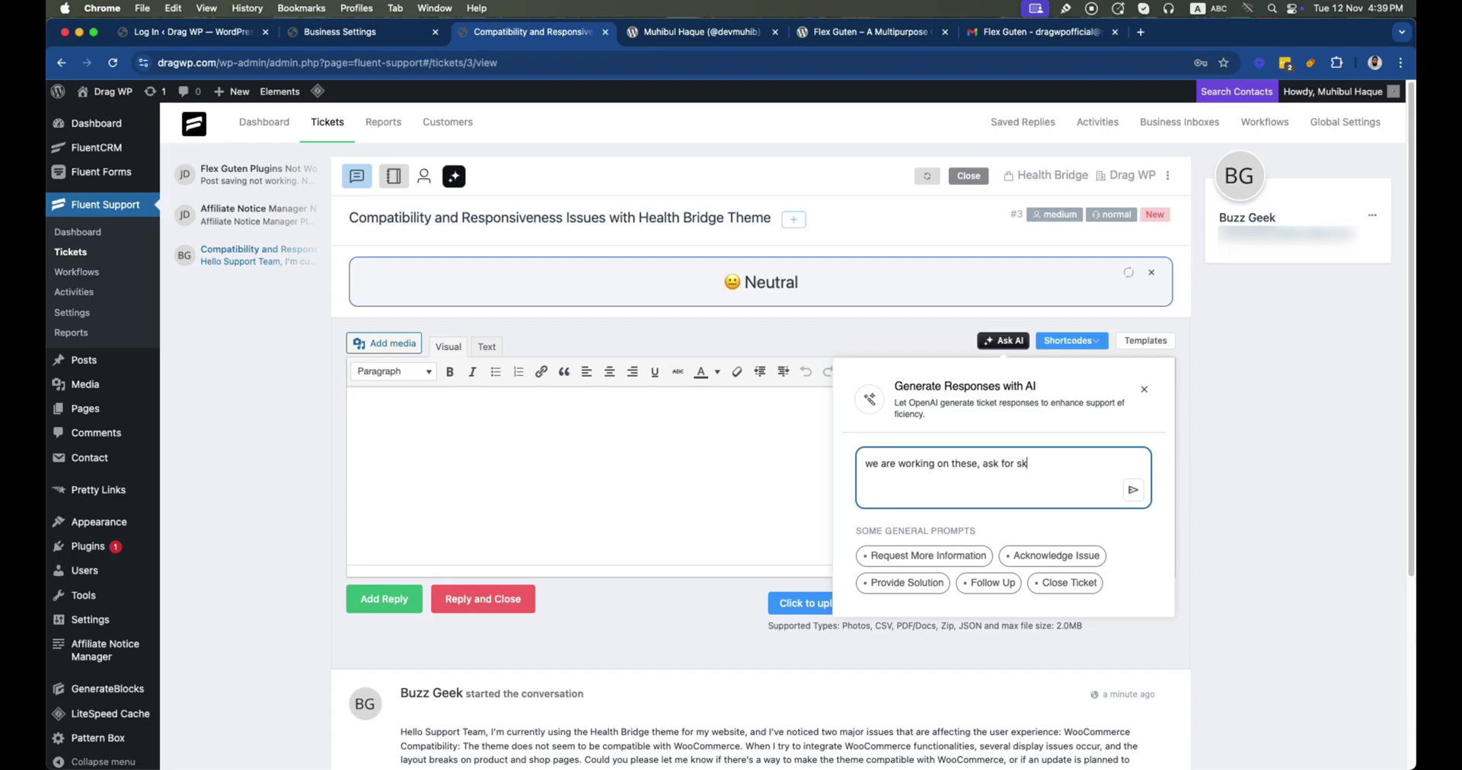
text( for screen shots.)
click(1133, 490)
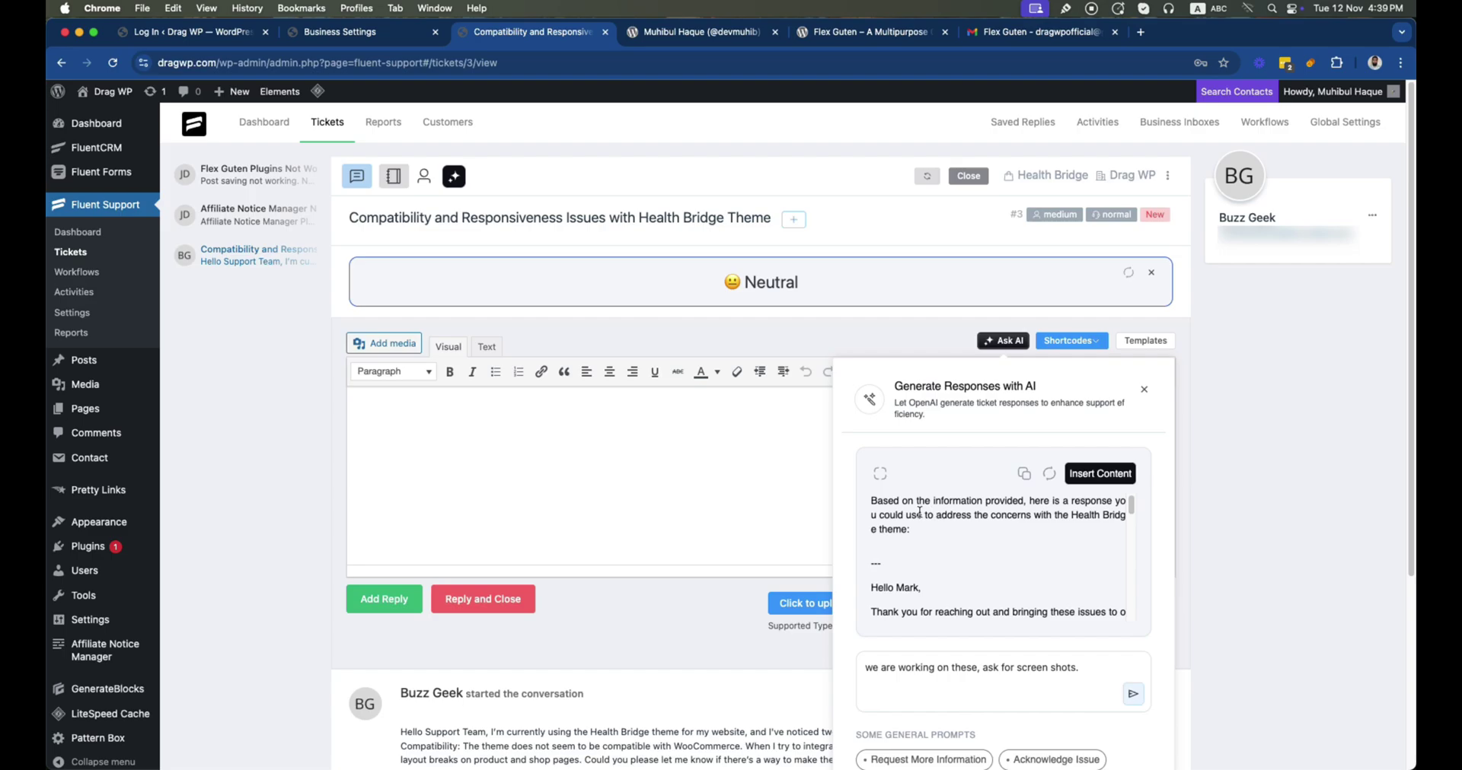
click(1099, 474)
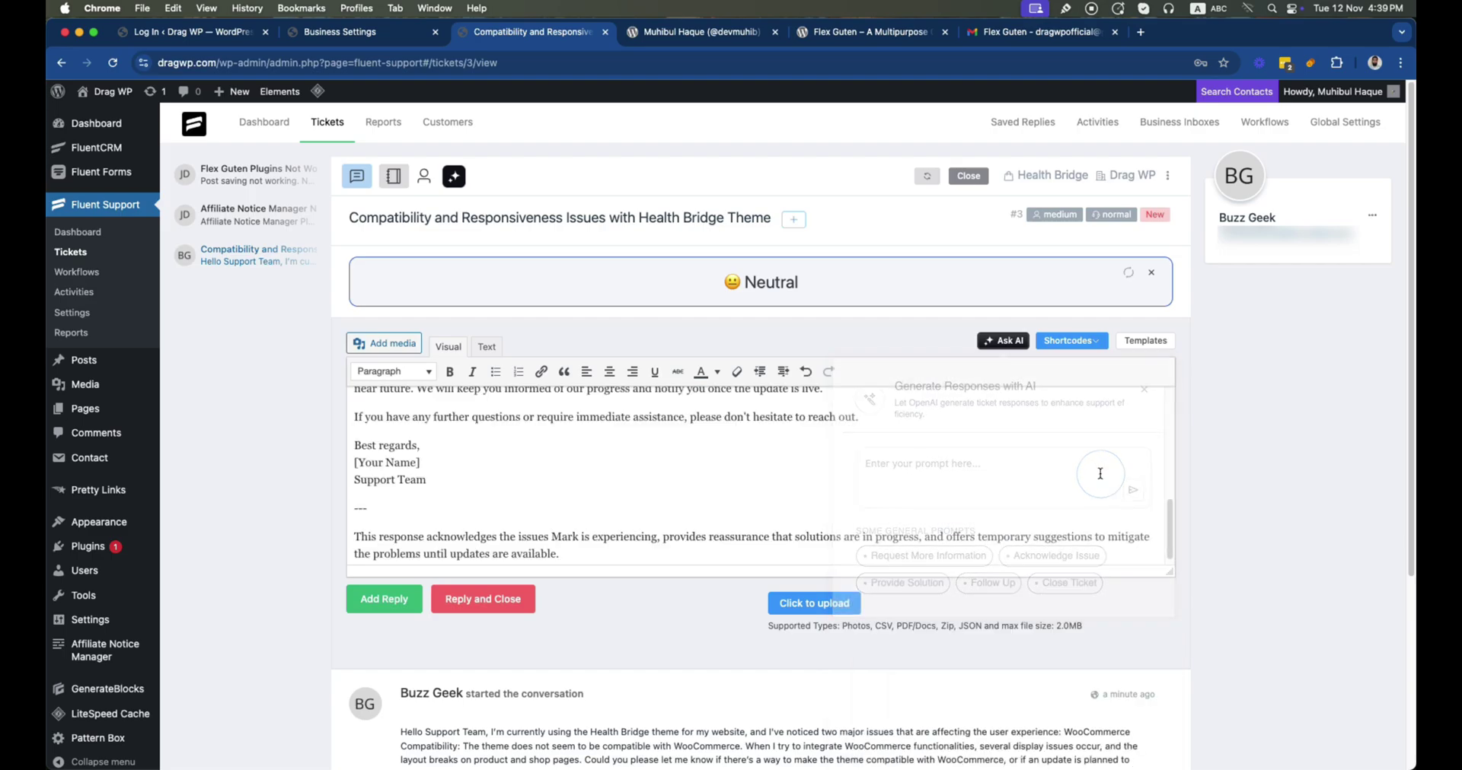
scroll(510, 436, up, 10)
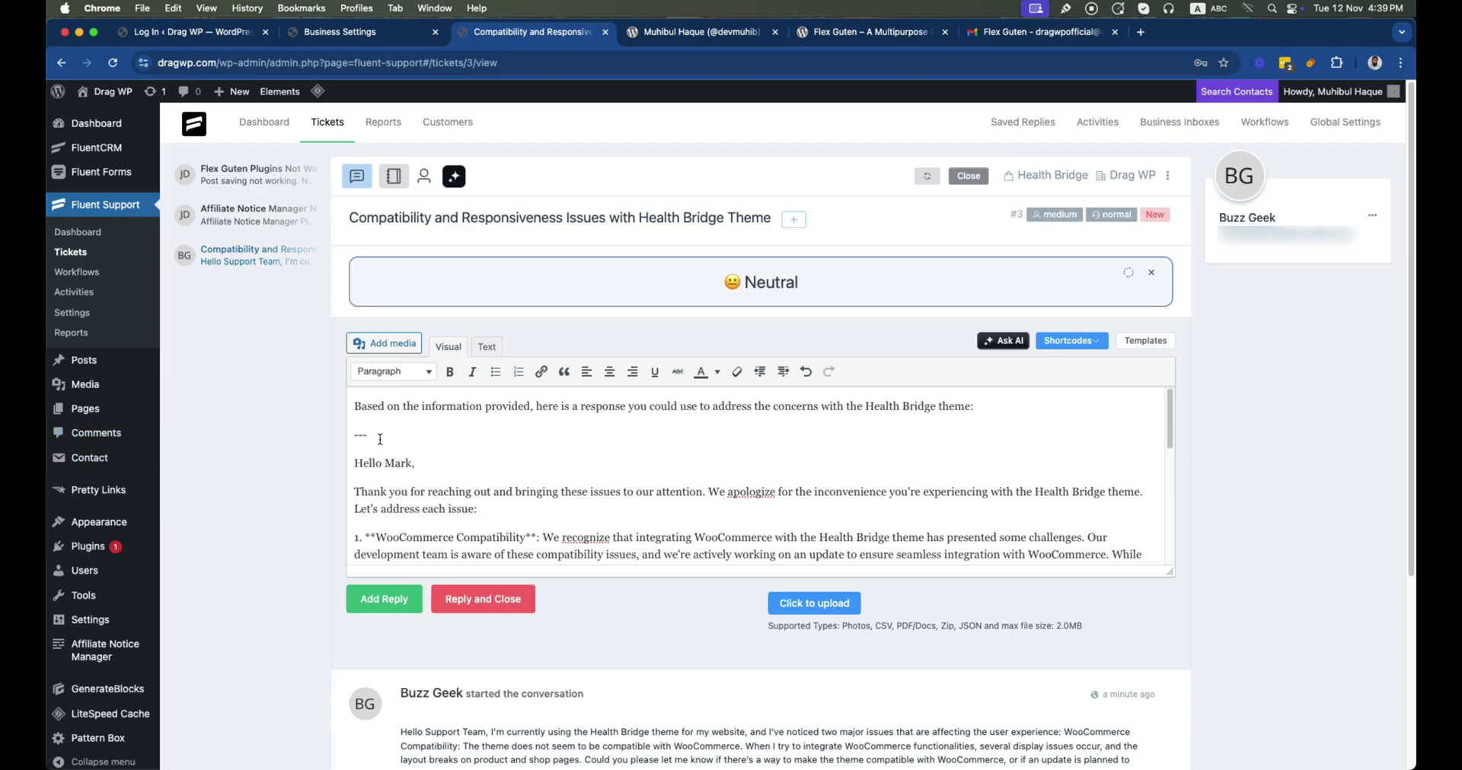
Delete the intro line and separator above the greeting in the AI-drafted reply
drag(380, 439, 312, 409)
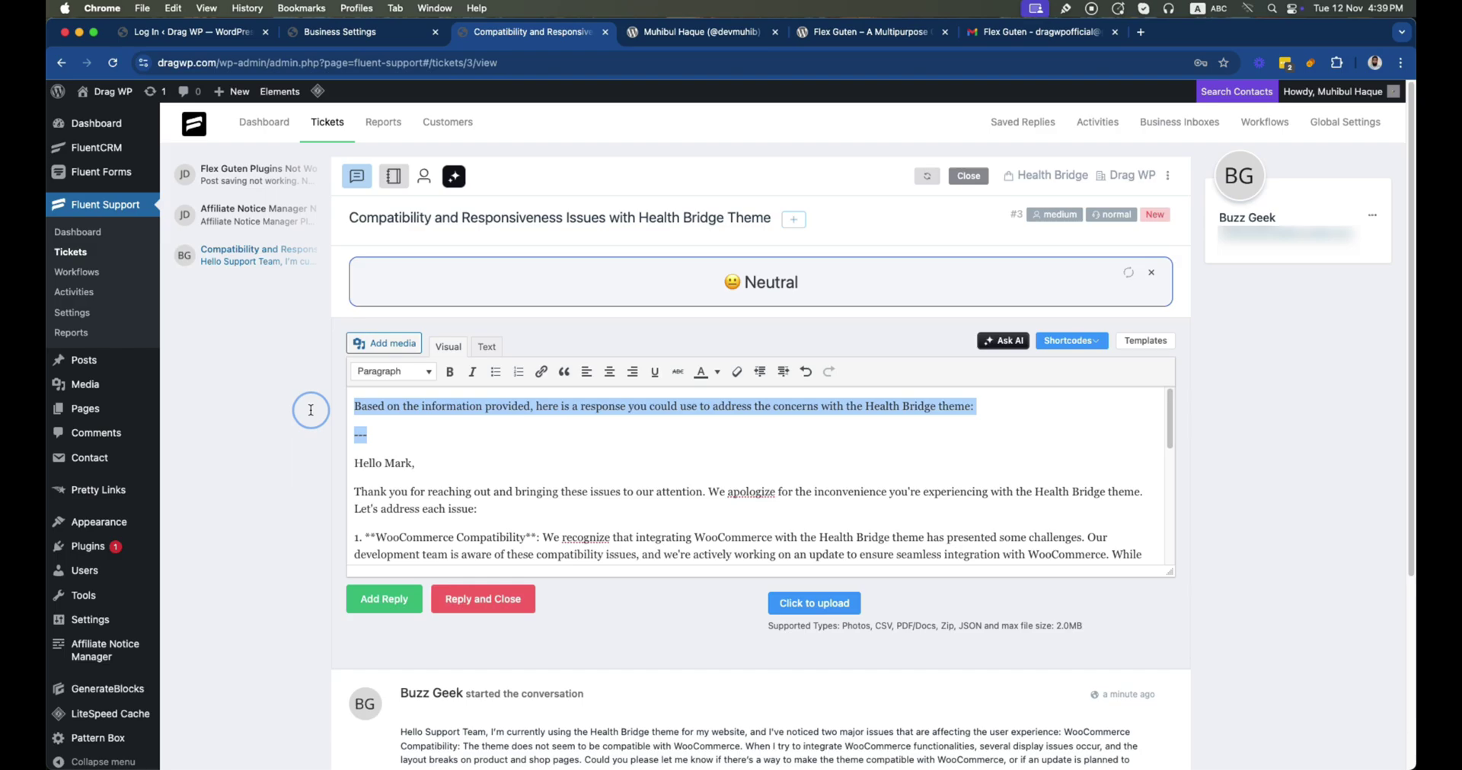
key(BackSpace)
key(Delete)
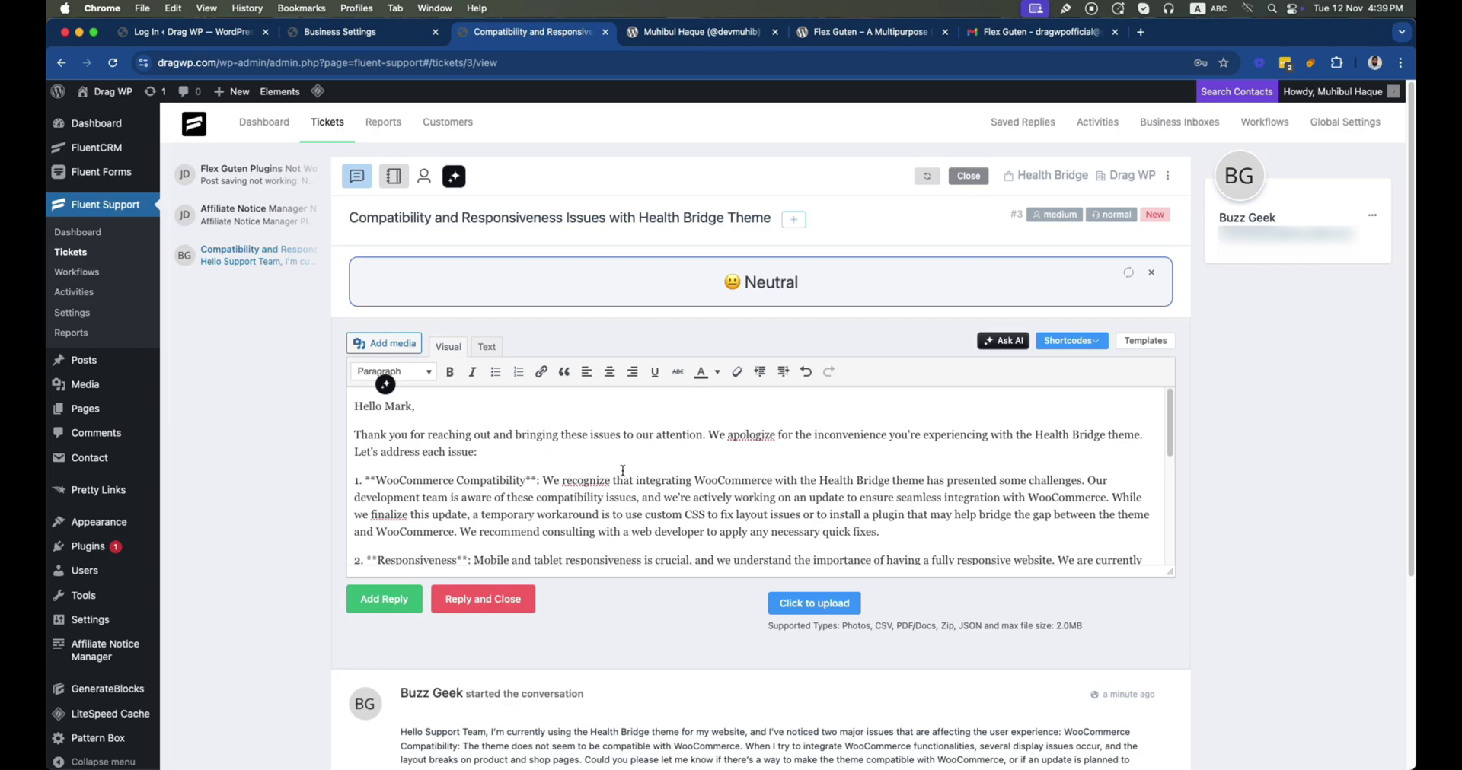
Replace the [Your Name] signature placeholder with the agent's name and post the reply
scroll(472, 503, down, 3)
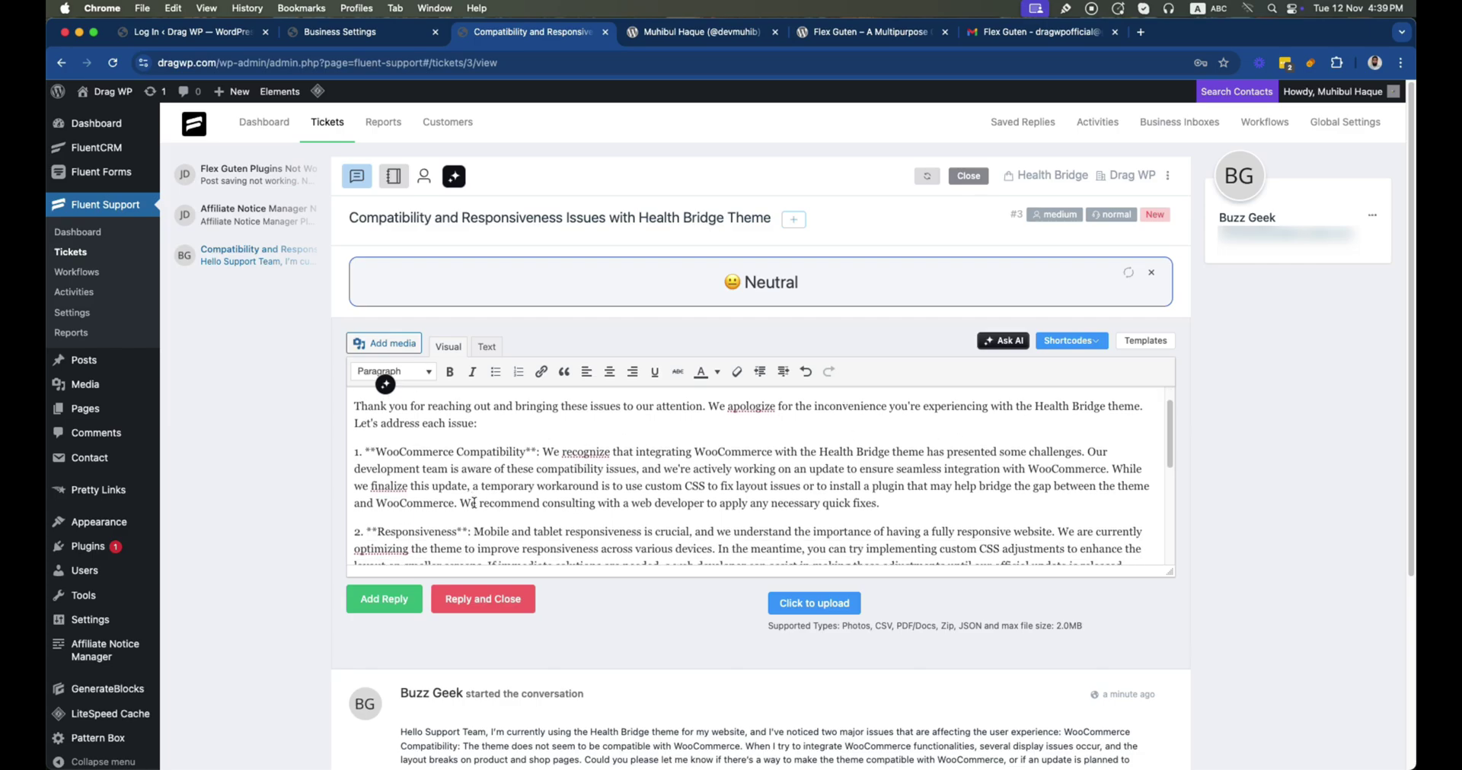
scroll(473, 502, down, 1)
scroll(503, 514, down, 1)
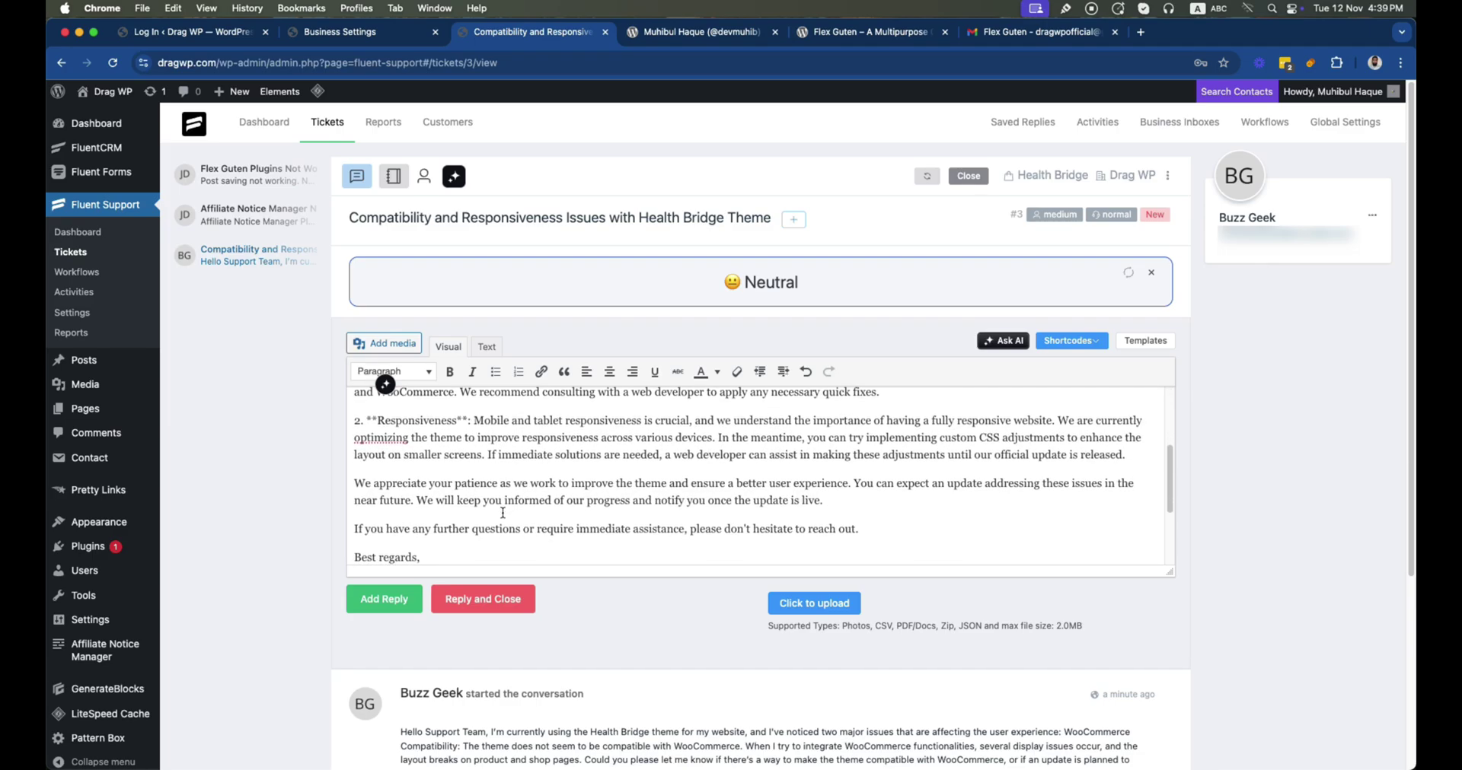
scroll(502, 512, down, 2)
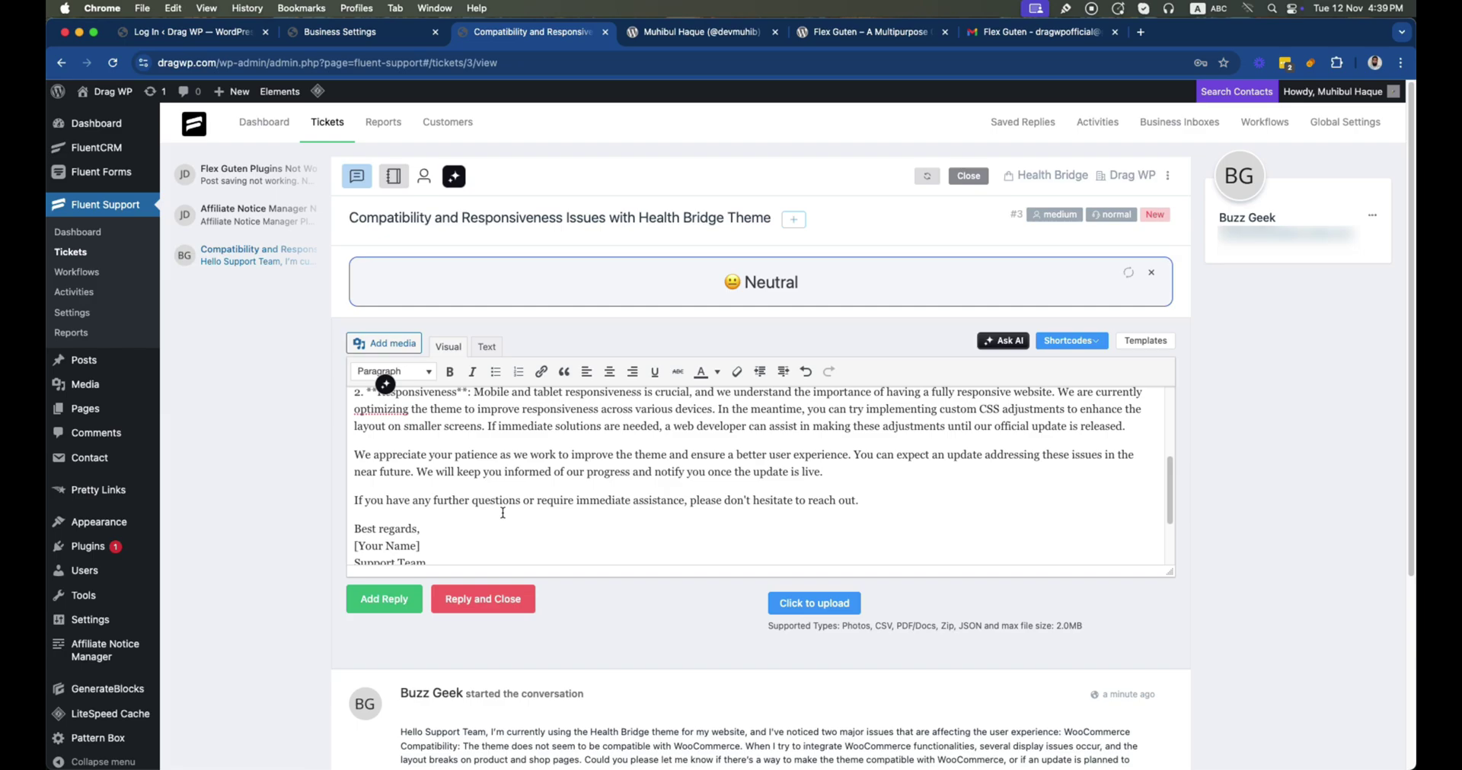
click(429, 538)
drag(429, 538, 349, 541)
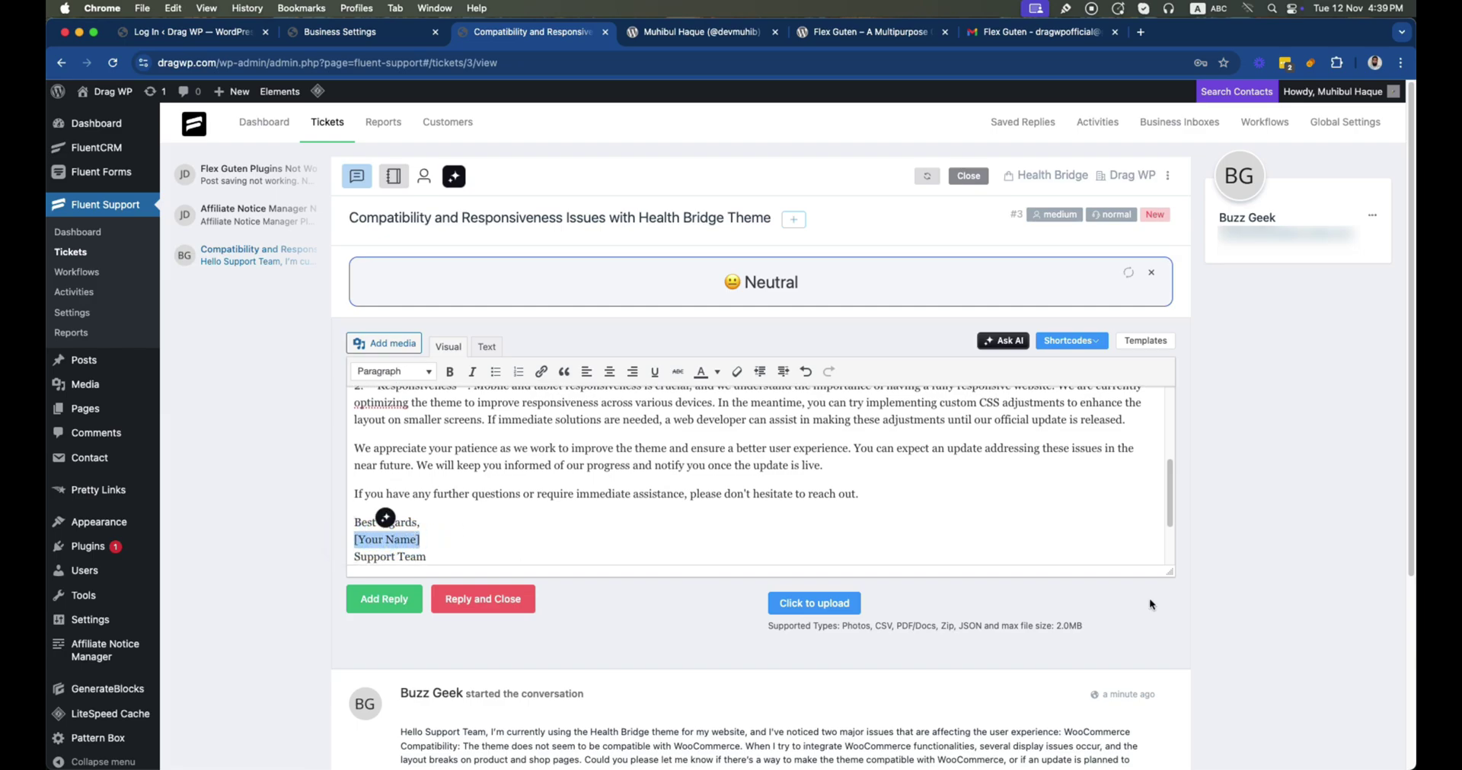
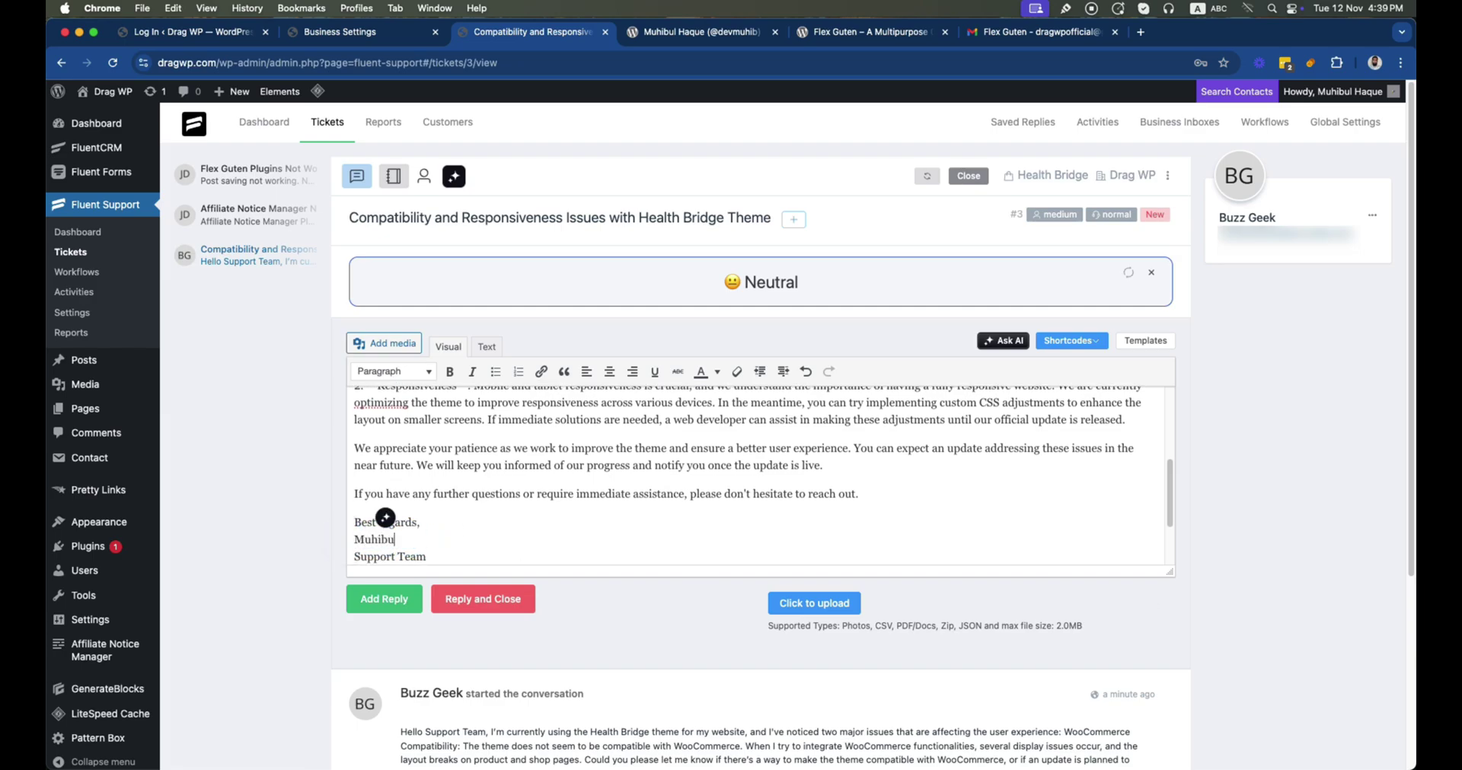
click(369, 598)
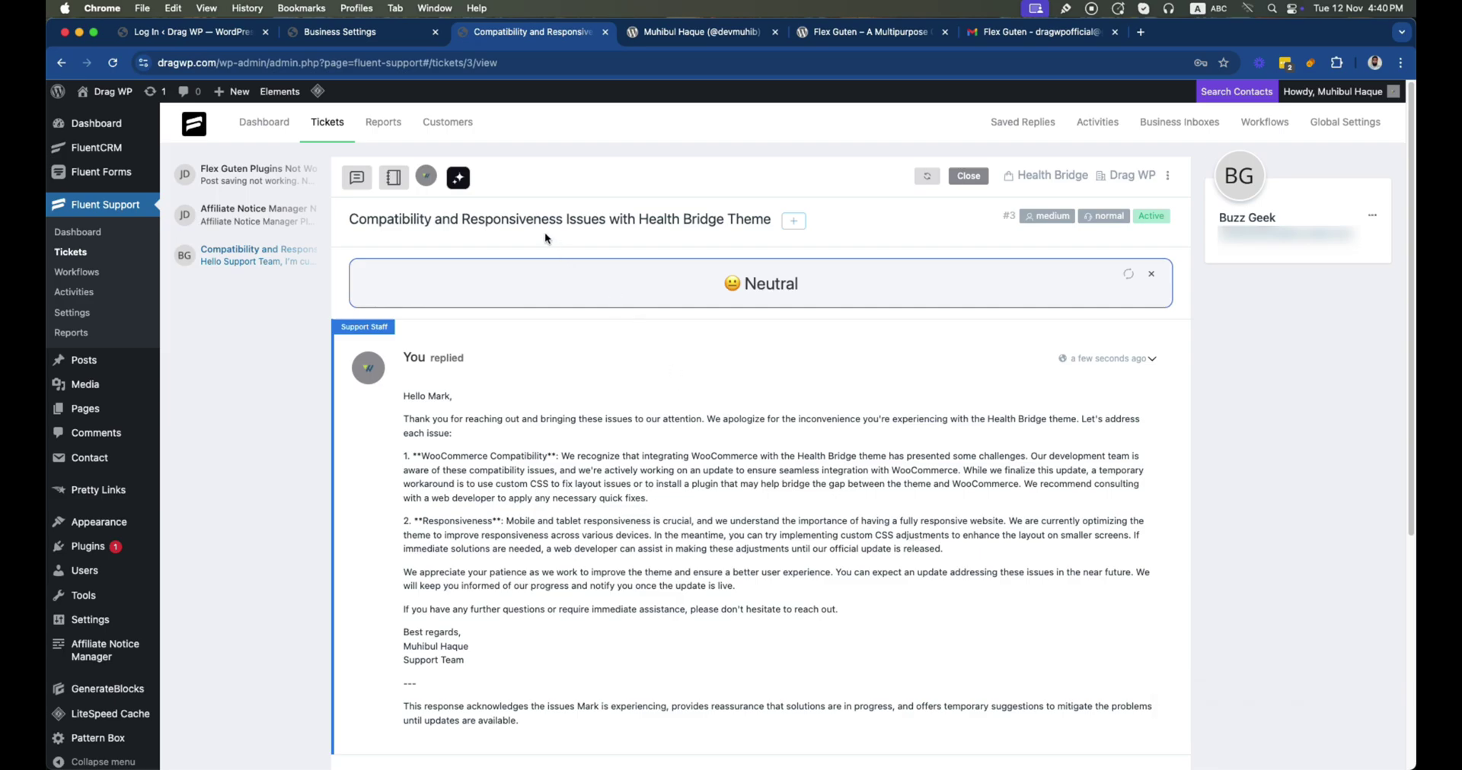
Add the Theme and Dev tags to ticket #3
click(460, 183)
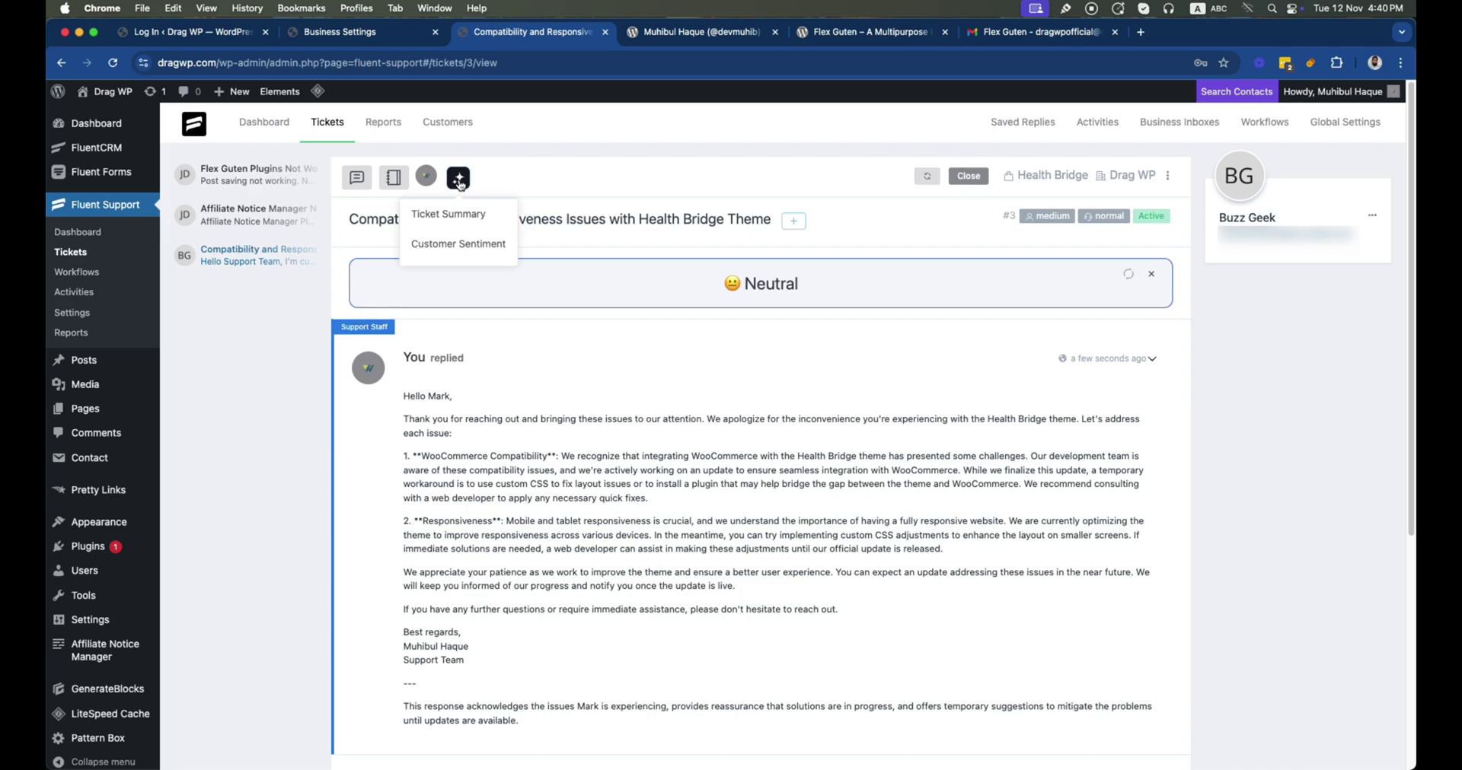
click(582, 183)
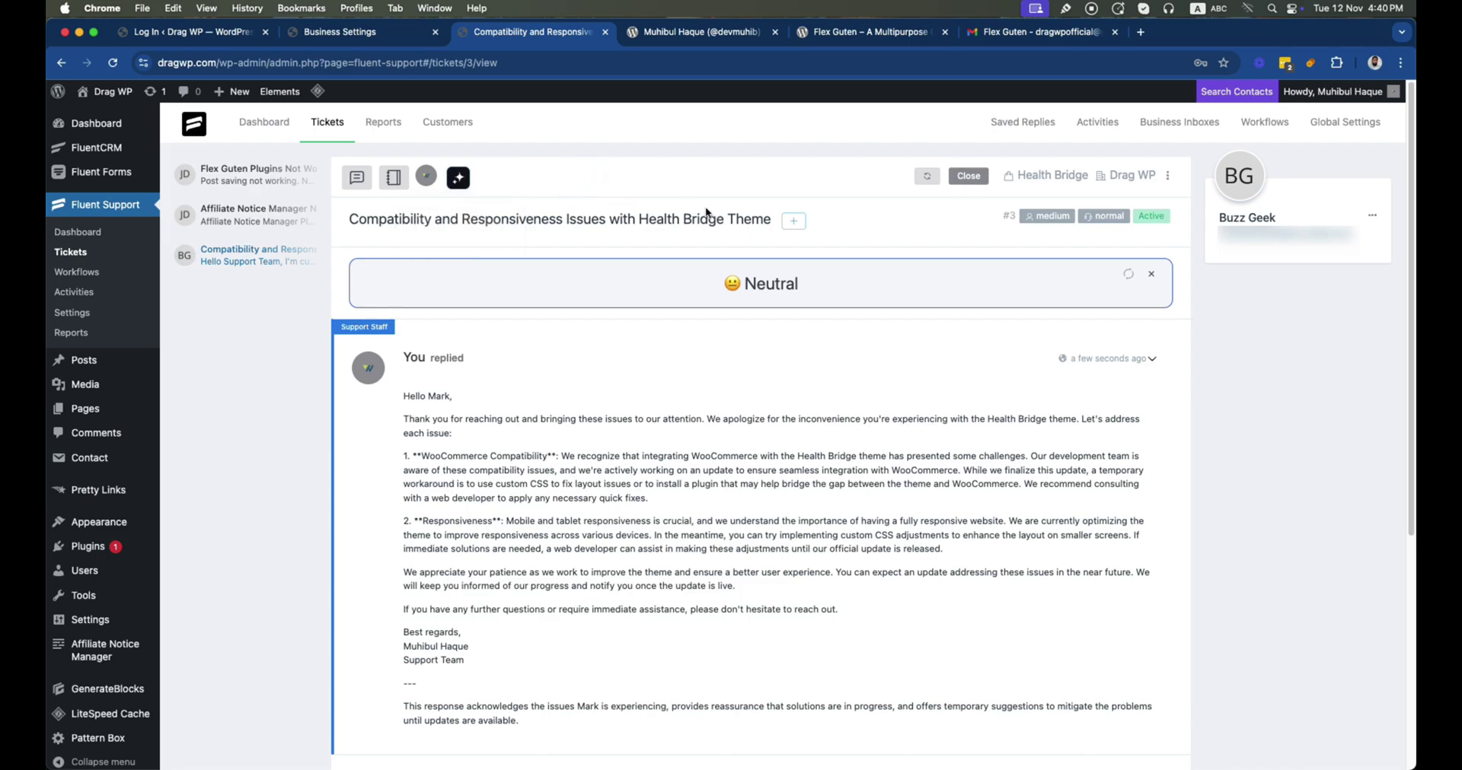
click(797, 223)
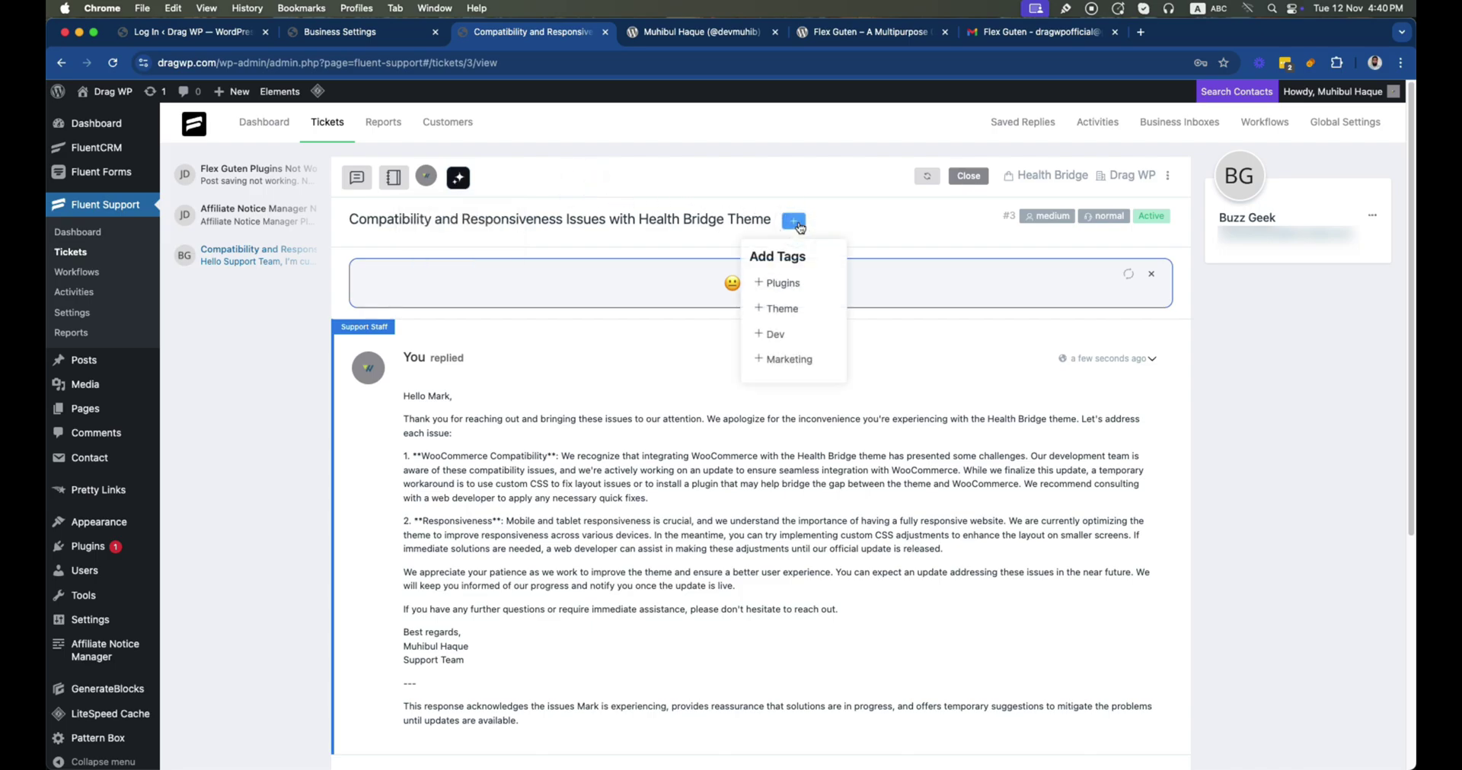
click(790, 311)
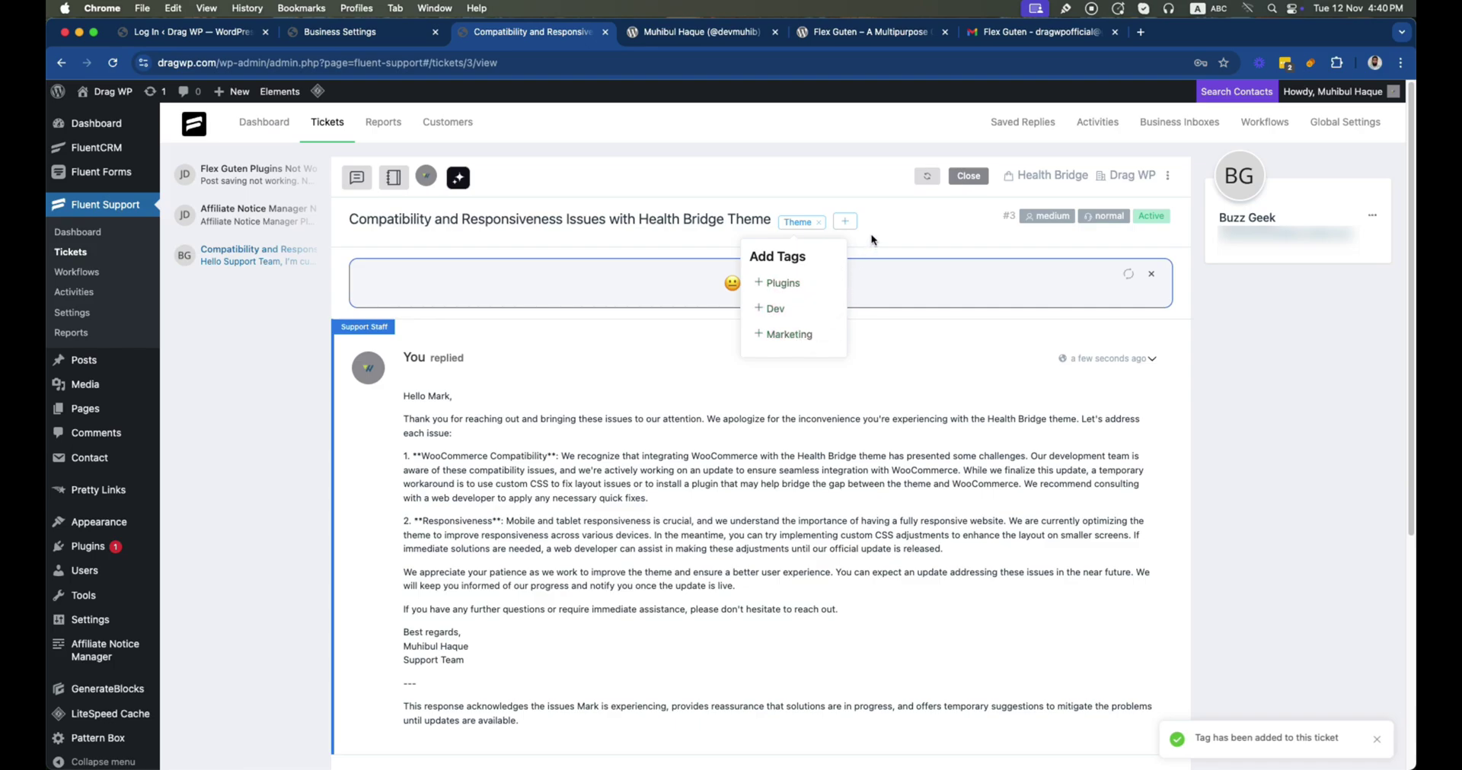
click(775, 308)
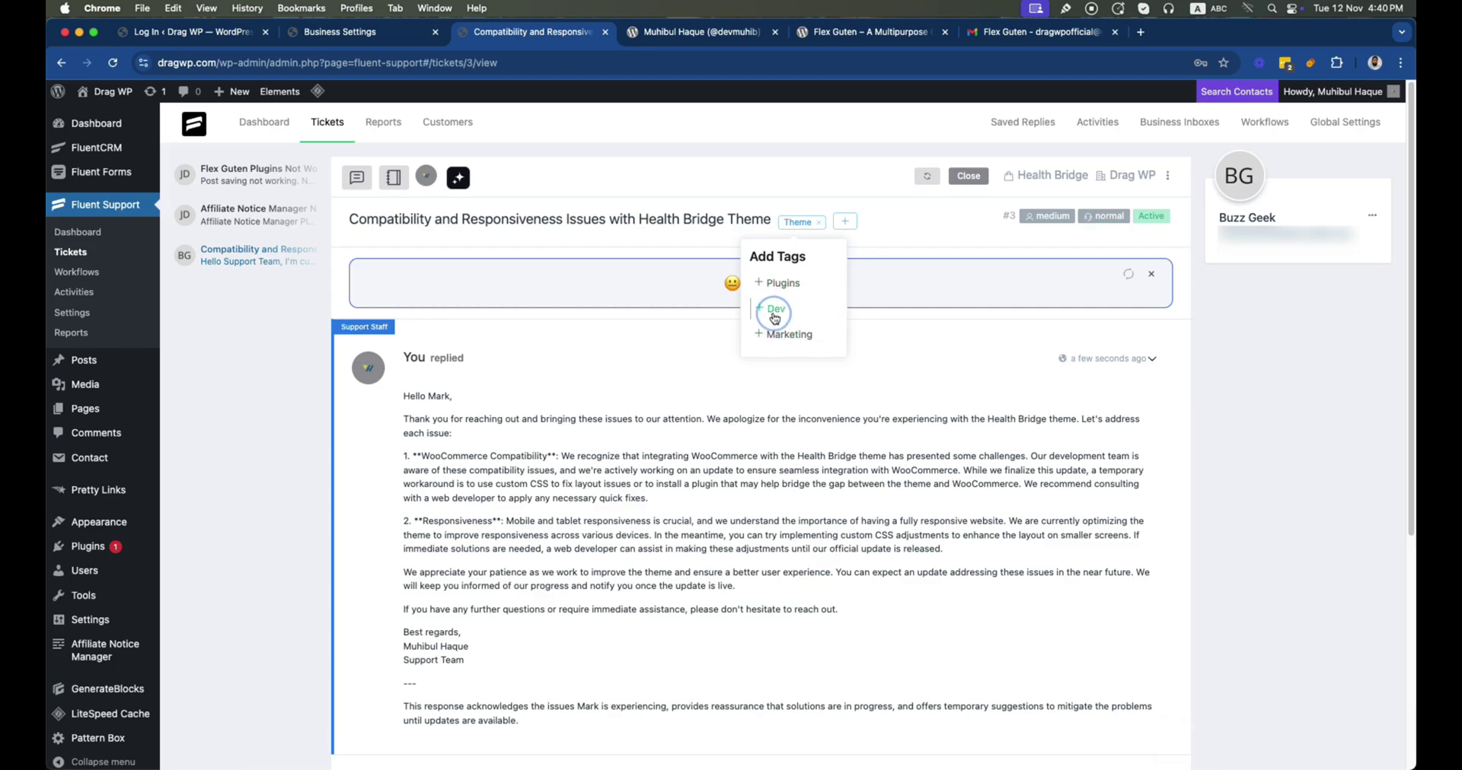
click(915, 234)
click(1374, 62)
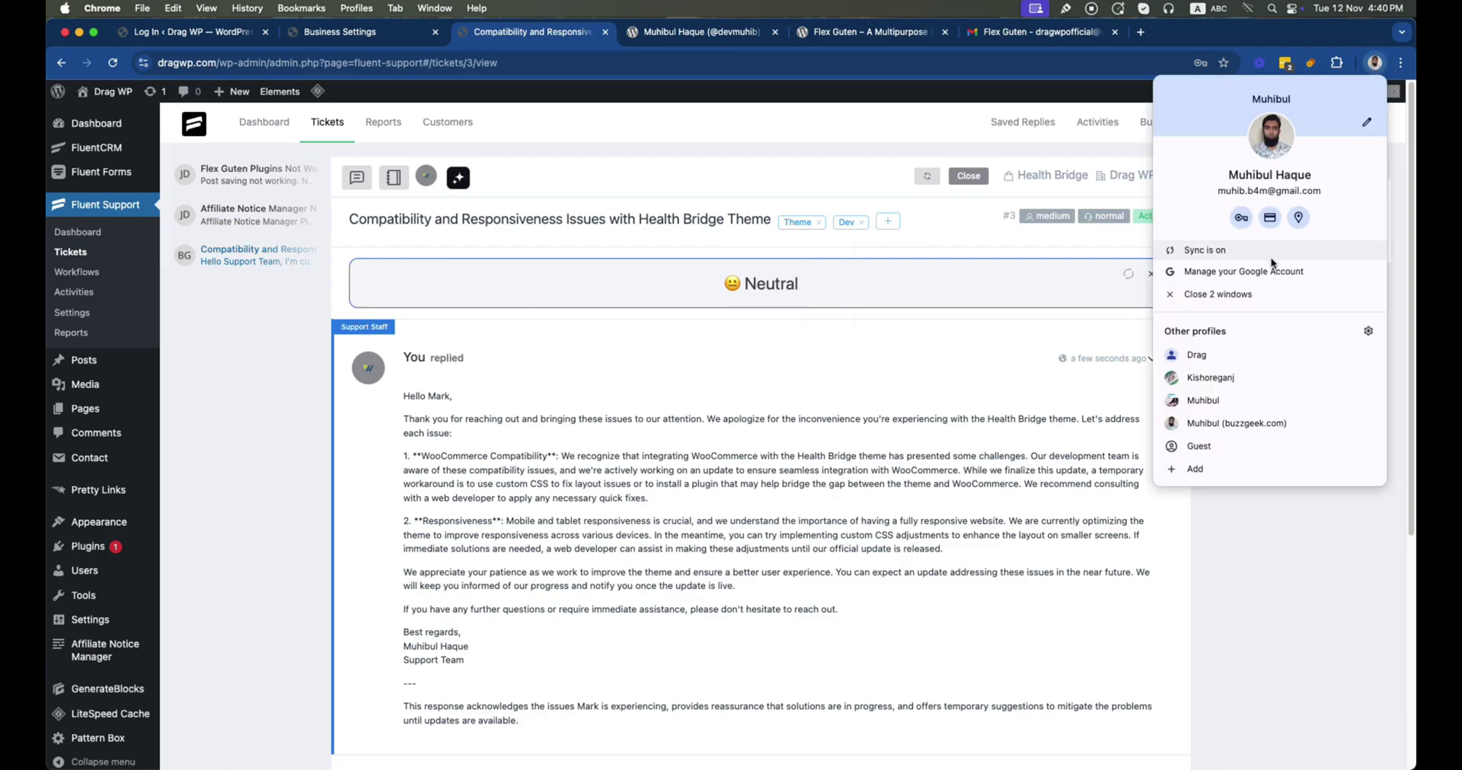
Switch to the customer's browser profile and reload ticket #3 to see the agent's reply
click(1263, 418)
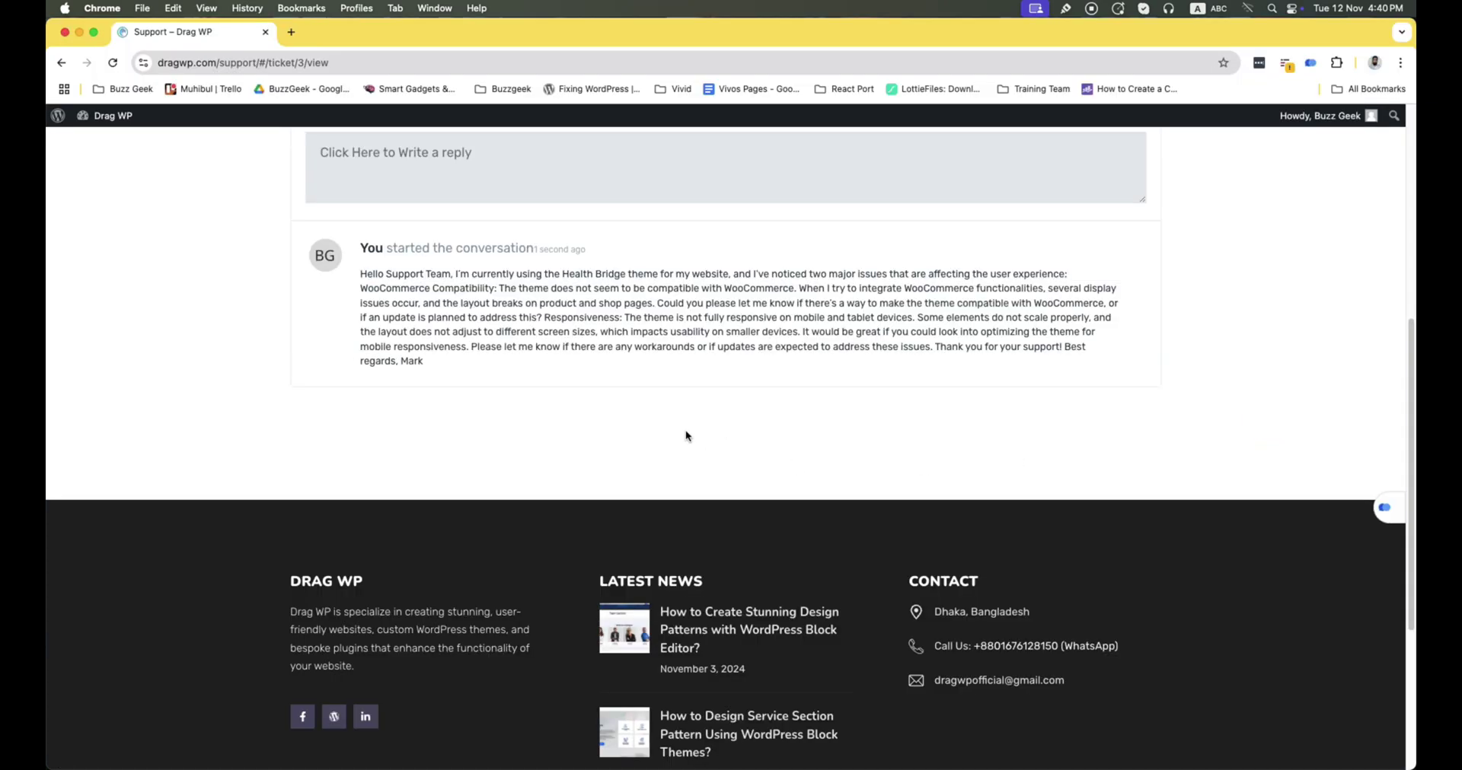
click(111, 65)
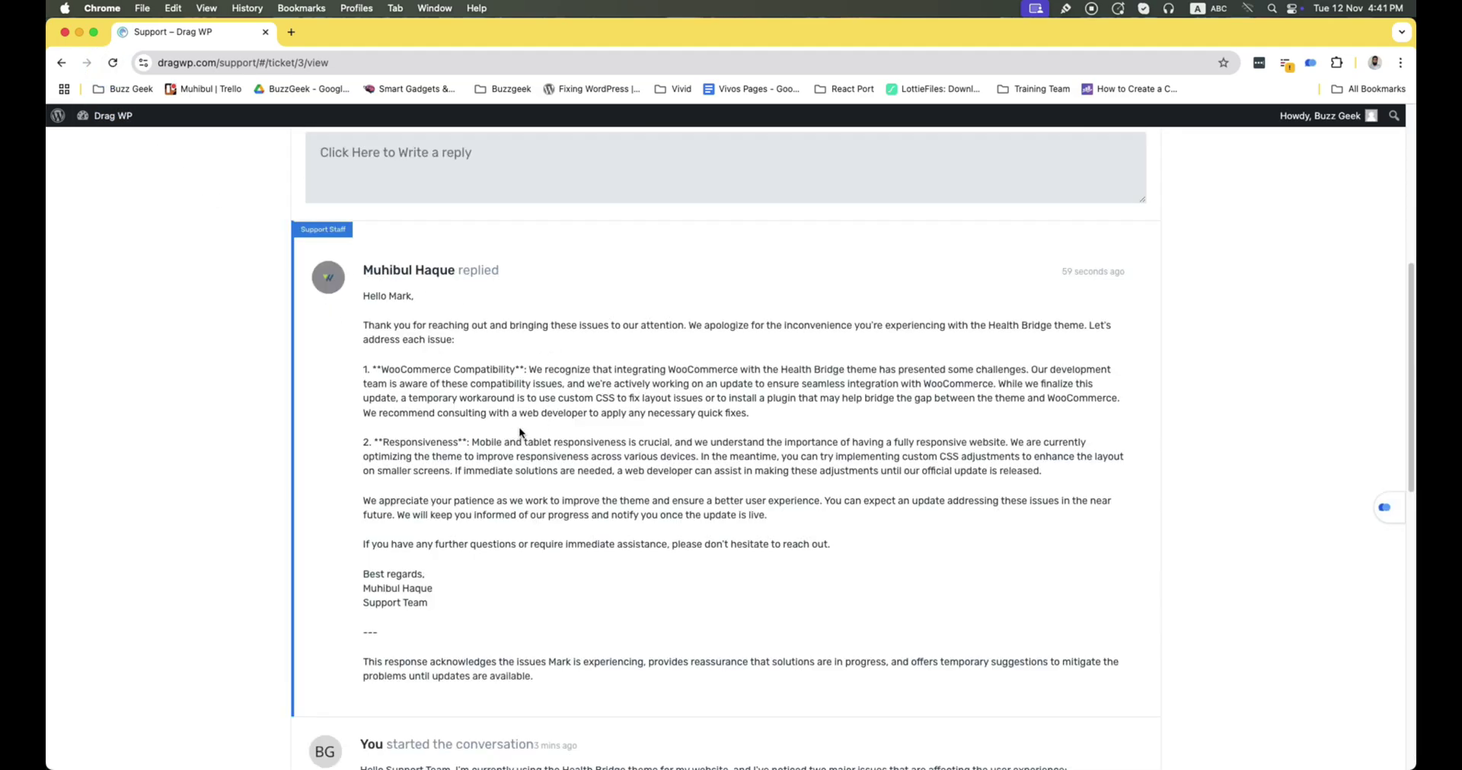
scroll(684, 395, up, 3)
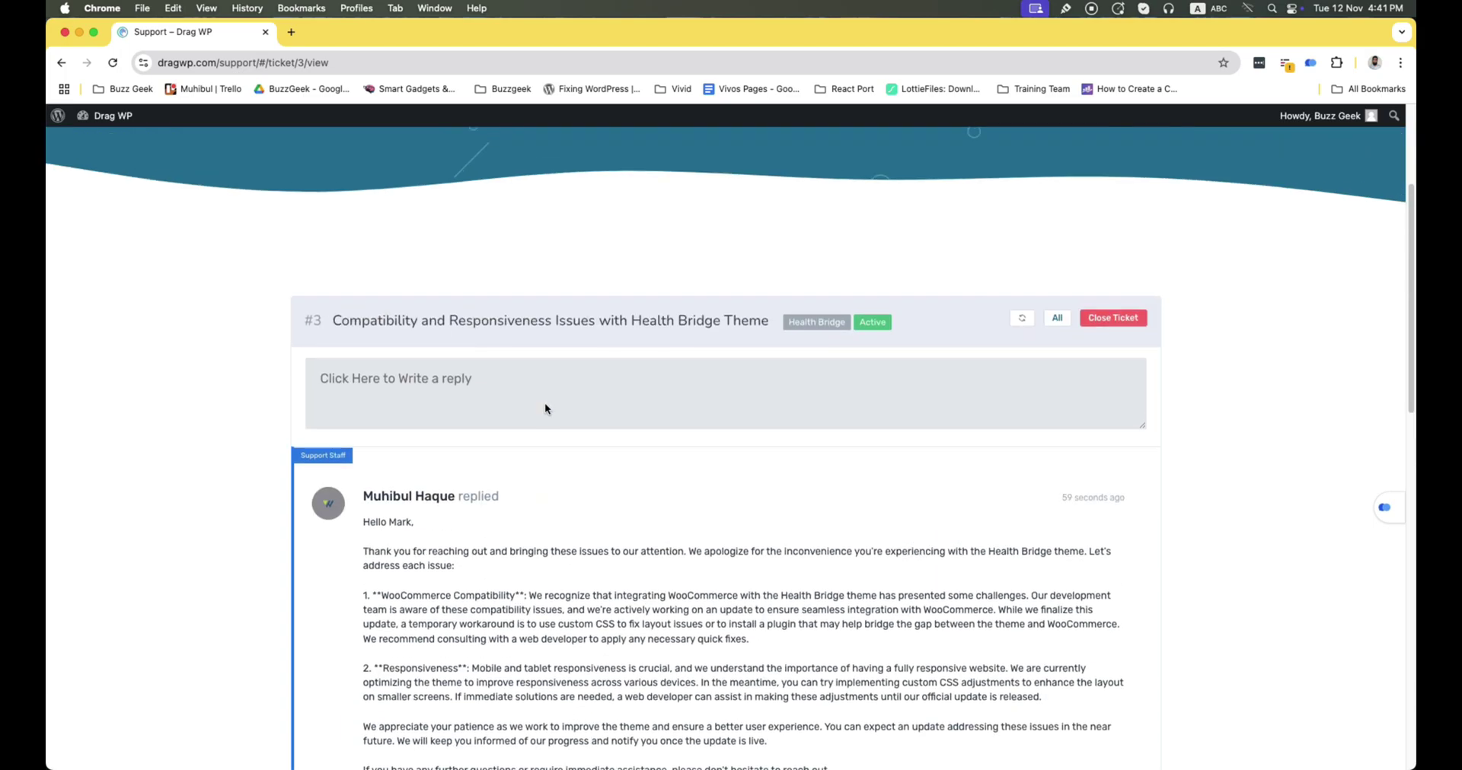
Post a customer reply greeting the agent, thanking them and saying a screenshot is being added
click(452, 381)
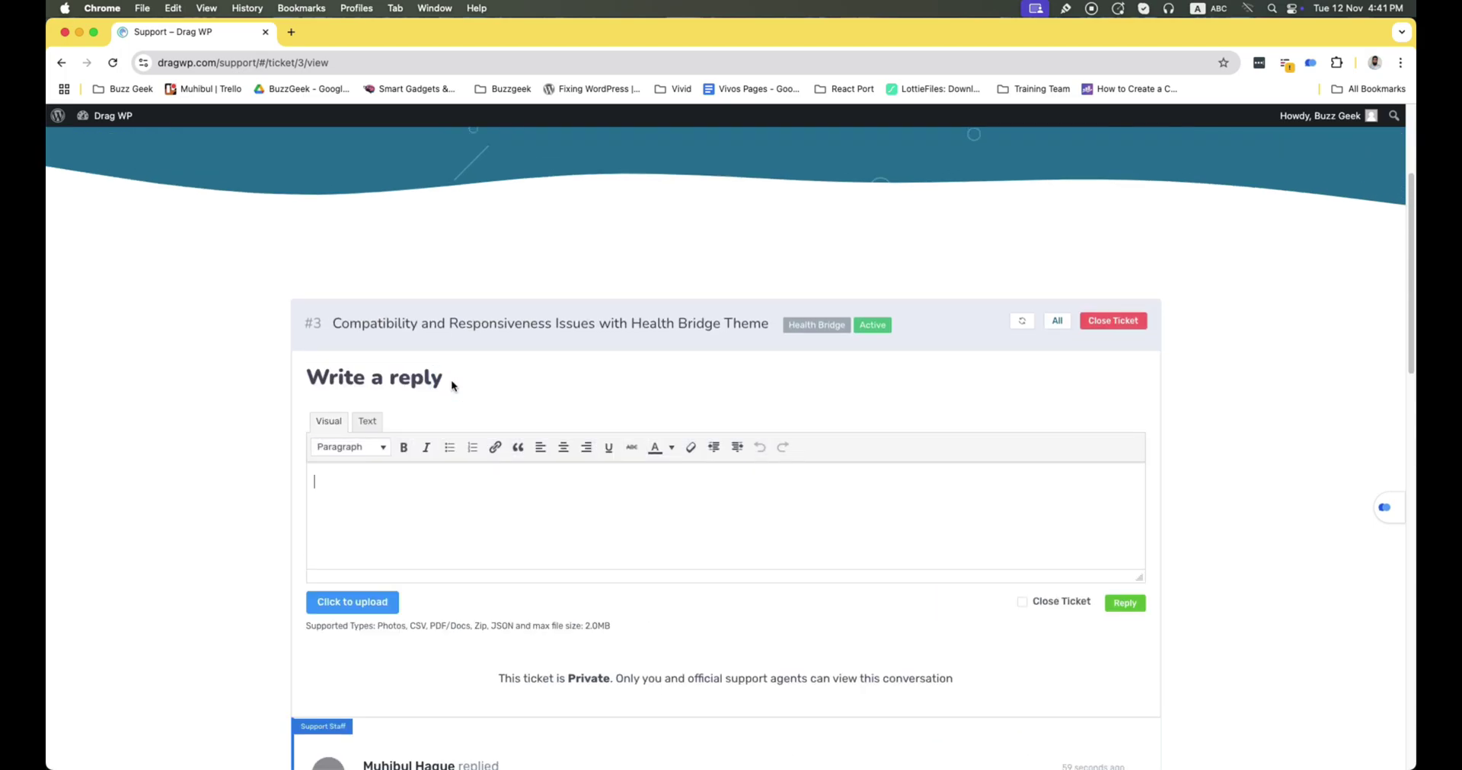
text(Hi Muhibul,)
key(Return)
text(Thanks for your reply. I will)
key(BackSpace)
key(BackSpace)
key(BackSpace)
key(BackSpace)
text(am adding a screenshot for your better understanding.)
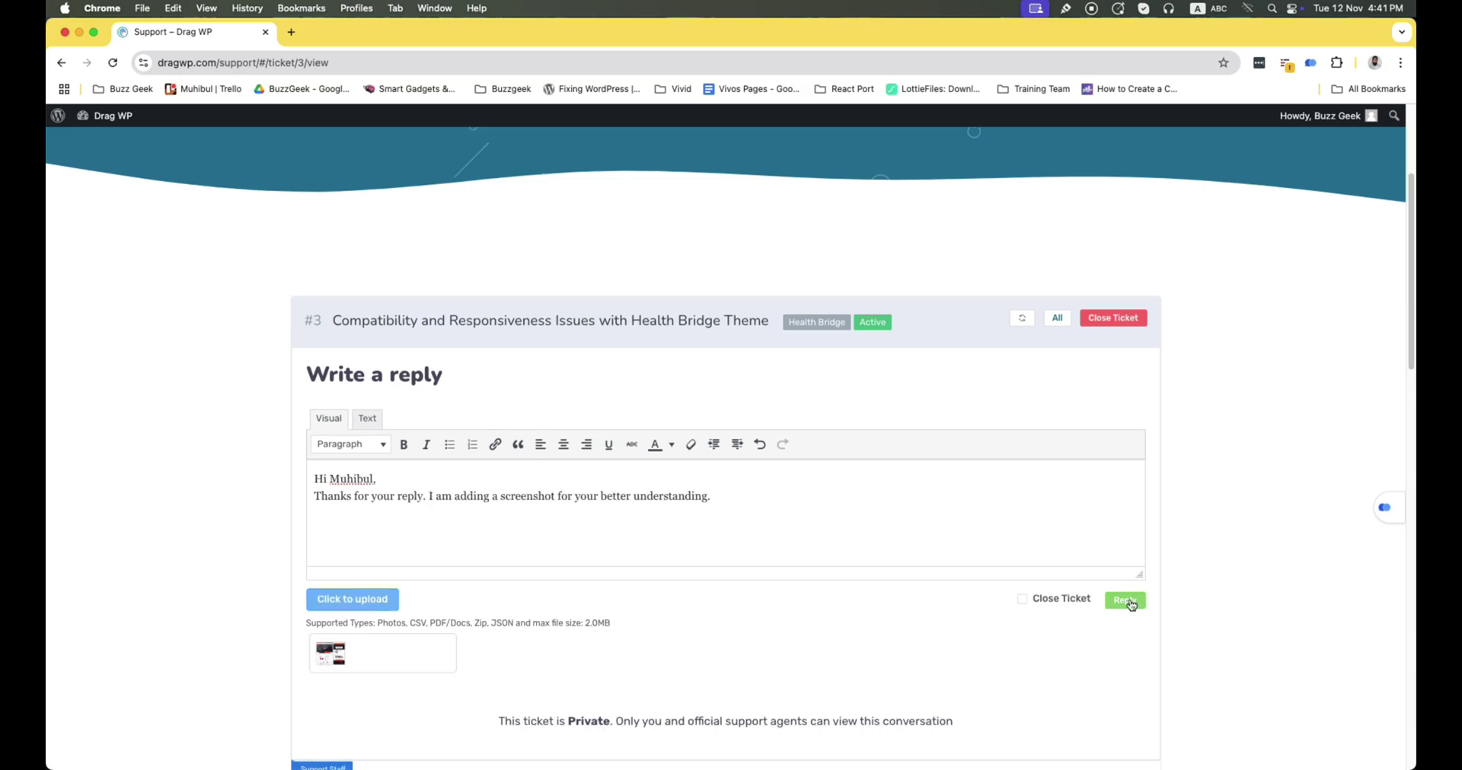
click(1124, 603)
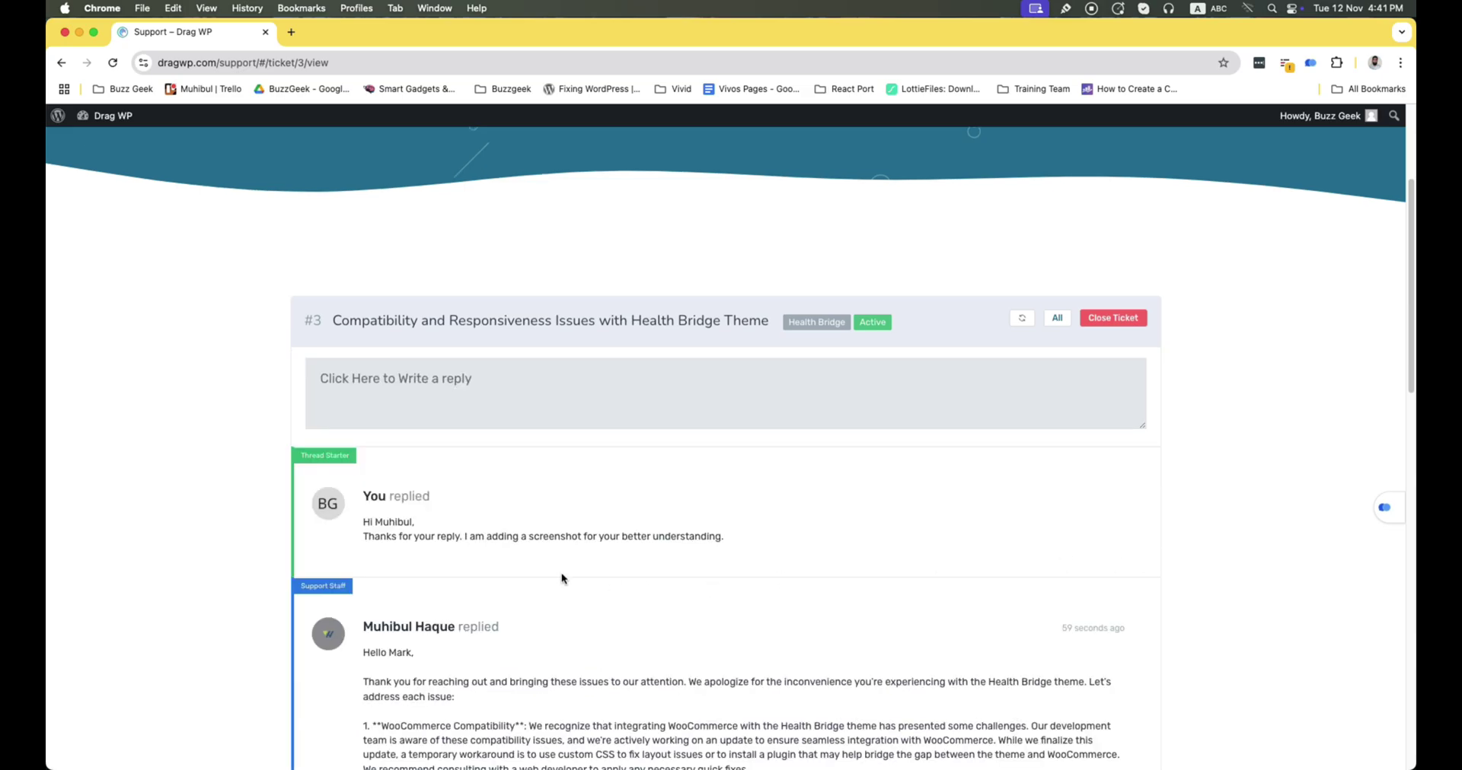
click(1374, 63)
In the admin profile, add the internal note 'I need to ask the Dev team to solve the issue.'
click(1278, 375)
key(super+r)
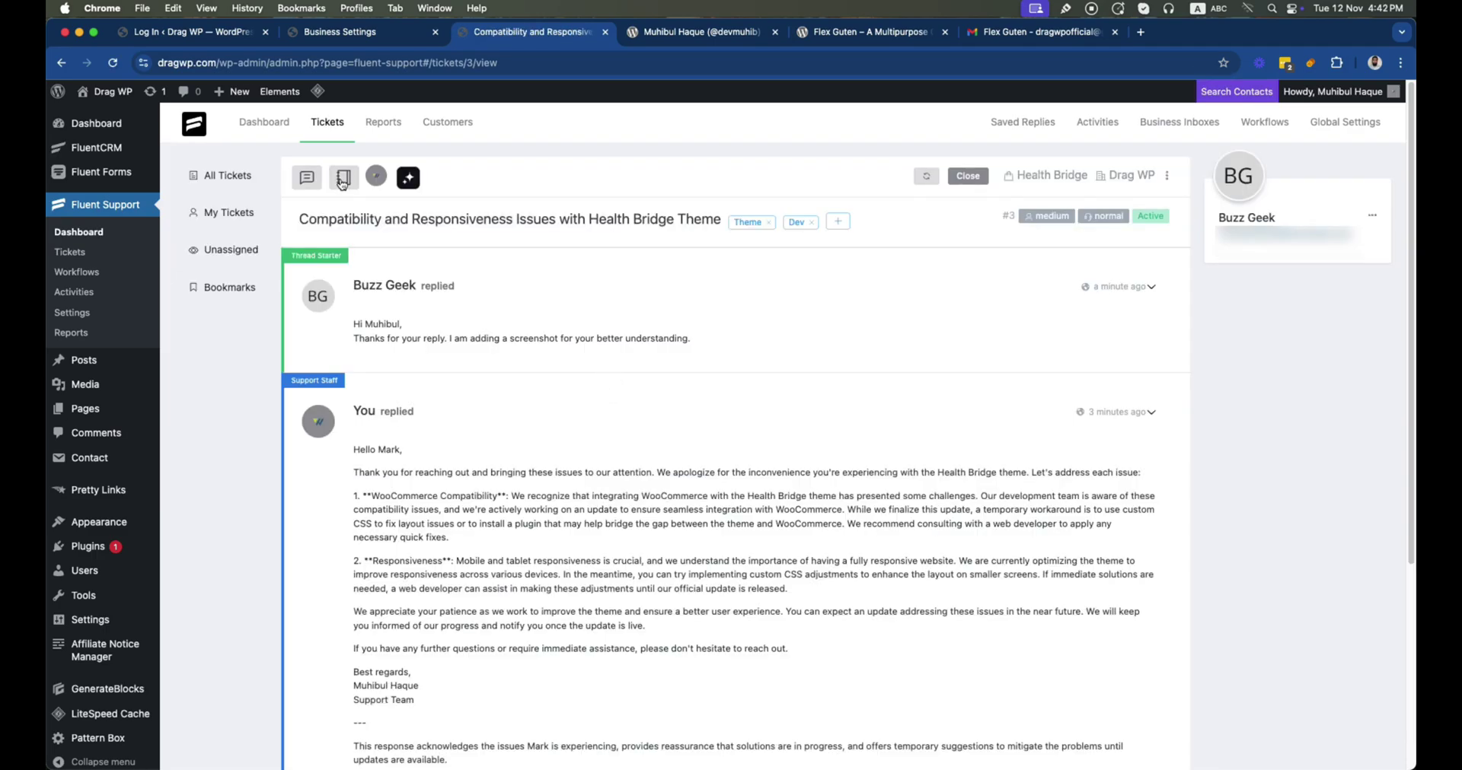
click(342, 179)
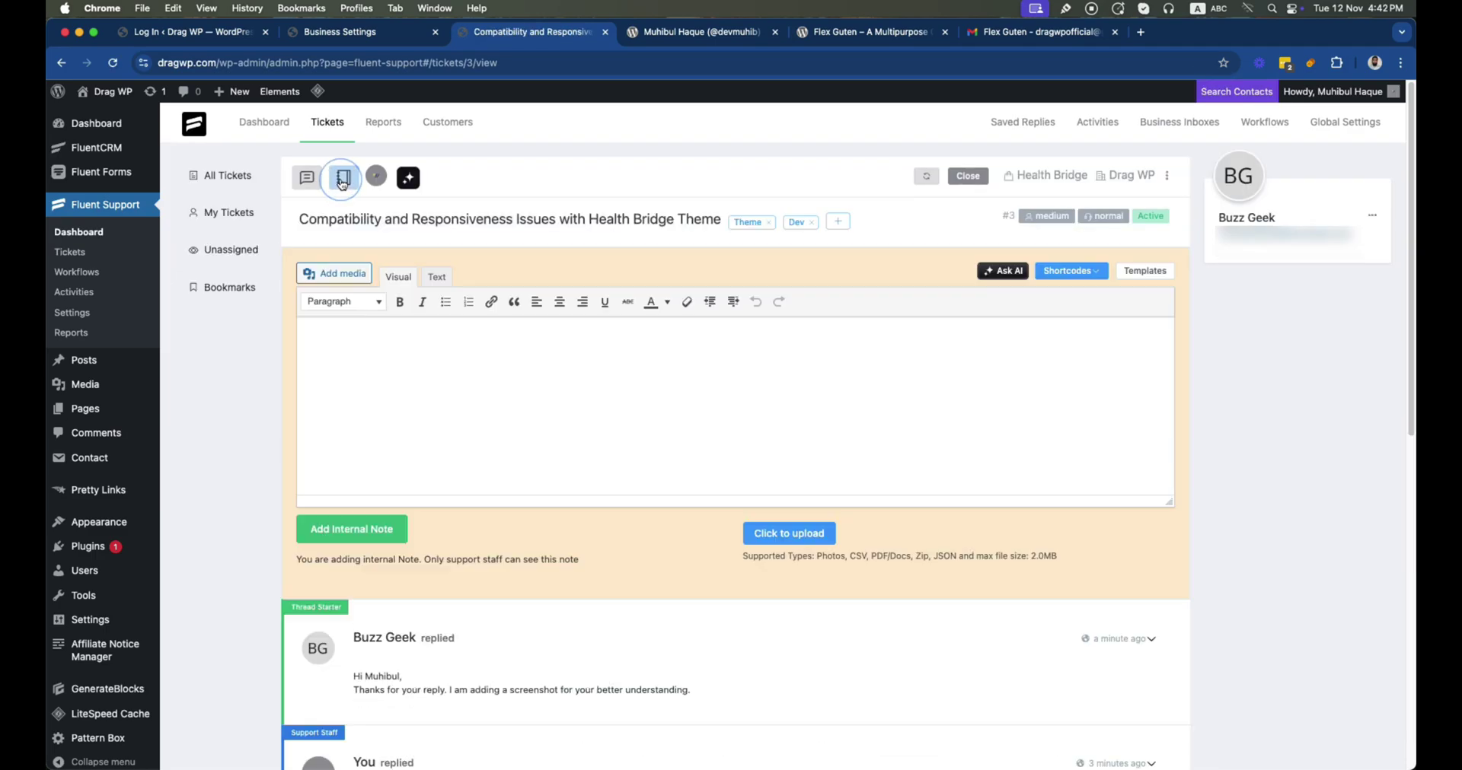
text(I need to ask the)
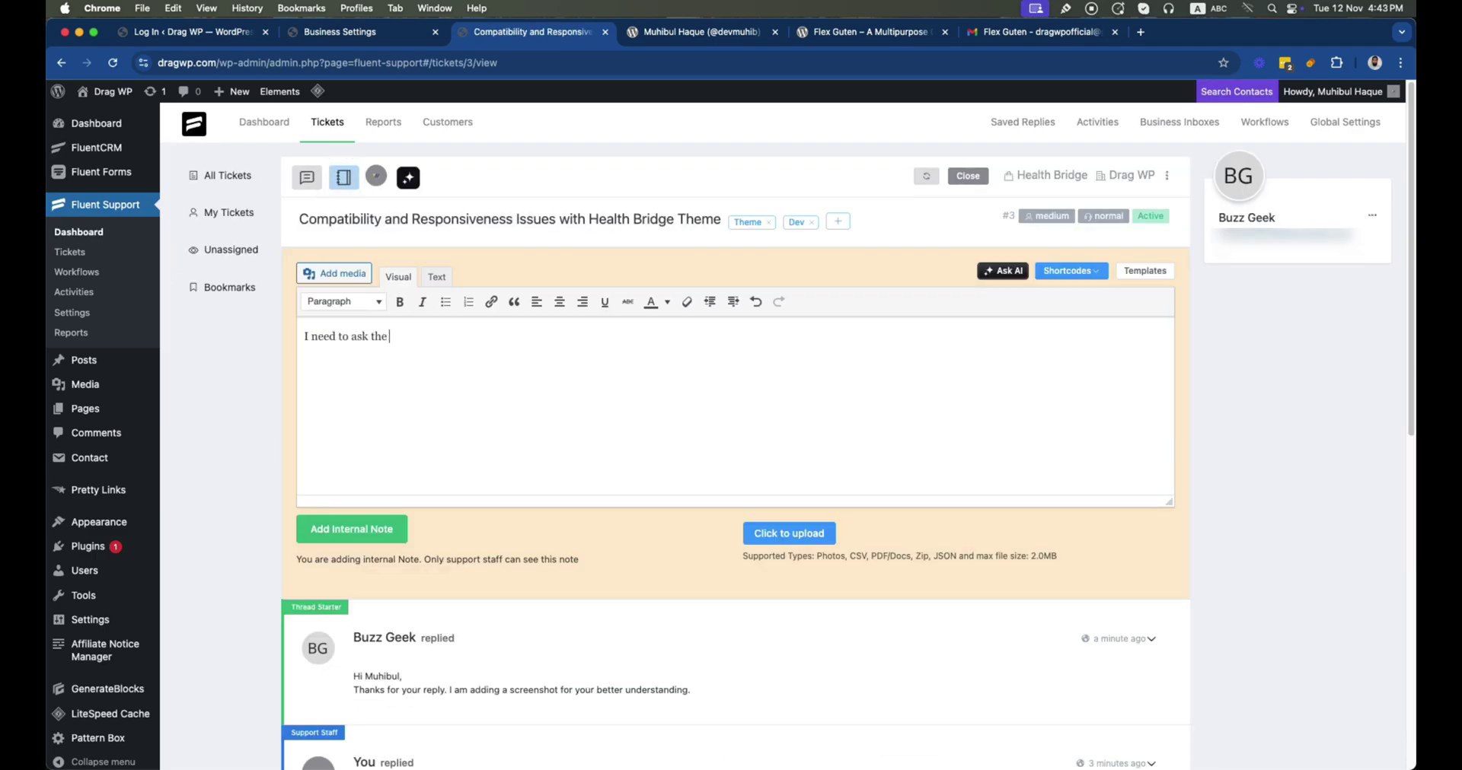
text( Dev team to solve the issue.)
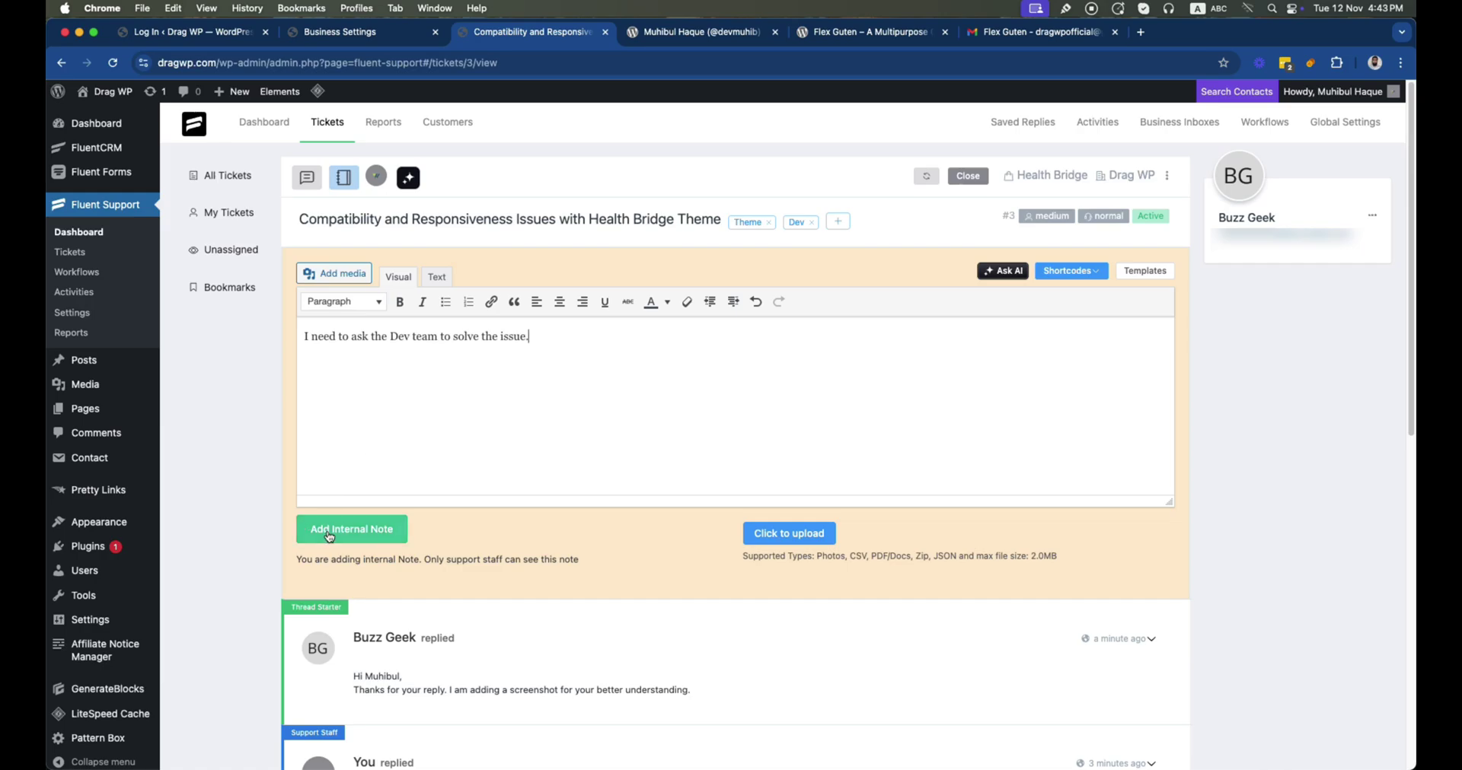
click(329, 537)
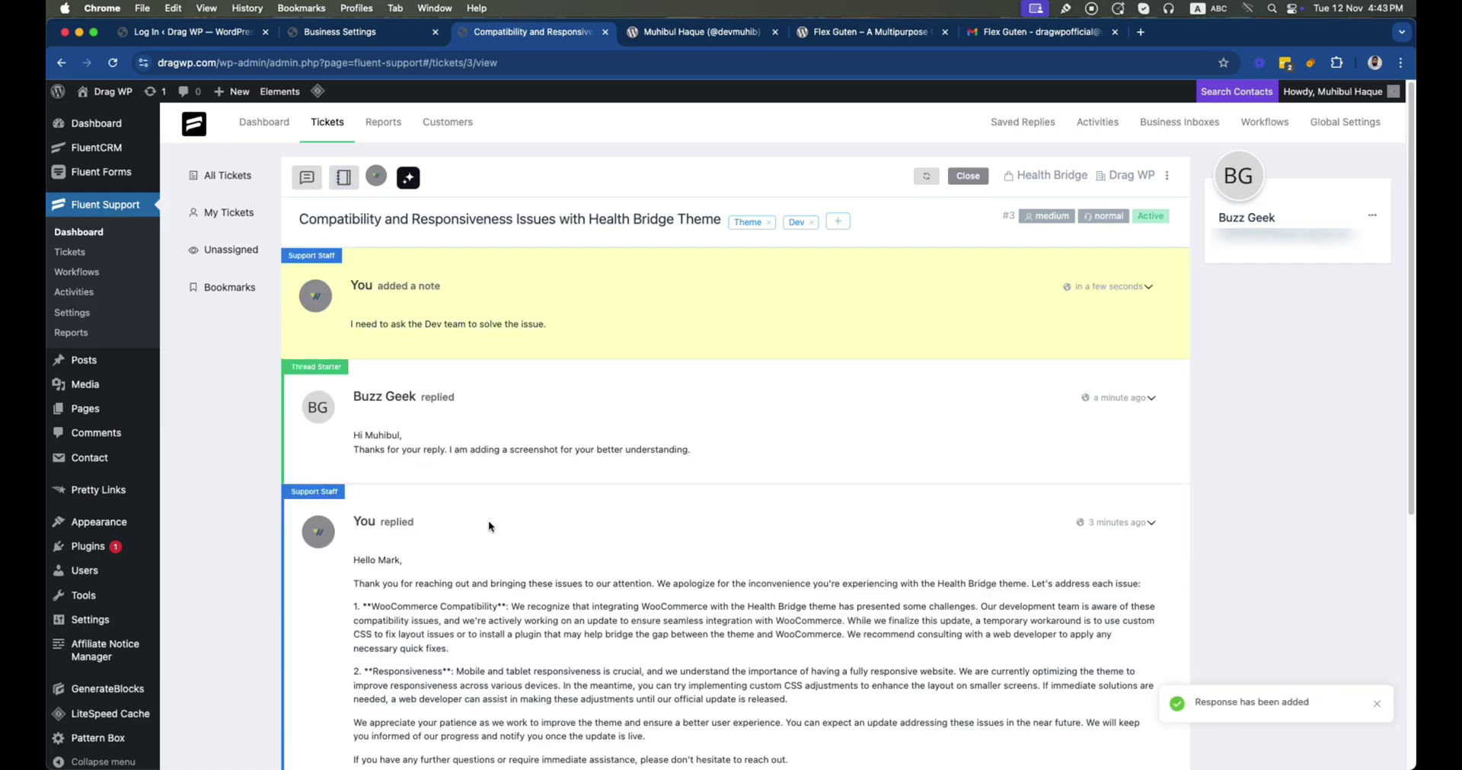
click(304, 179)
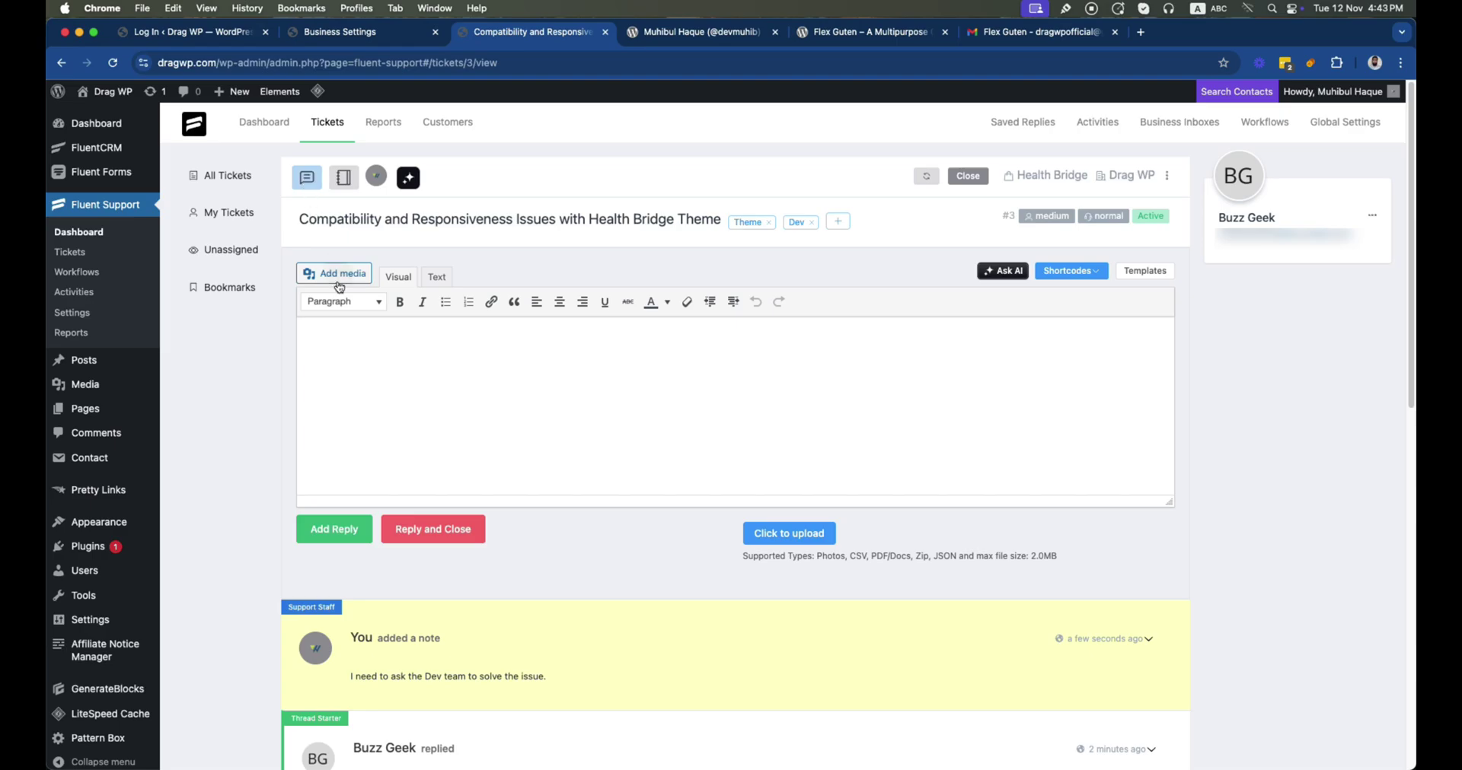
Start a new saved reply titled 'Provide More Information' from the Saved Replies page
click(80, 254)
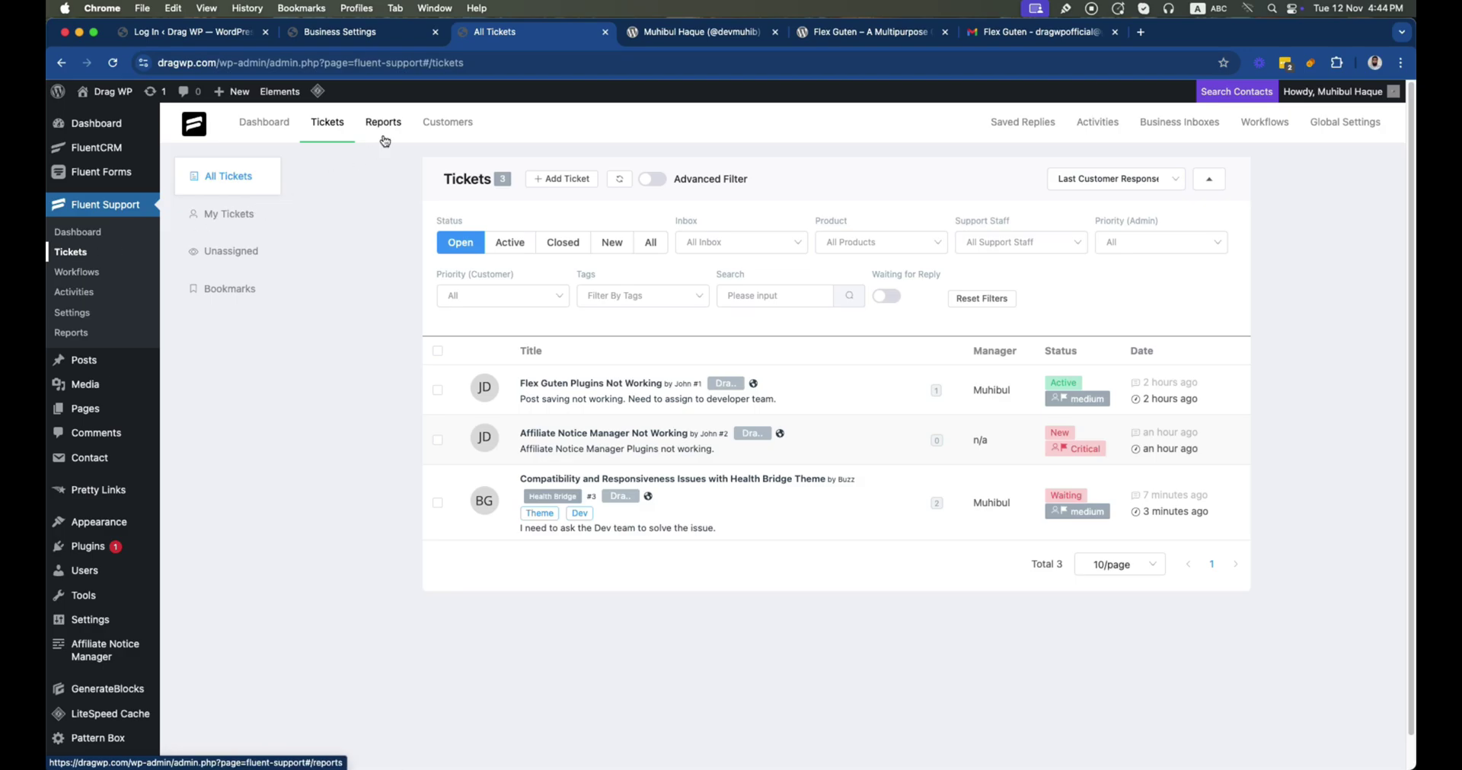
click(1022, 122)
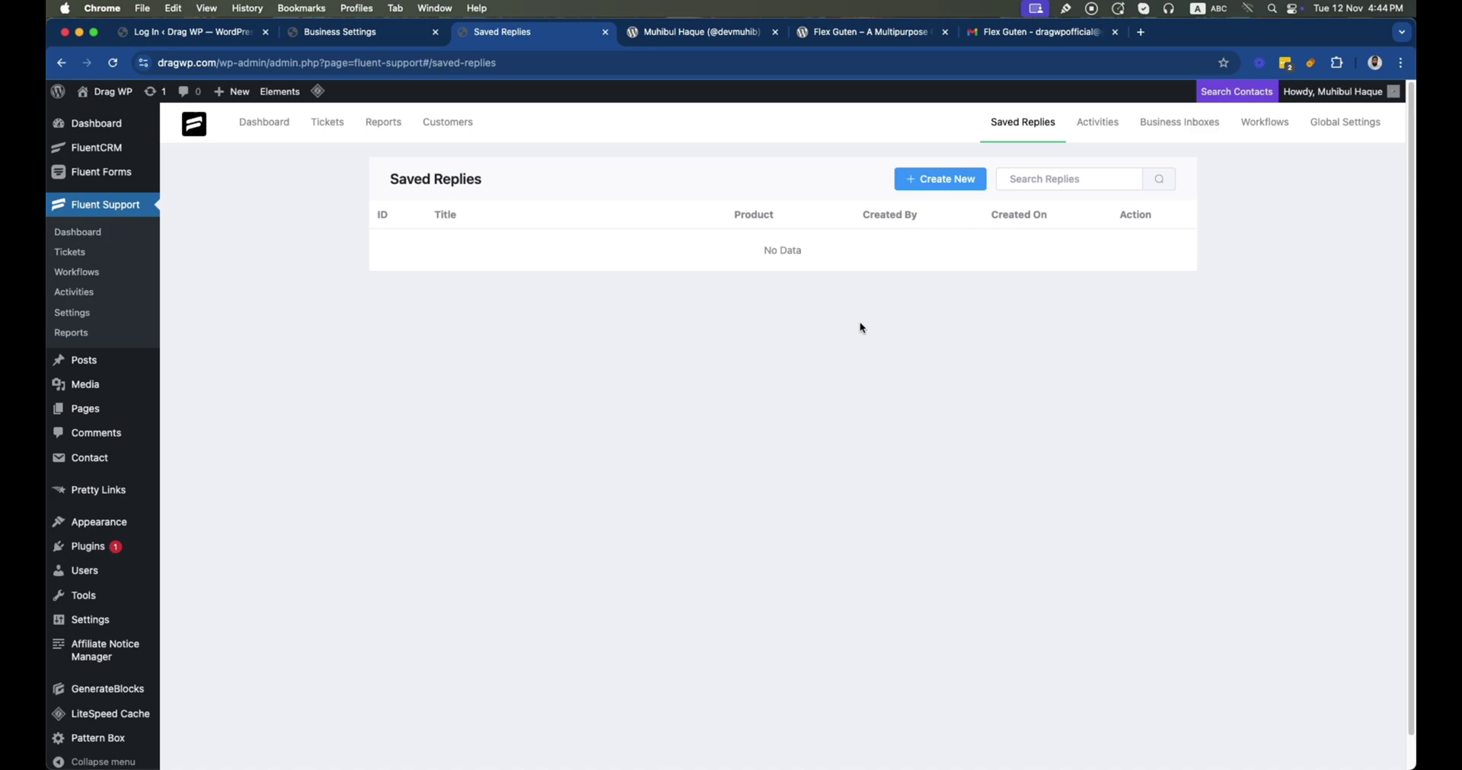
click(932, 185)
click(541, 198)
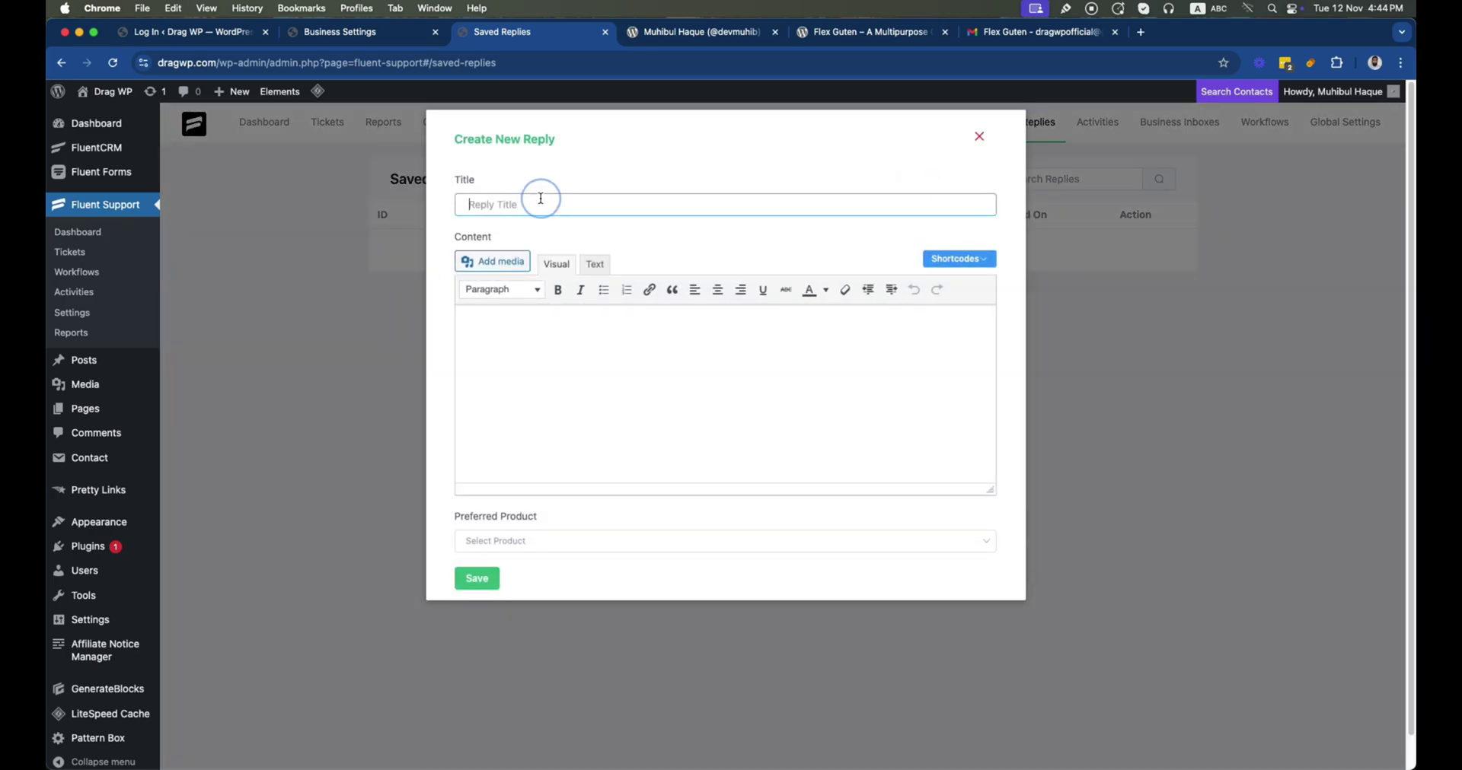
text(Provide More Information)
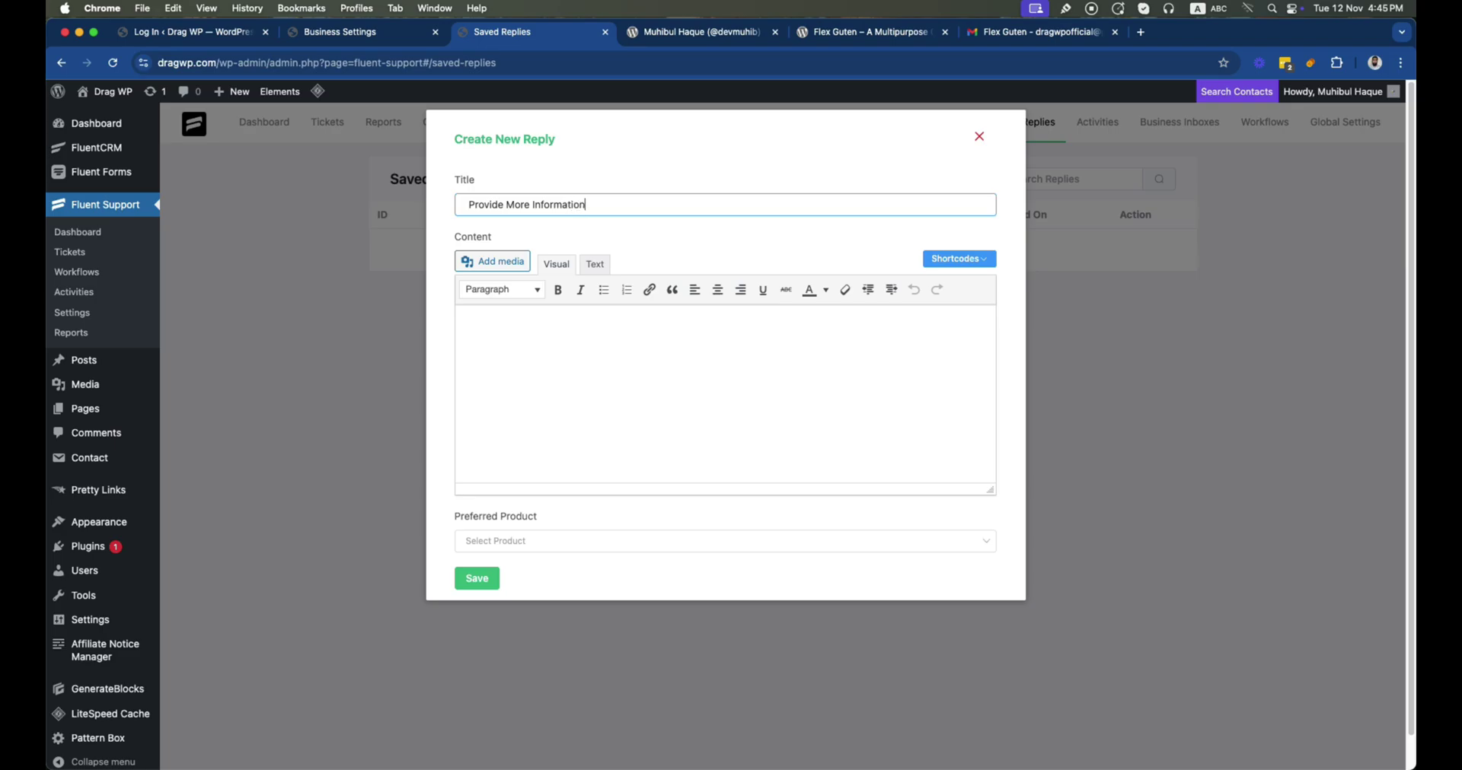
Write the body asking for a screenshot and page URL, set Preferred Product to Health Bridge, and save
click(511, 384)
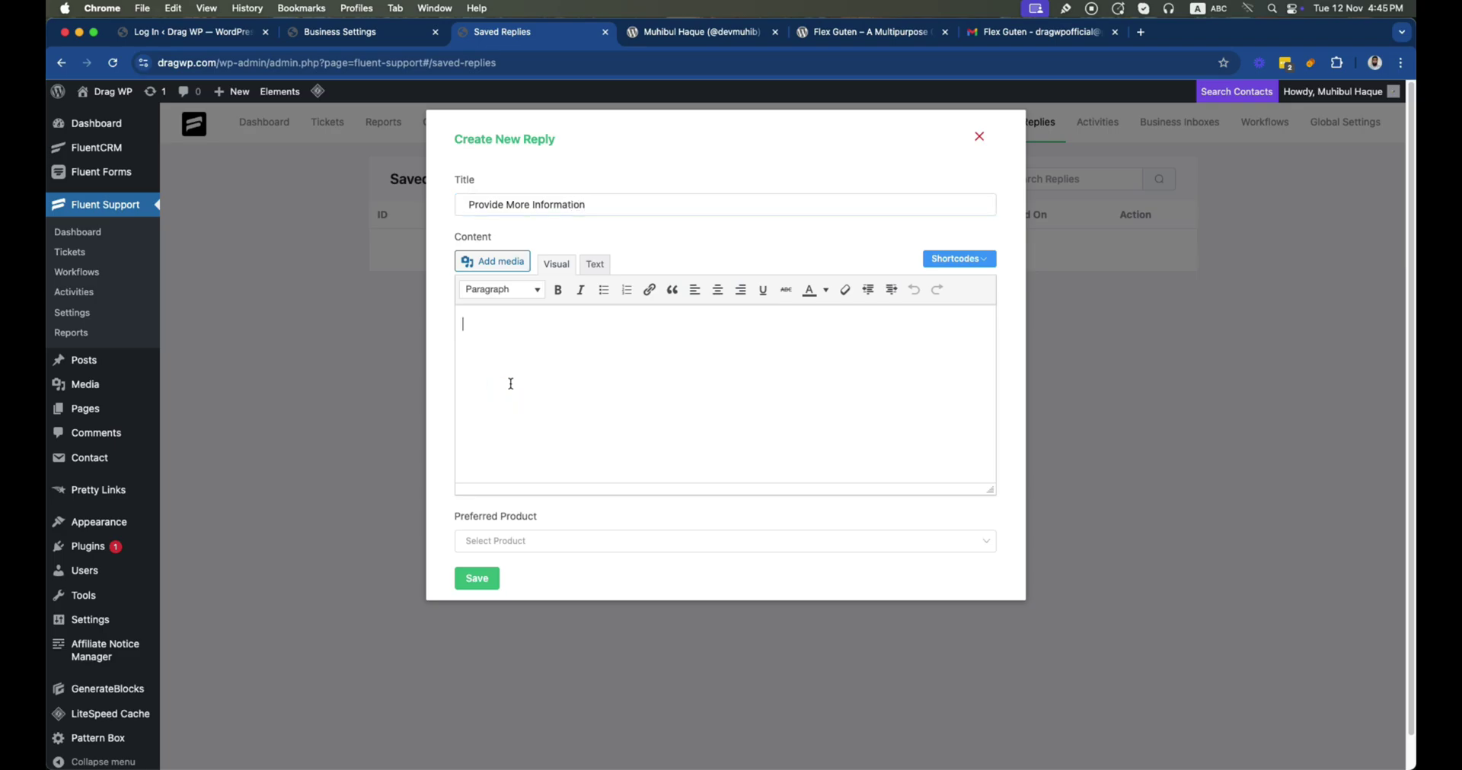
text(Hello {{customer.first_name}} Thanks for reaching us. To ensure better support, please)
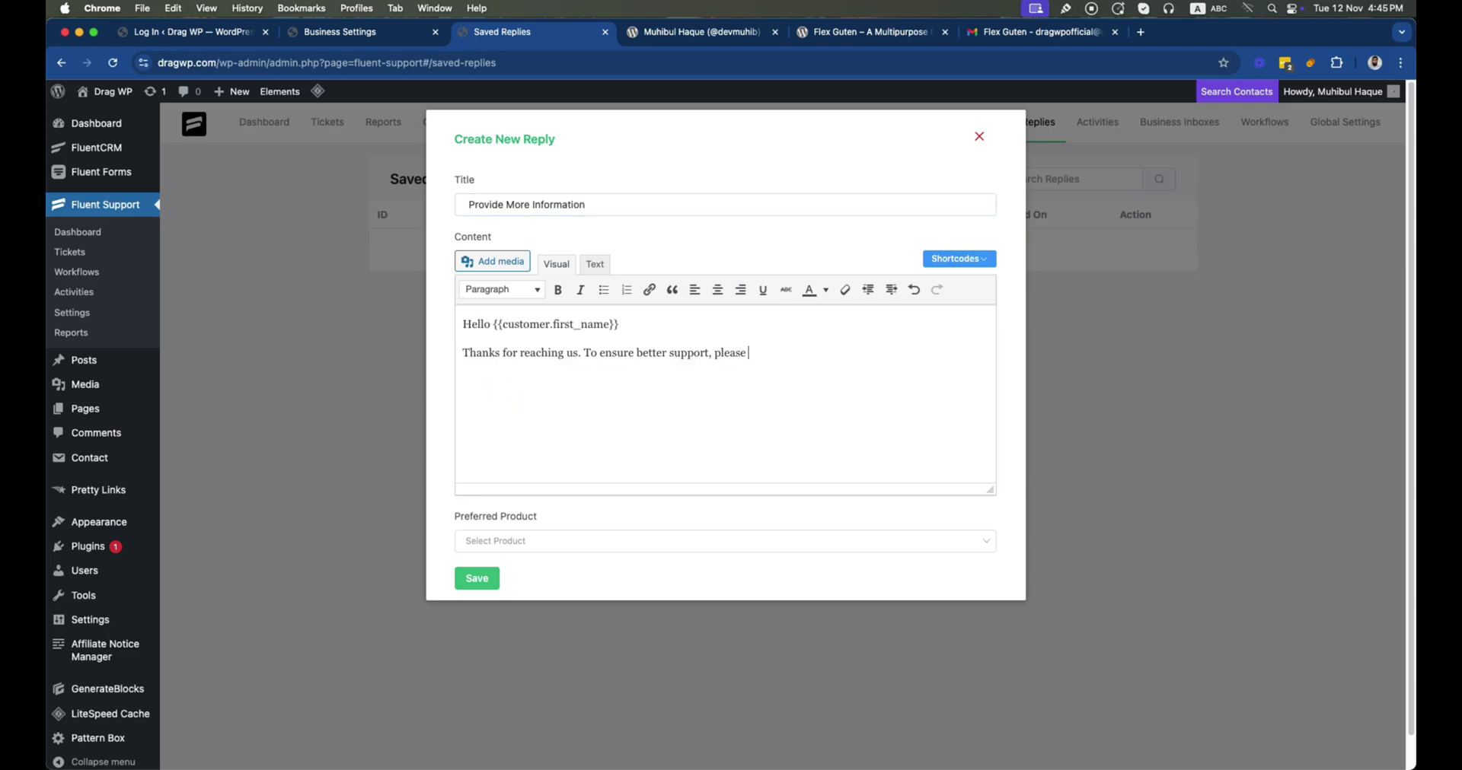
text(share a screenshot and the page URL where you are exactly)
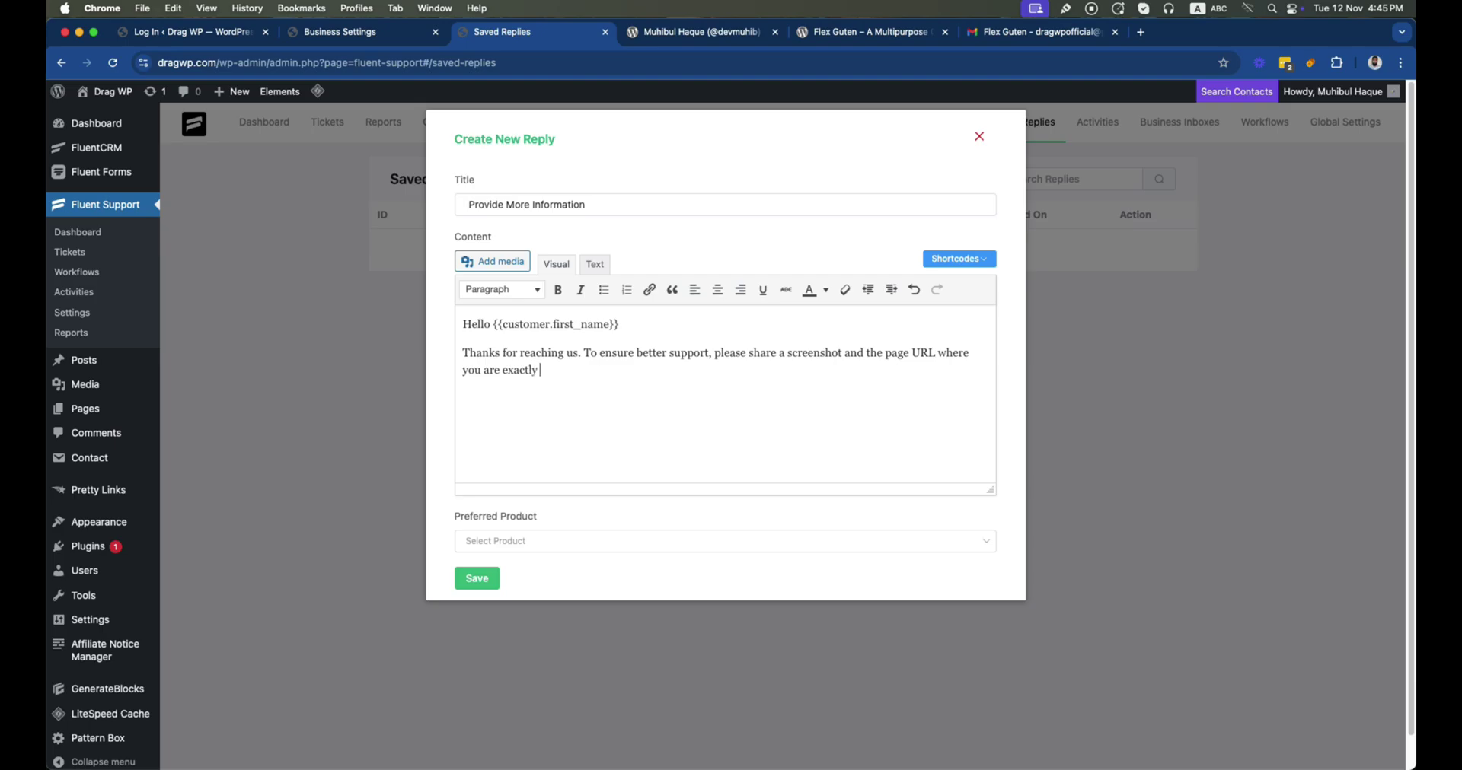
text( experiencing the issue. )
text(Thanks)
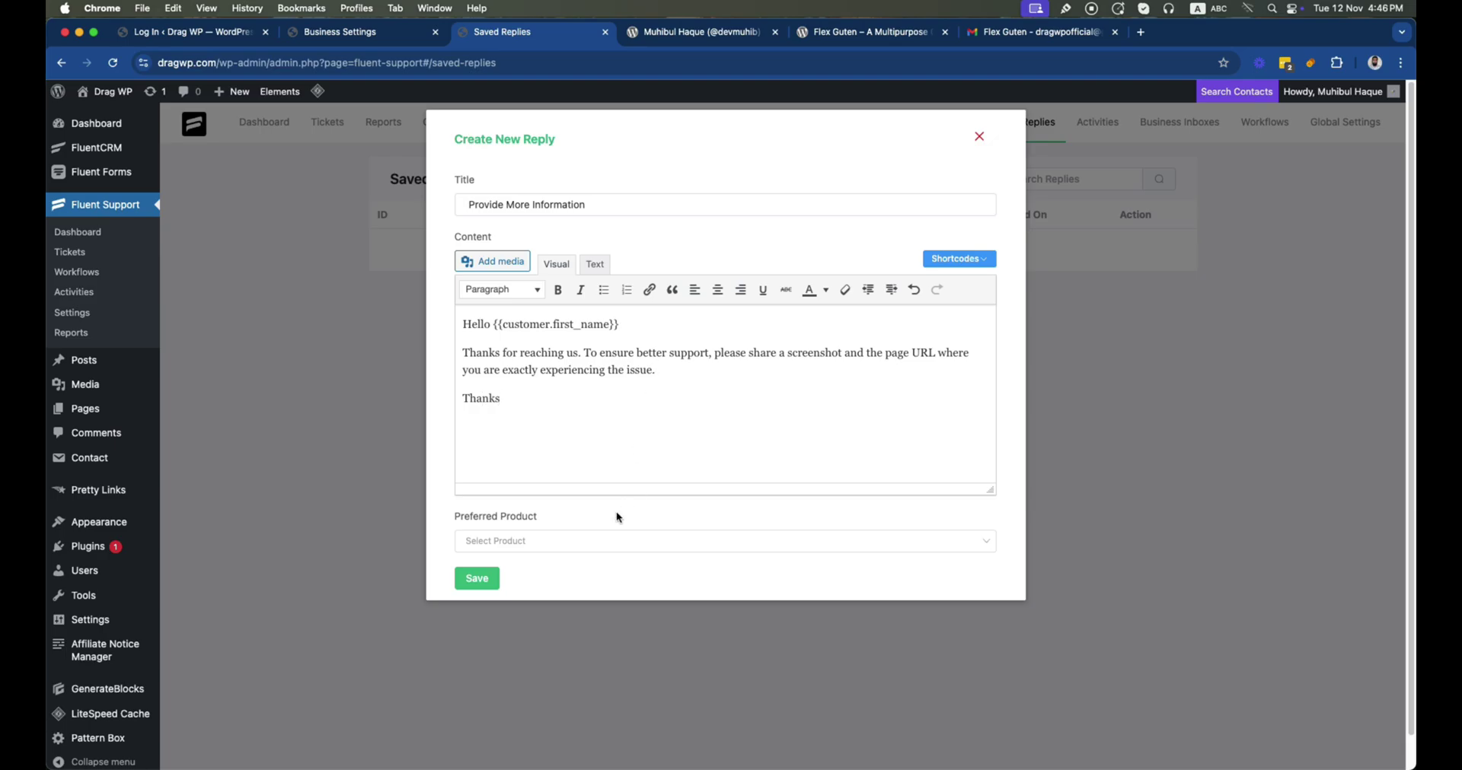
click(605, 541)
click(567, 632)
click(486, 585)
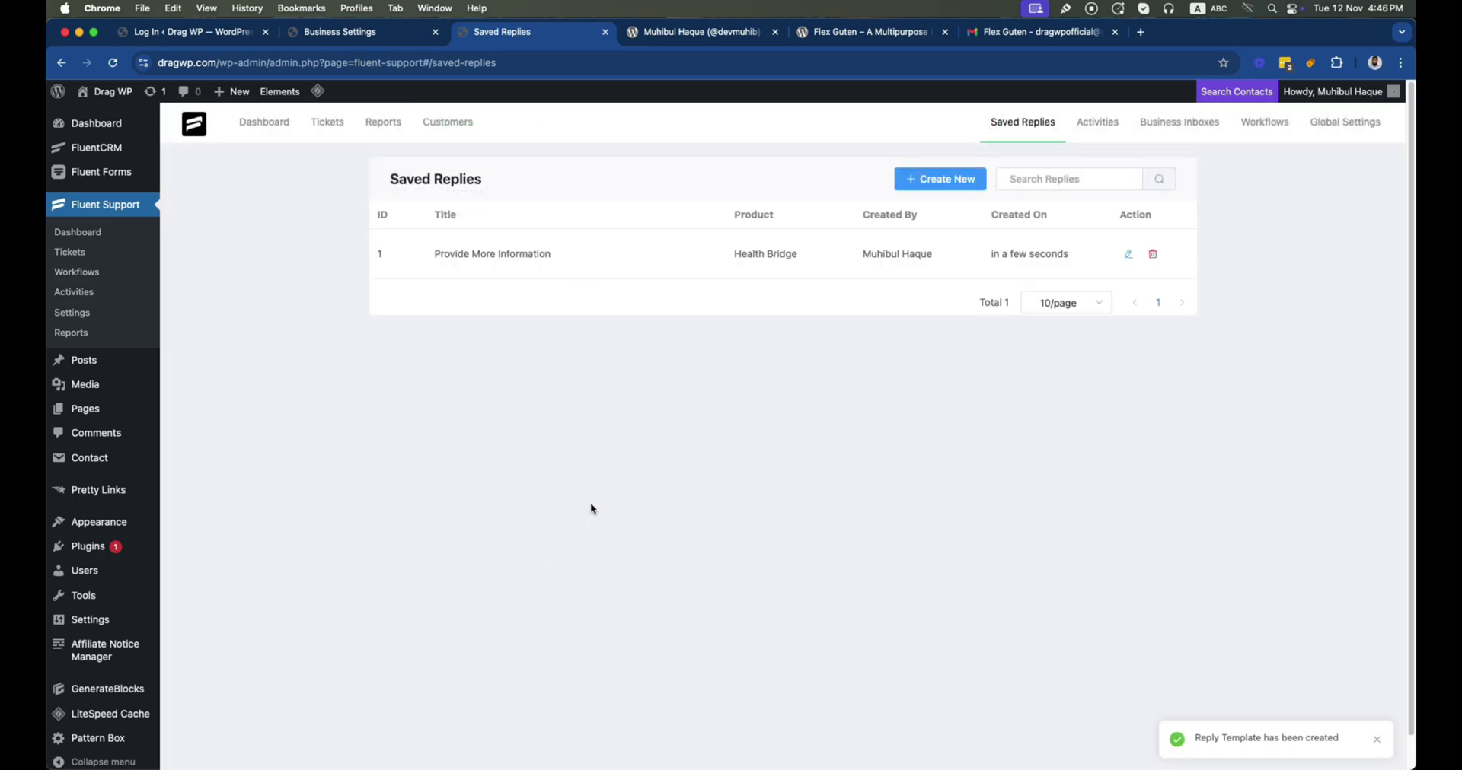
Open ticket #3 from the Tickets list and start a reply
click(69, 252)
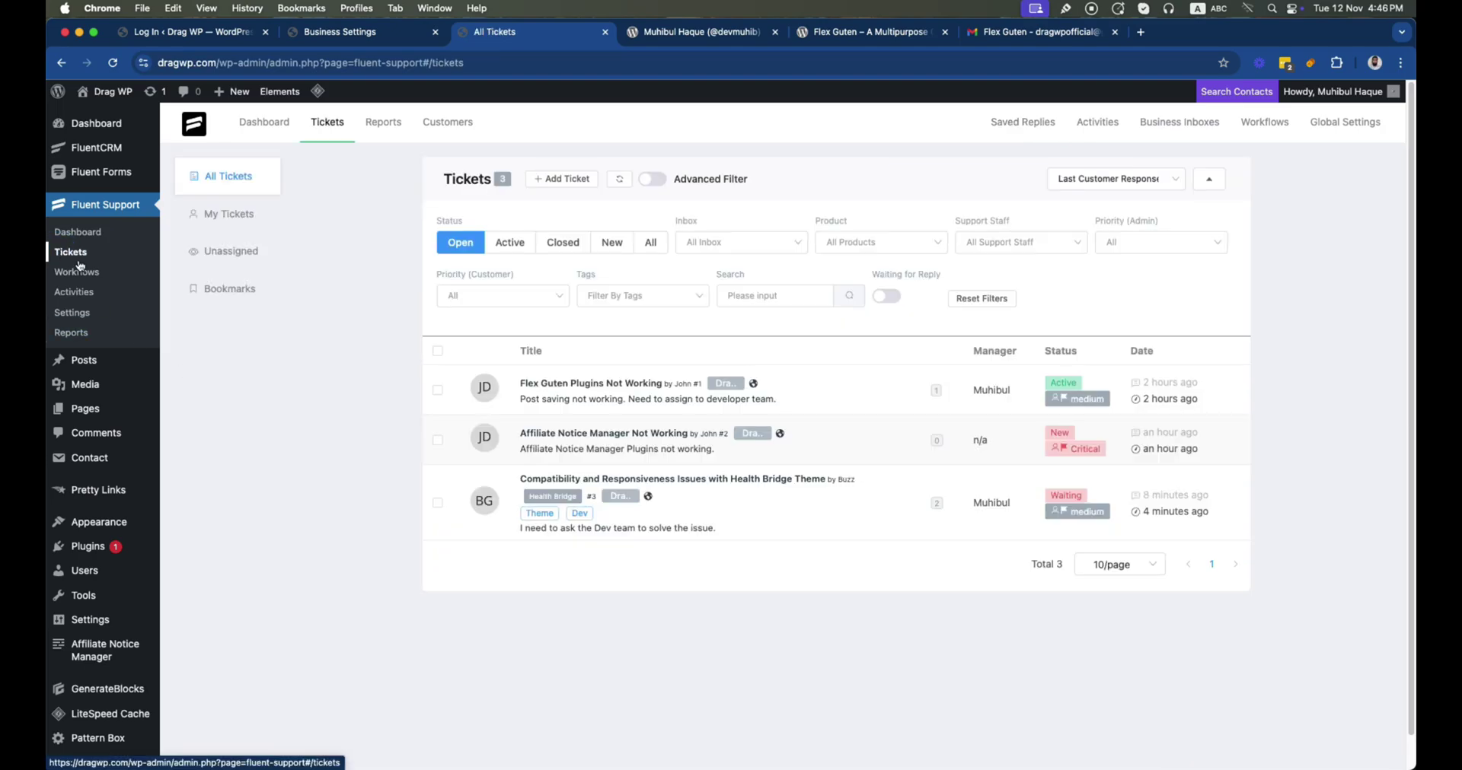
click(720, 490)
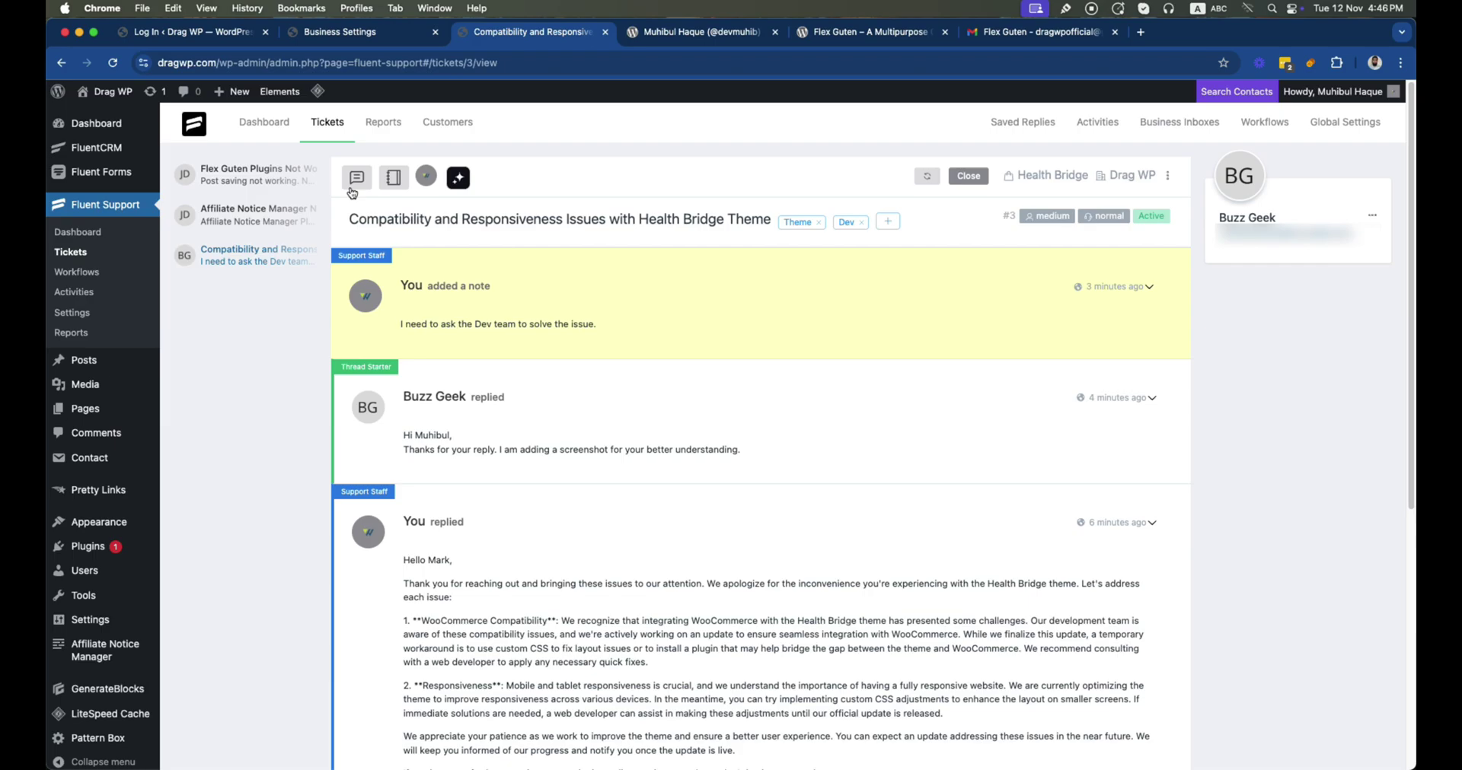
click(355, 181)
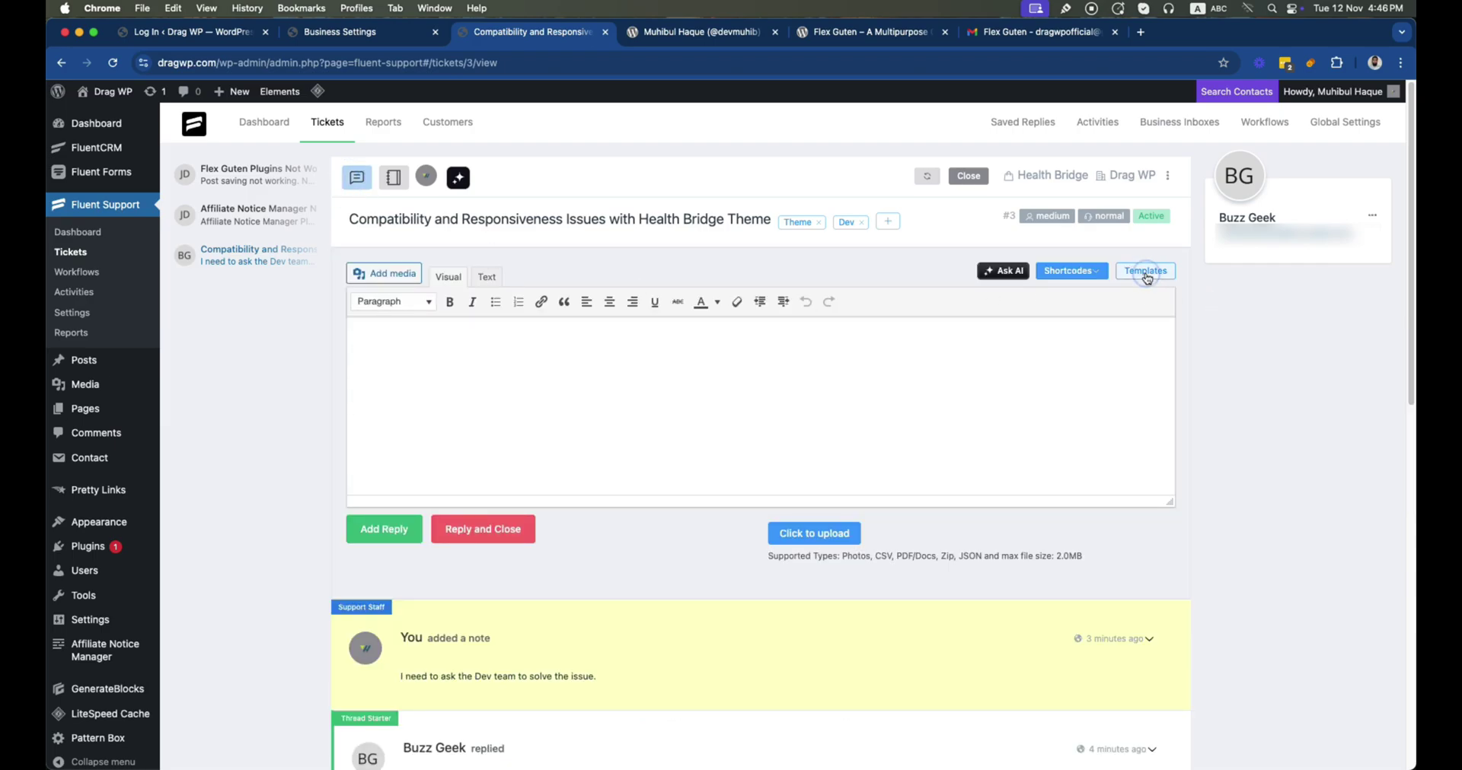
Insert the Health Bridge 'Provide More Information' template and post it as the reply
click(1146, 276)
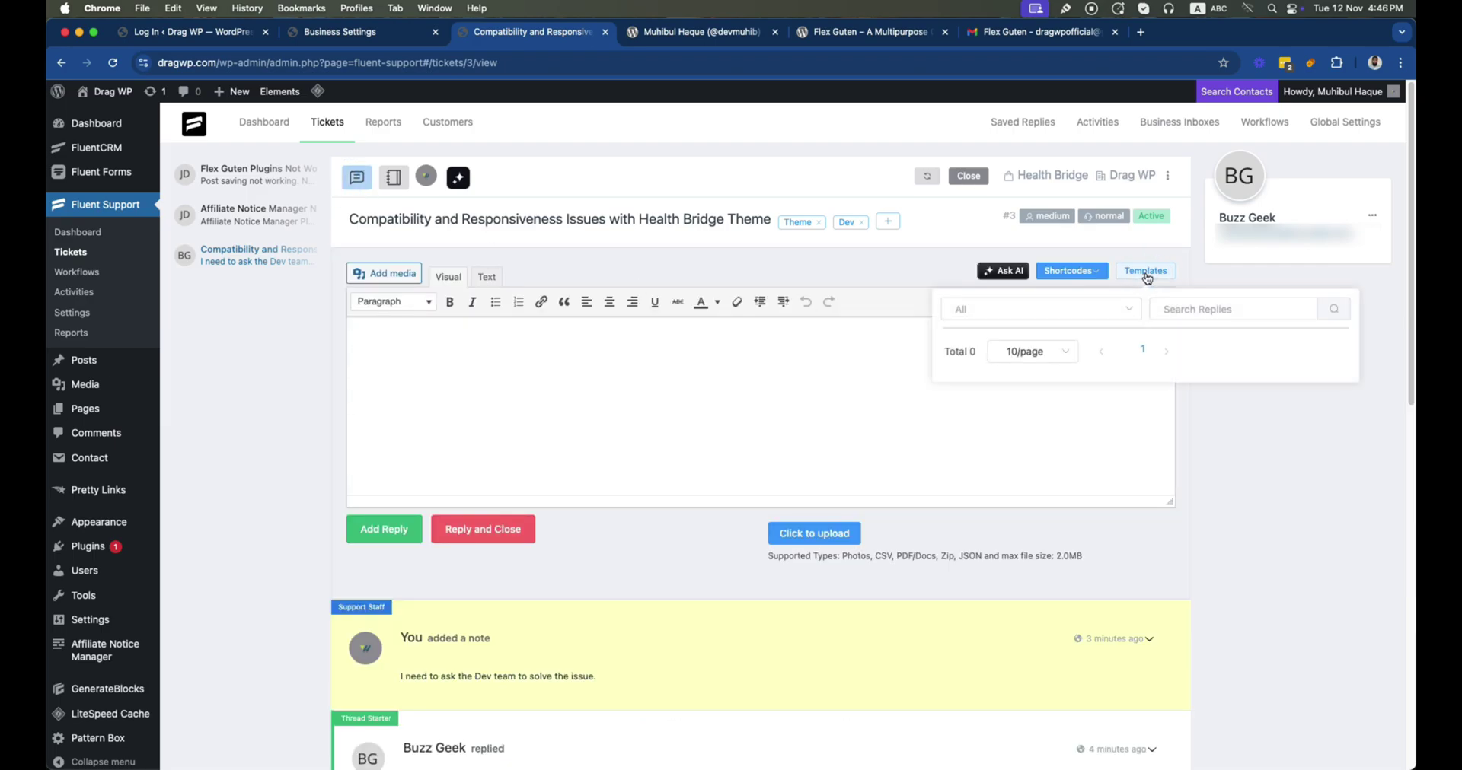
click(1130, 312)
click(1026, 399)
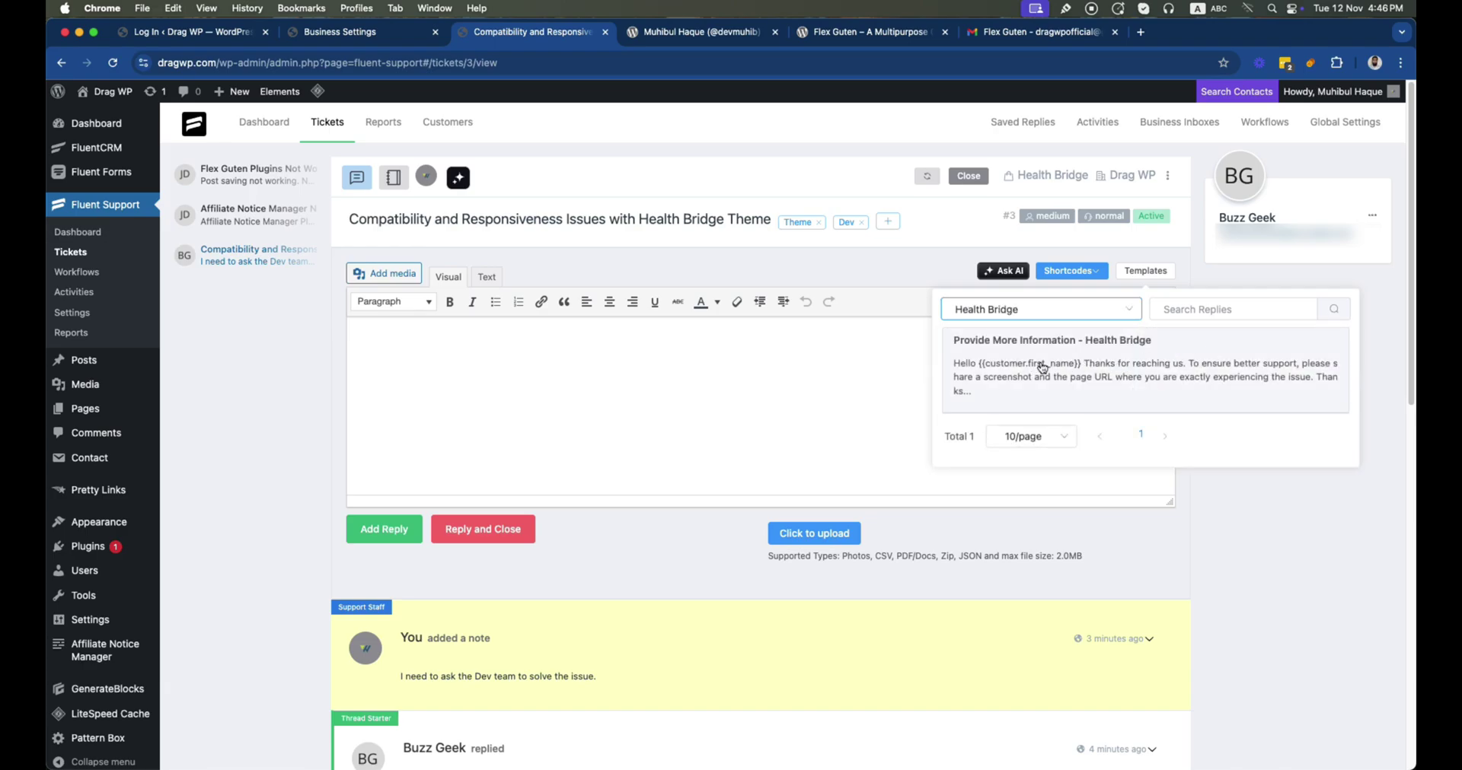
click(1042, 367)
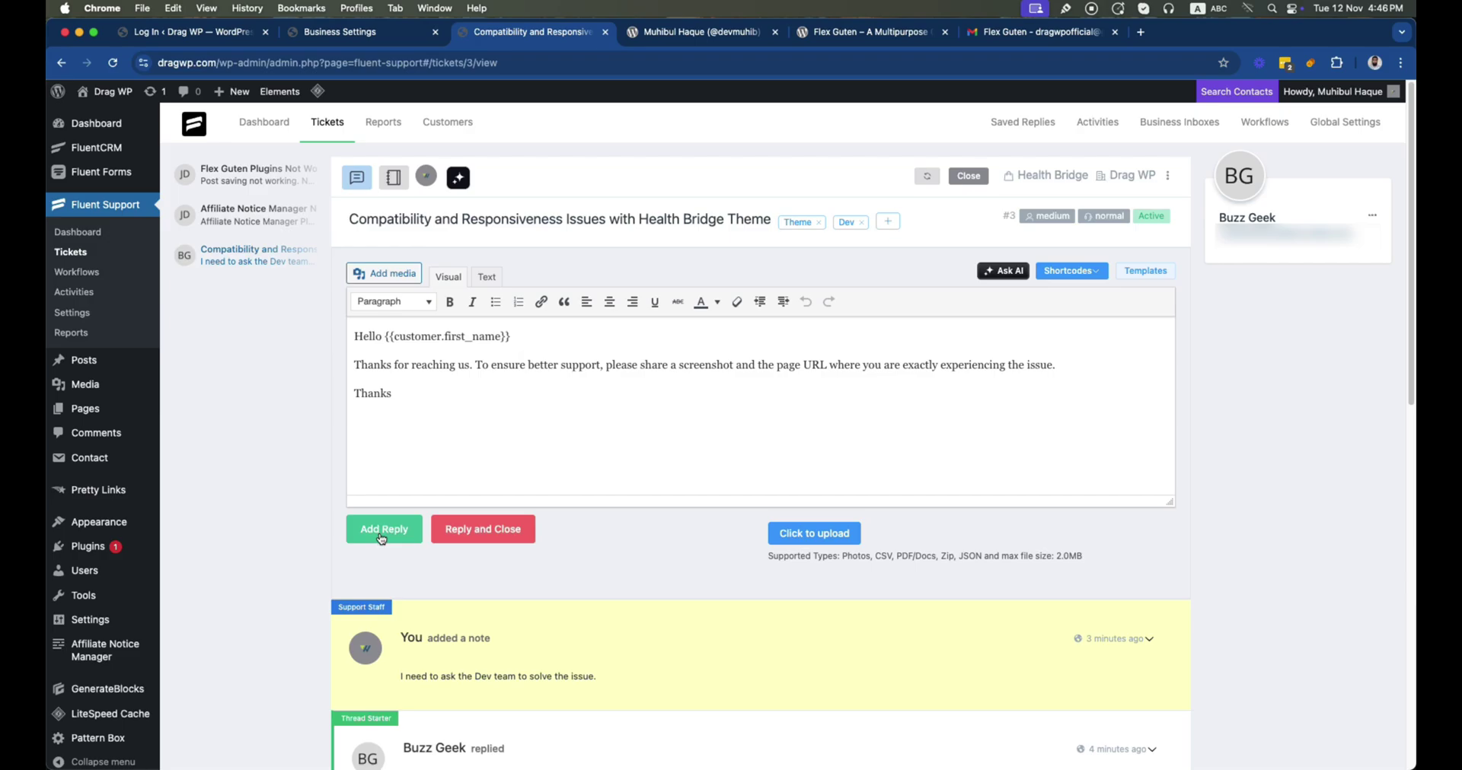
click(381, 536)
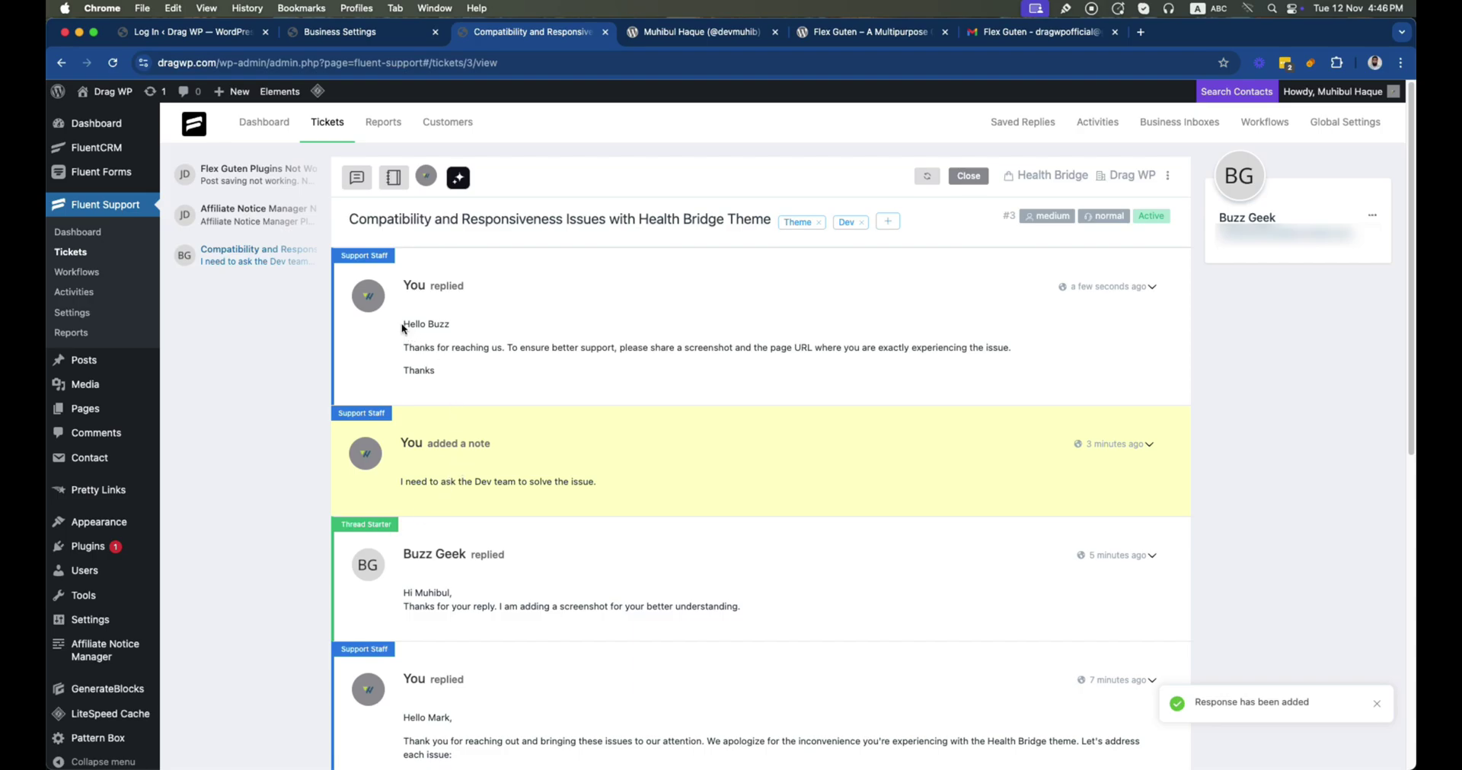
drag(403, 329, 506, 375)
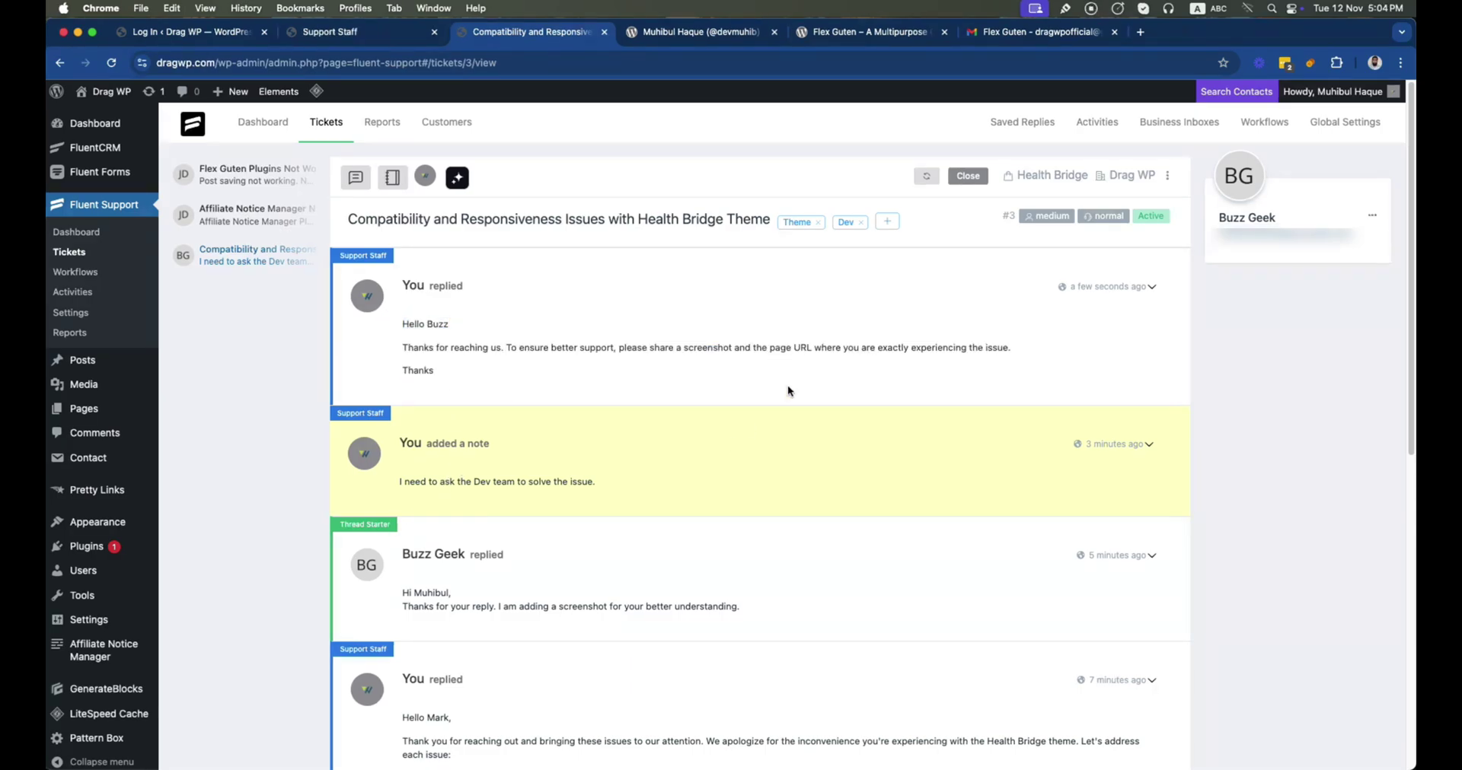
Open the Add New form under Global Settings > Support Staff
click(1264, 126)
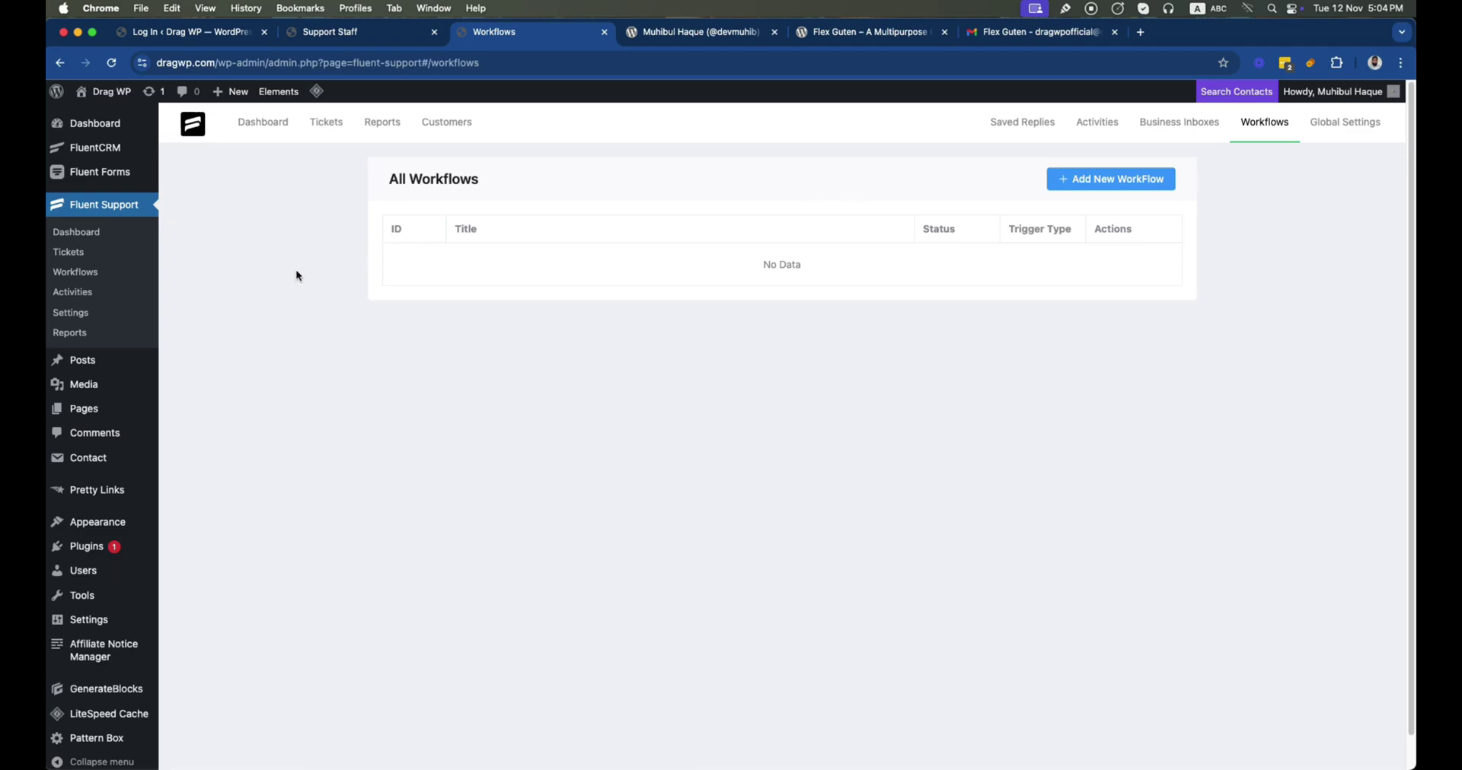
click(70, 313)
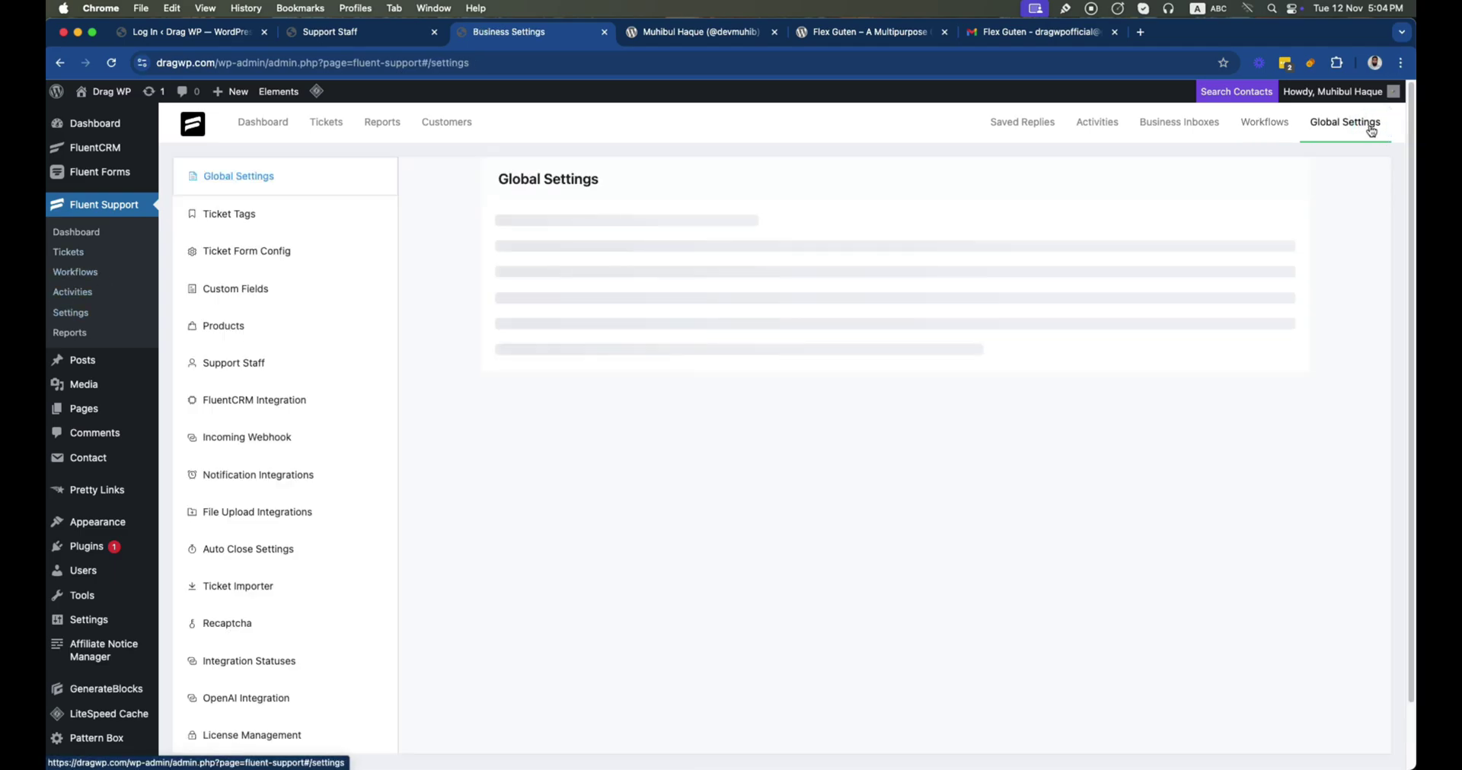
click(248, 380)
click(1084, 180)
Fill in the new agent's e-mail, first name, last name and the Marketing Lead title
click(428, 204)
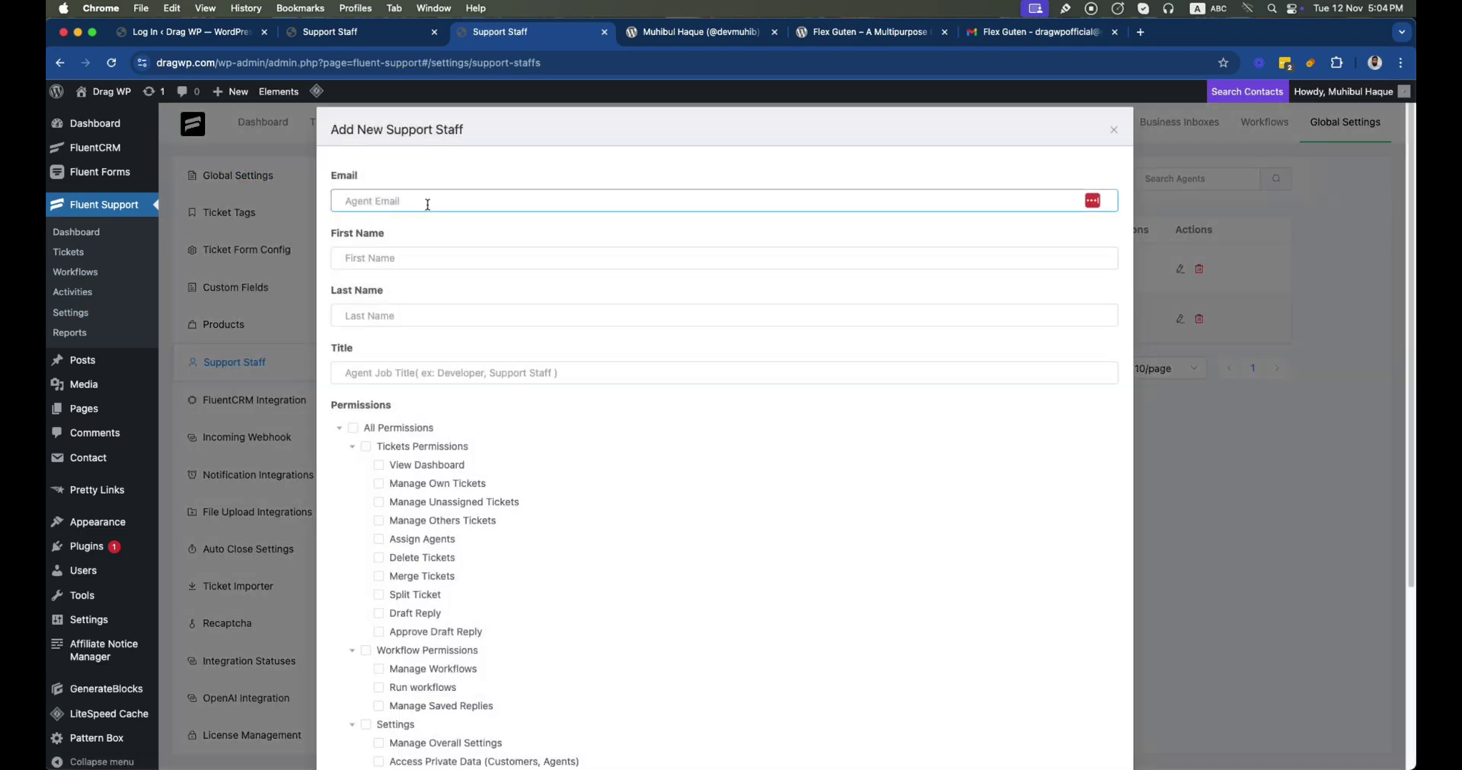
key(Tab)
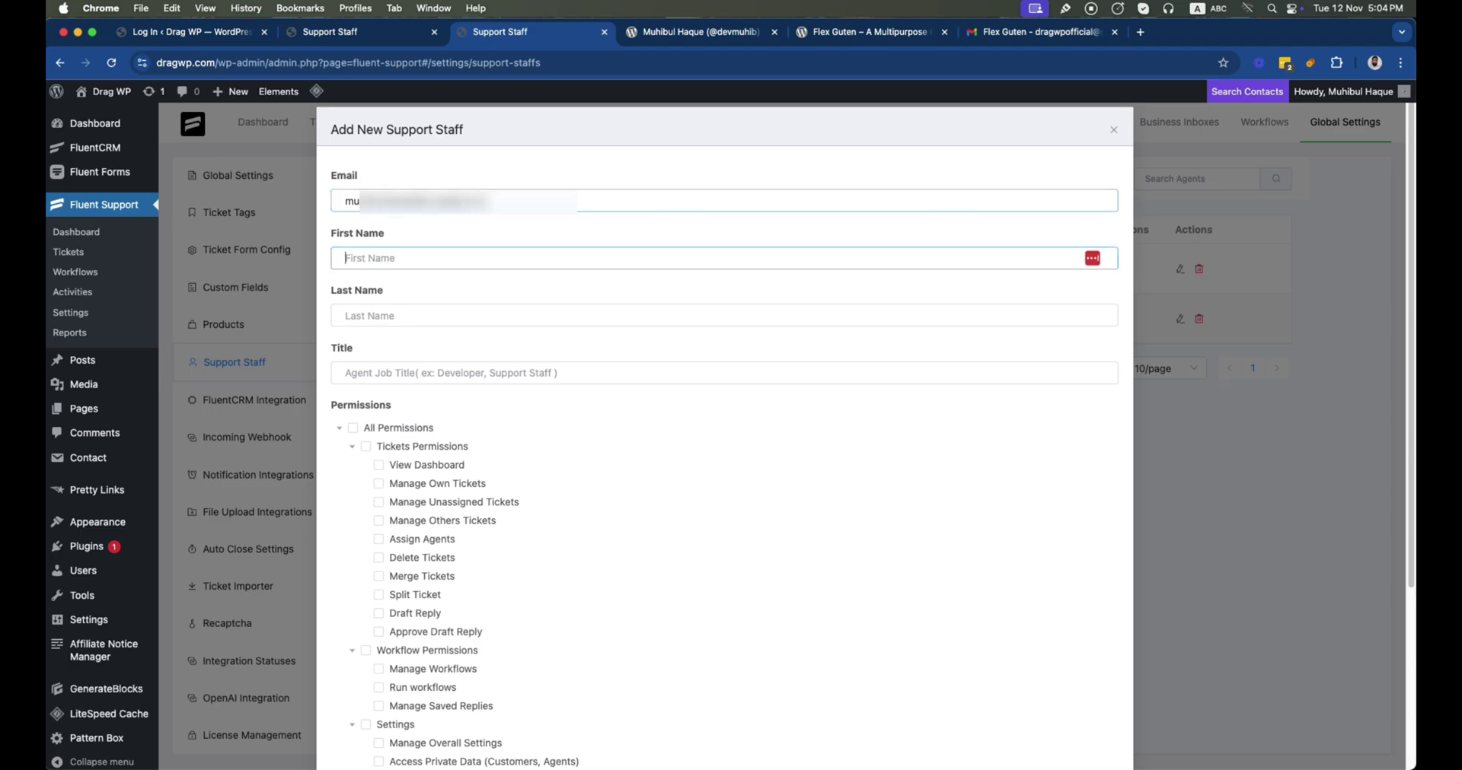
key(Tab)
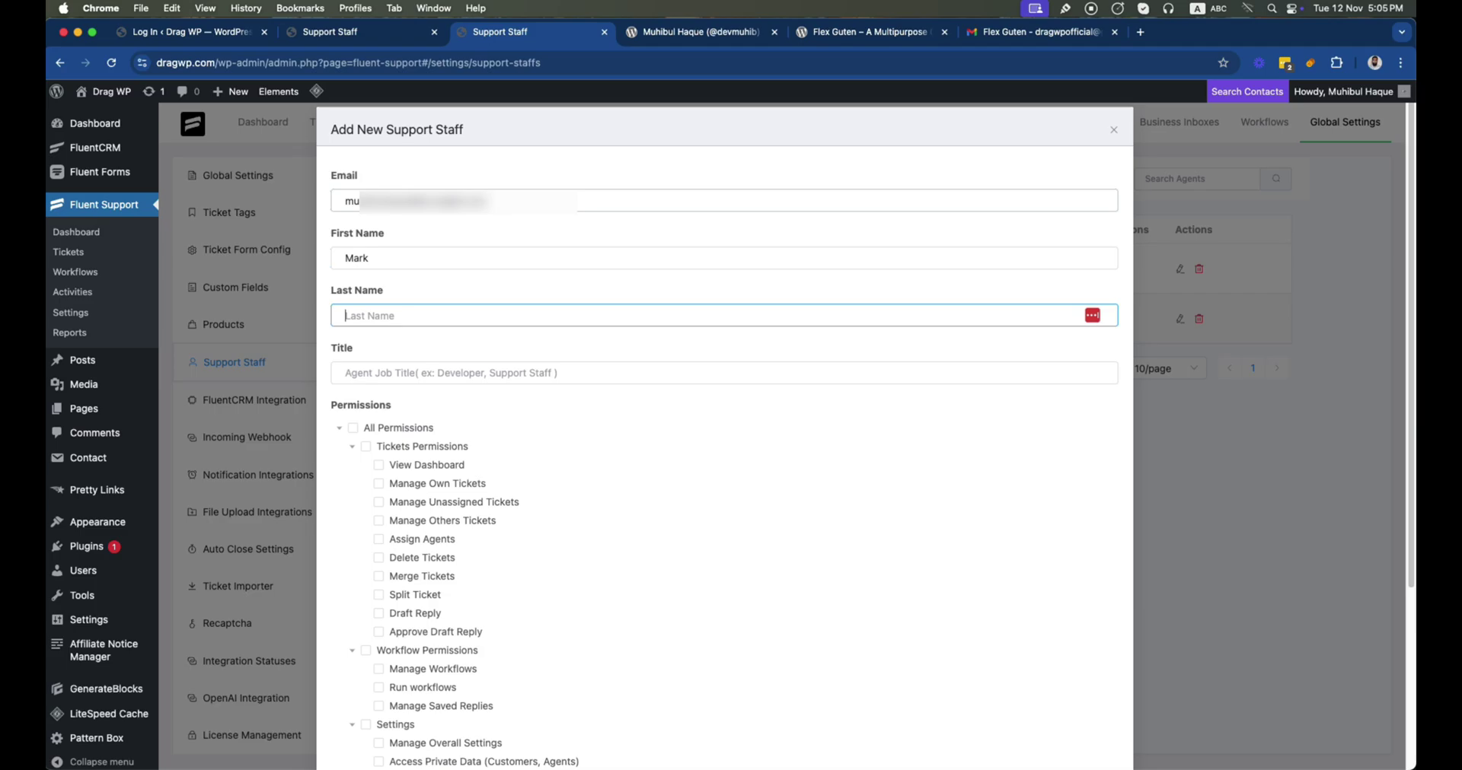
click(402, 374)
text(Mar)
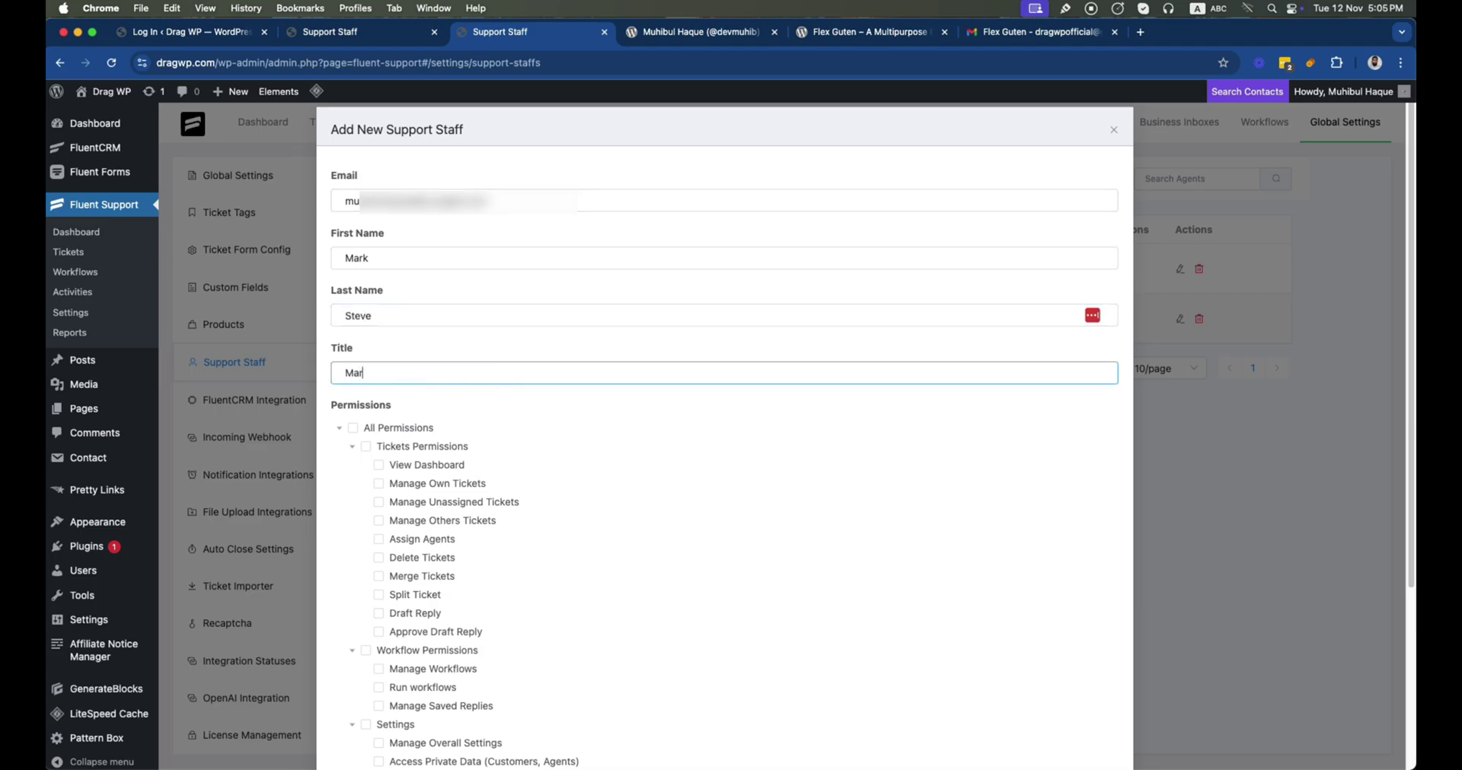
text(keting Lead)
text(Mark ()
Grant All Permissions, add the staff member, then go to Workflows
click(352, 428)
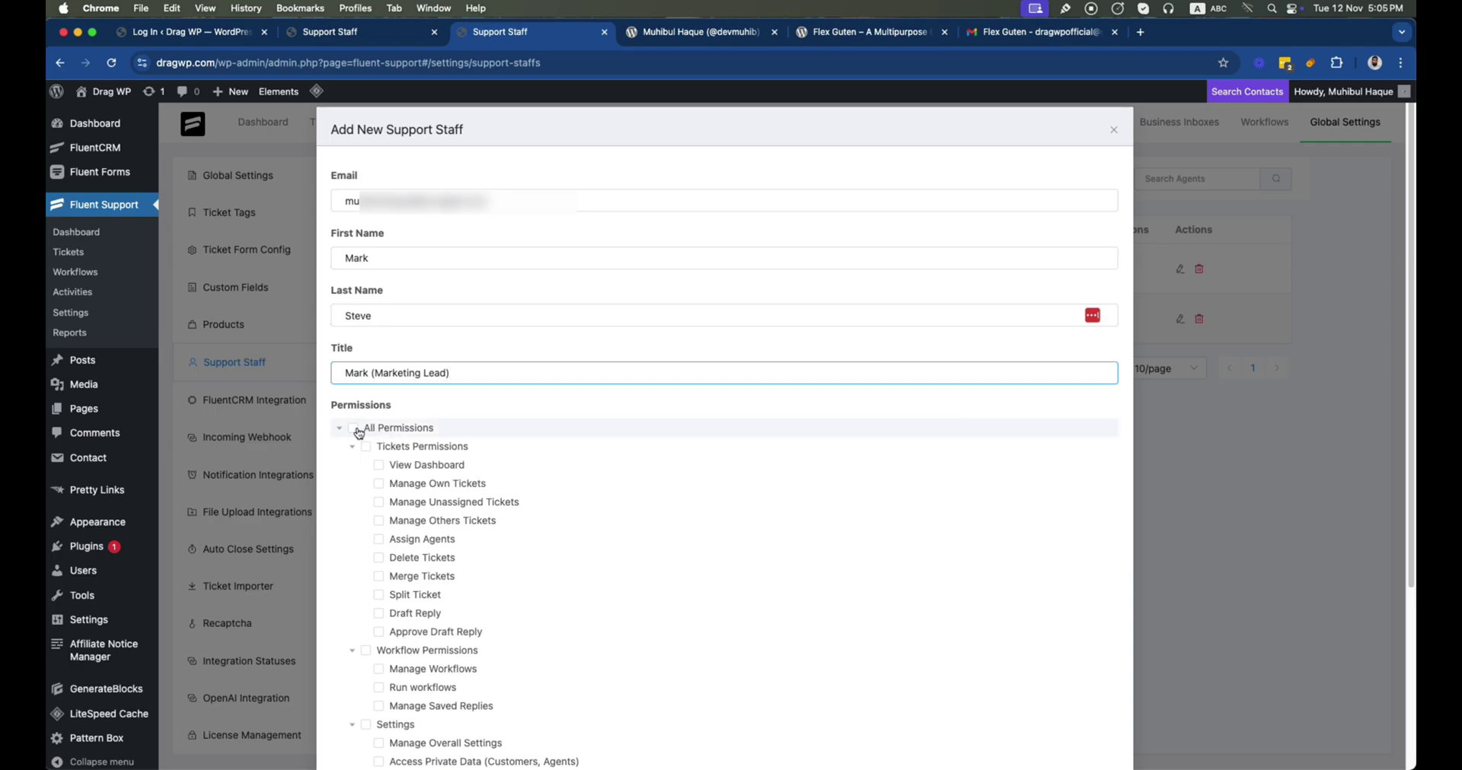
scroll(937, 551, down, 4)
click(1088, 706)
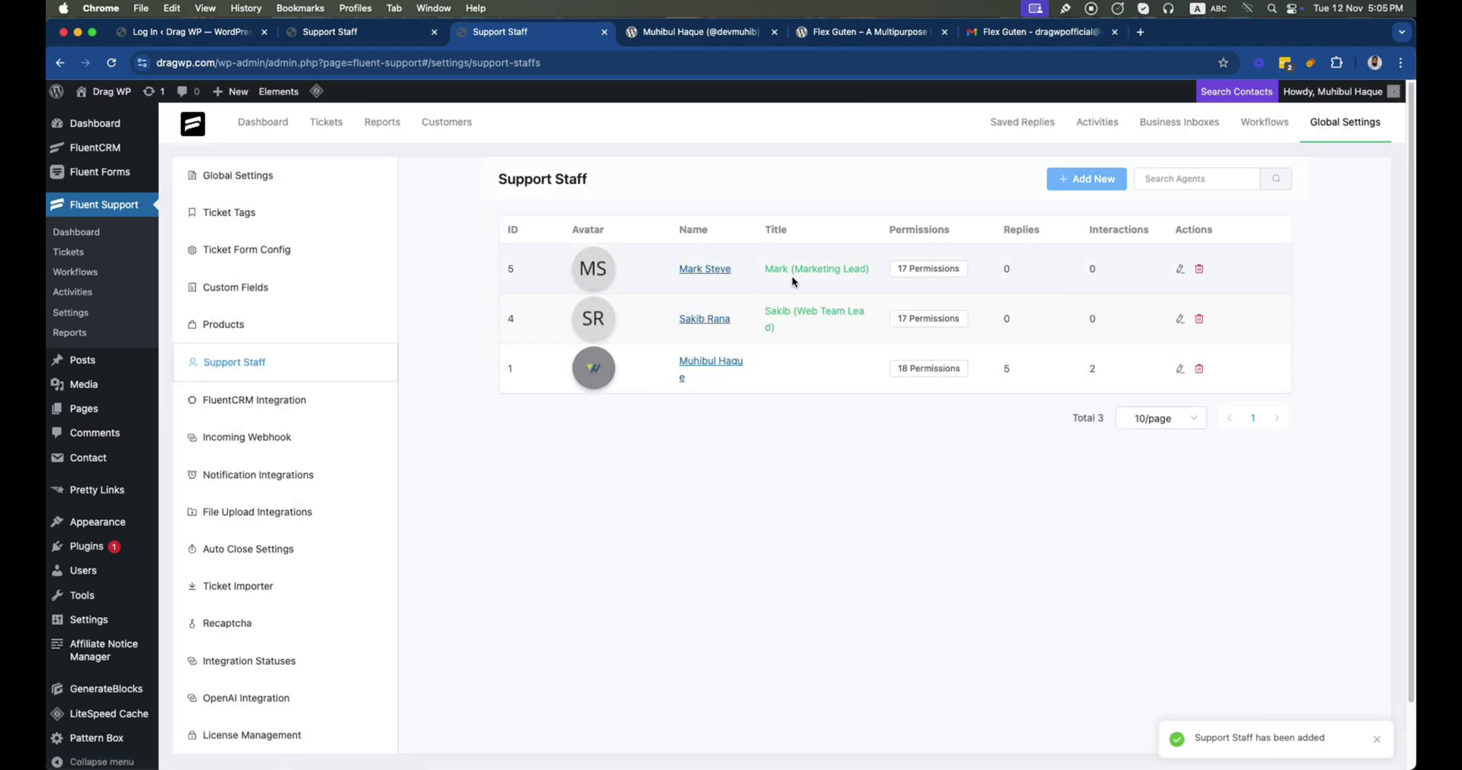
click(1264, 121)
Create a new workflow named 'Sales Lead Support'
click(1159, 174)
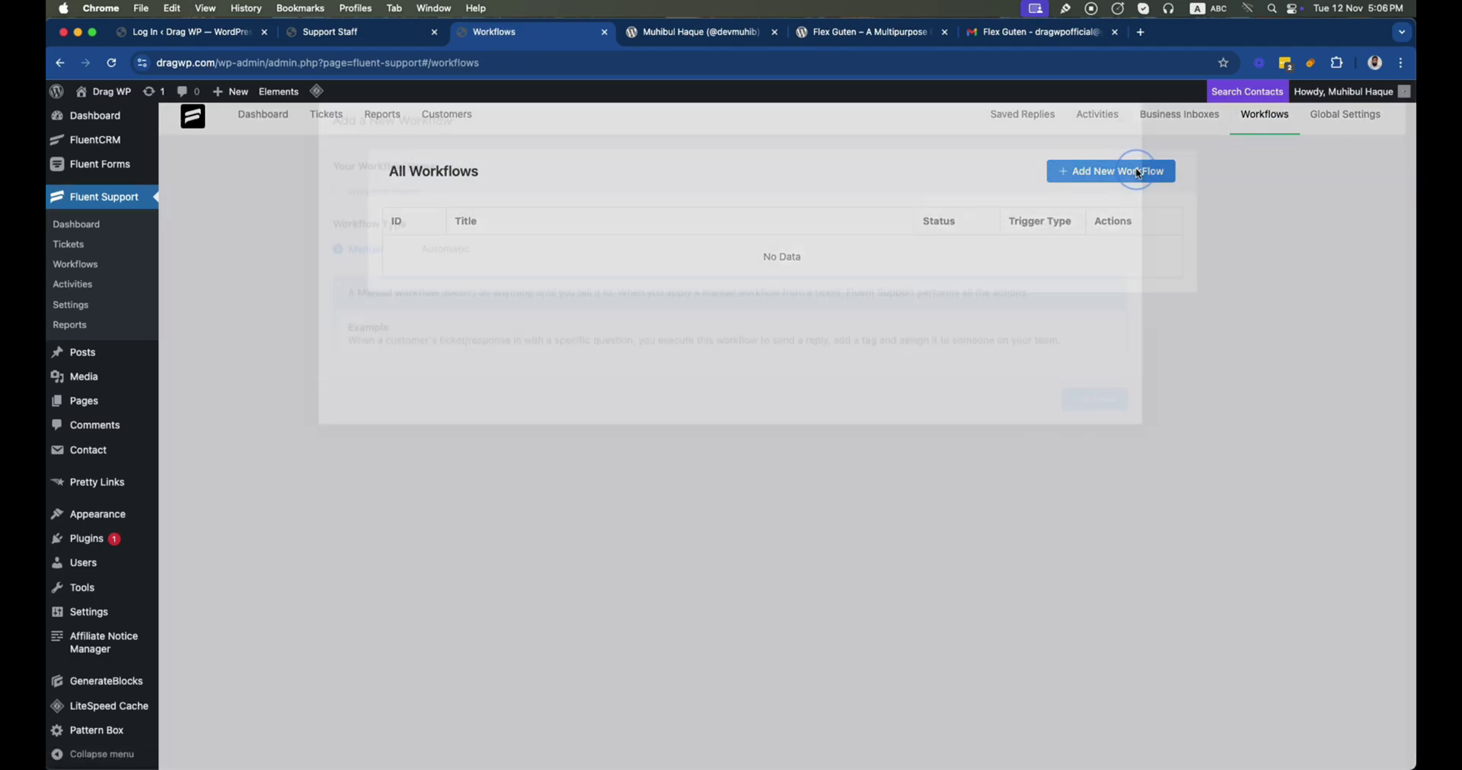
click(456, 204)
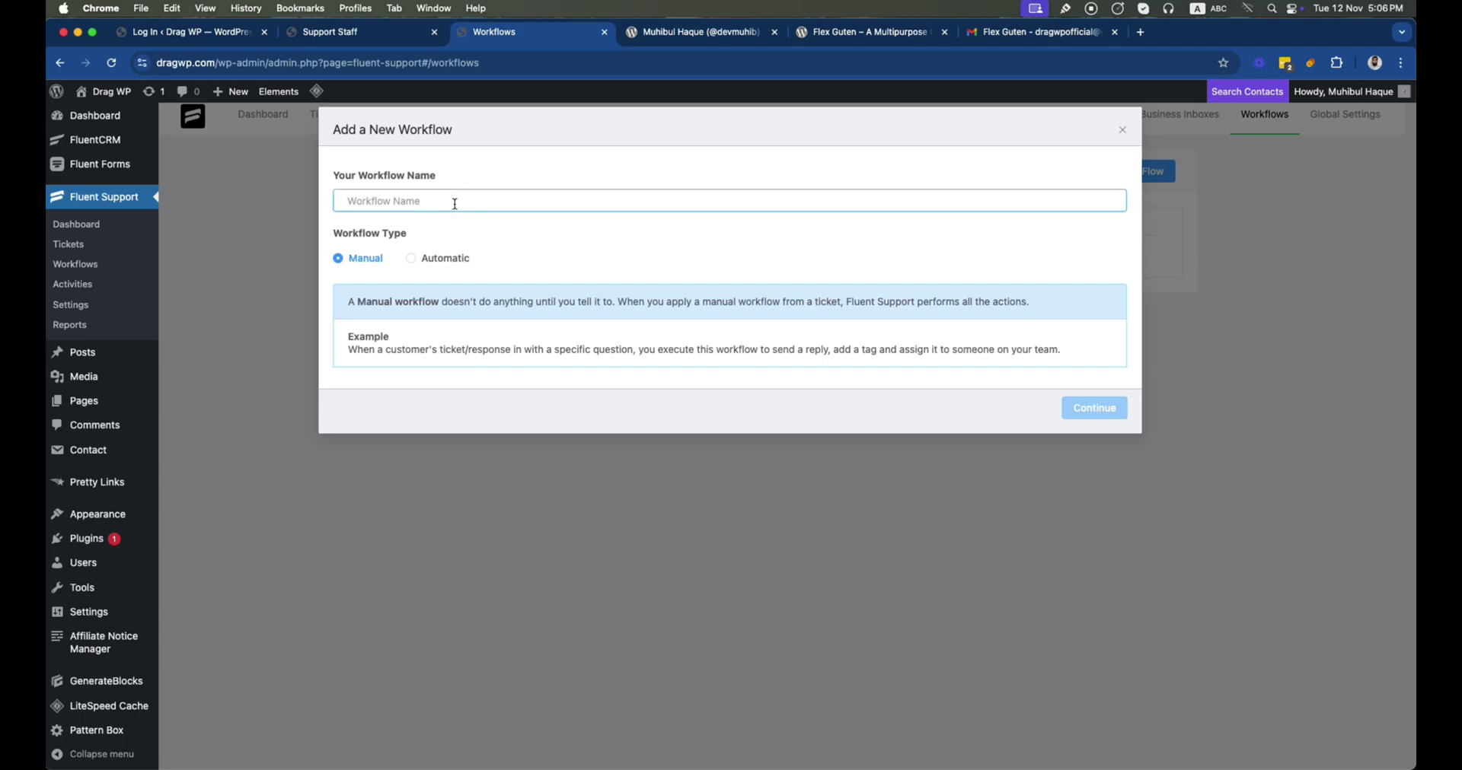
text(Sales Lead Support)
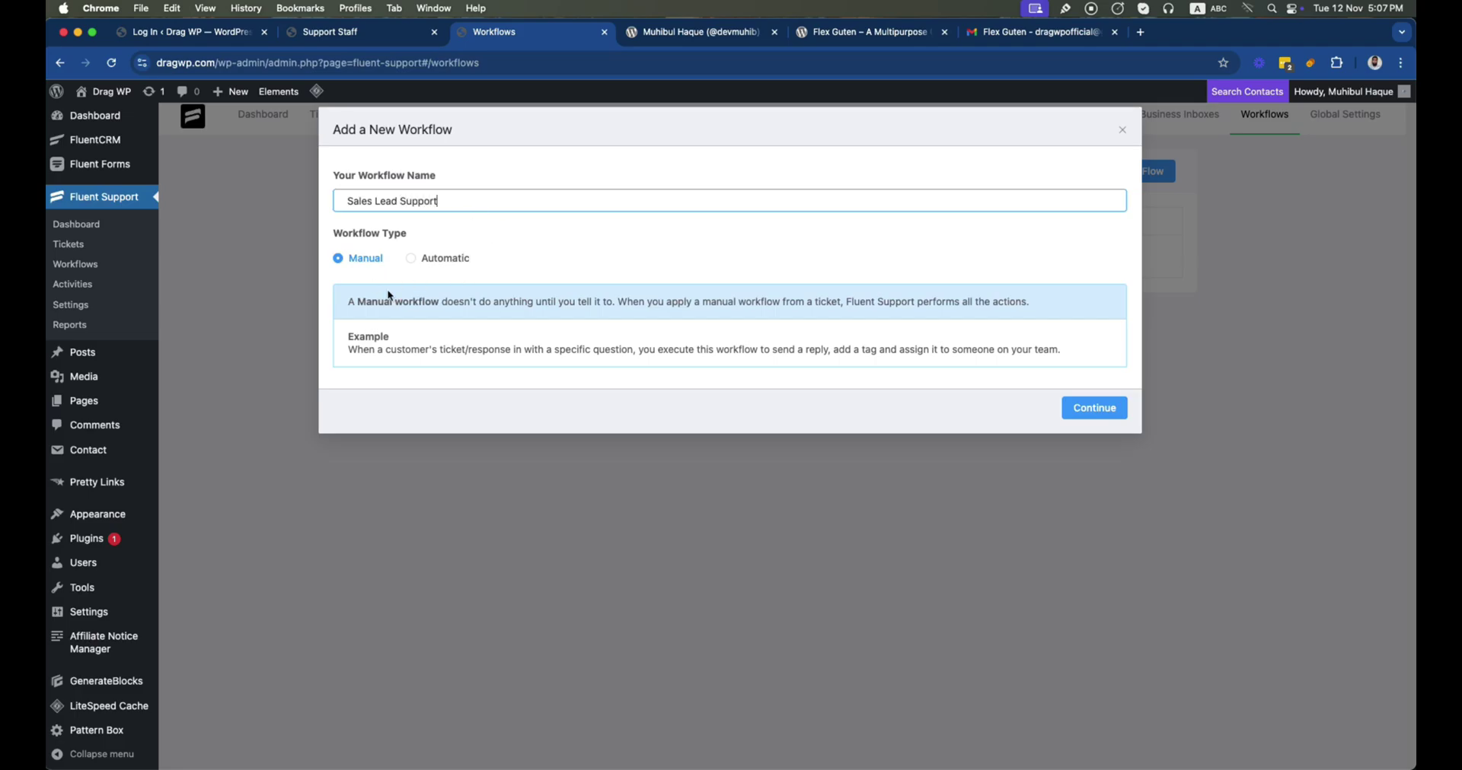
click(1069, 410)
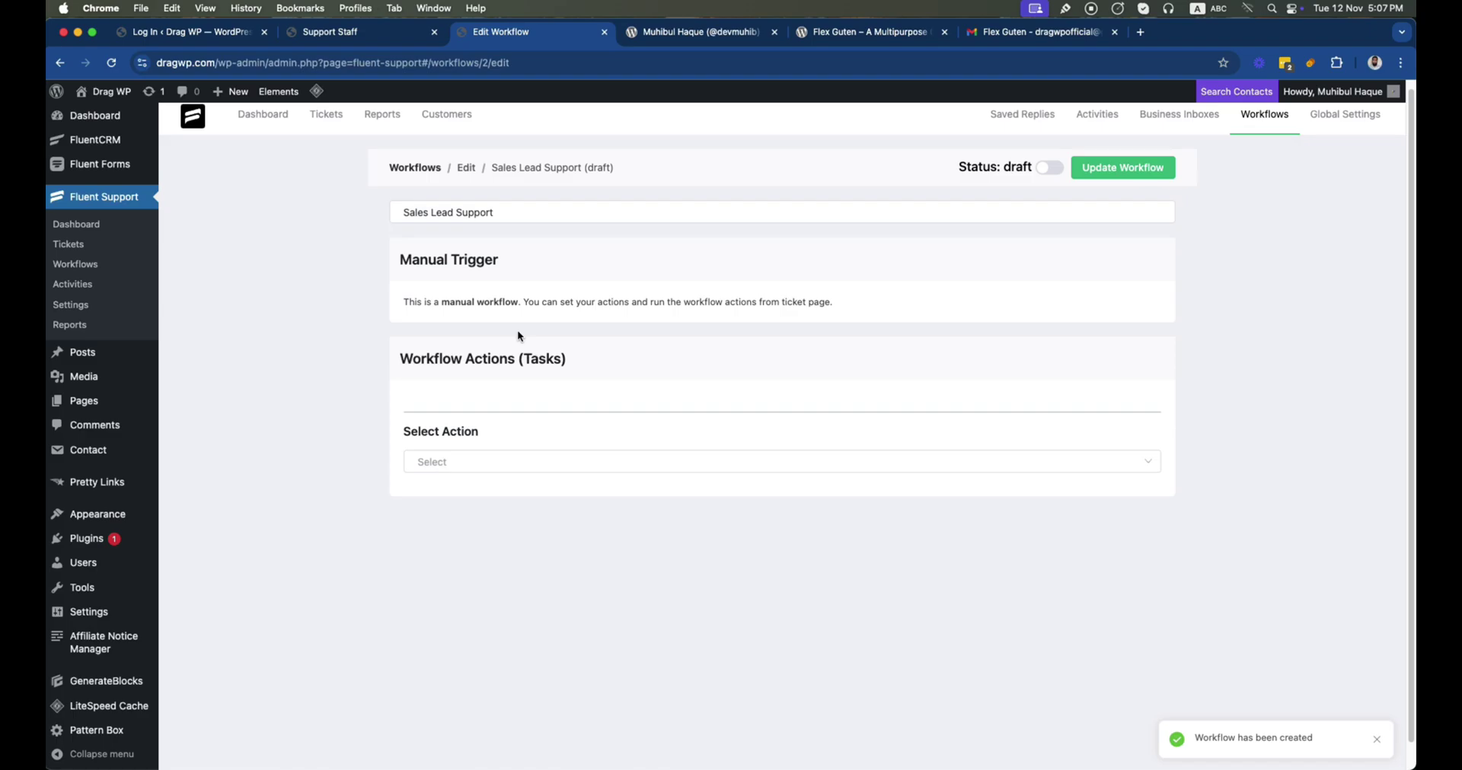
Add a response action beginning 'Hi' plus the Customer First Name placeholder
click(454, 466)
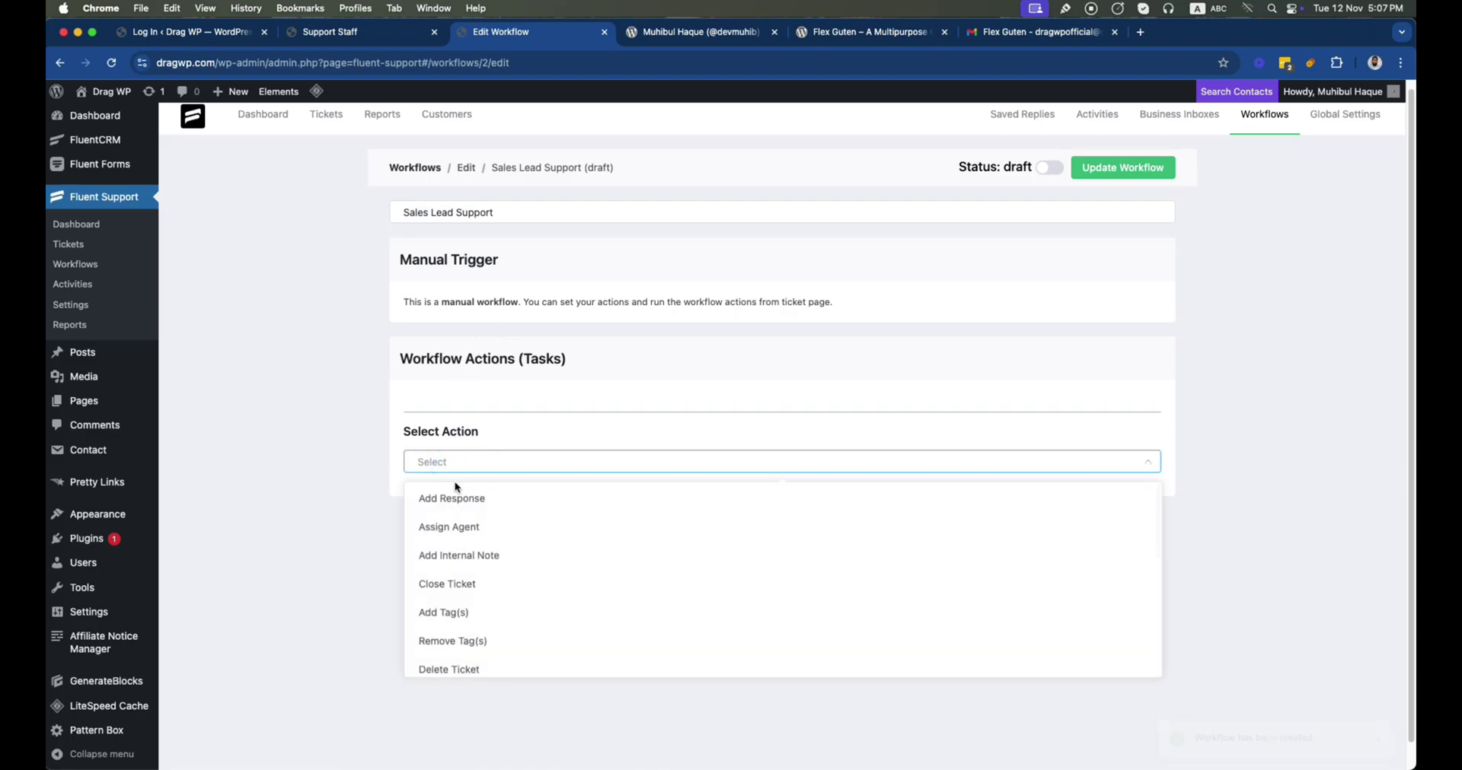
click(452, 499)
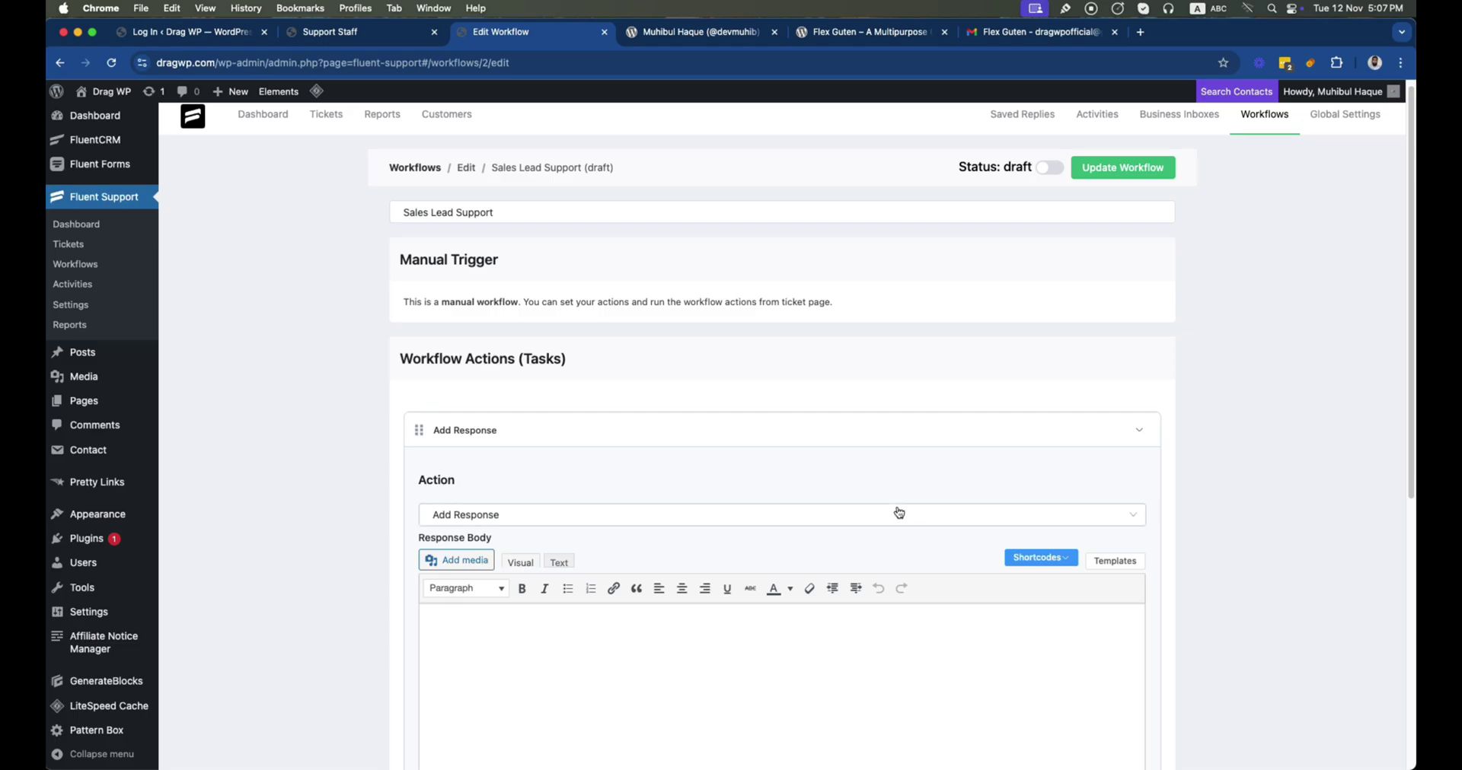
scroll(747, 468, down, 5)
click(505, 256)
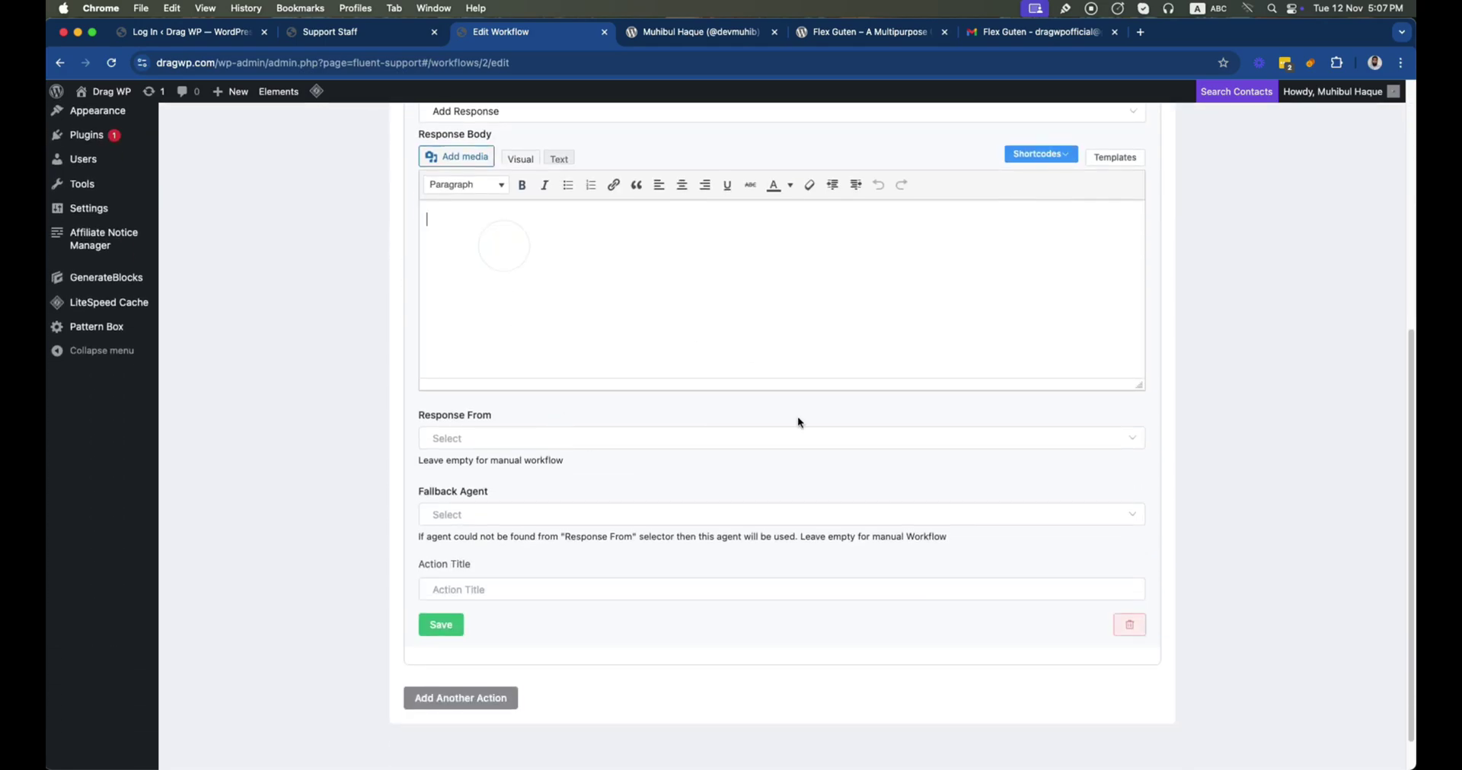
scroll(838, 434, up, 1)
scroll(836, 435, up, 1)
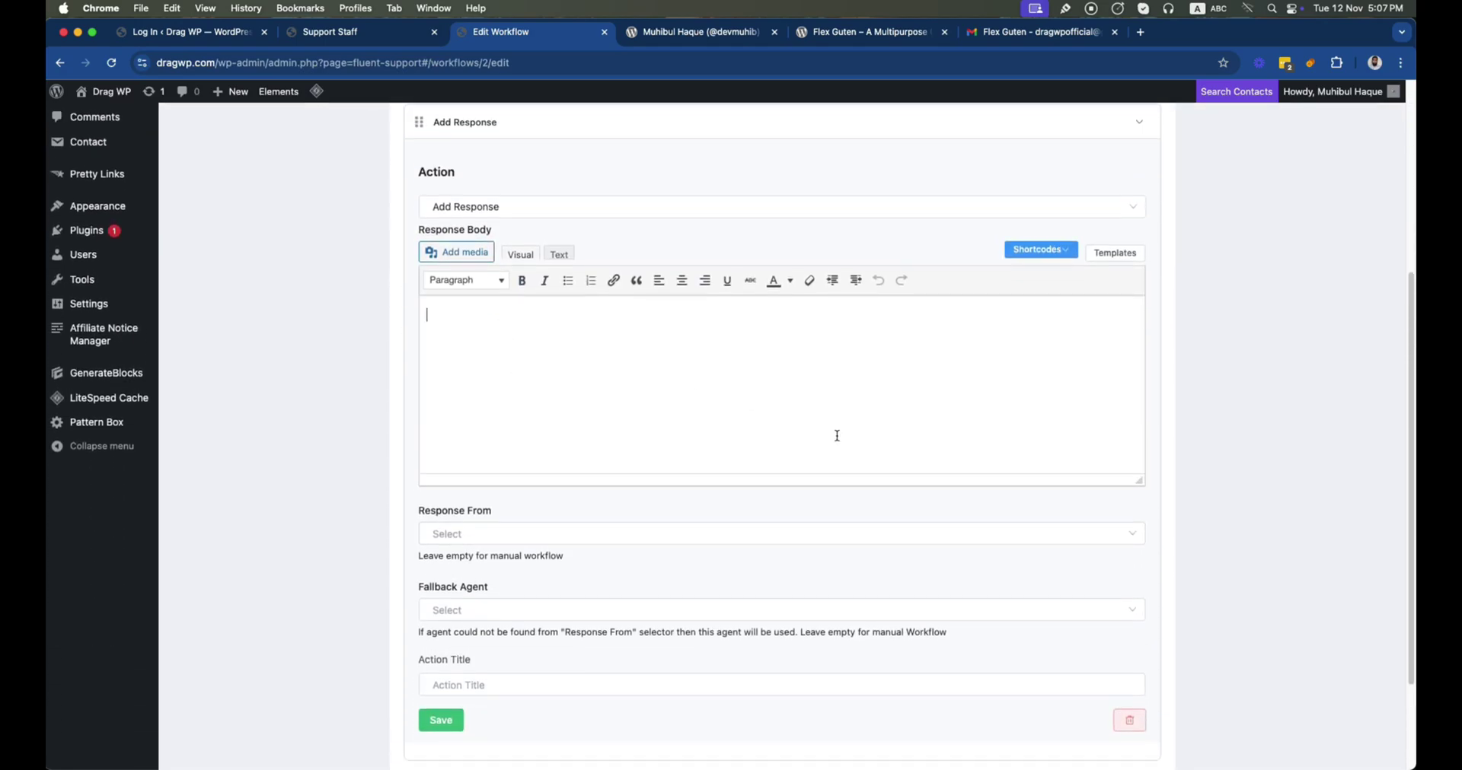
text(Hi)
click(1040, 250)
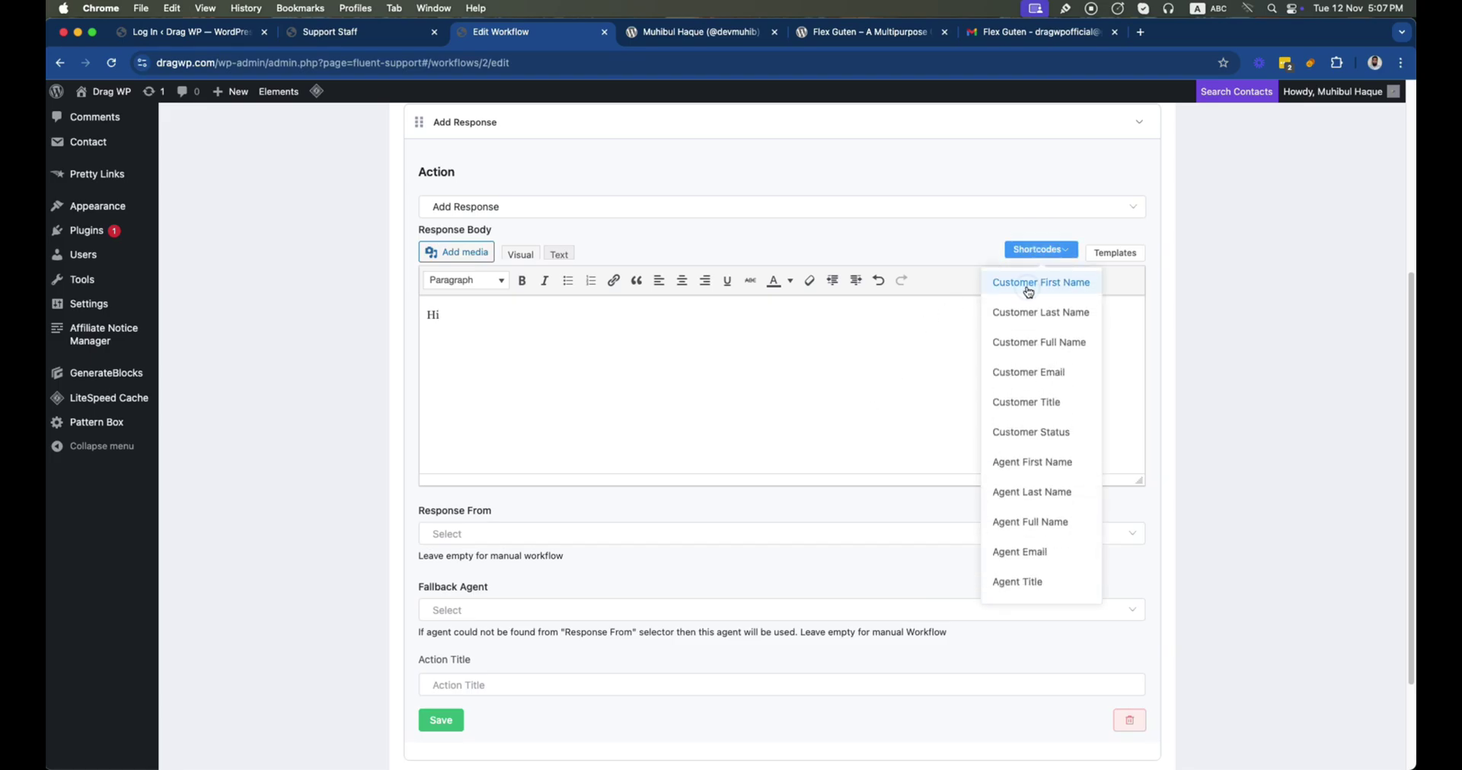
click(1027, 285)
Continue the reply with 'Thanks for your interest to our product.' and a sentence about assigning an agent
click(734, 326)
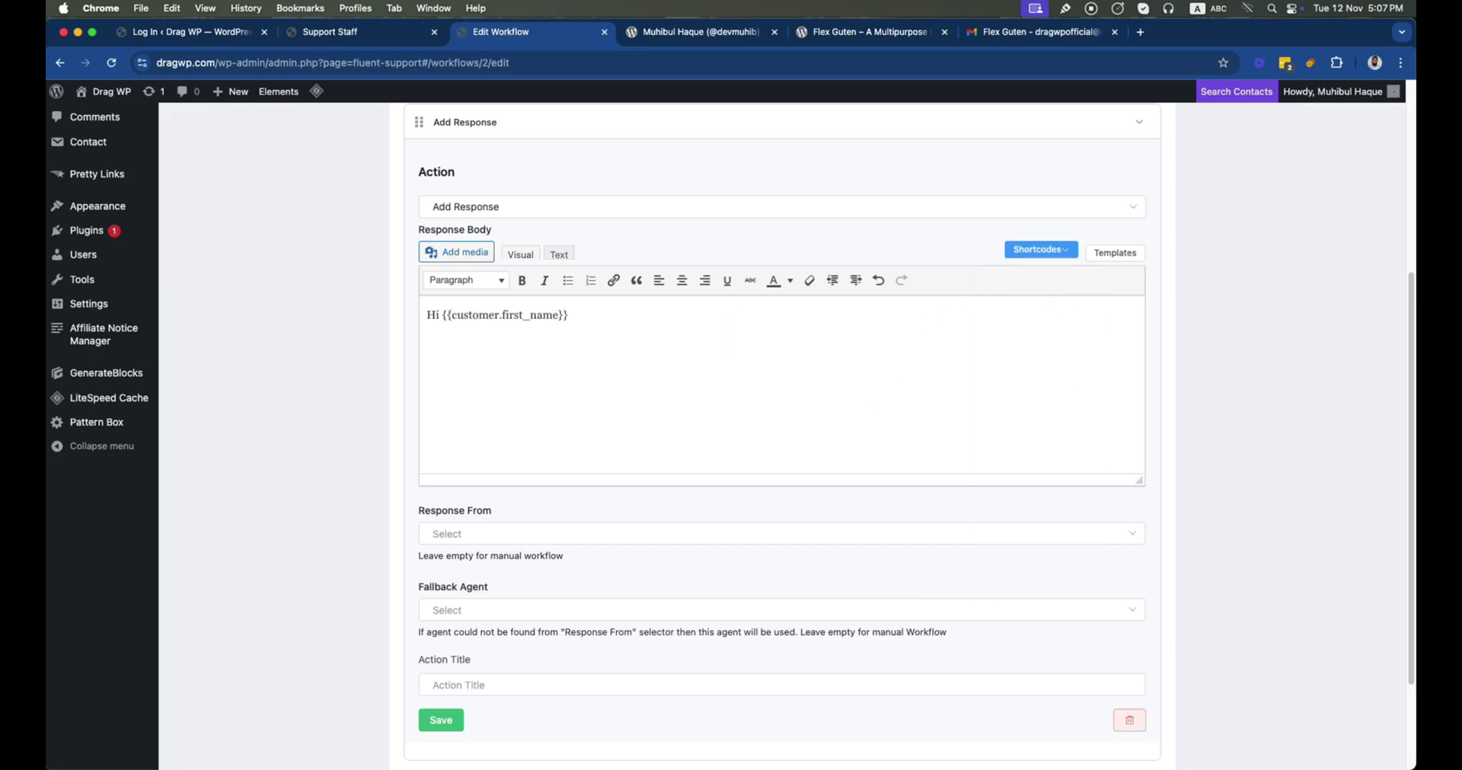
key(Return)
text(Thanks for your interest to our product.)
scroll(731, 430, down, 1)
text(I am assigning a agent w)
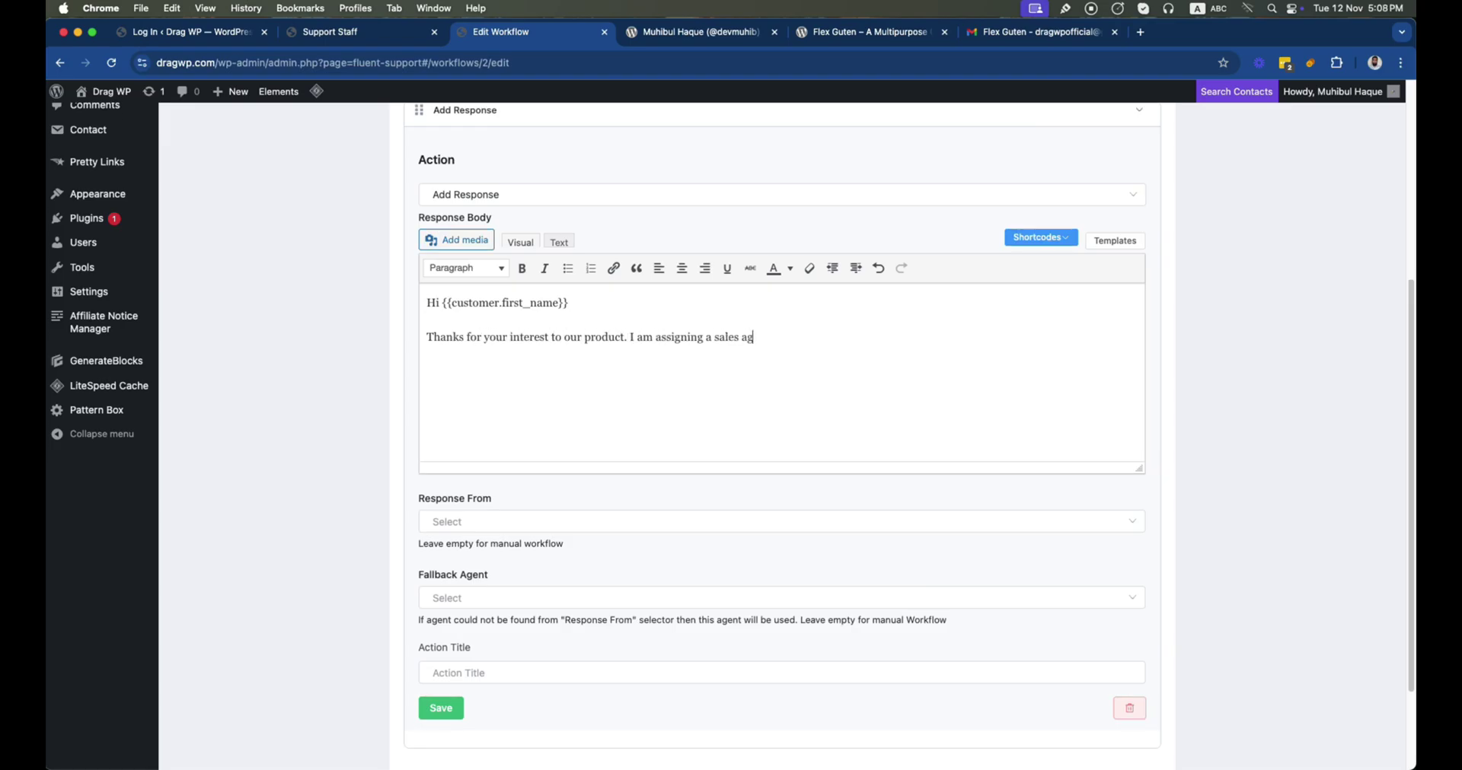
key(BackSpace)
key(BackSpace)
key(BackSpace)
key(BackSpace)
key(BackSpace)
key(BackSpace)
key(BackSpace)
key(BackSpace)
text(n agent who can assist you with this really good.)
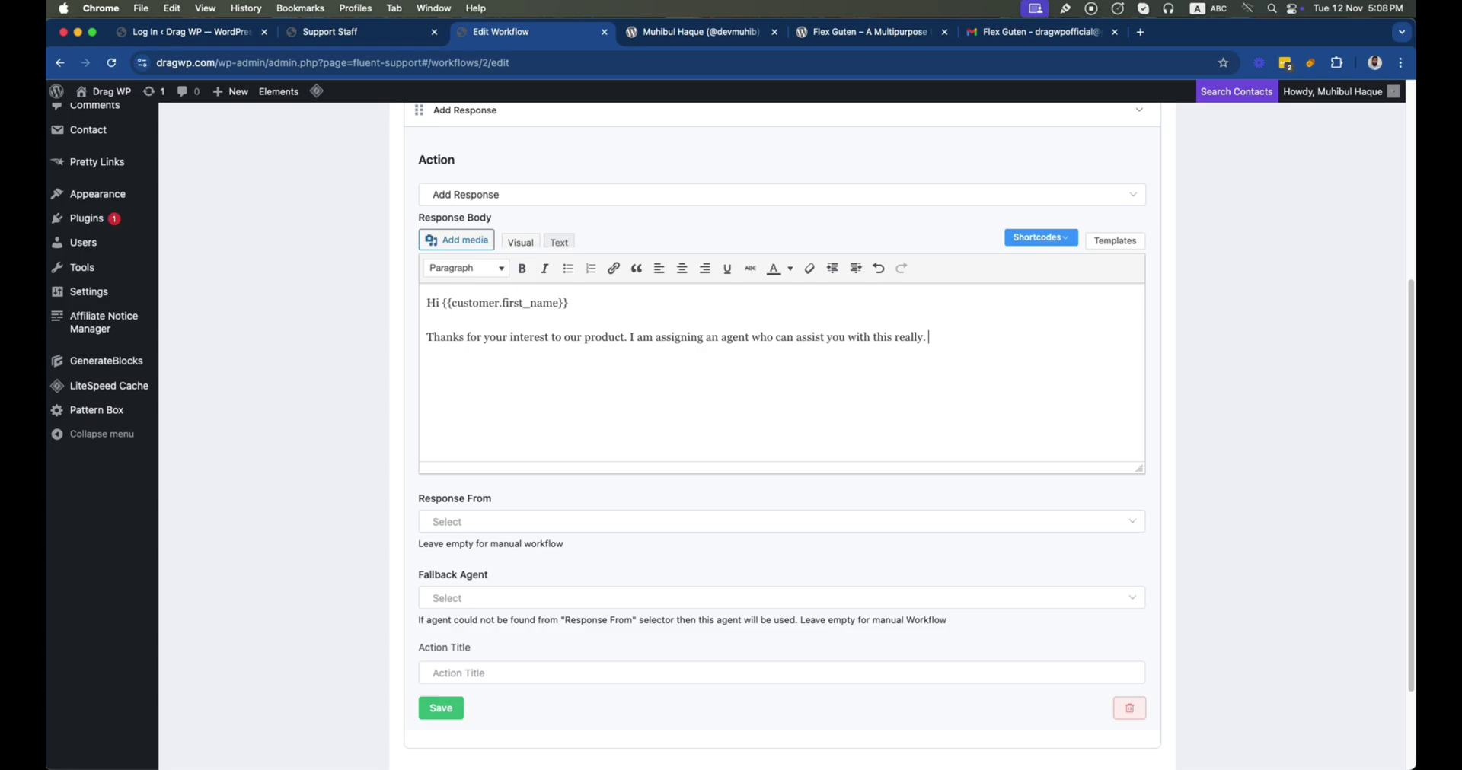
Send the response from Current Assignee and save the action
click(527, 526)
click(492, 675)
scroll(457, 609, down, 3)
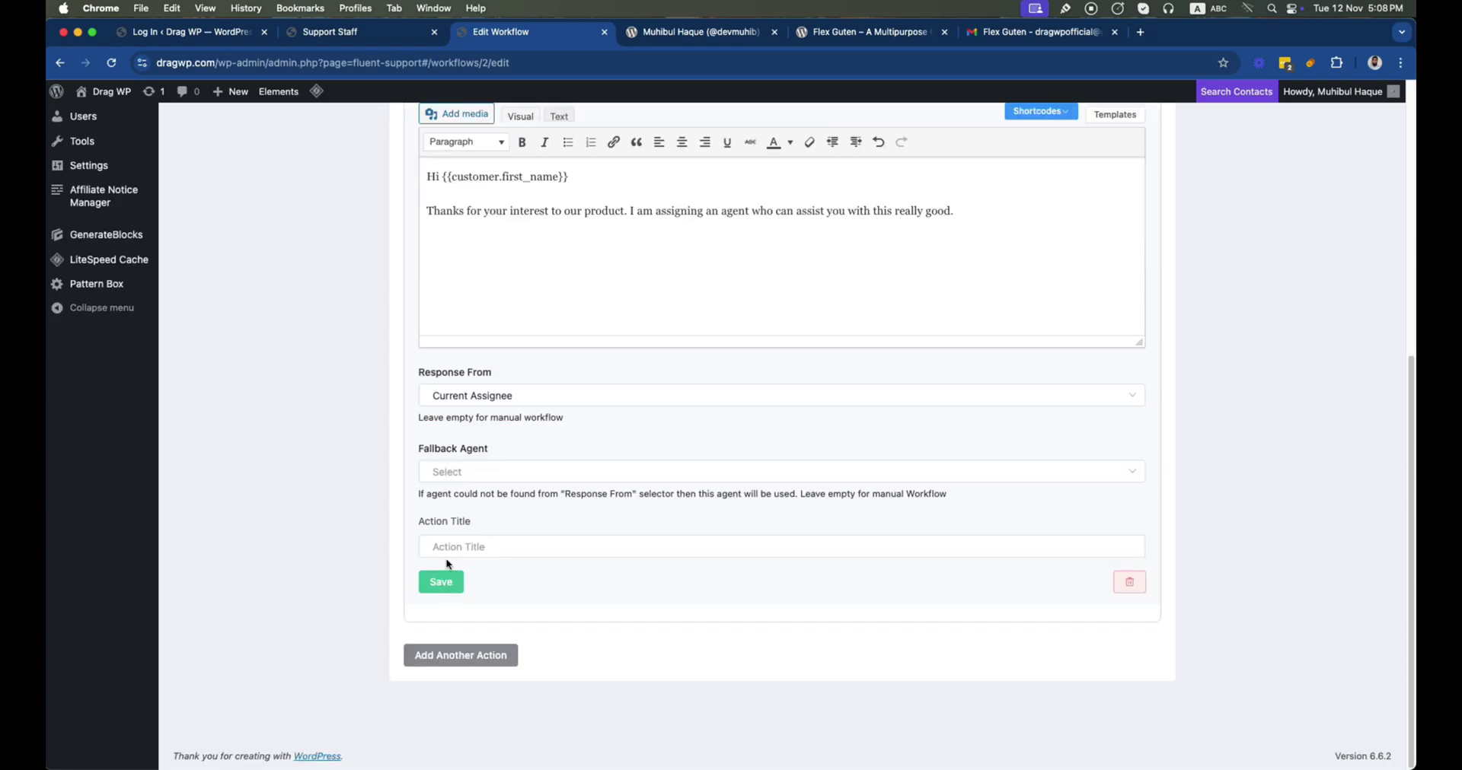
click(438, 586)
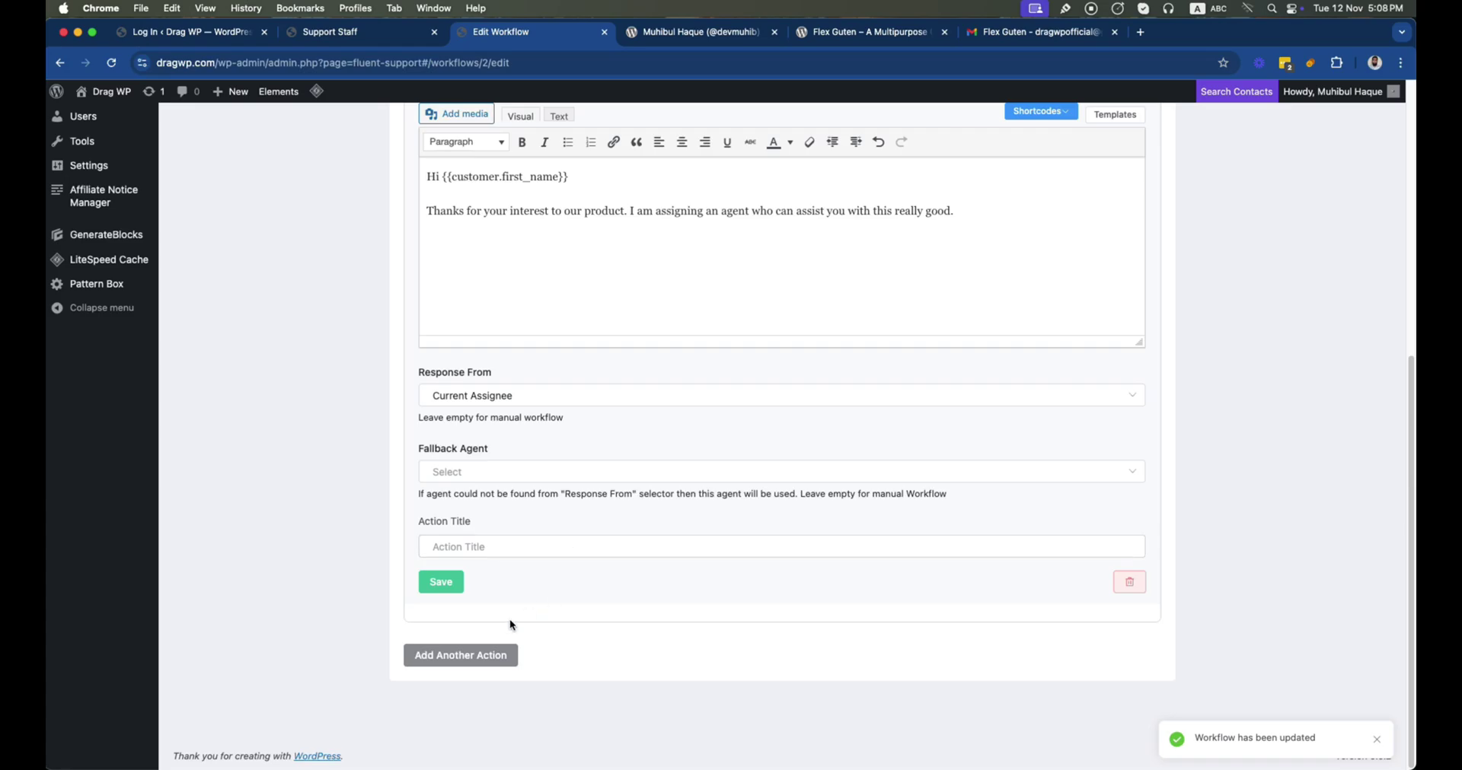
click(450, 656)
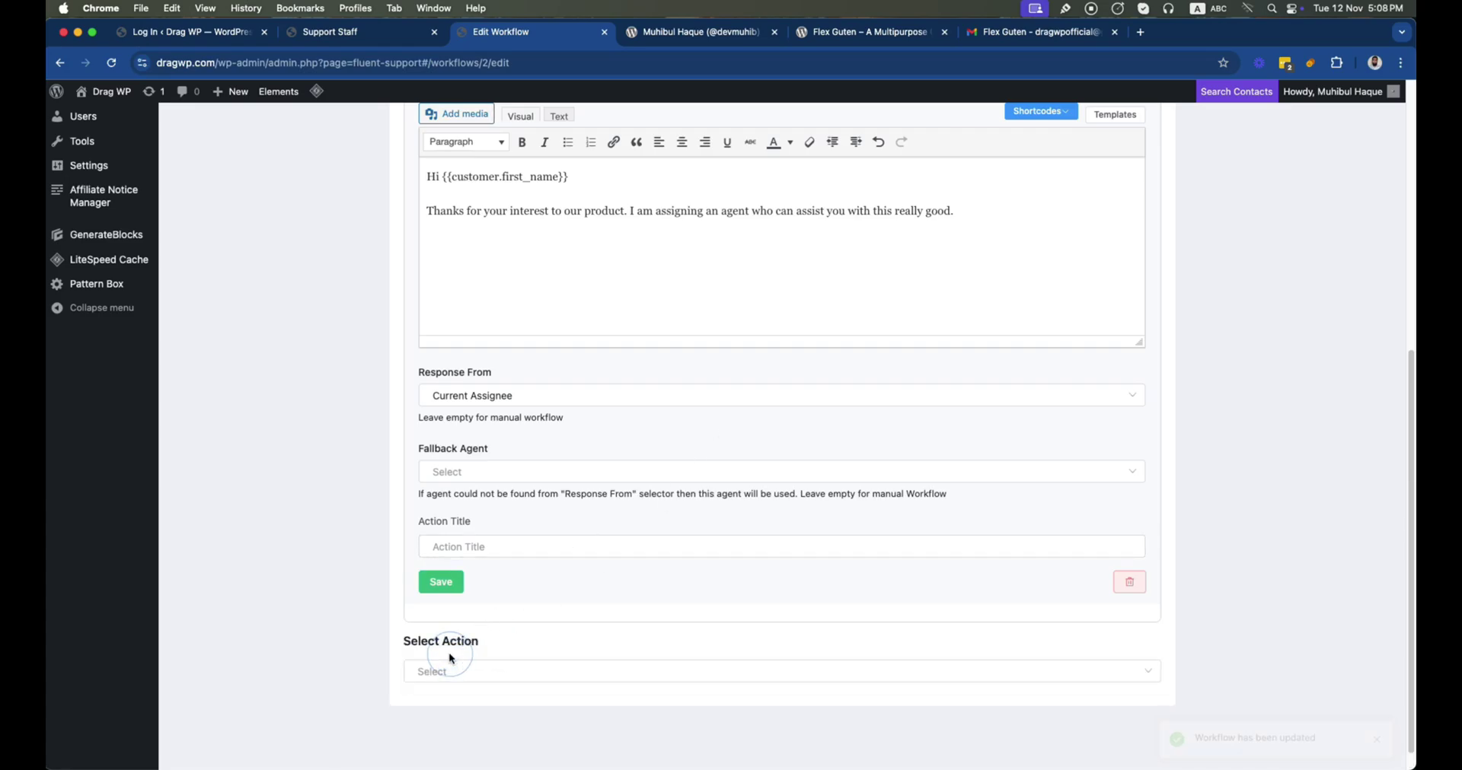
Add an Assign Agent action and choose the agent to receive tickets
scroll(615, 522, down, 1)
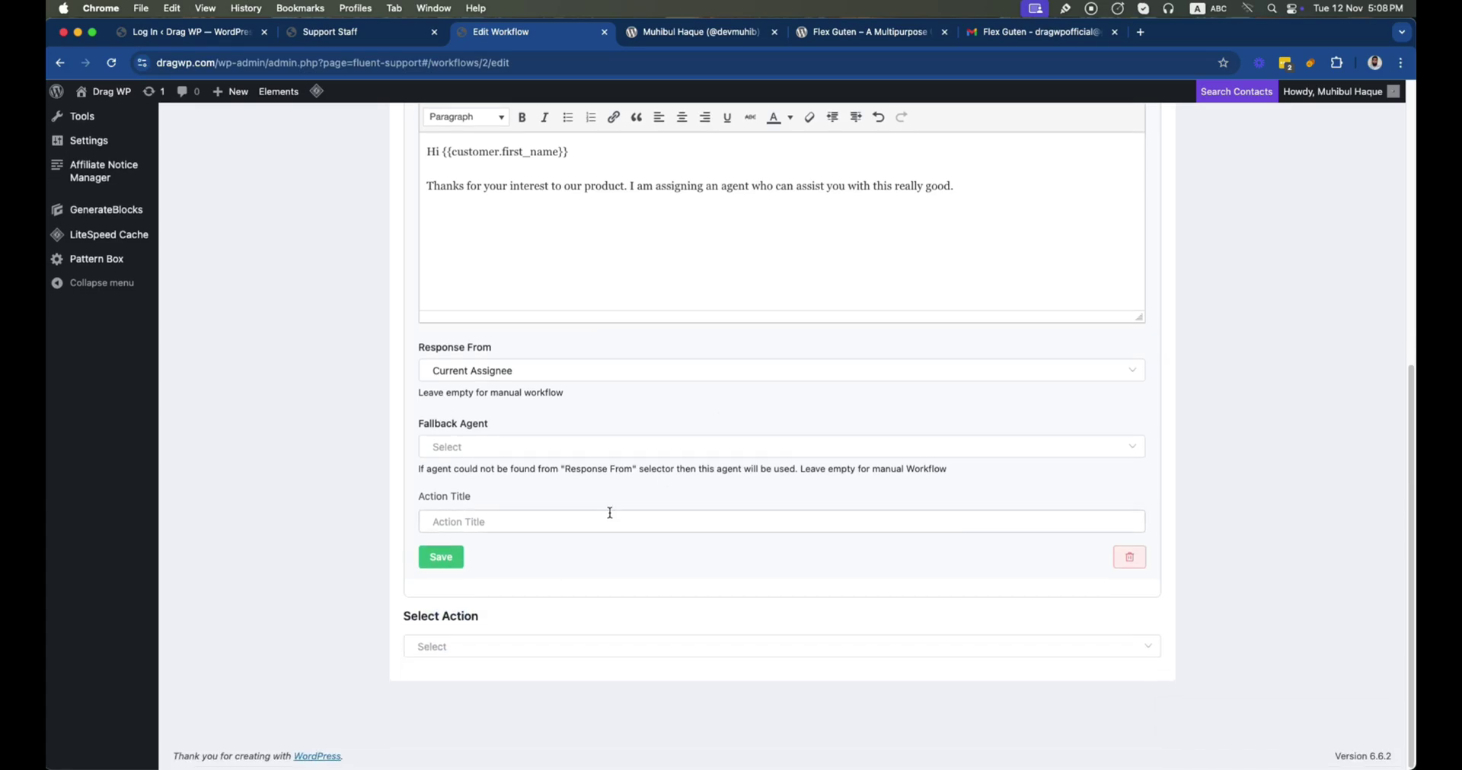
click(475, 647)
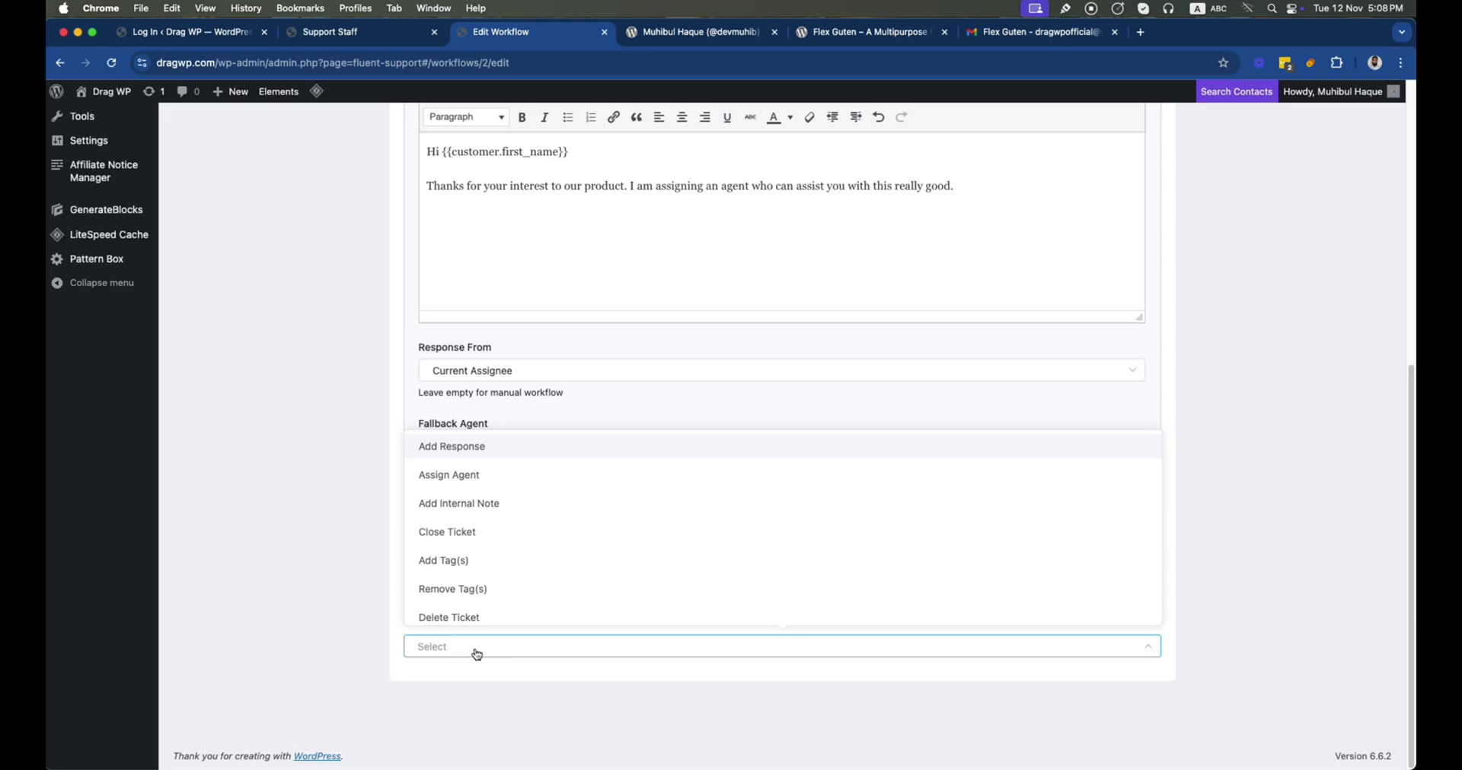
click(502, 474)
scroll(600, 532, down, 3)
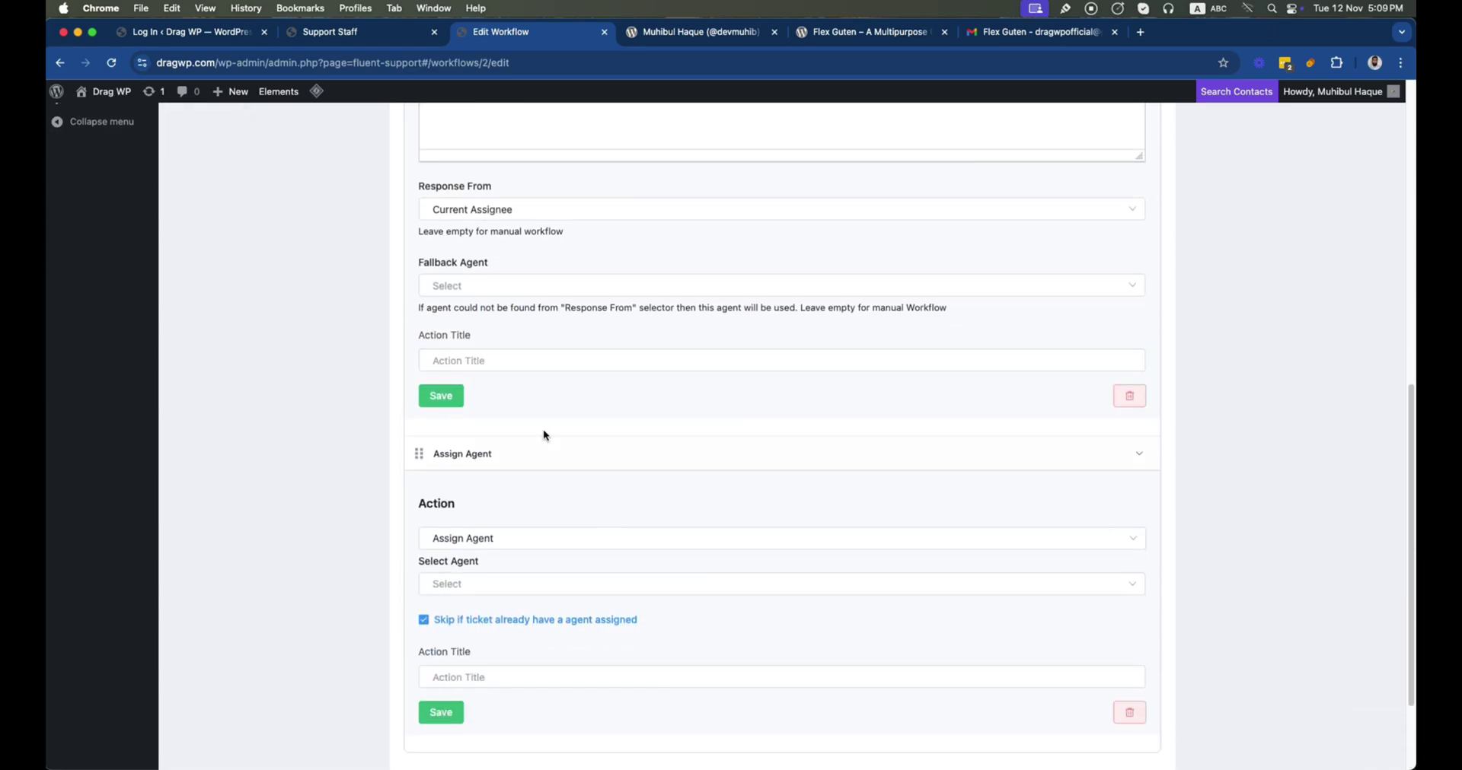
scroll(526, 350, down, 2)
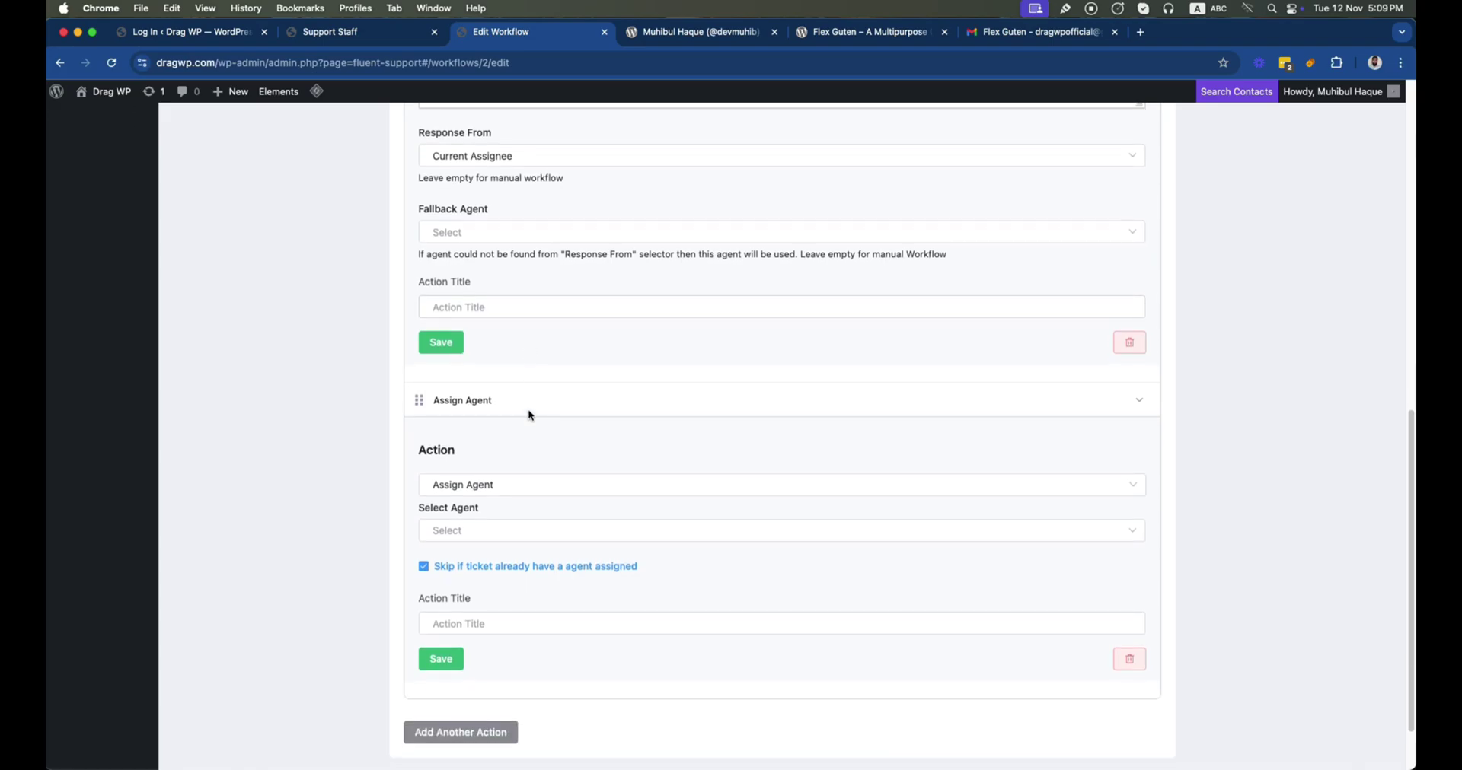
click(472, 538)
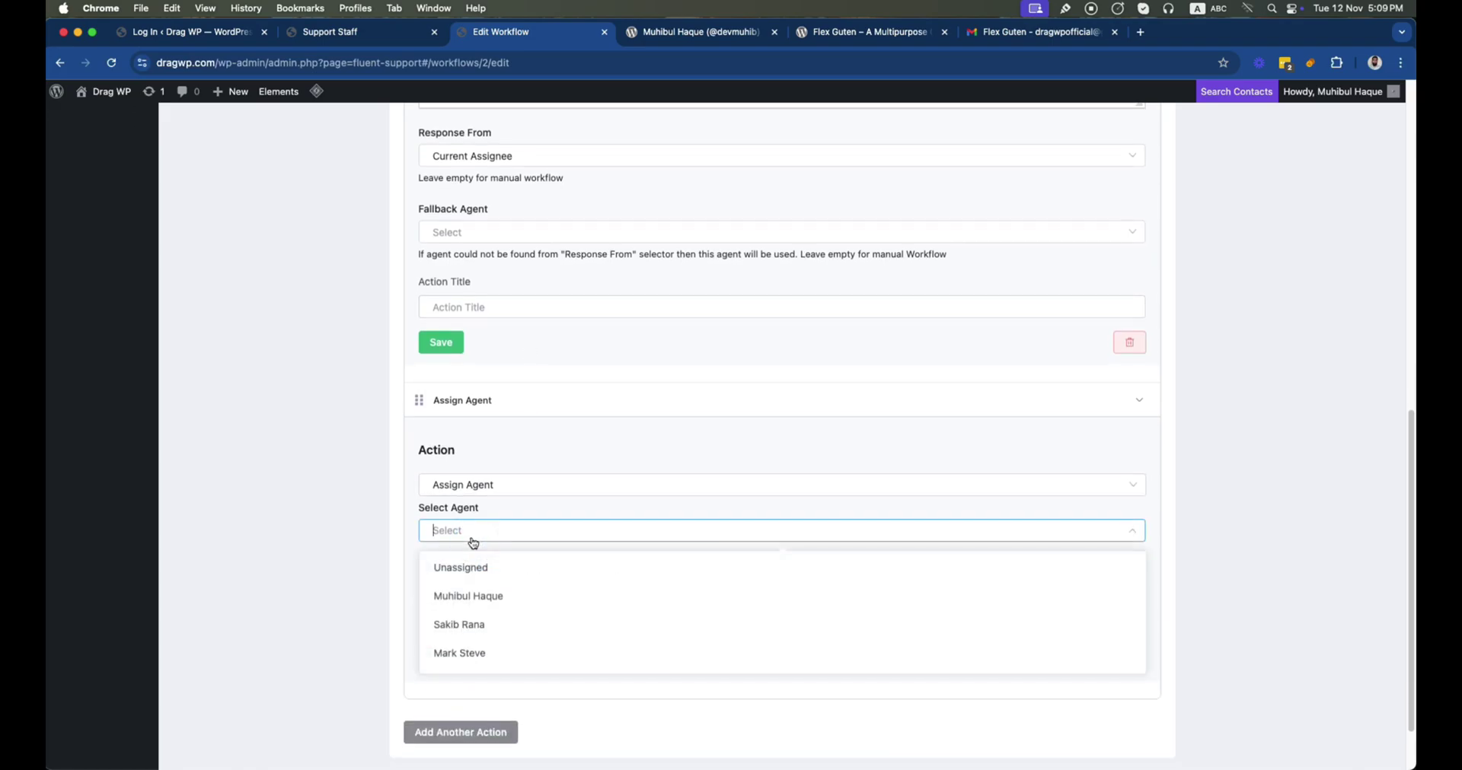
click(480, 650)
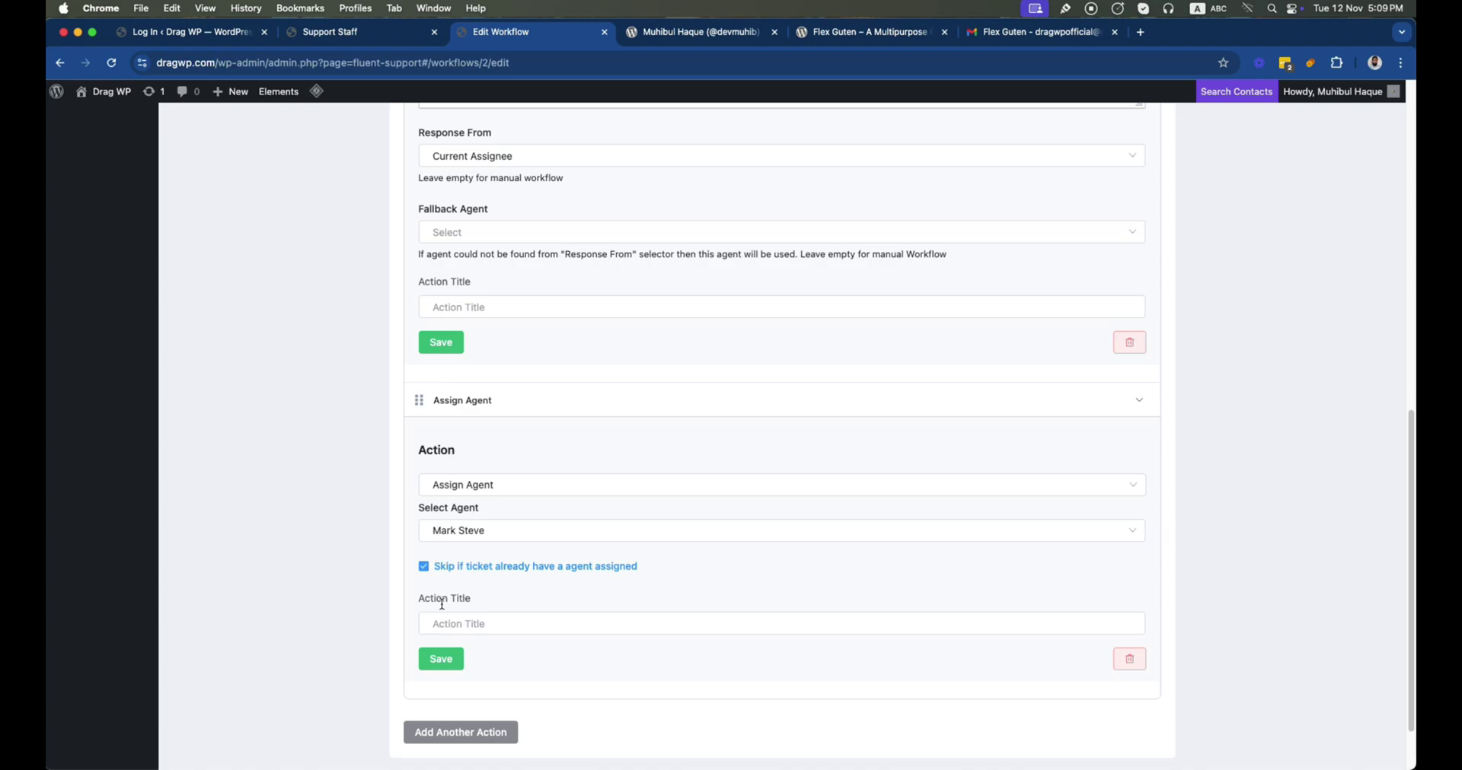
Title the assignment action with the agent's name and the response 'Initial Reply Created'
click(462, 624)
text(Assigned to Mark)
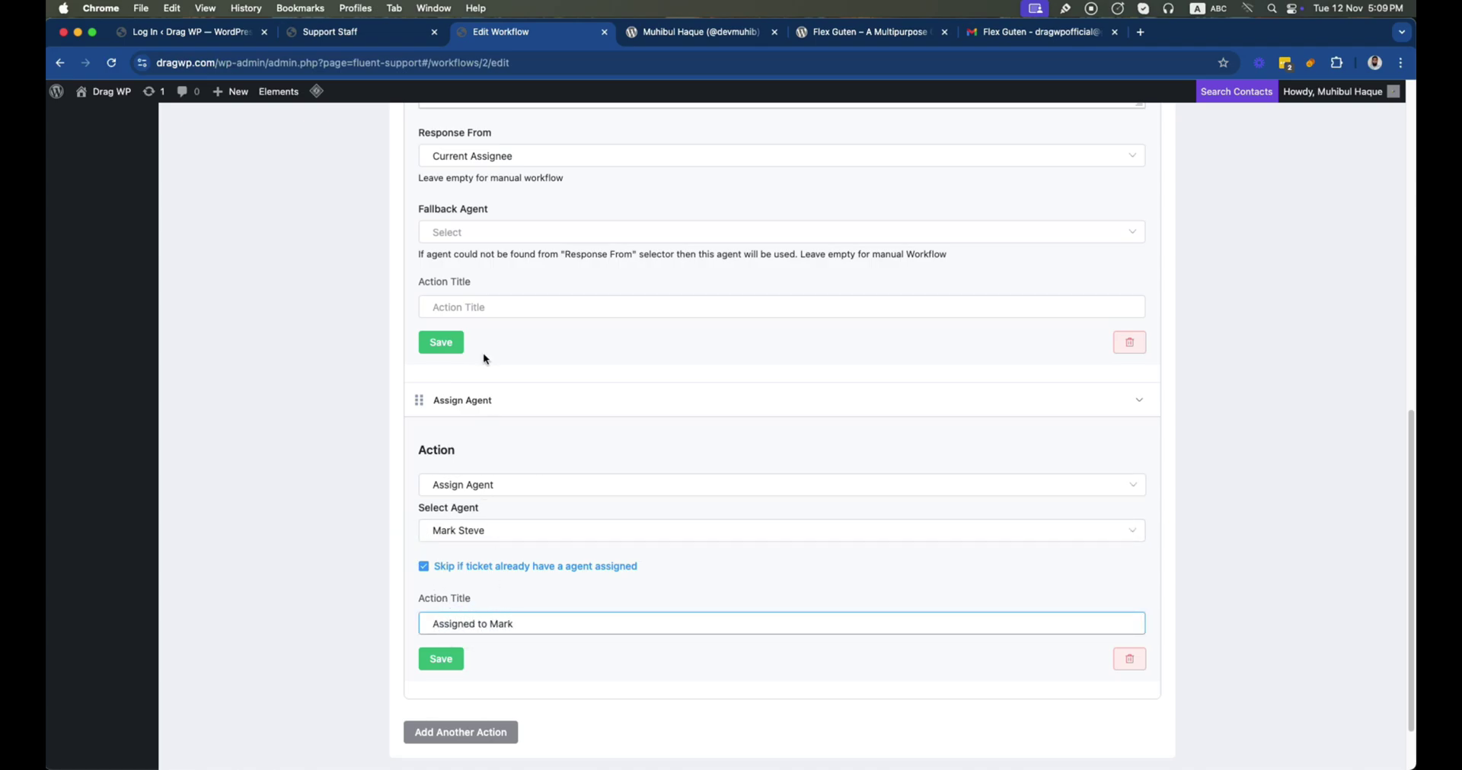
click(473, 306)
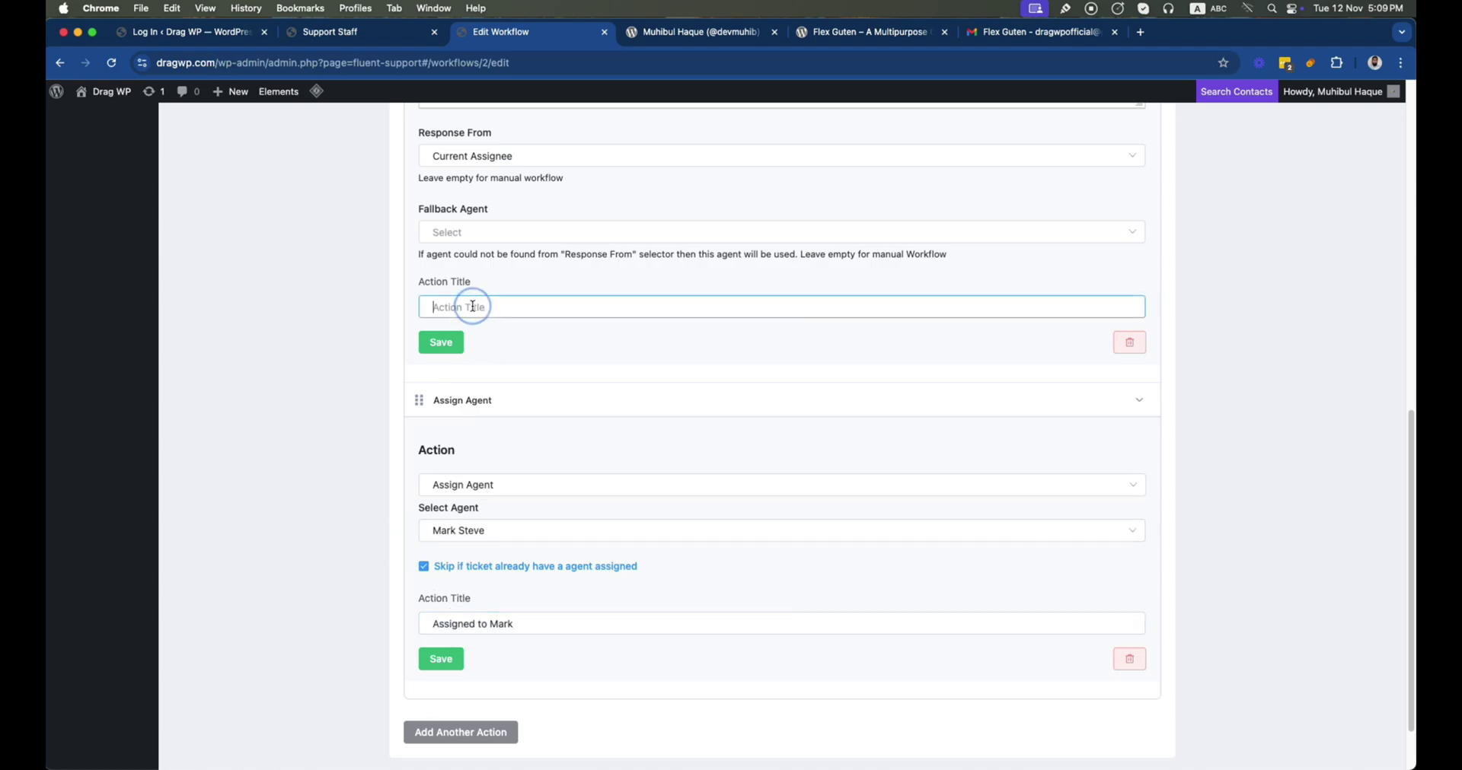
text(Initial Reply Created)
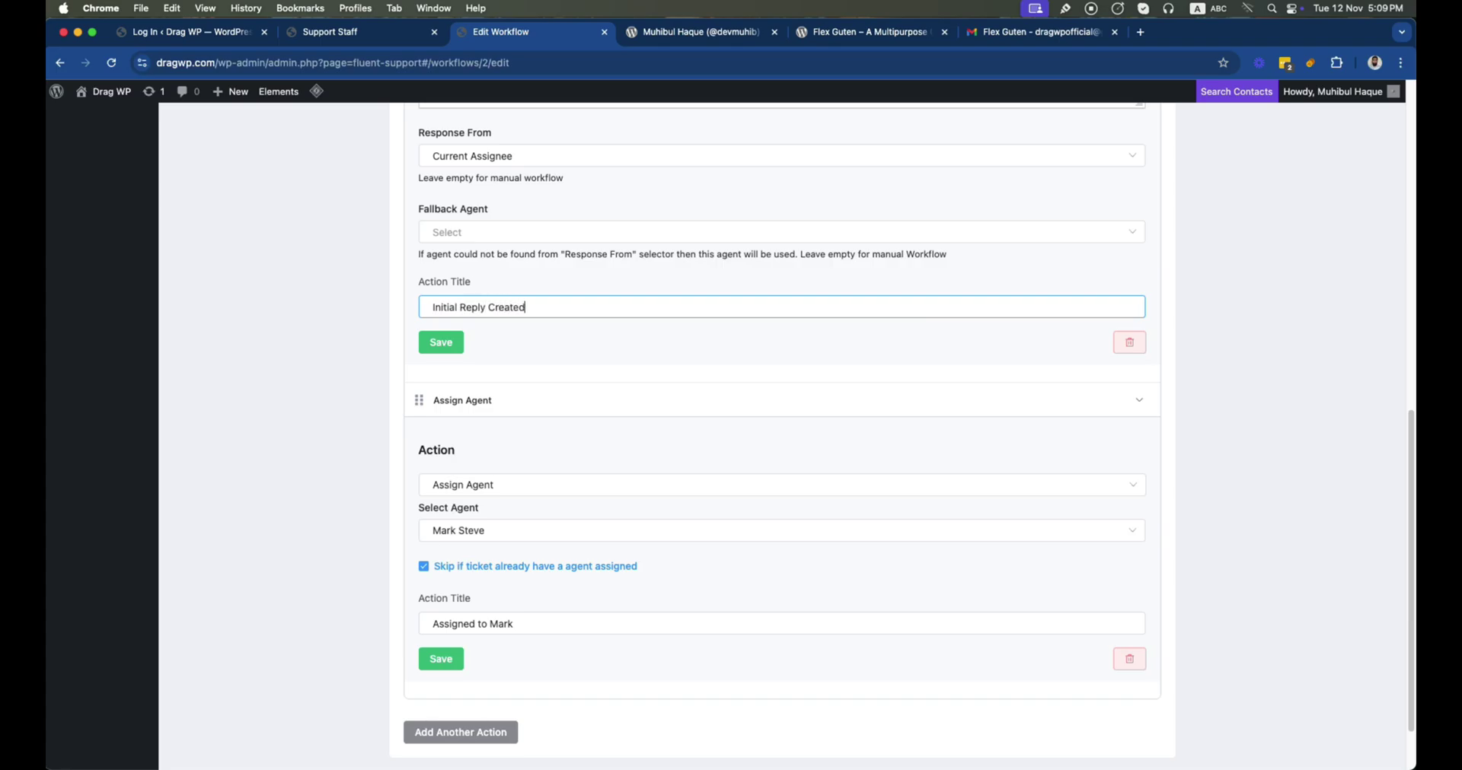
Save both the response and agent-assignment actions
click(444, 341)
click(446, 657)
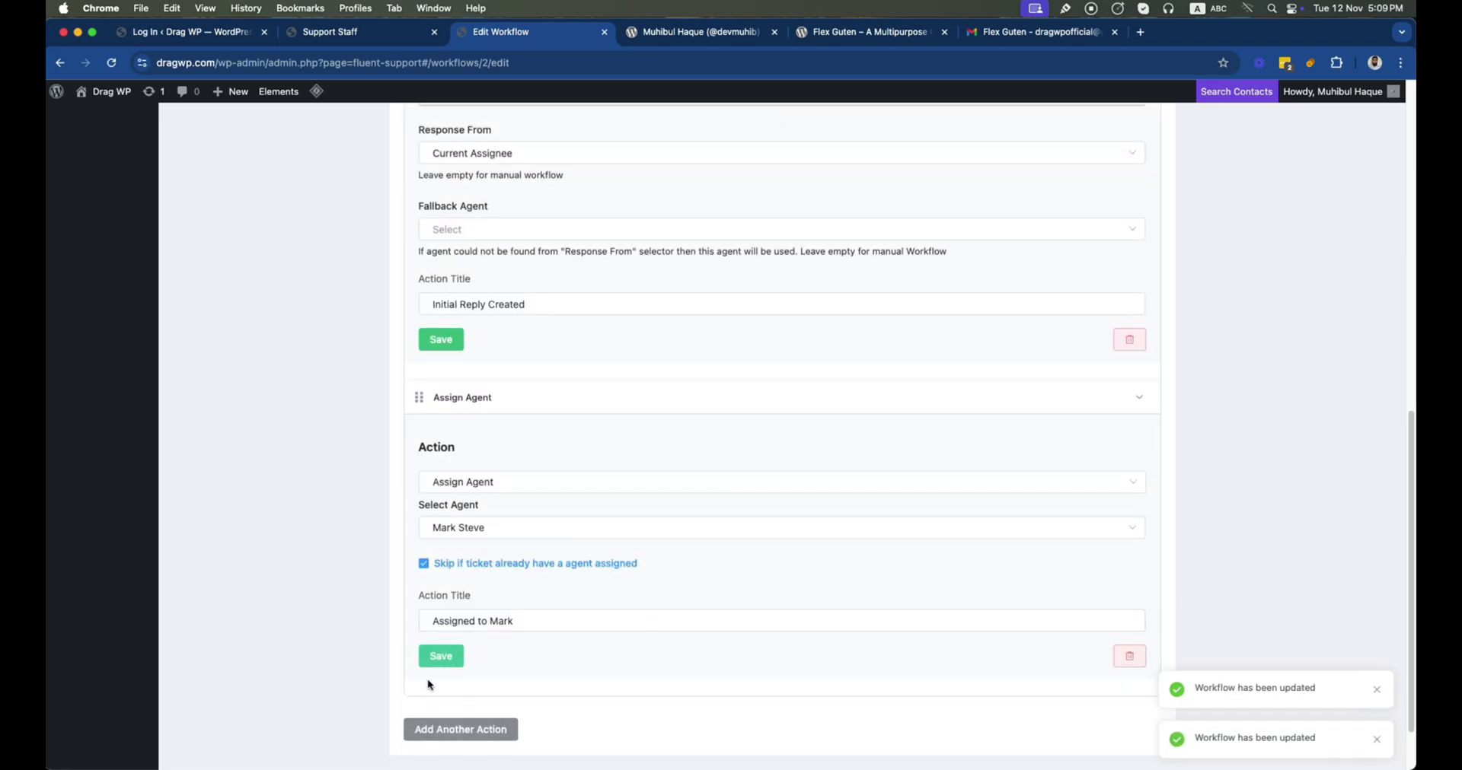
click(477, 730)
click(445, 646)
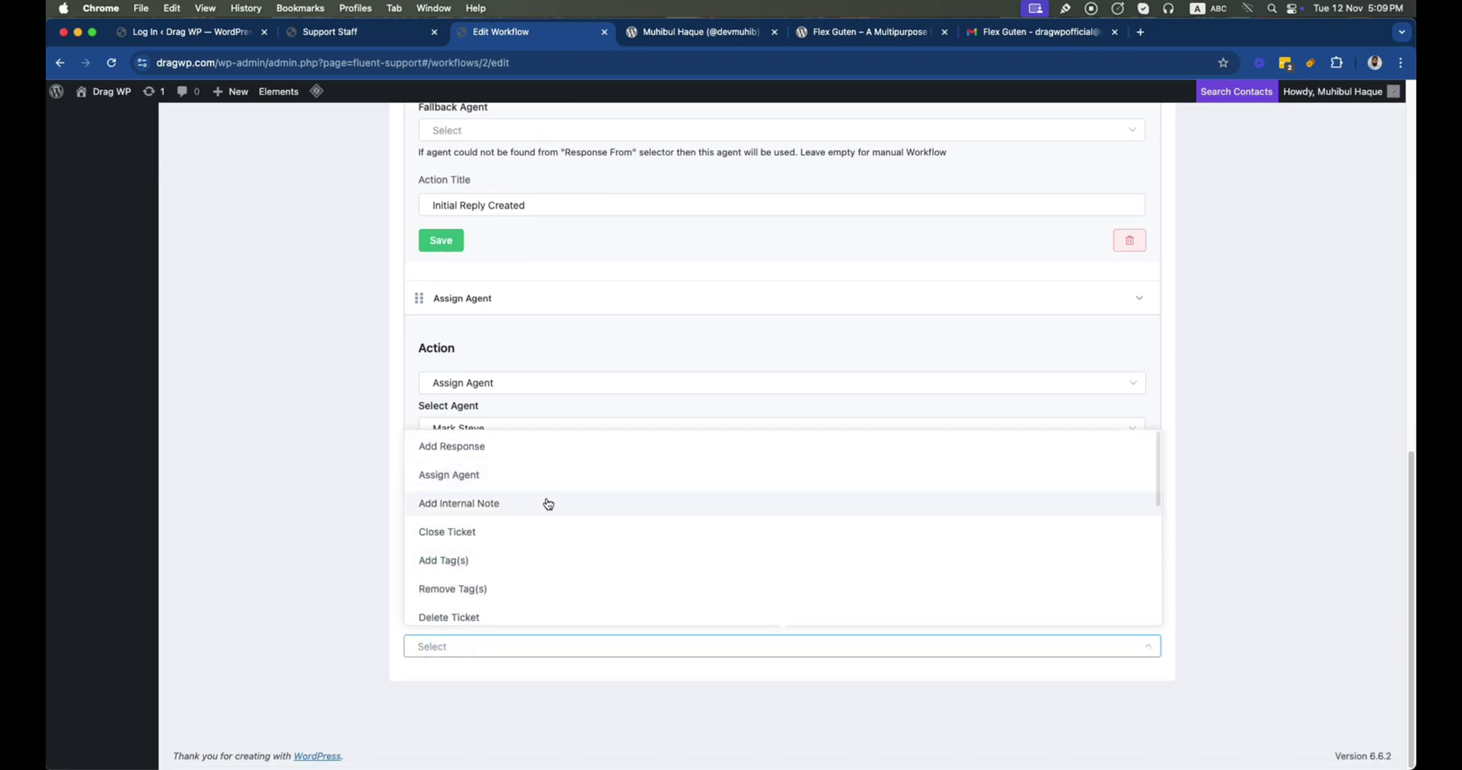
Add and save a Marketing tag action titled 'Marketing Support Tag Added'
click(536, 565)
click(480, 489)
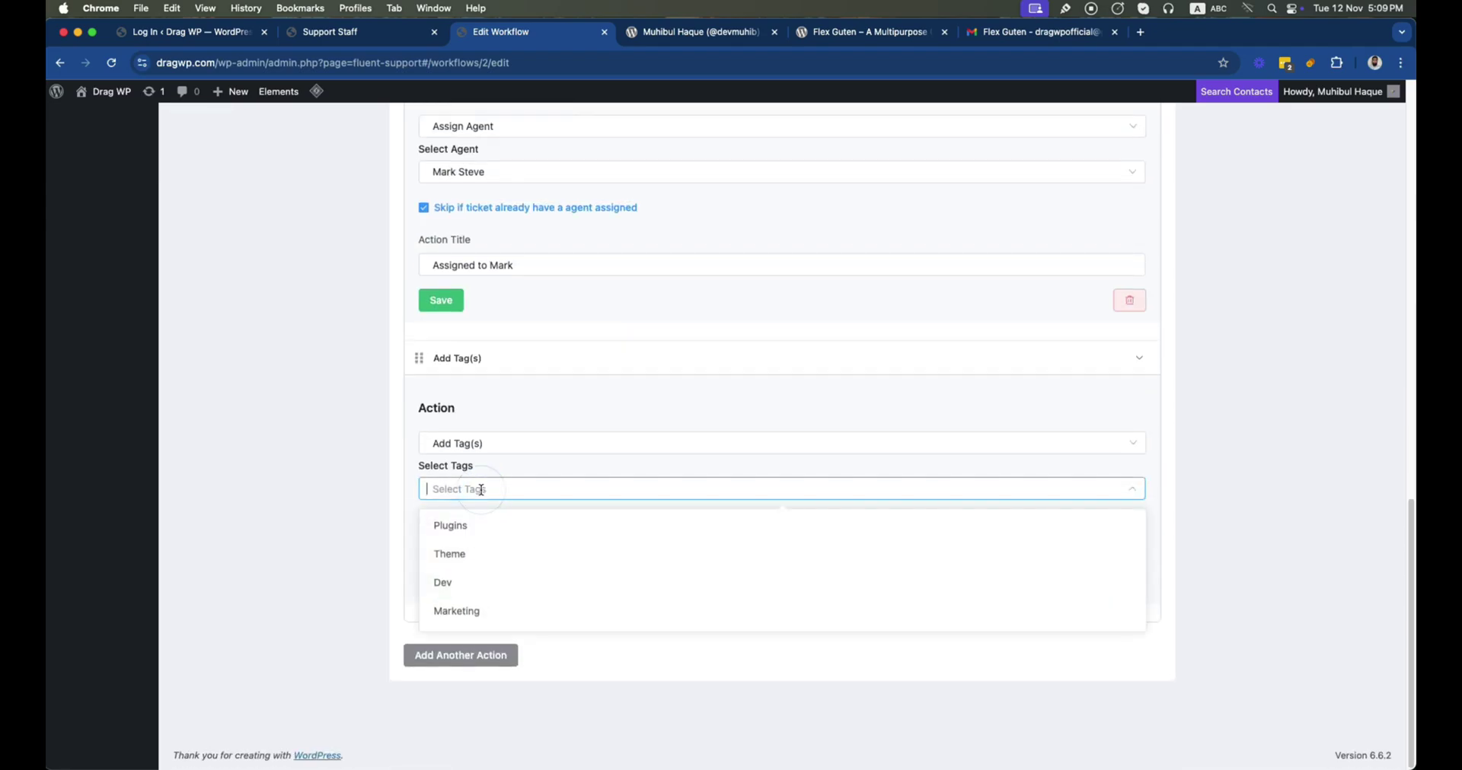
click(475, 611)
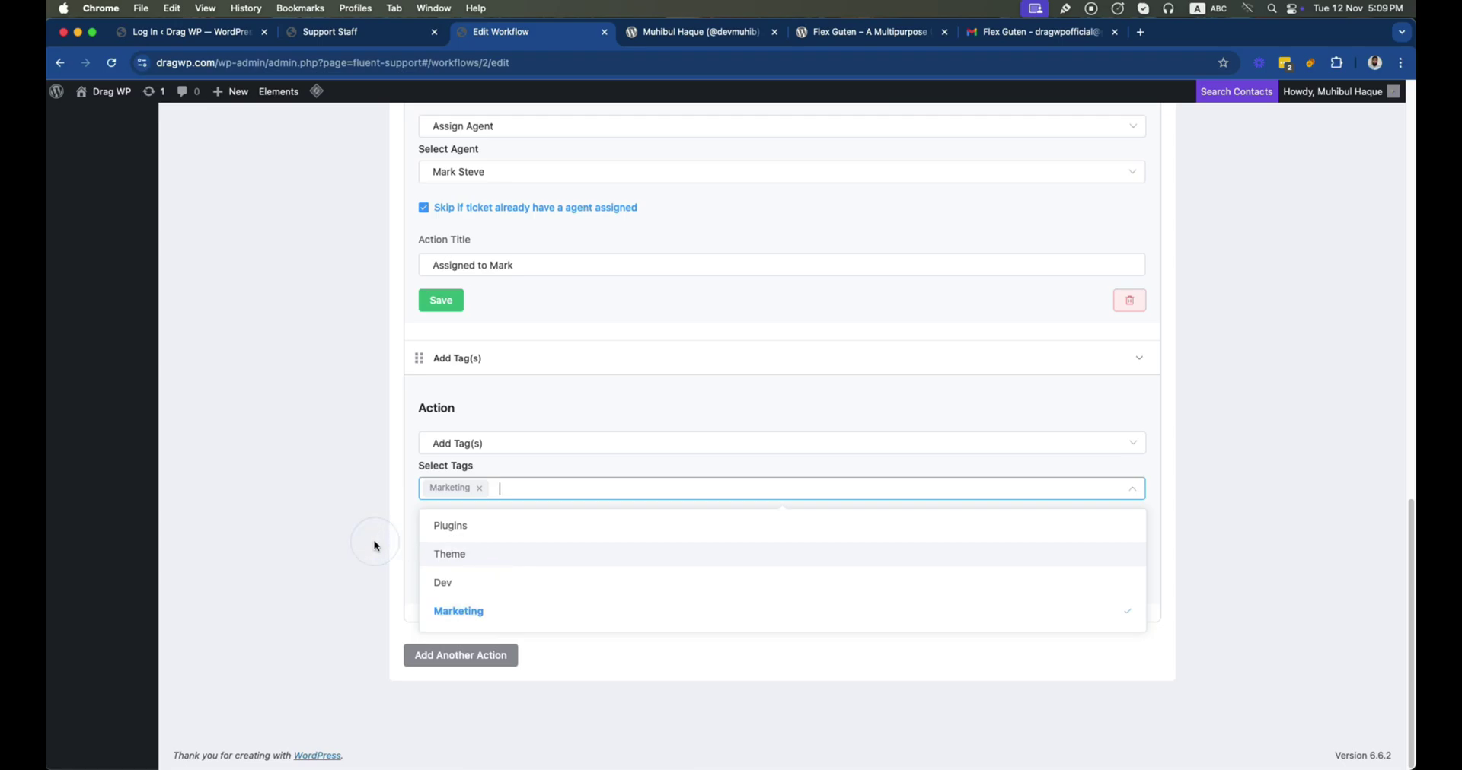
key(Tab)
text(Marketing )
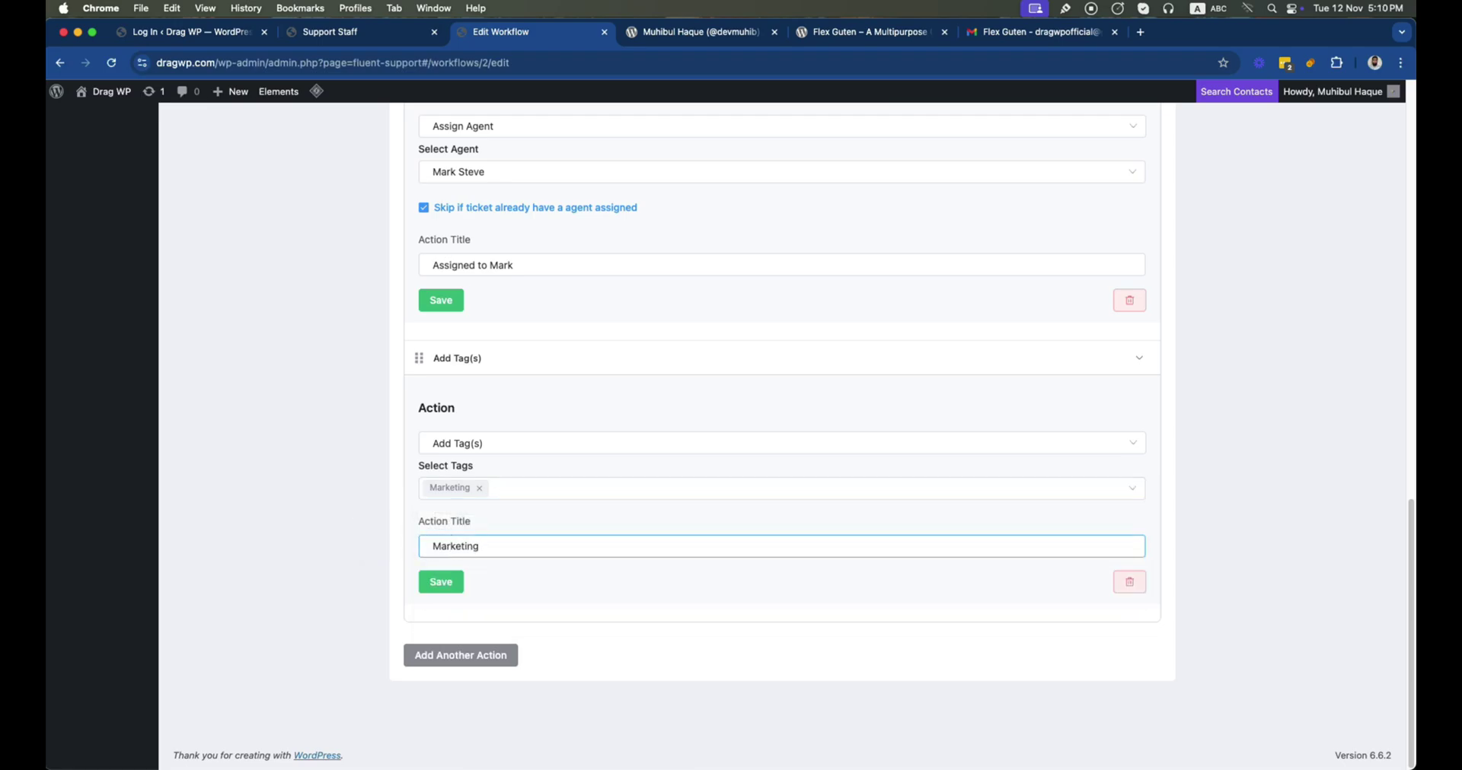
text(Support Tag Added)
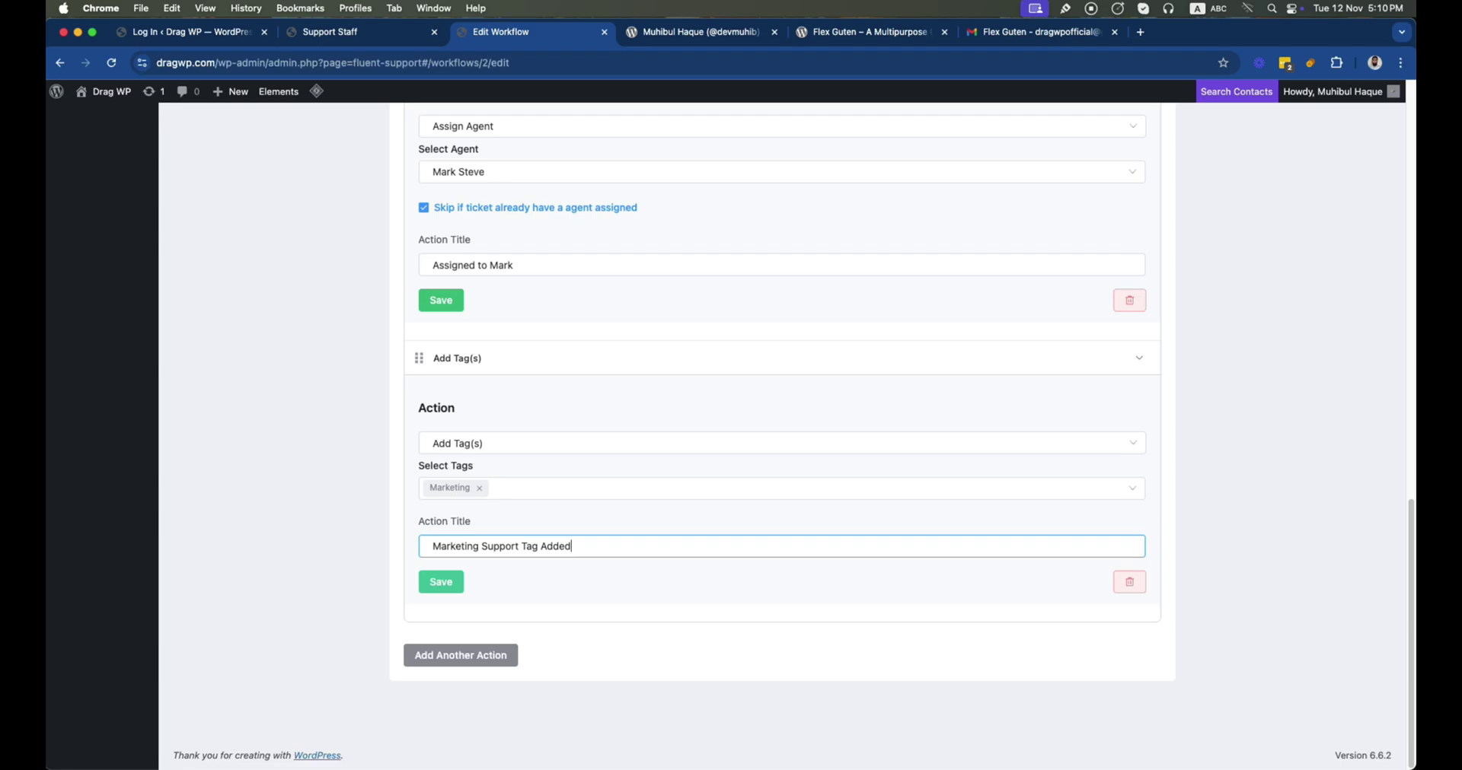
click(441, 581)
Publish and save the Sales Lead Support workflow, then bring up the browser profiles
scroll(1119, 440, up, 15)
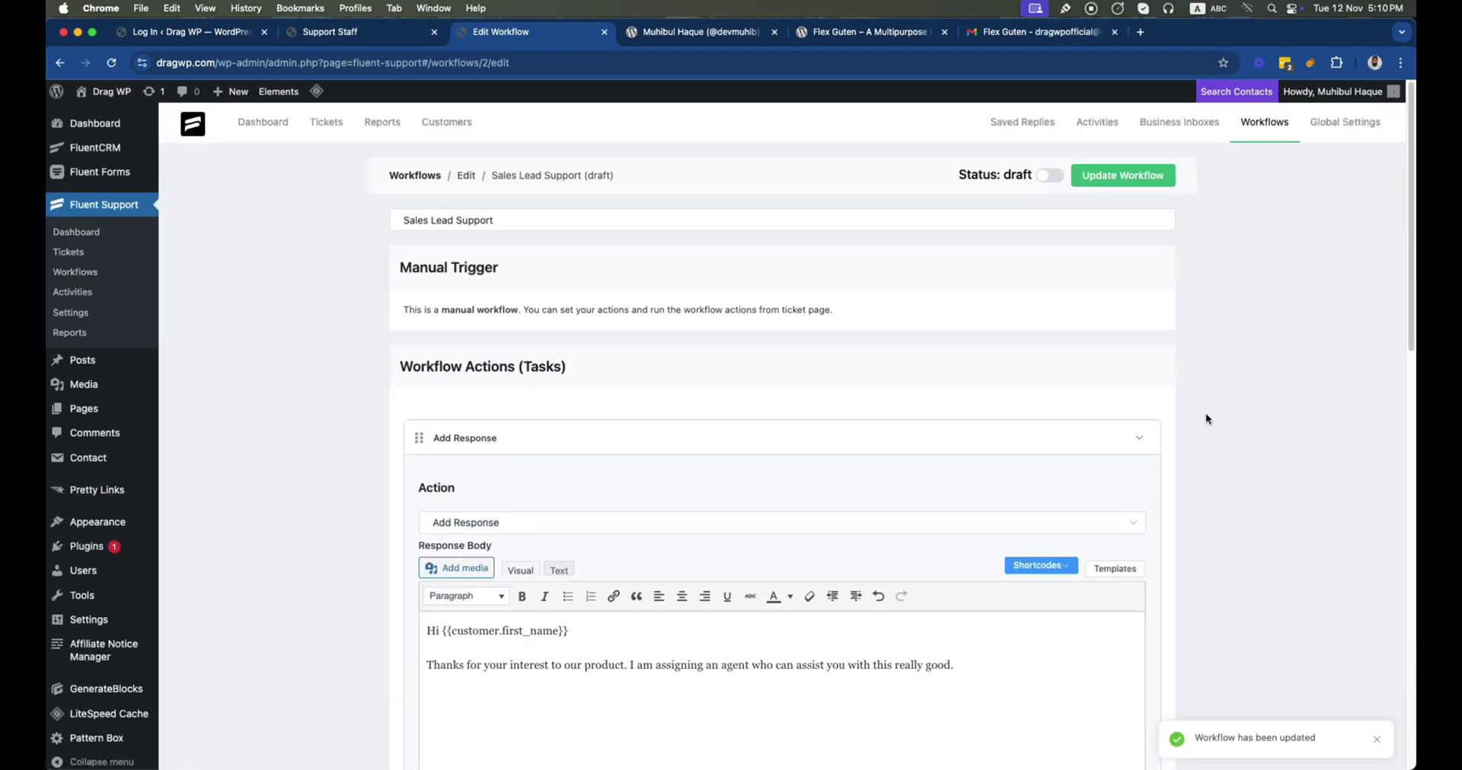
click(1049, 176)
click(1103, 176)
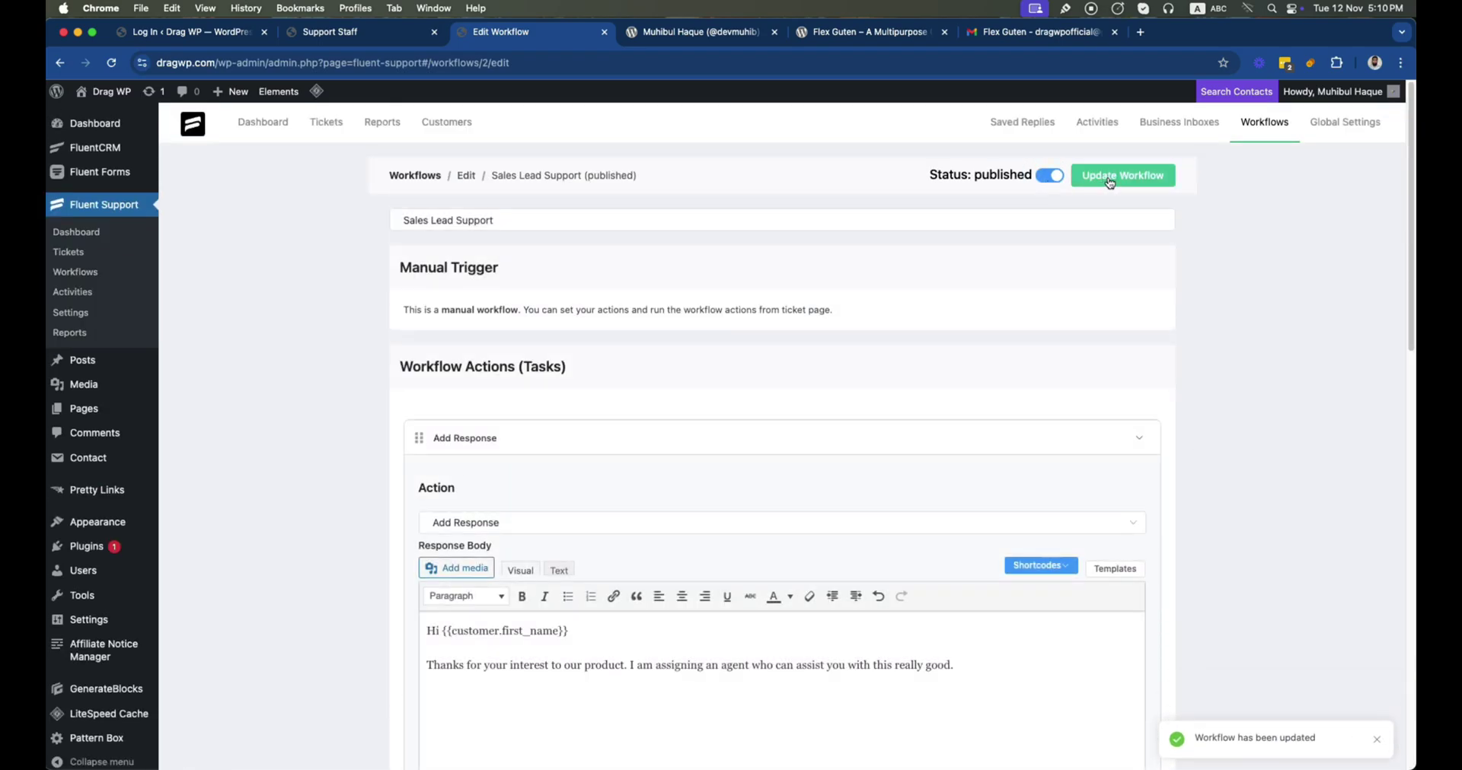
click(1109, 182)
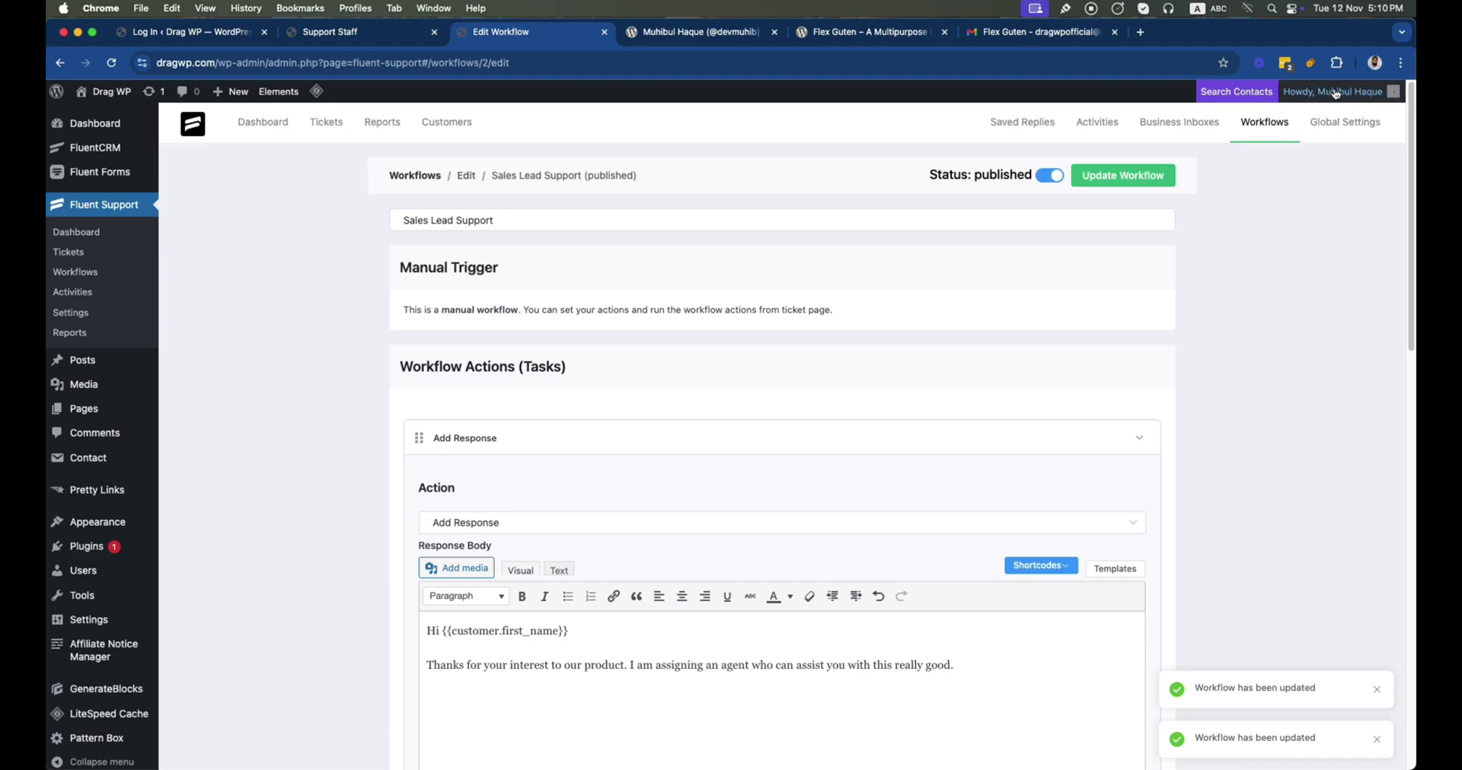
click(1374, 62)
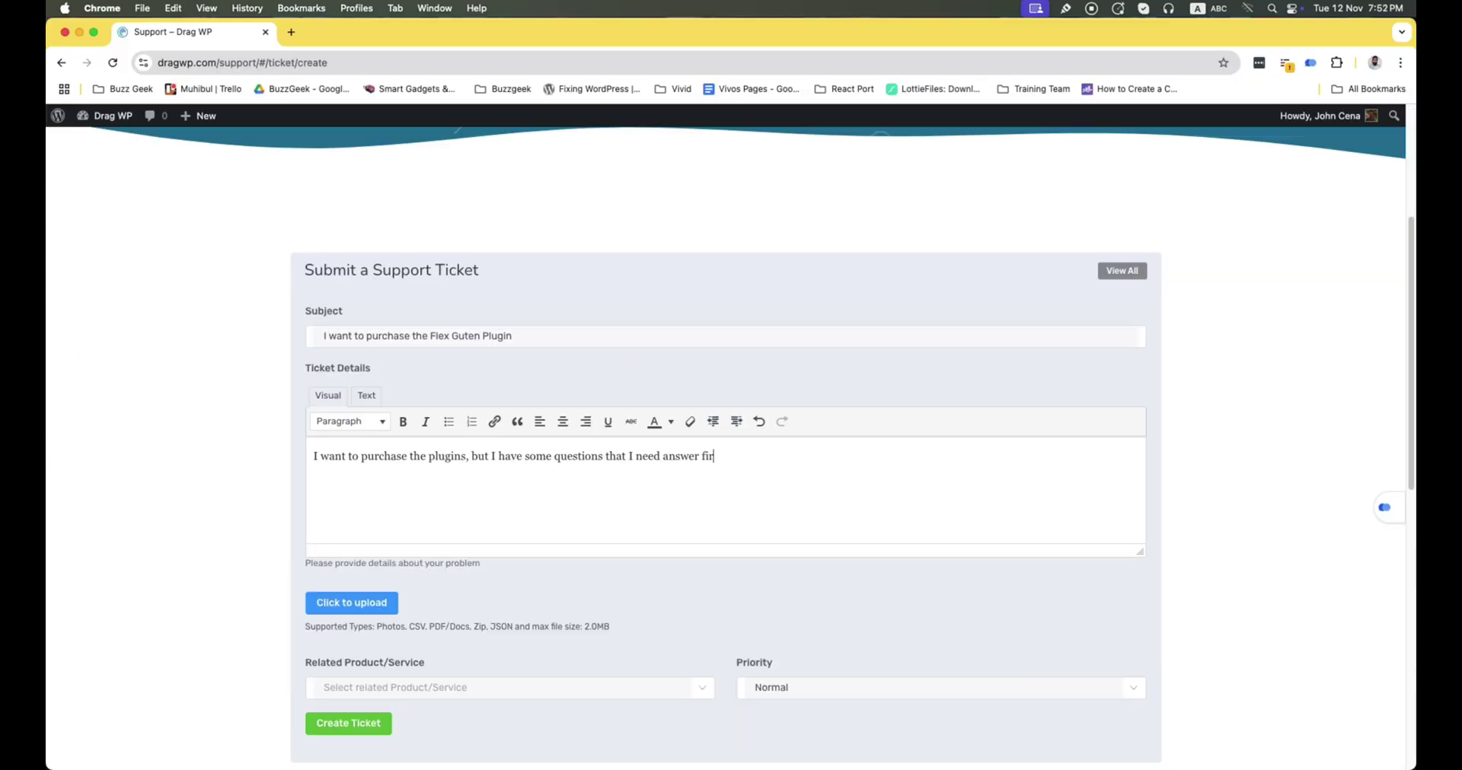
Submit the ticket with Flex Guten as the related product, then return to the admin profile
scroll(513, 550, down, 6)
click(499, 228)
click(714, 242)
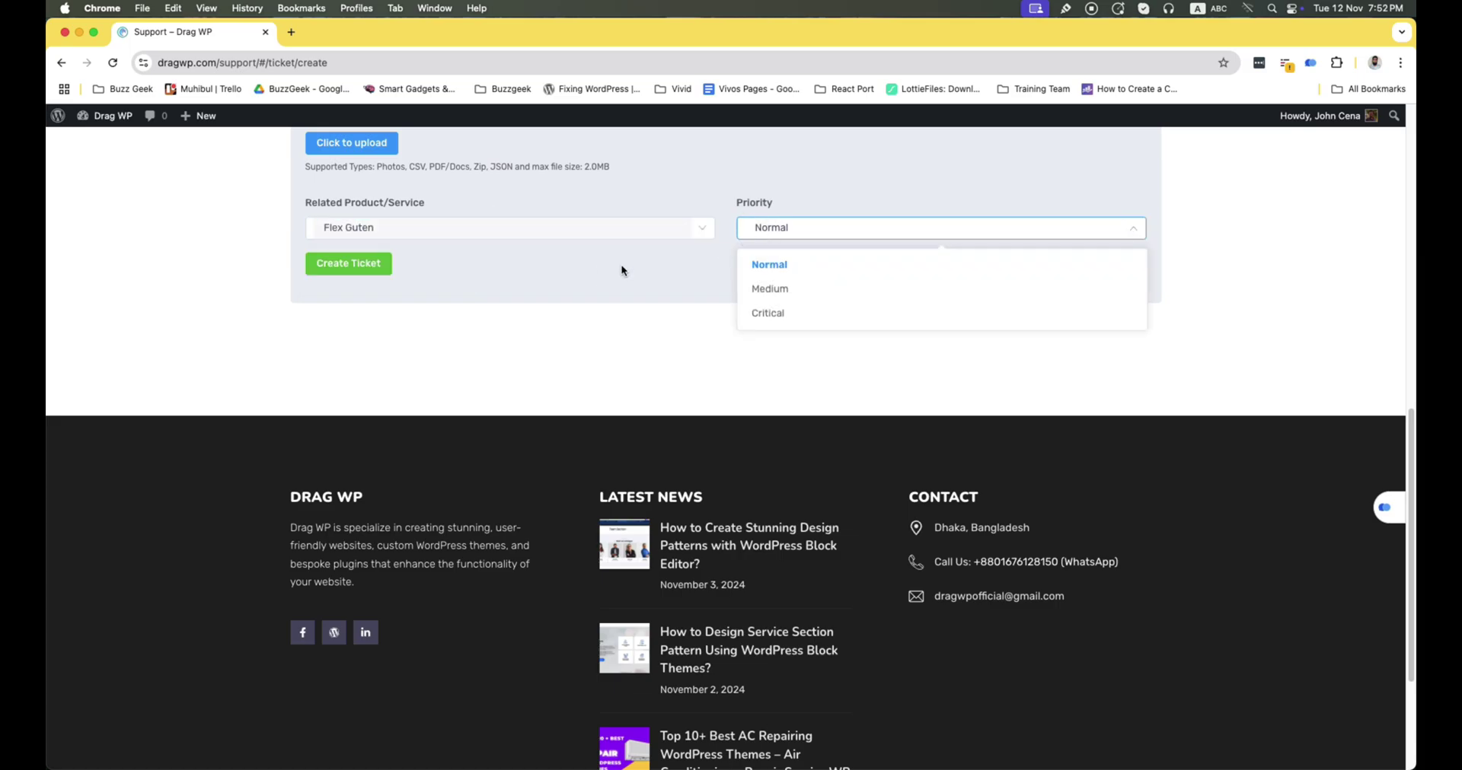
click(348, 263)
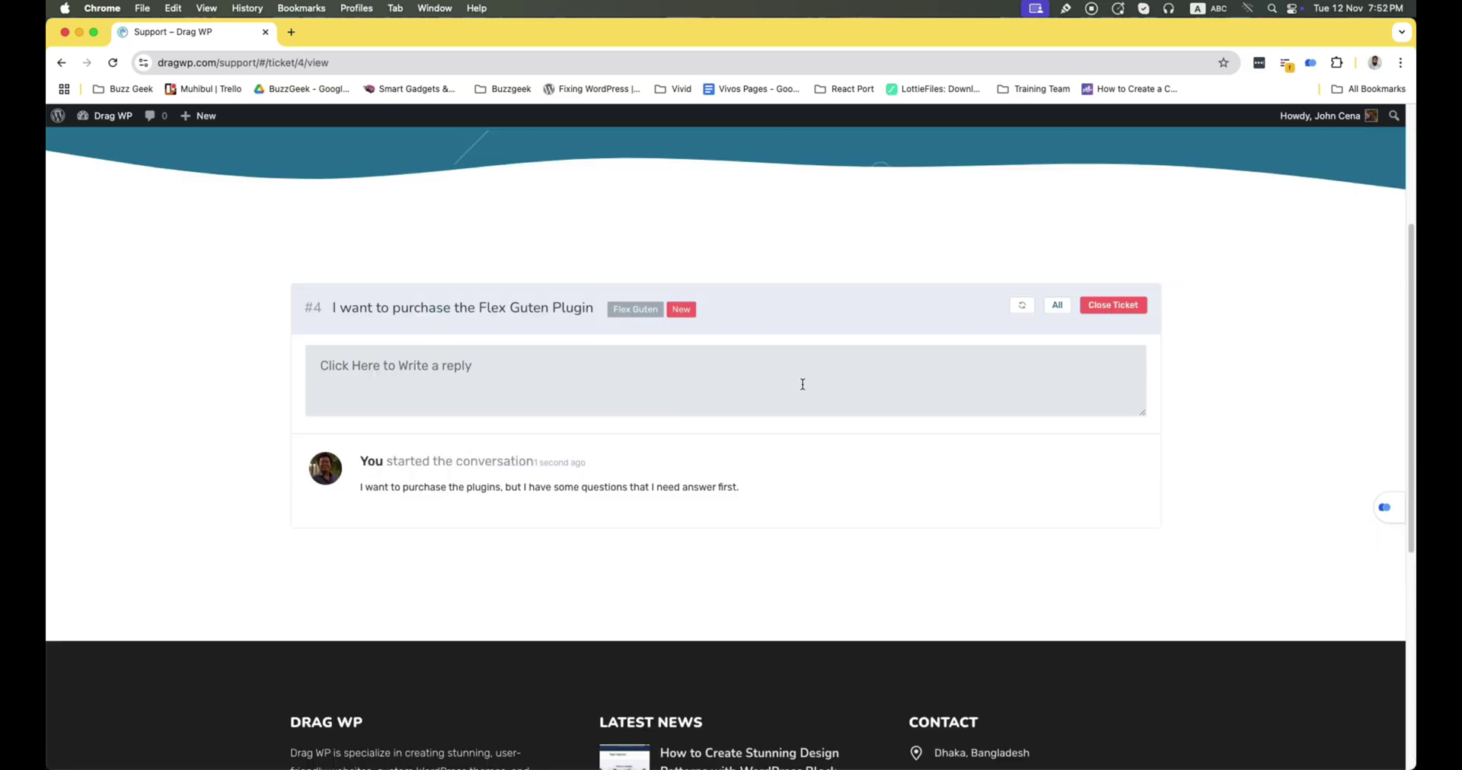
click(1374, 63)
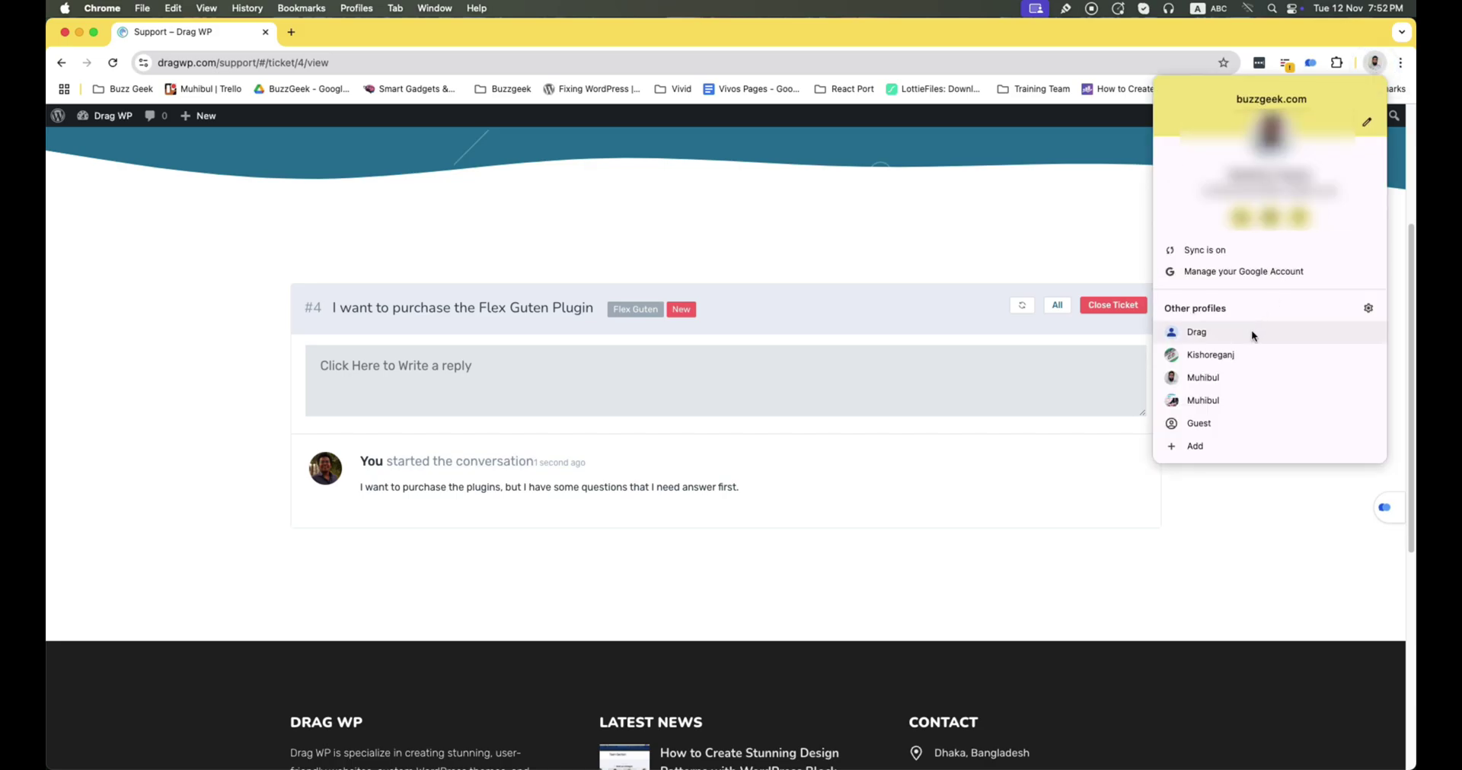
click(1235, 368)
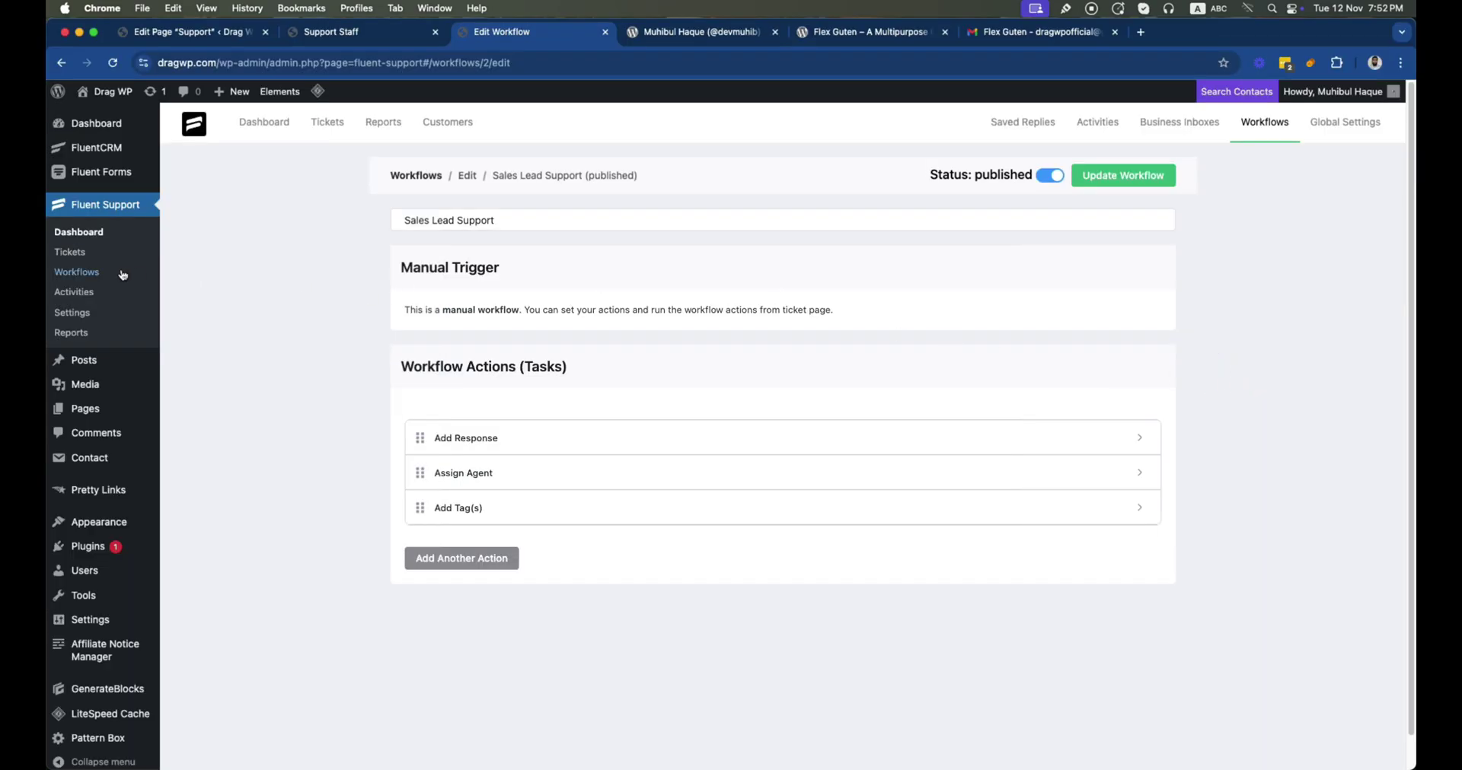
Open Flex Guten ticket #4 from Tickets and pick the Sales Lead Support manual workflow
click(72, 252)
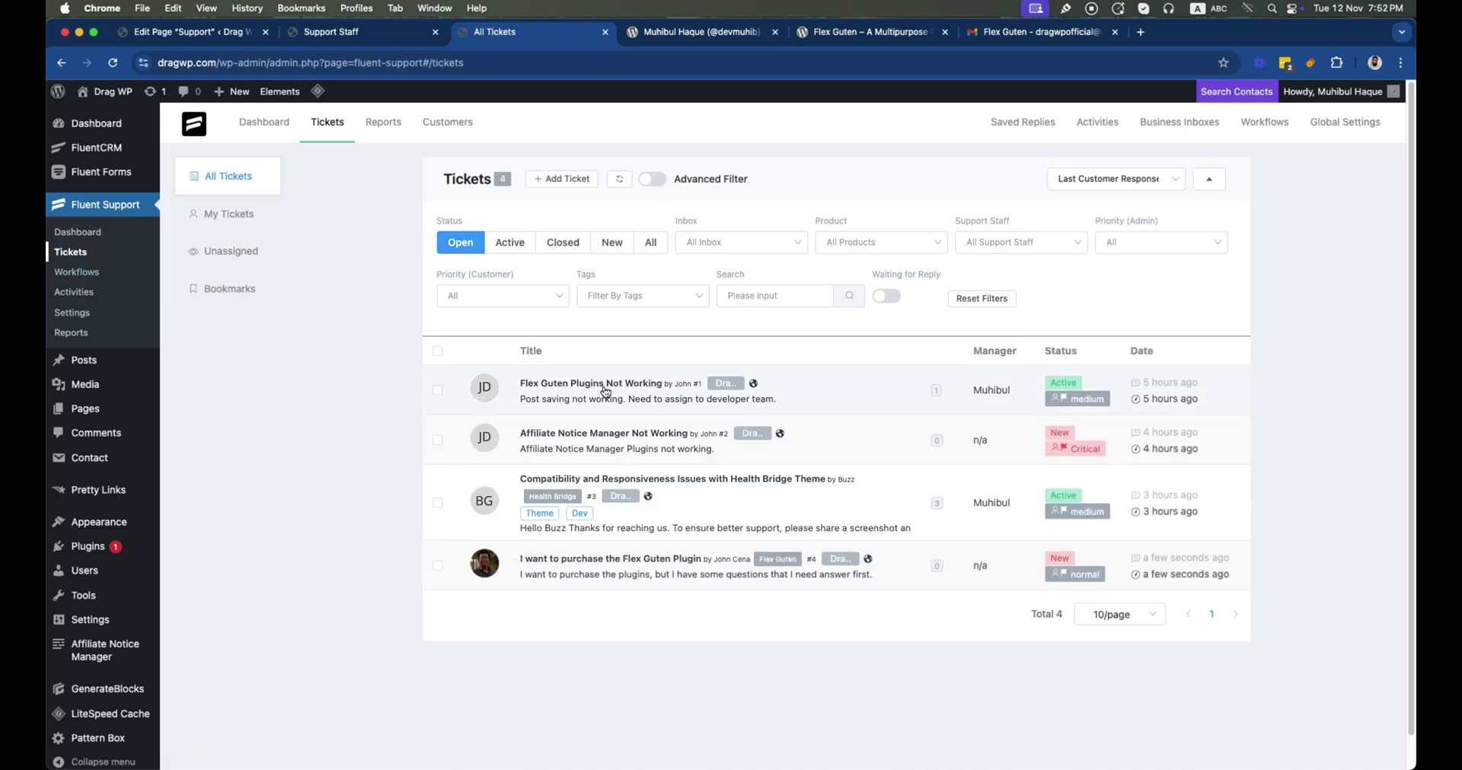
click(604, 572)
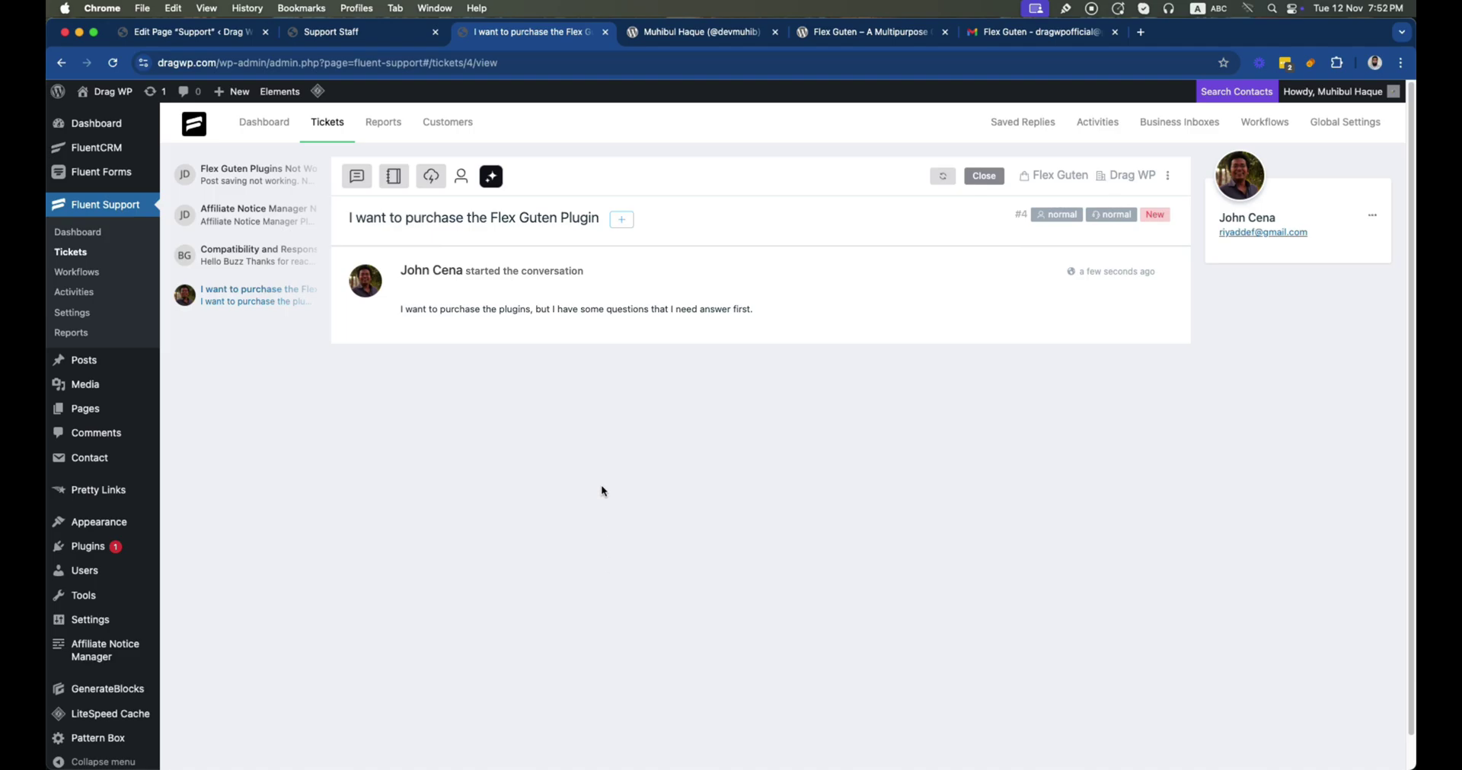
click(427, 178)
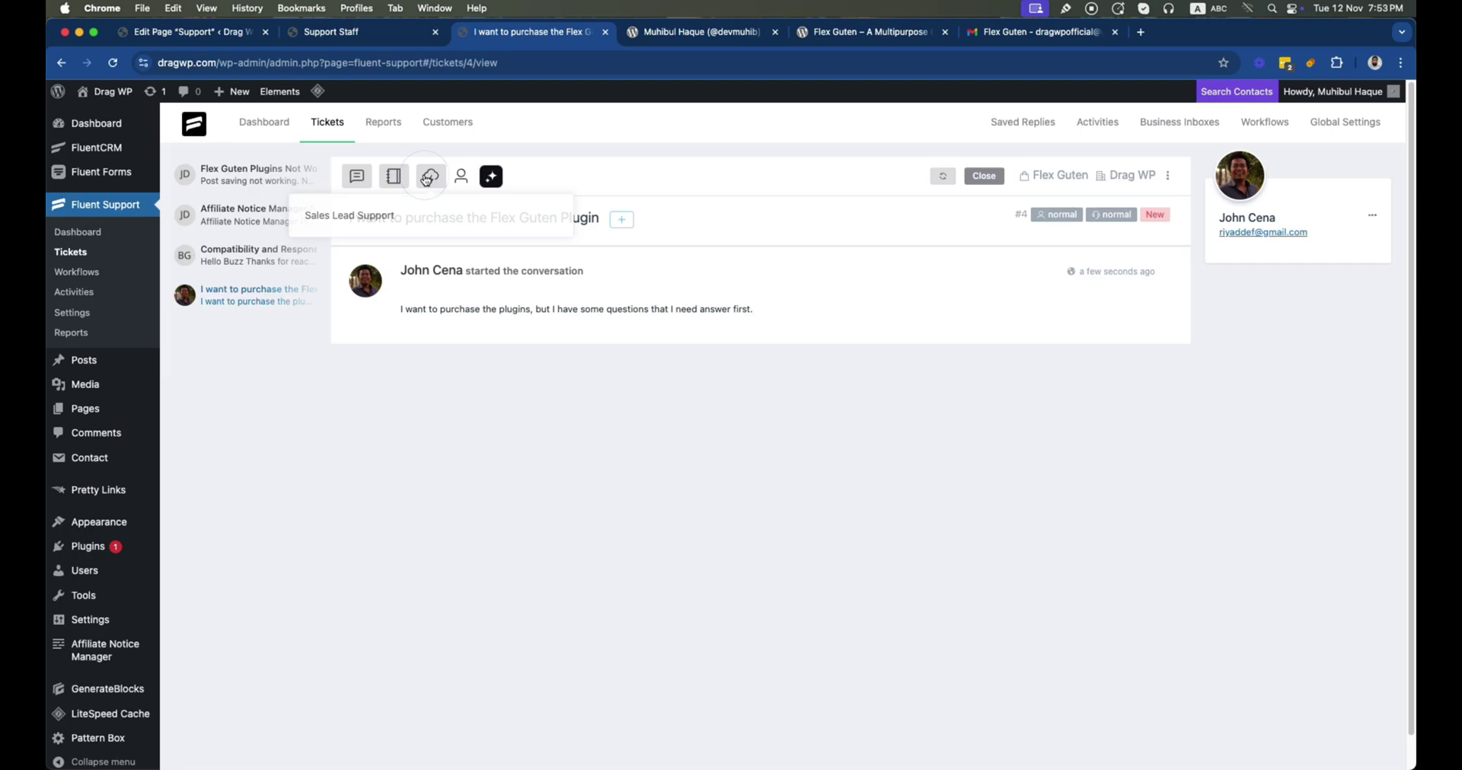
click(371, 216)
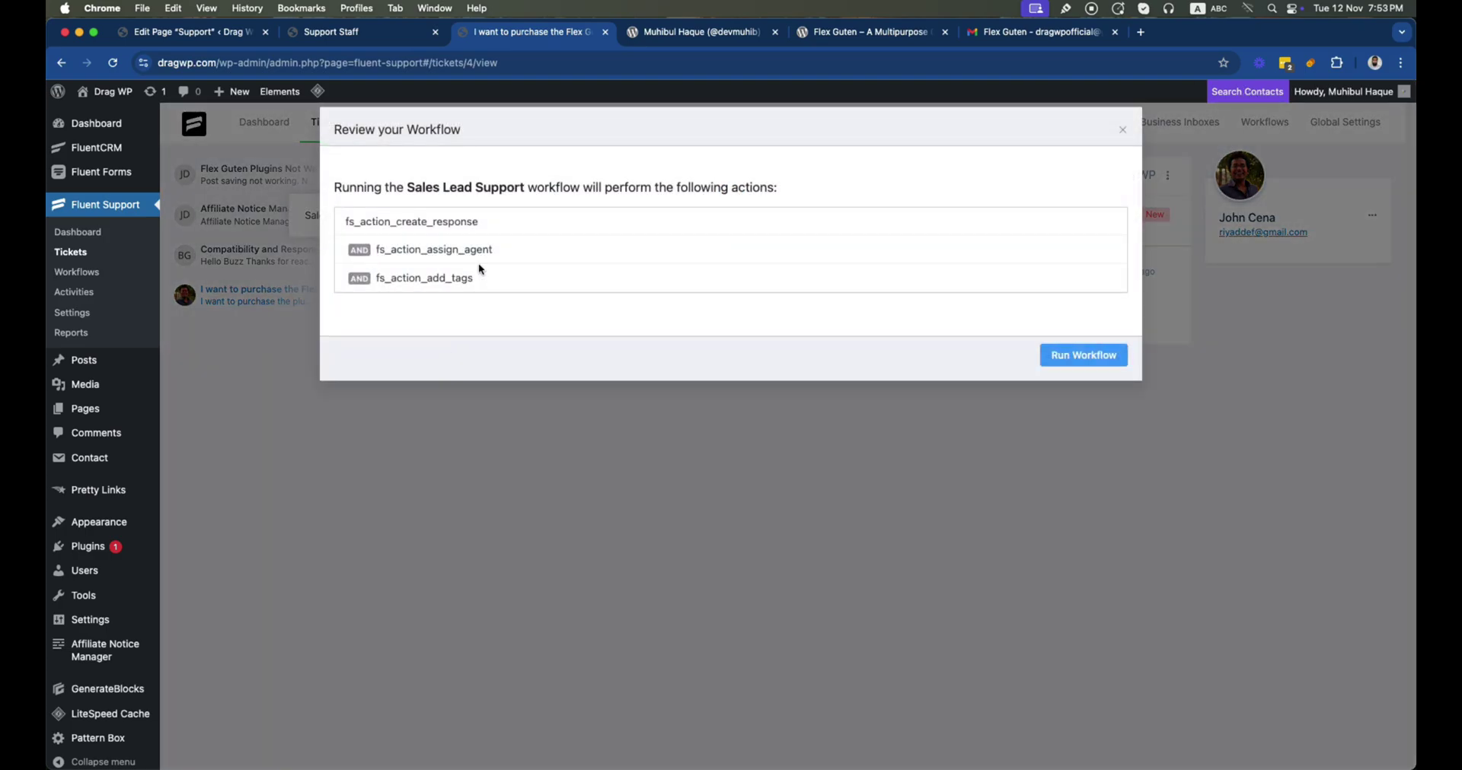
Run Sales Lead Support on ticket #4, verify its assigned agent, then go to Workflows
click(1079, 356)
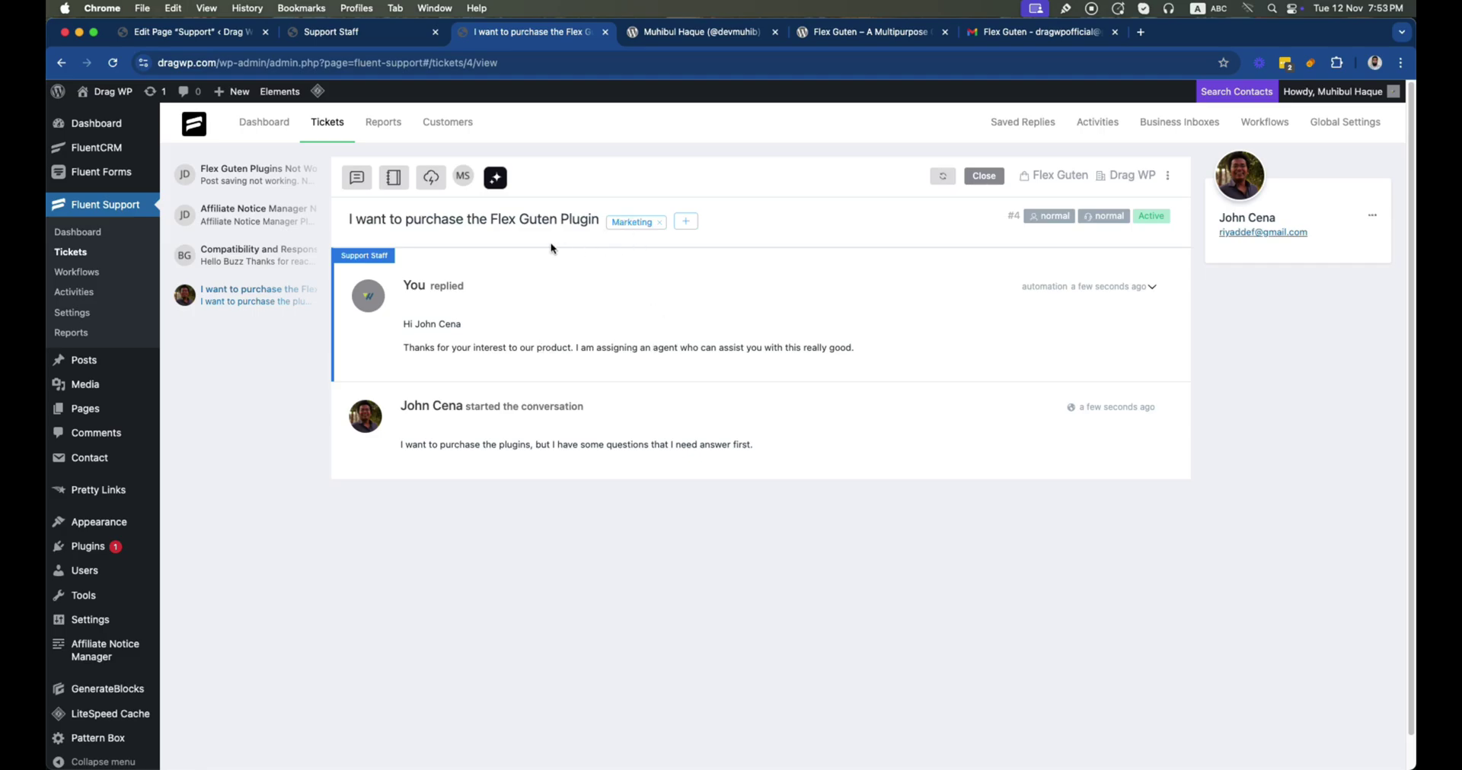
click(463, 180)
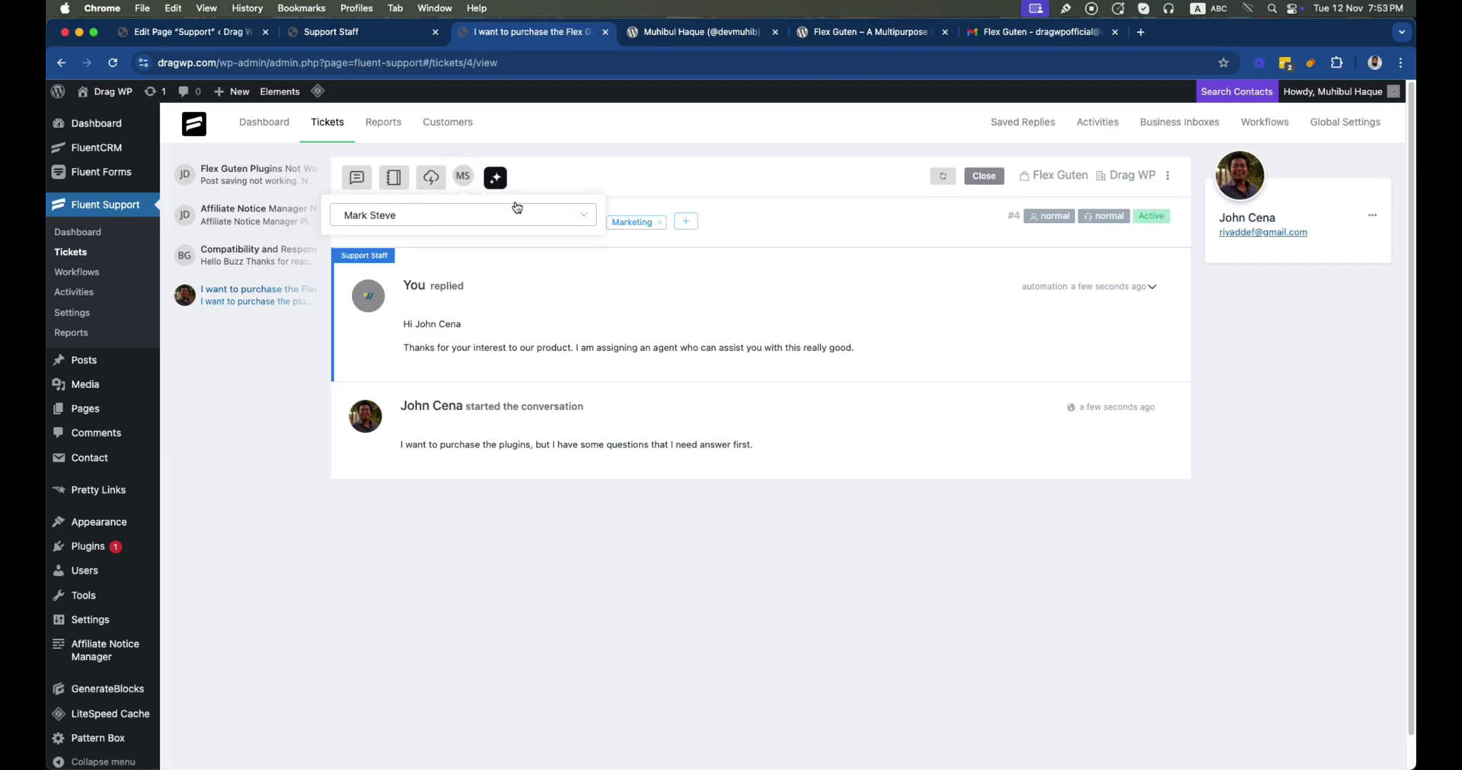
click(555, 180)
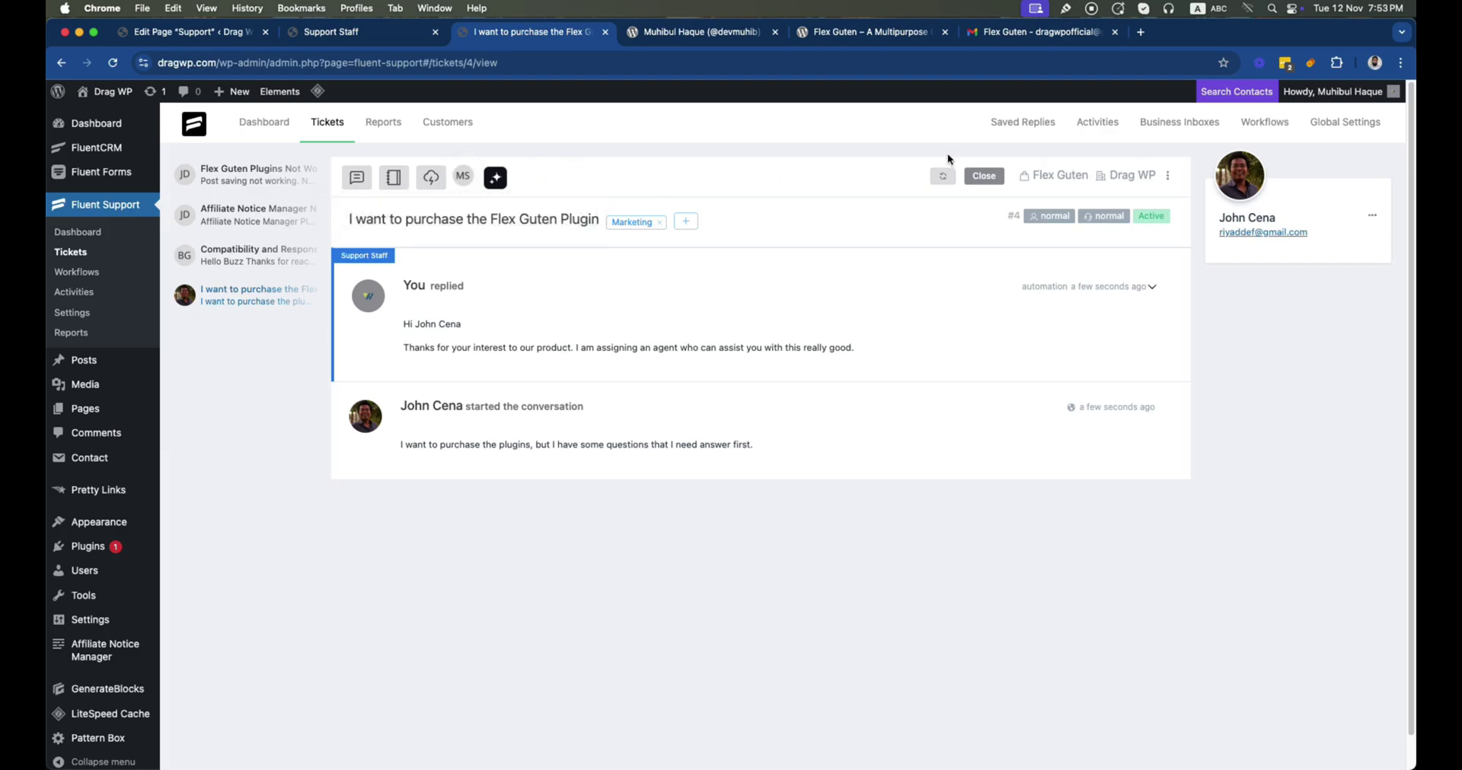
click(1266, 128)
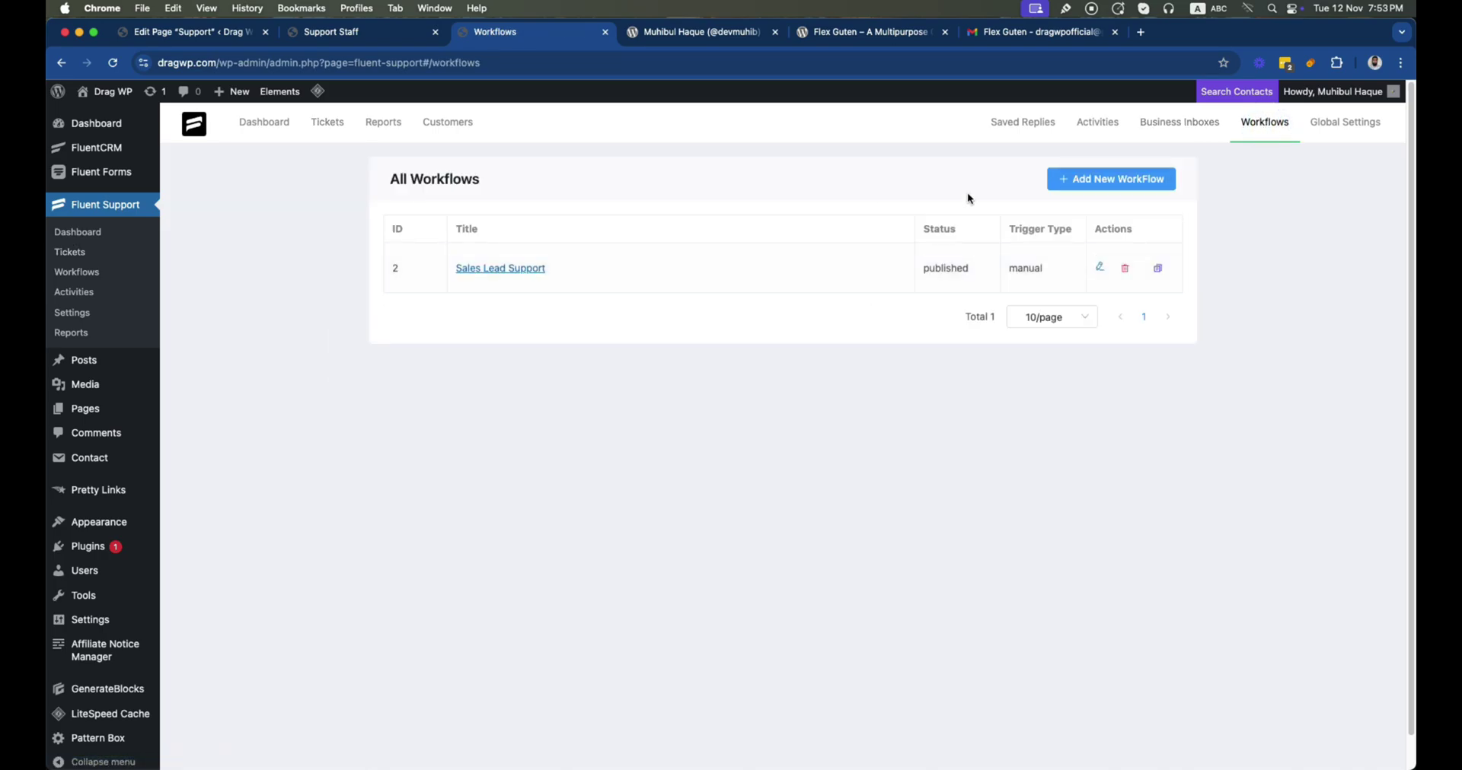
Start a new Automatic workflow, name it 'Technical Support', and continue to its editor
click(1084, 184)
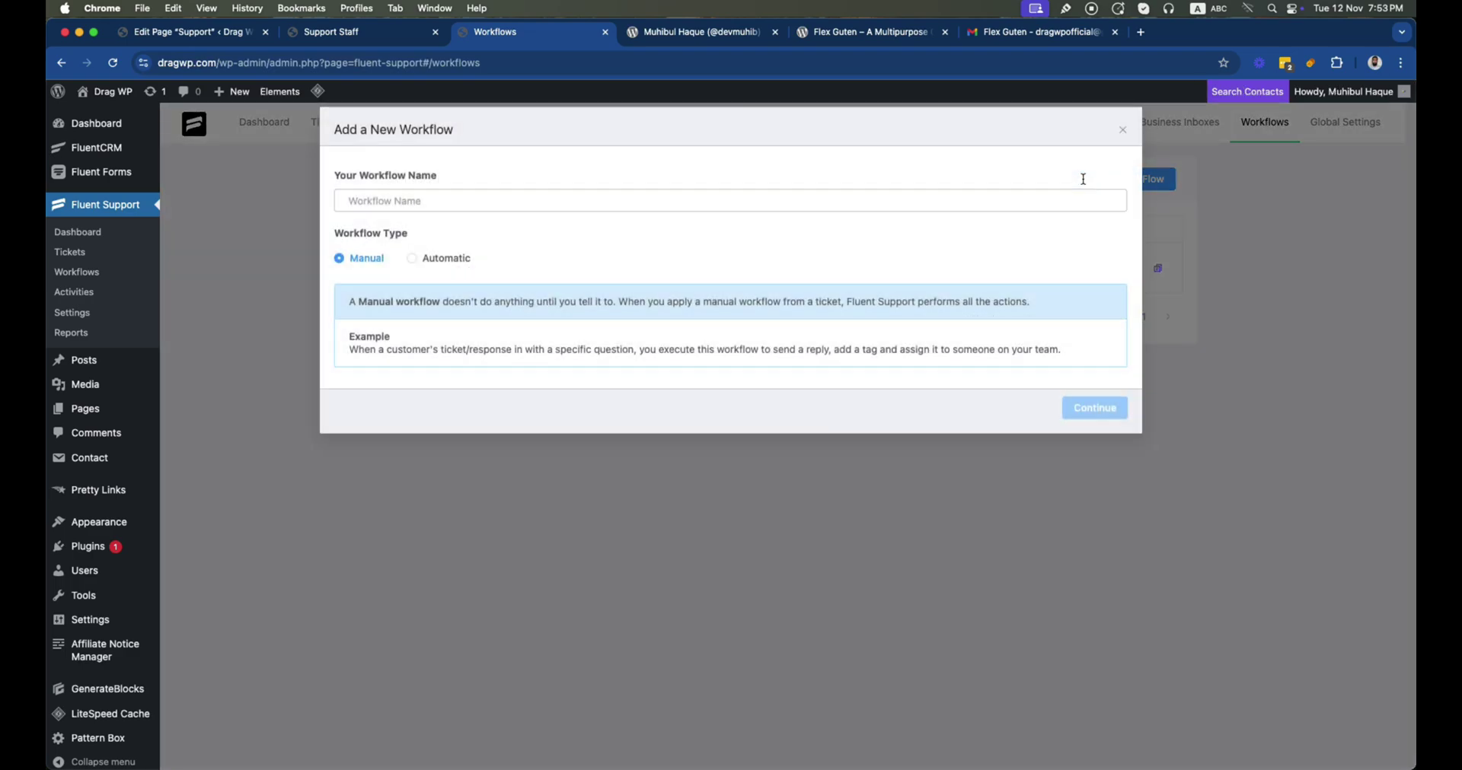
click(411, 258)
click(399, 200)
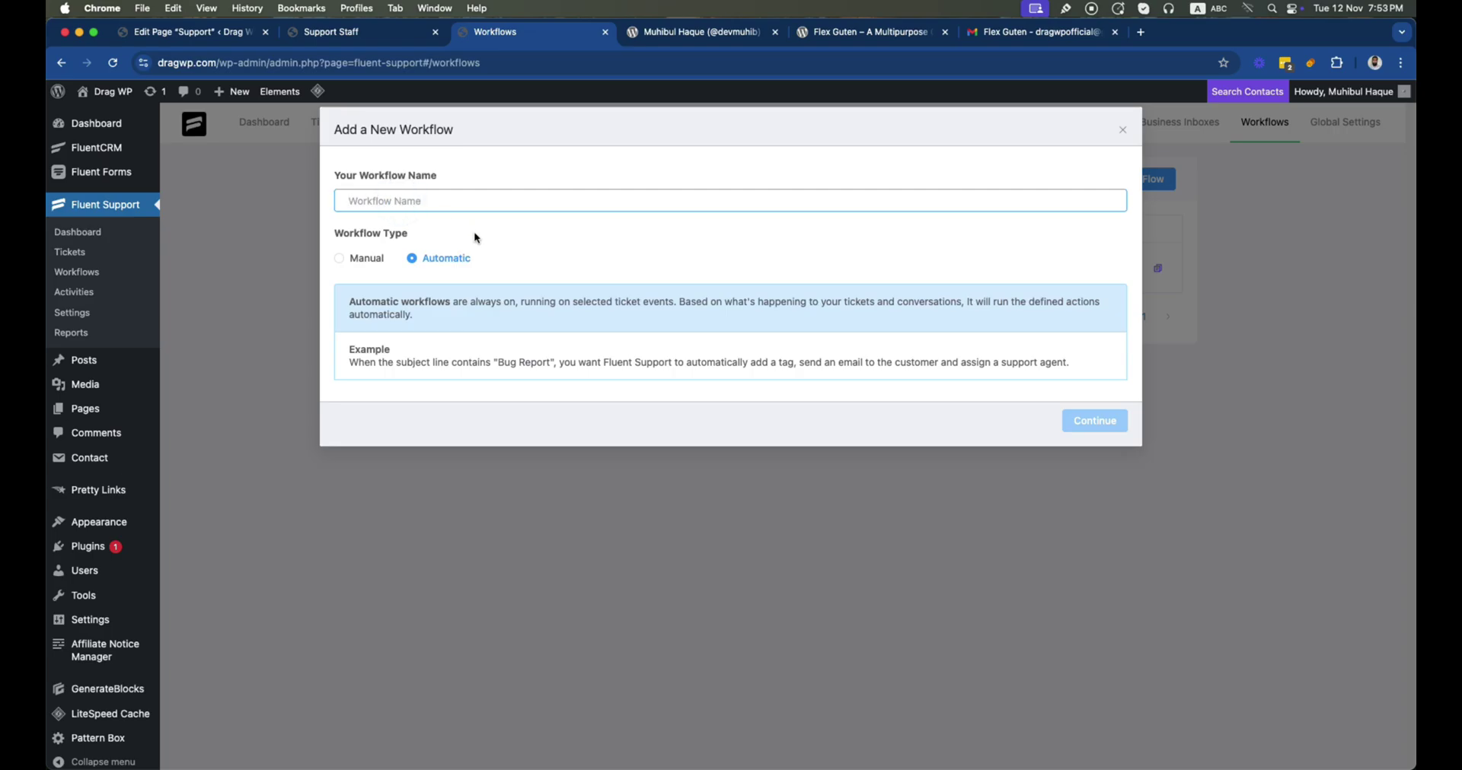
text(Deve)
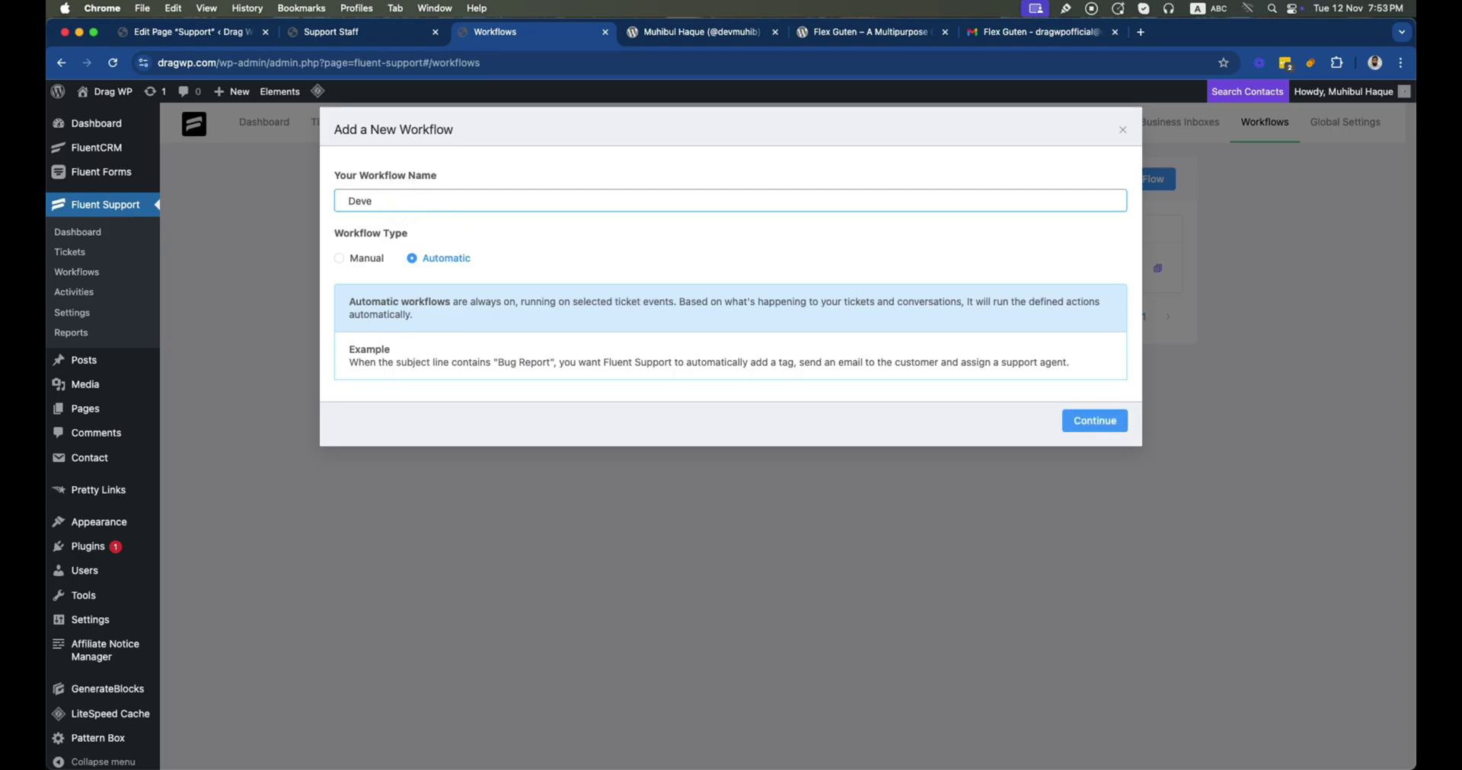
key(BackSpace)
key(BackSpace)
key(BackSpace)
key(BackSpace)
text(Techni)
text(cal. )
text(Support)
click(1085, 420)
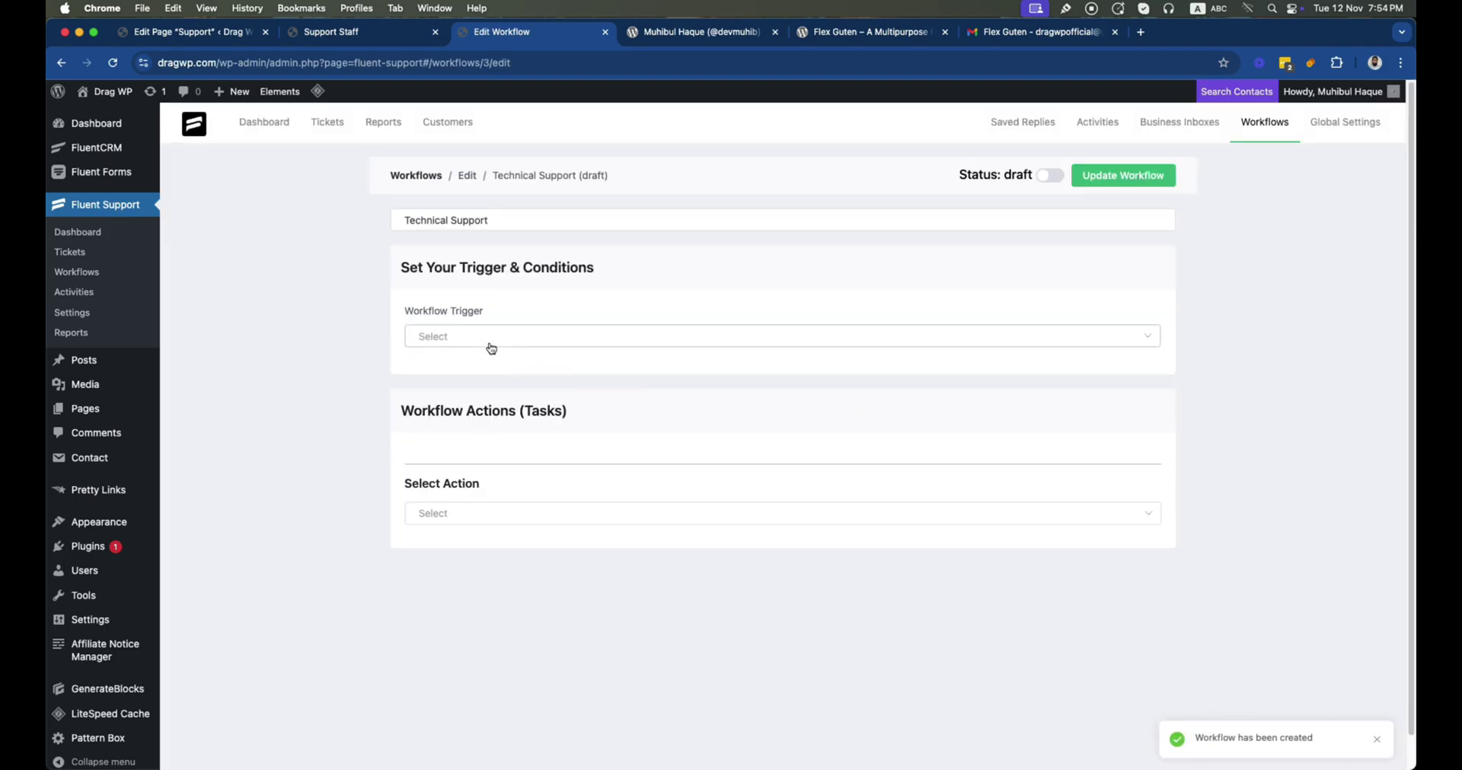
Trigger on ticket creation when Ticket Title contains 'Error'
click(491, 348)
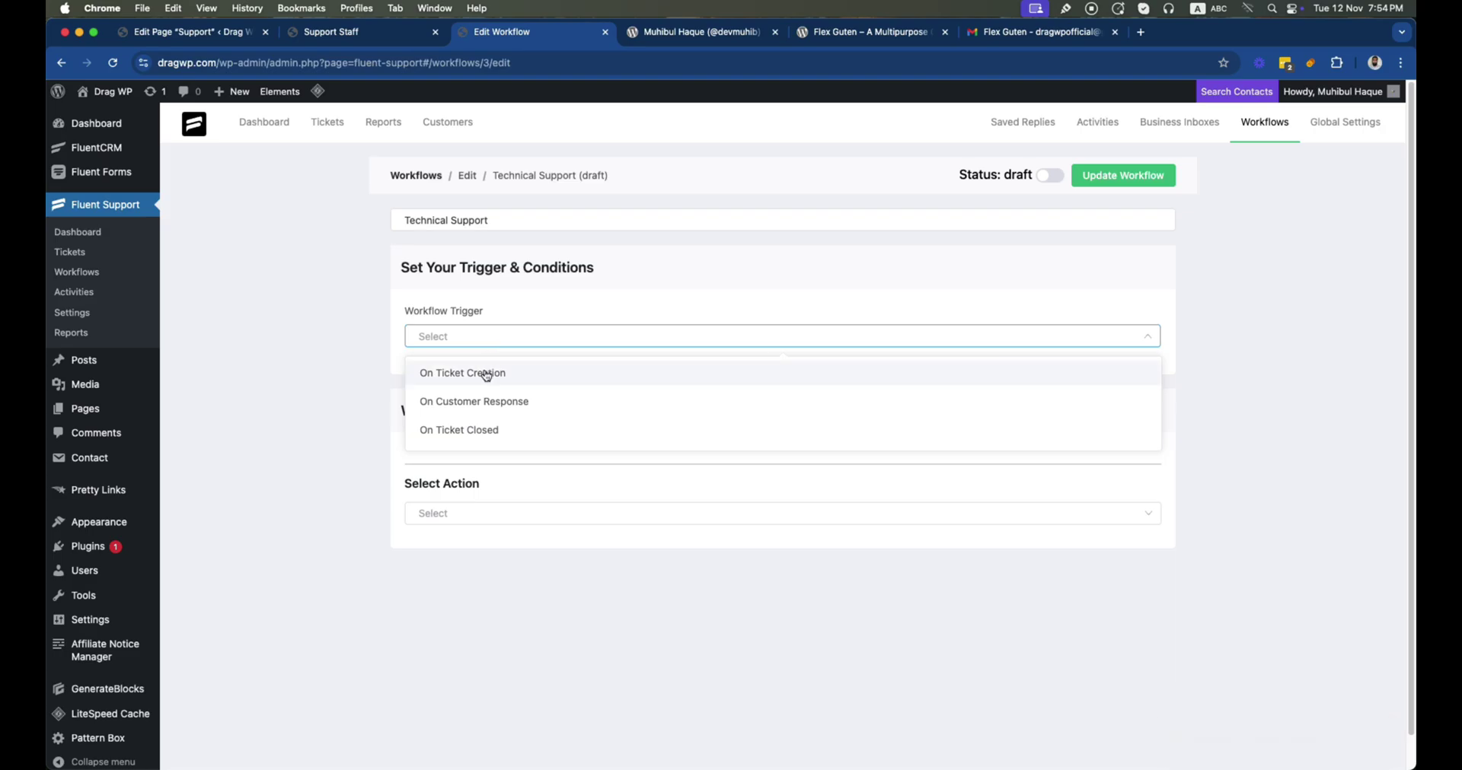
click(486, 376)
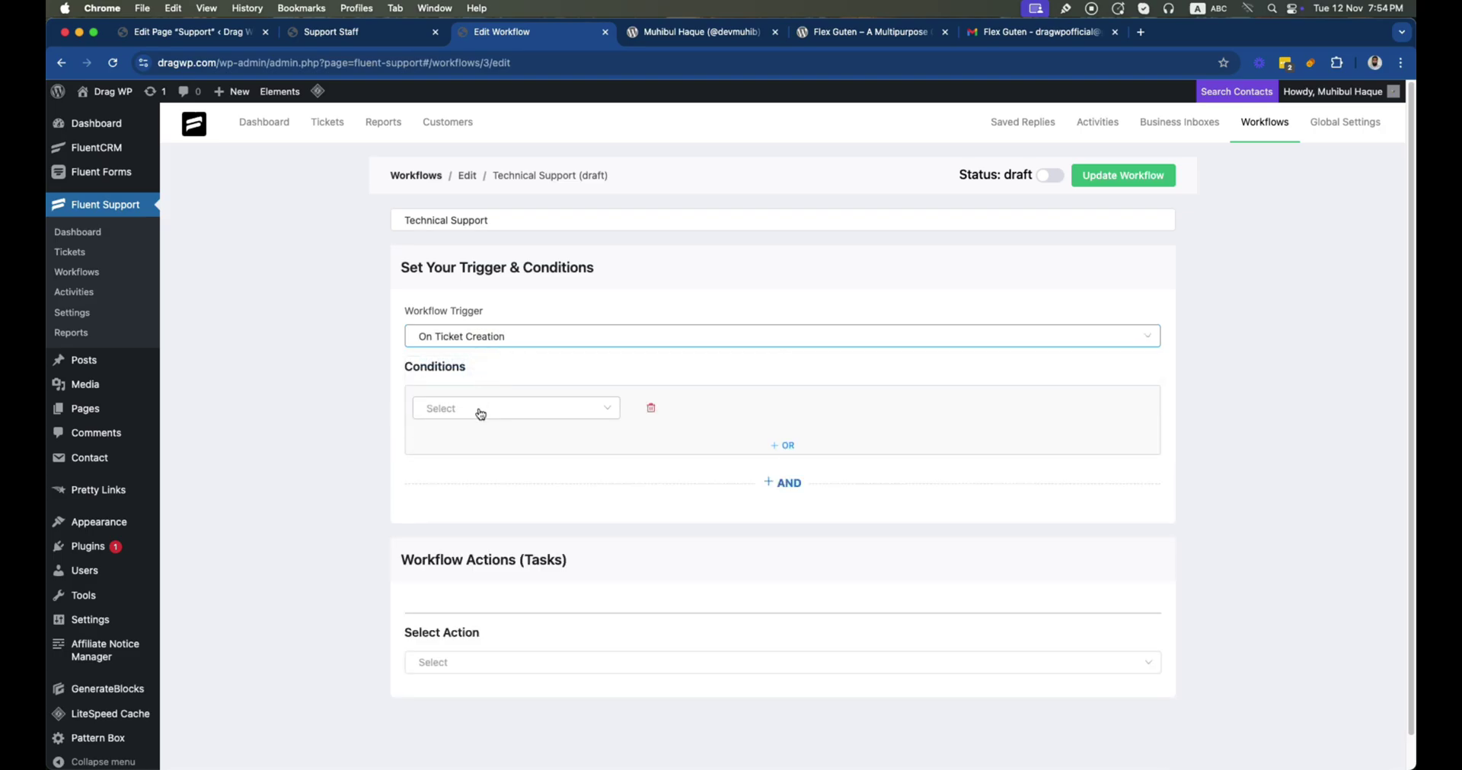
click(480, 415)
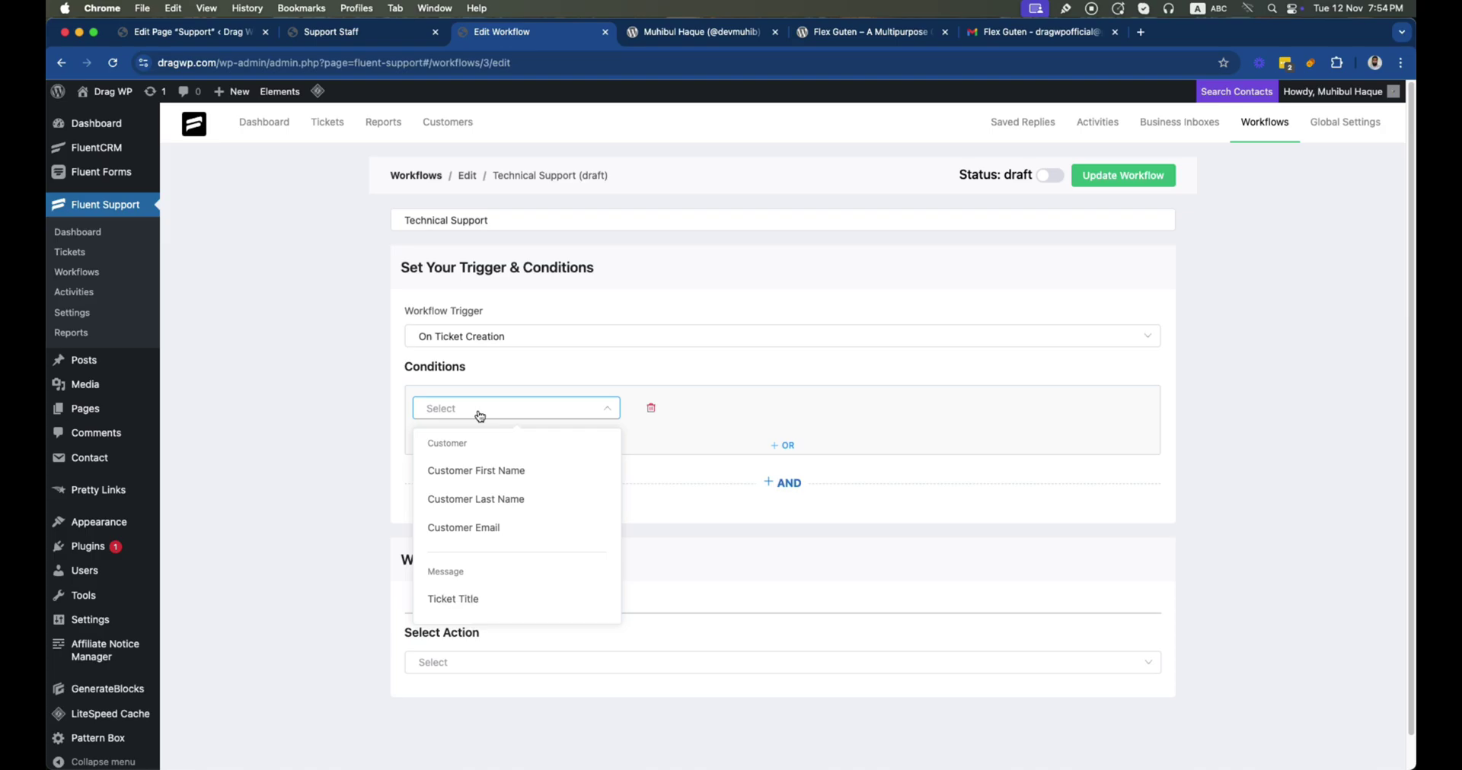
click(481, 602)
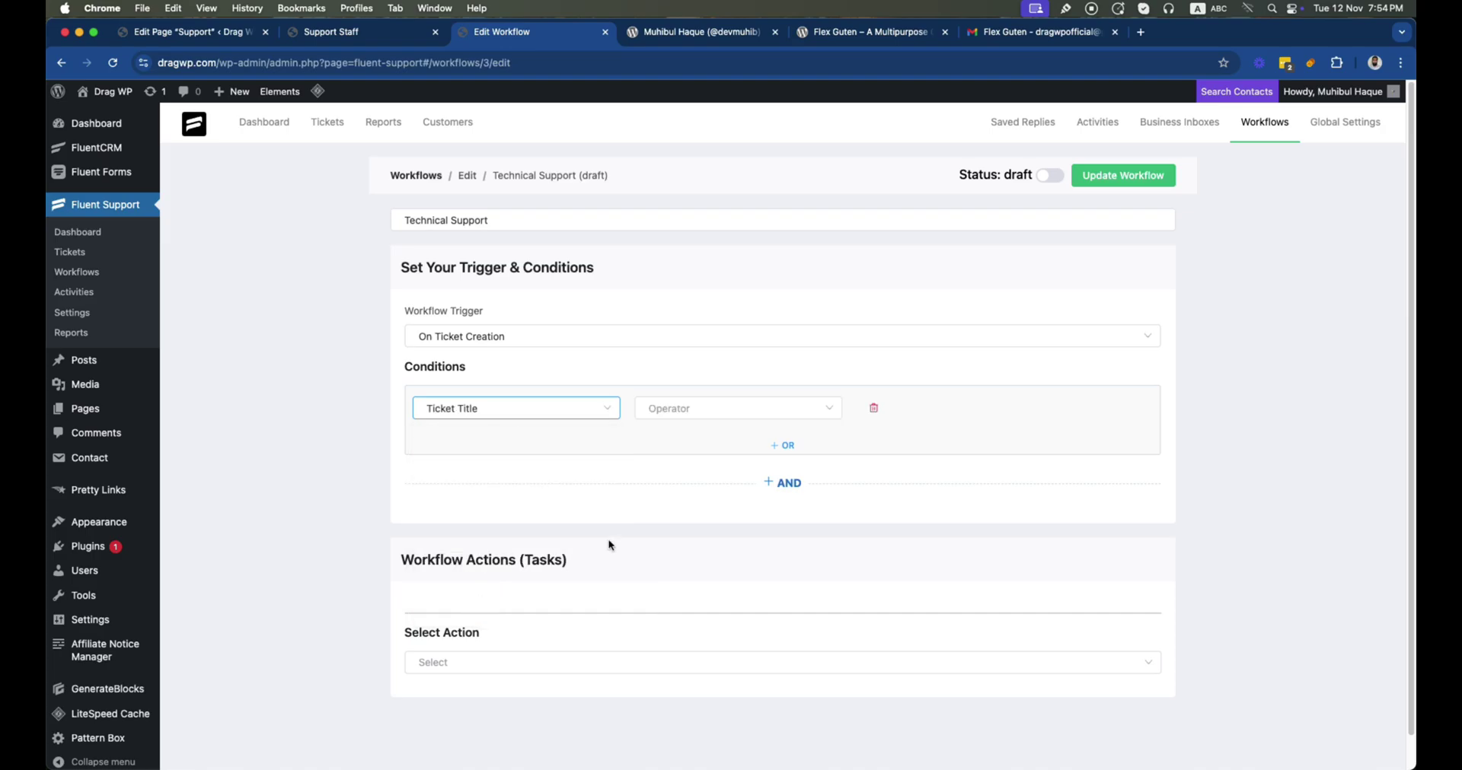
click(722, 417)
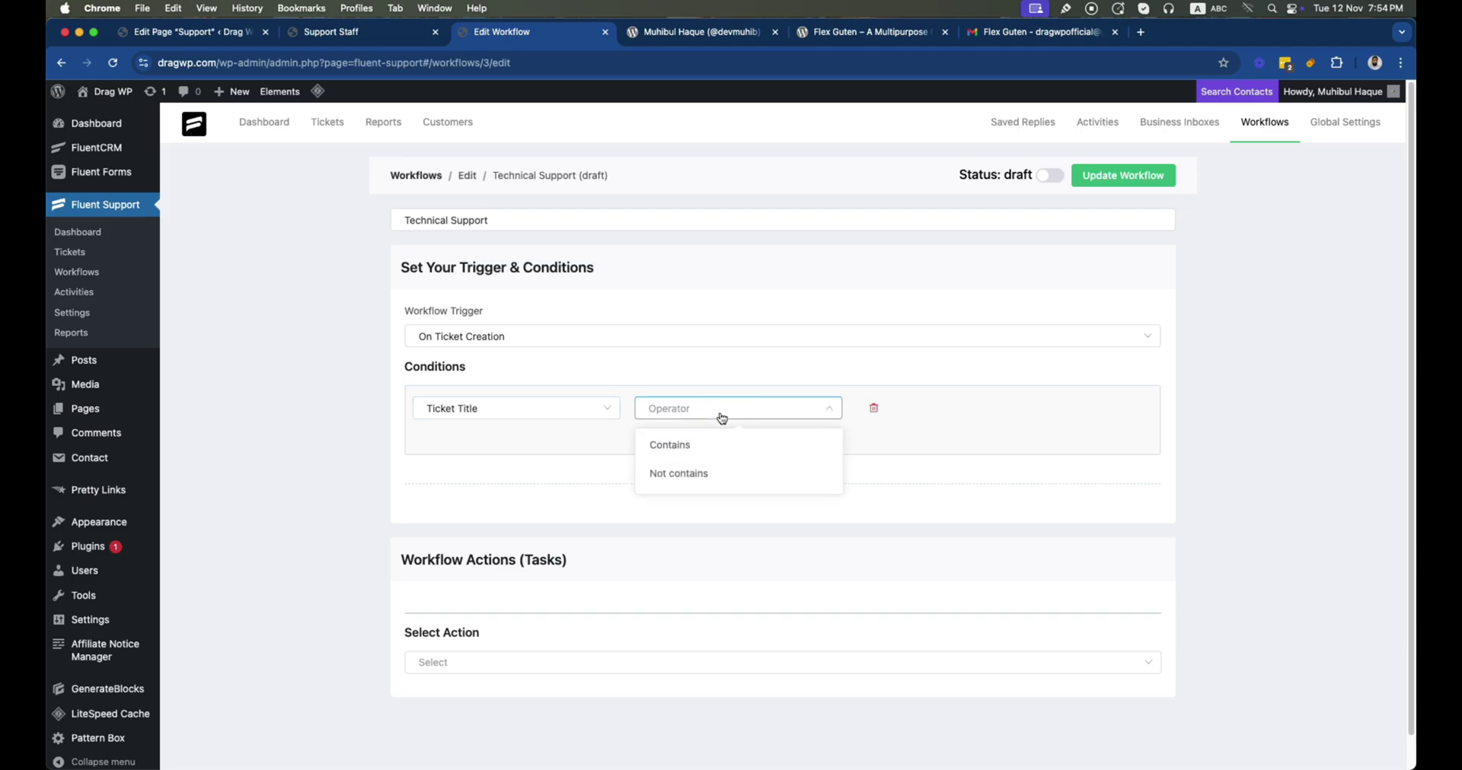
click(710, 453)
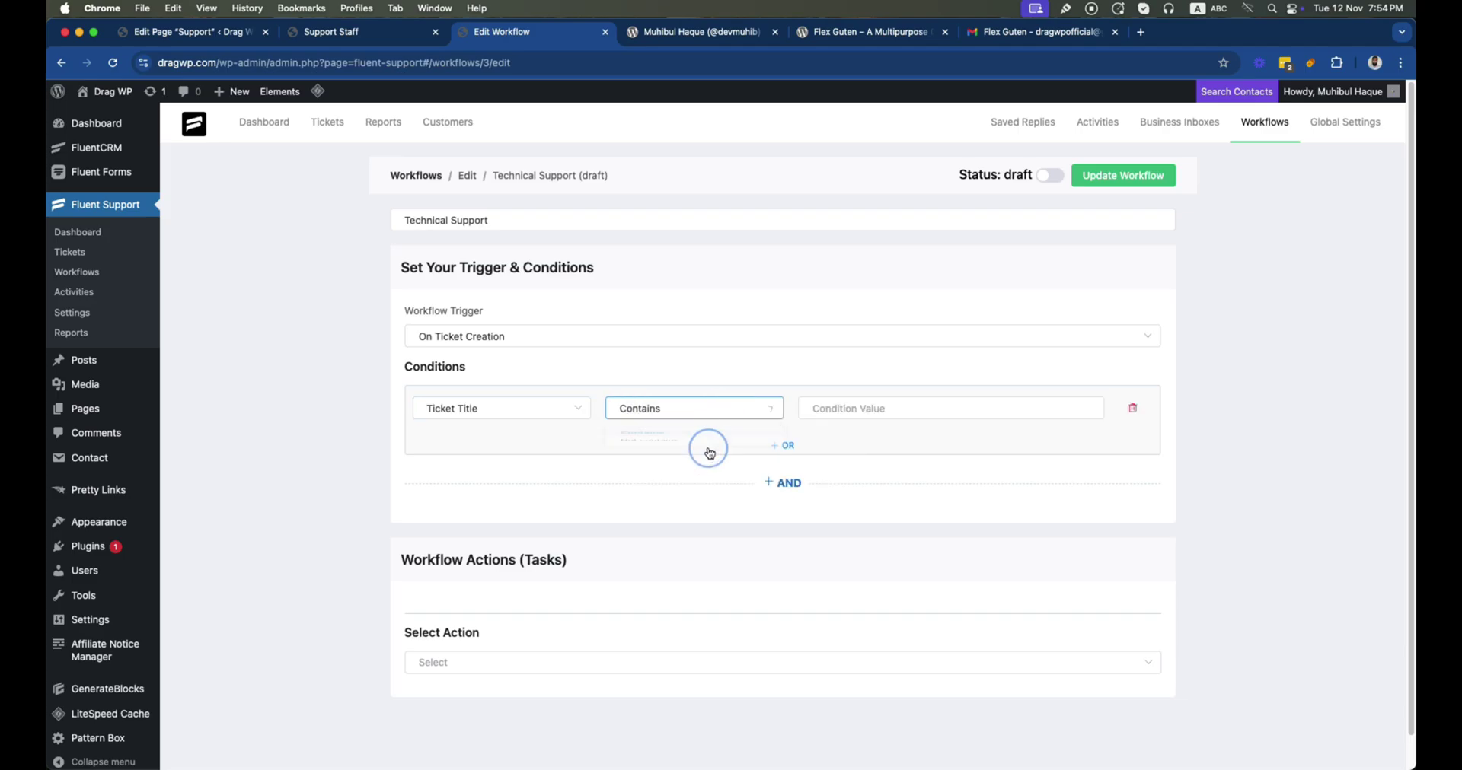
click(862, 414)
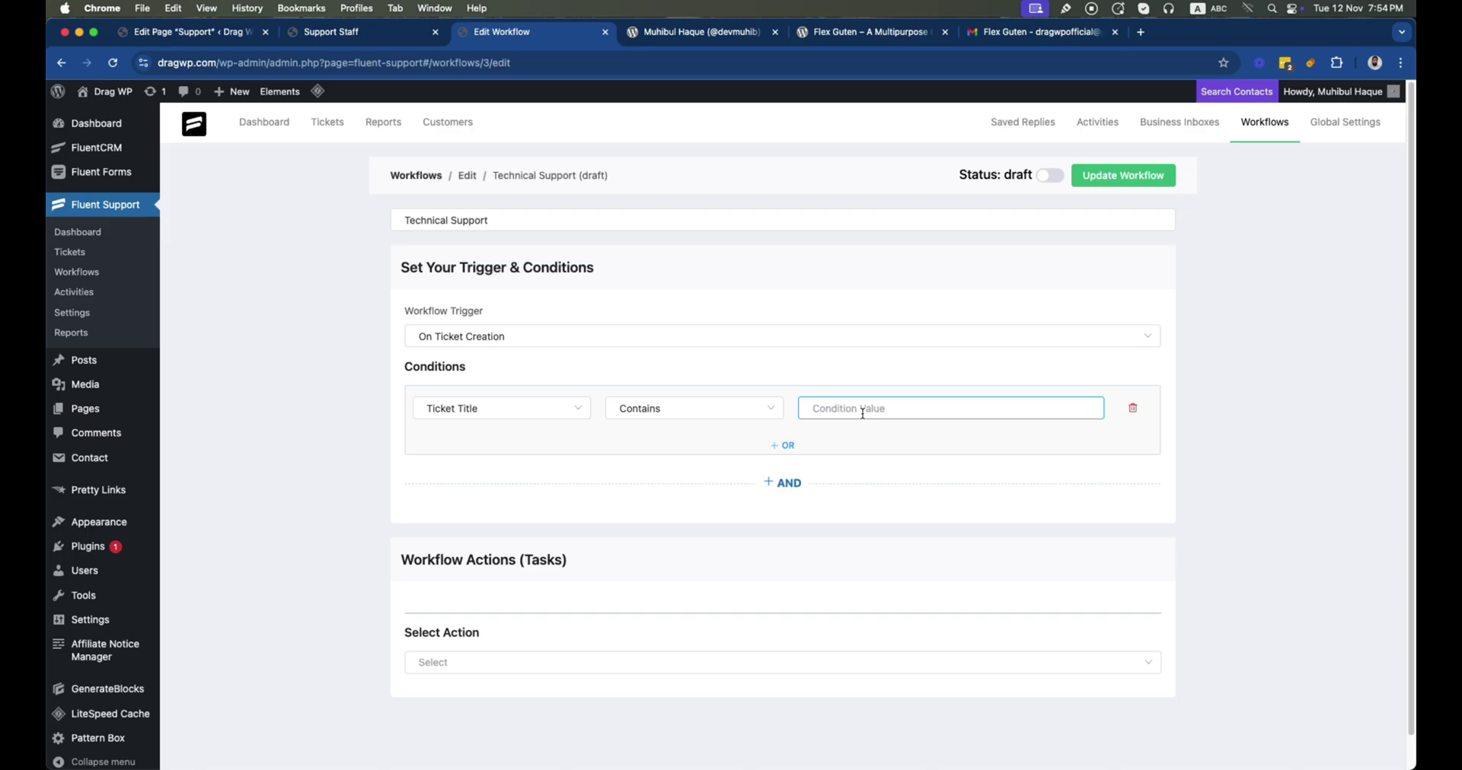
text(Error)
Add an OR condition where Ticket Title contains 'Broken'
click(783, 445)
click(482, 478)
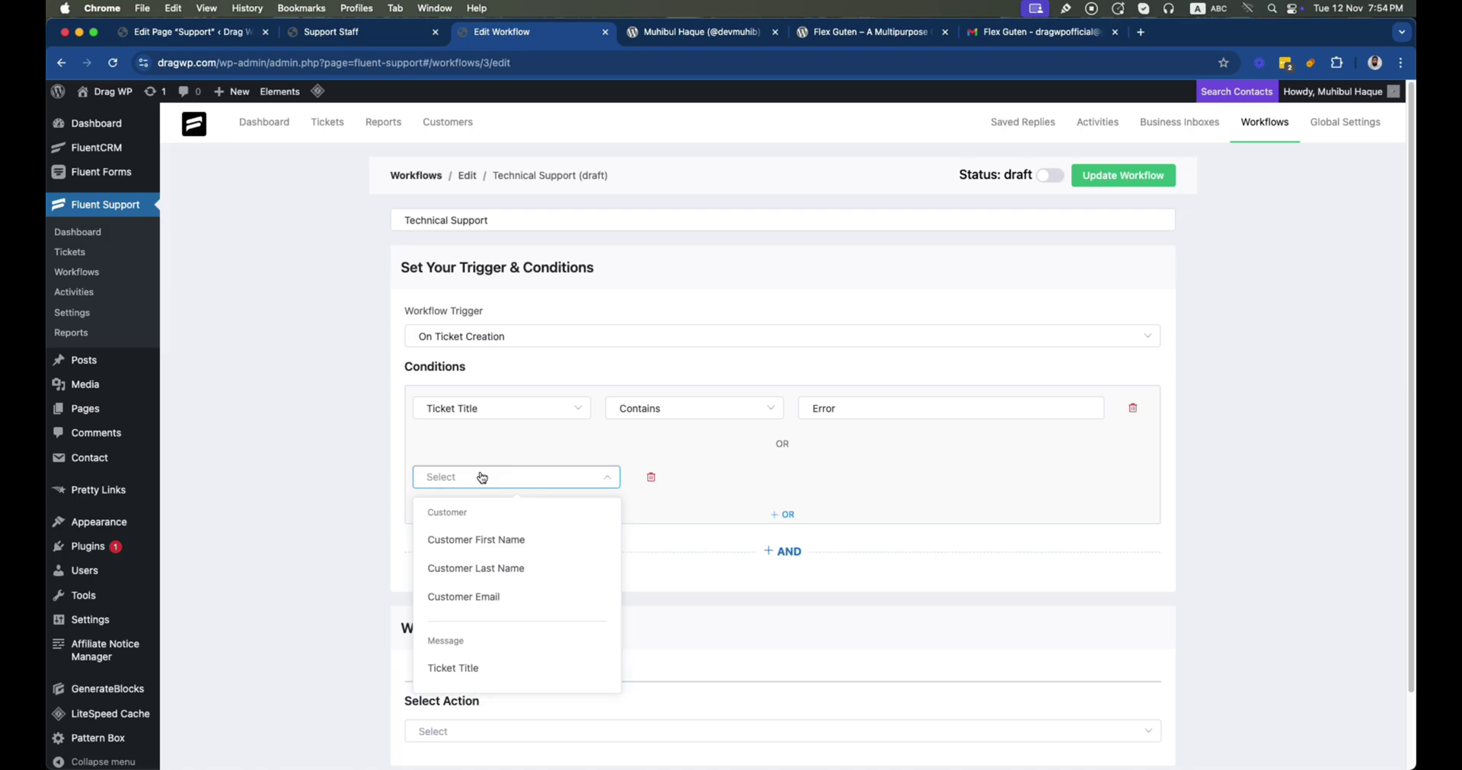
click(457, 667)
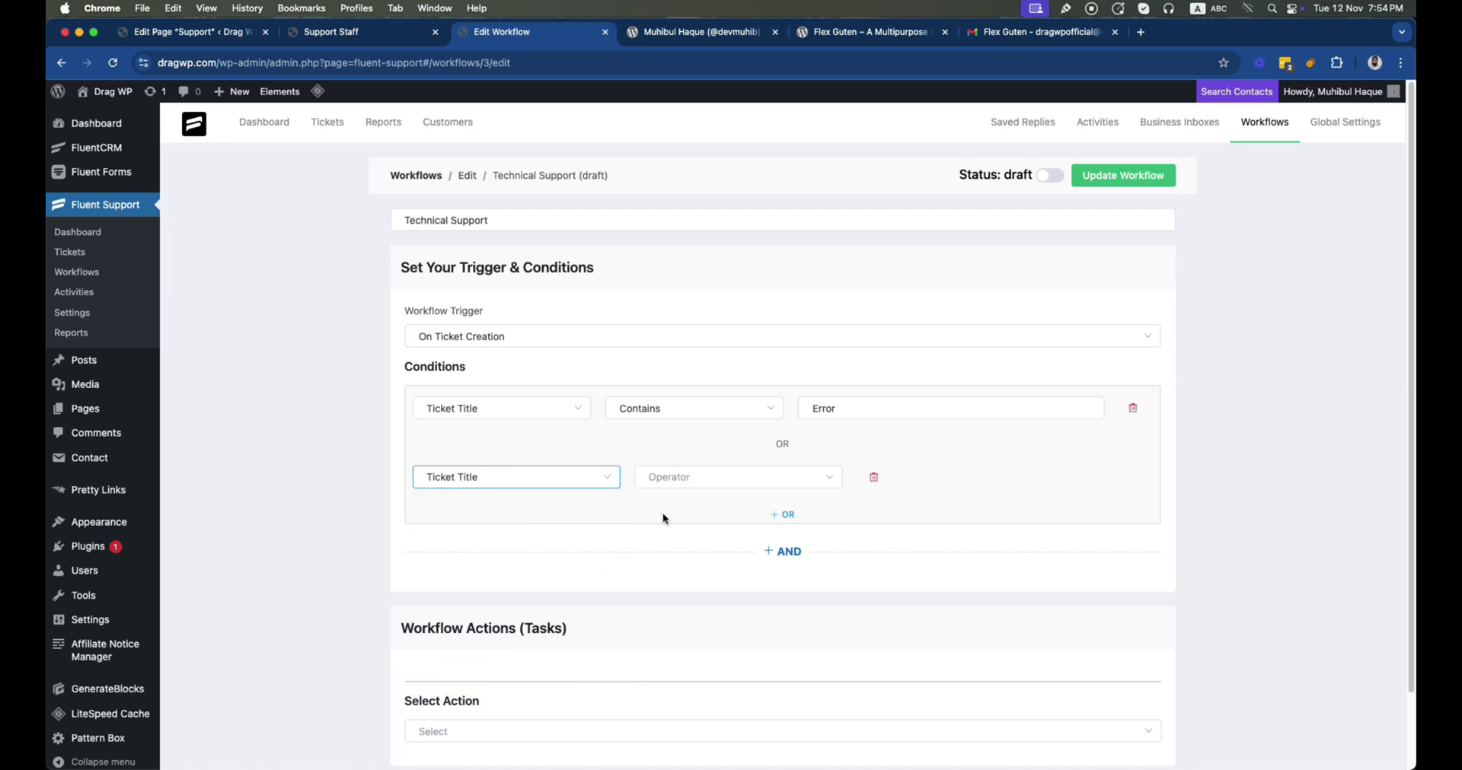
click(714, 479)
click(701, 515)
click(851, 482)
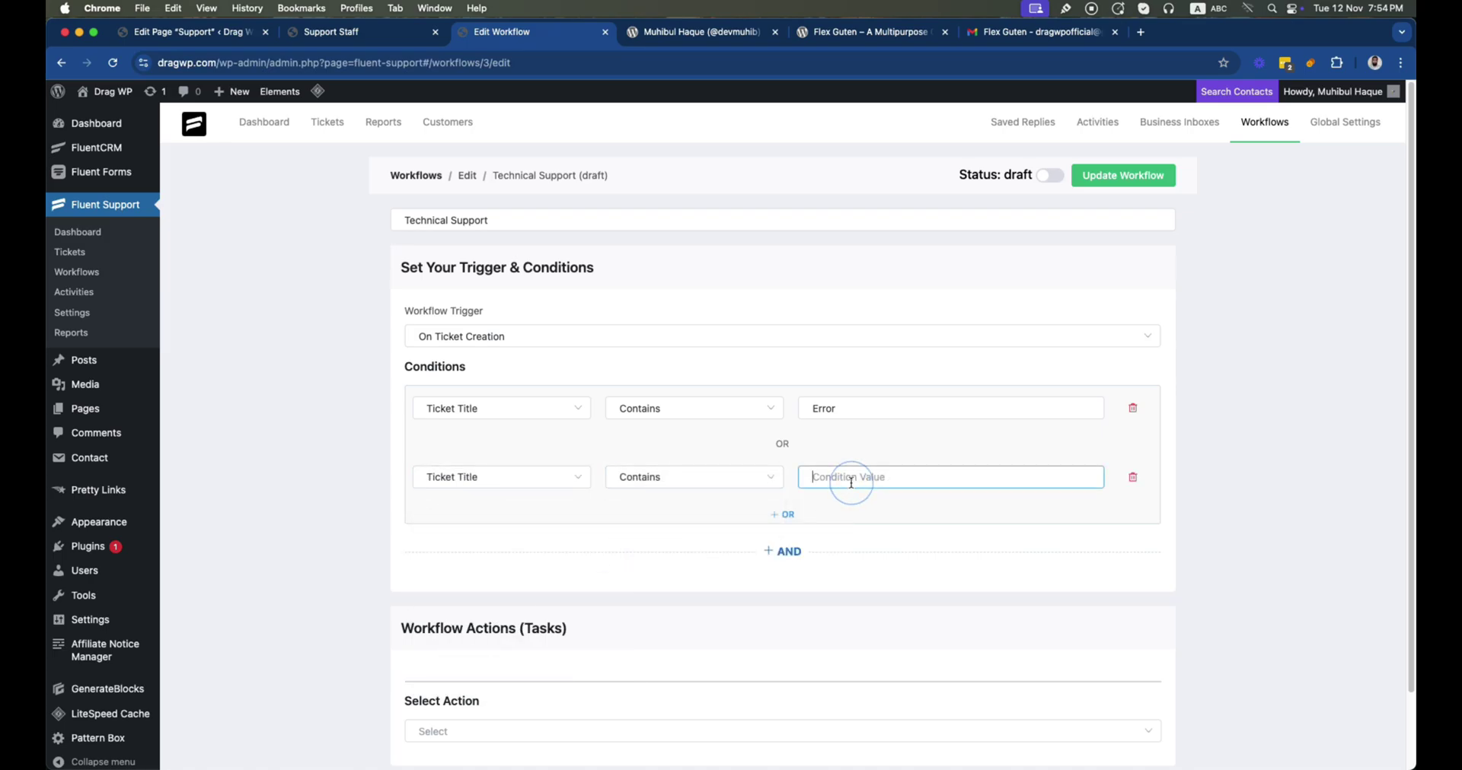
text(Broken)
scroll(582, 531, down, 3)
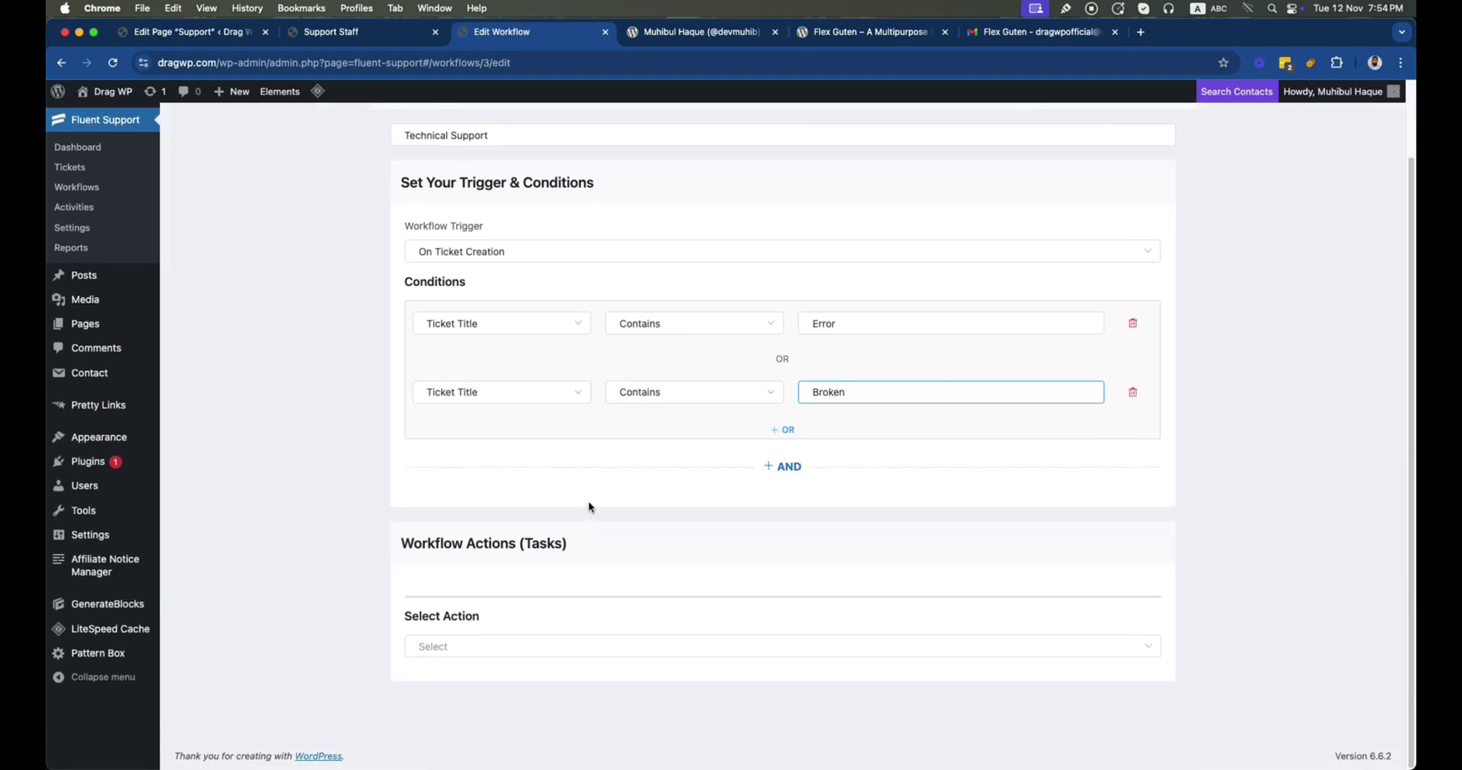
Add and save an Assign Agent action titled 'Technical Staff Assigned'
click(483, 655)
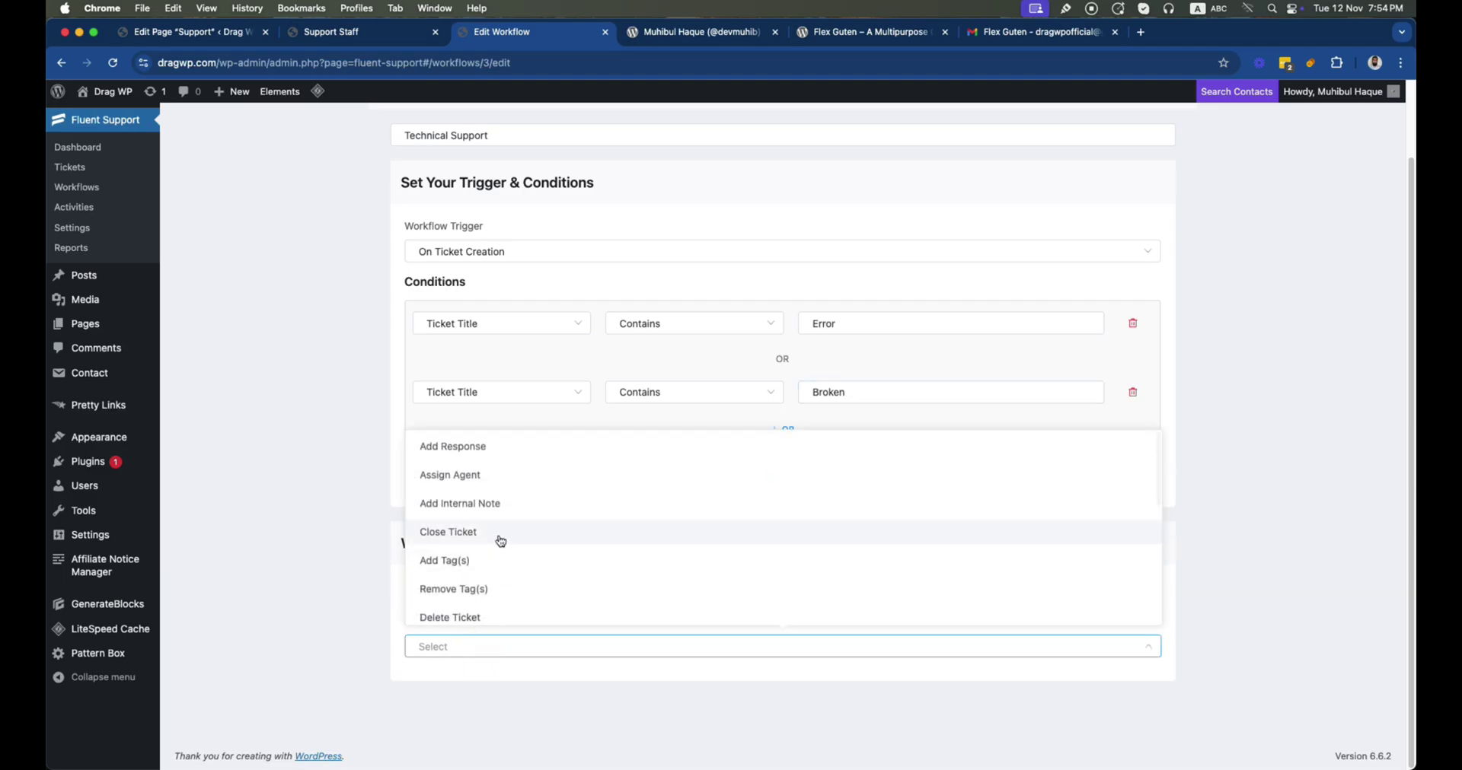
click(507, 473)
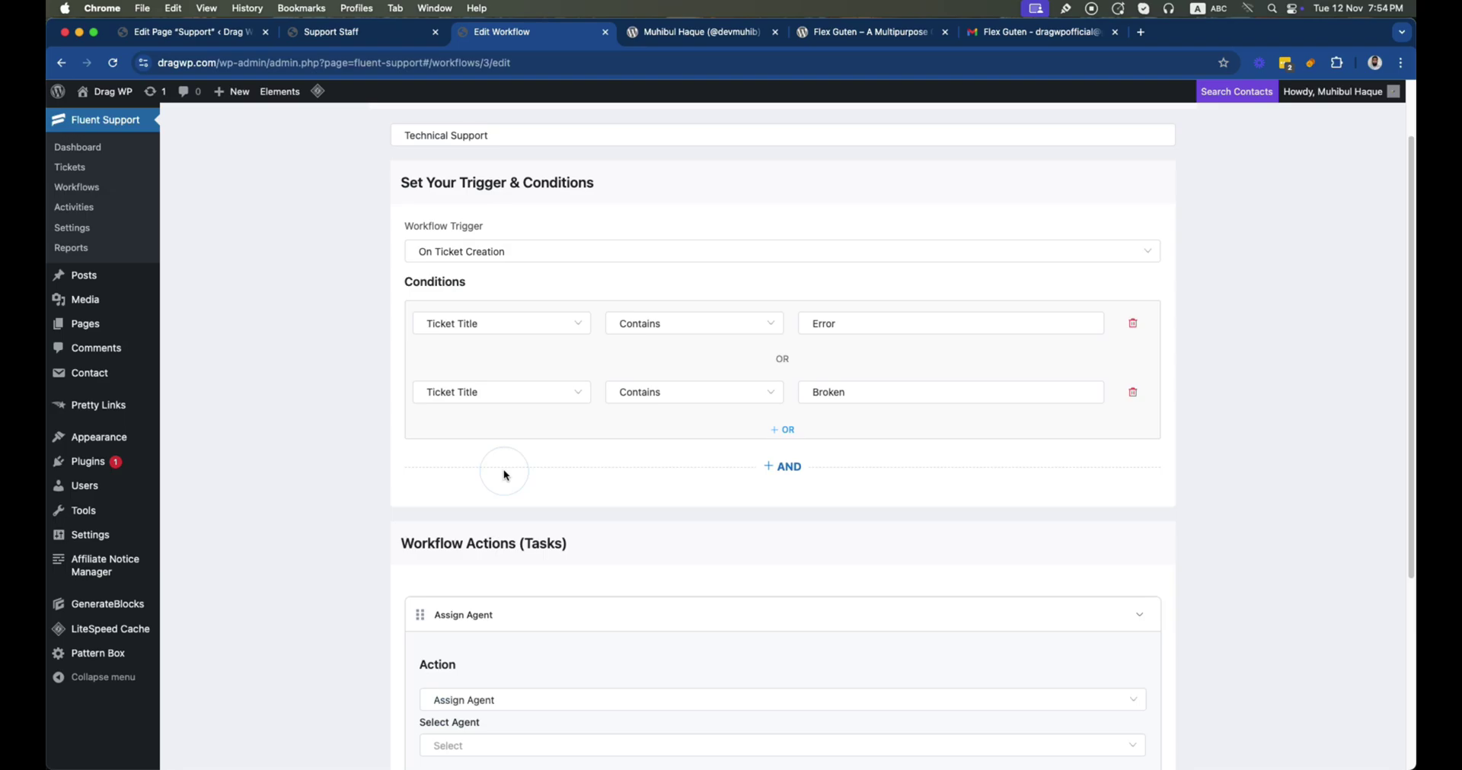
scroll(525, 487, down, 5)
click(515, 516)
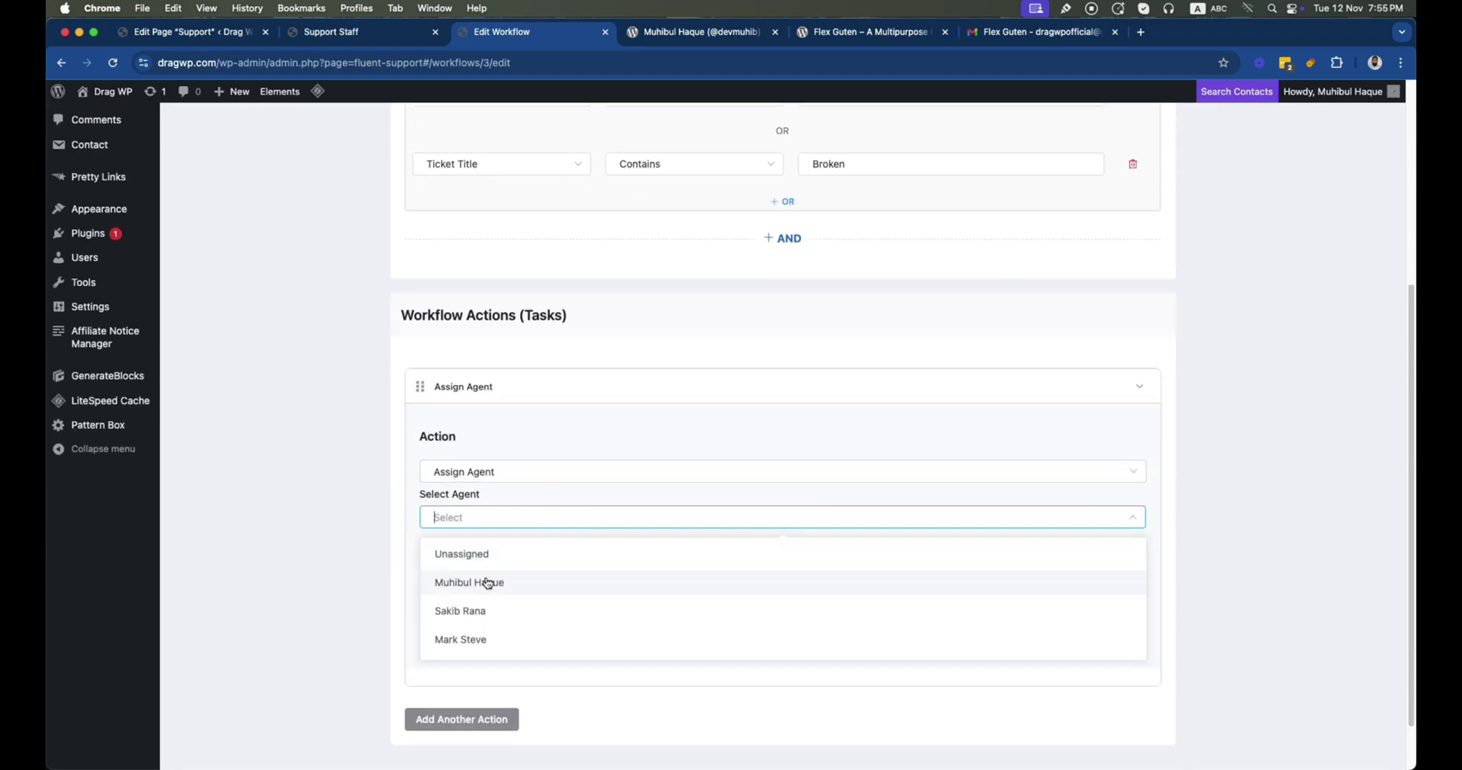
click(483, 612)
click(500, 612)
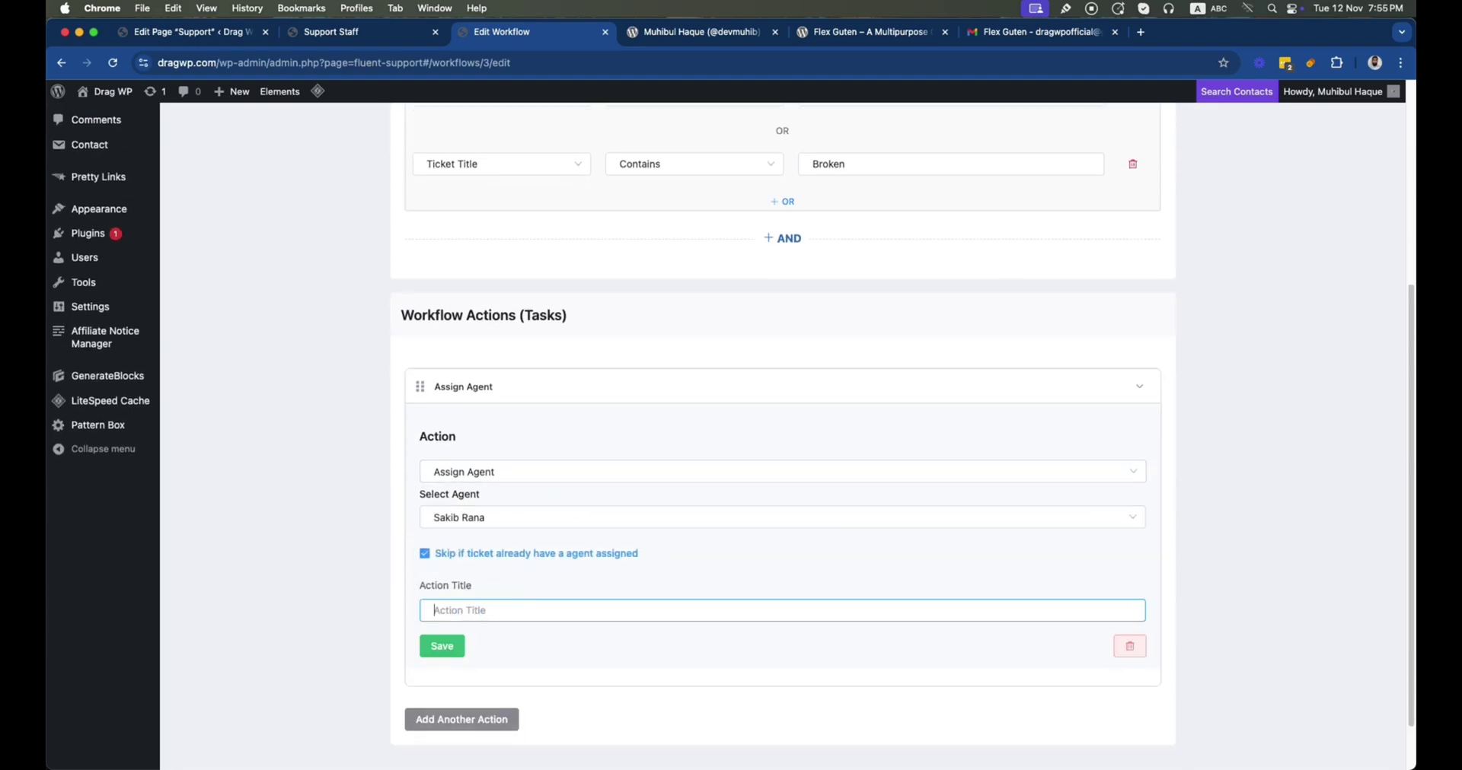
text(Technical Staff Assigned)
click(432, 644)
Add and save an Add Tag(s) action with the Dev tag, titled 'Tag Added'
click(467, 735)
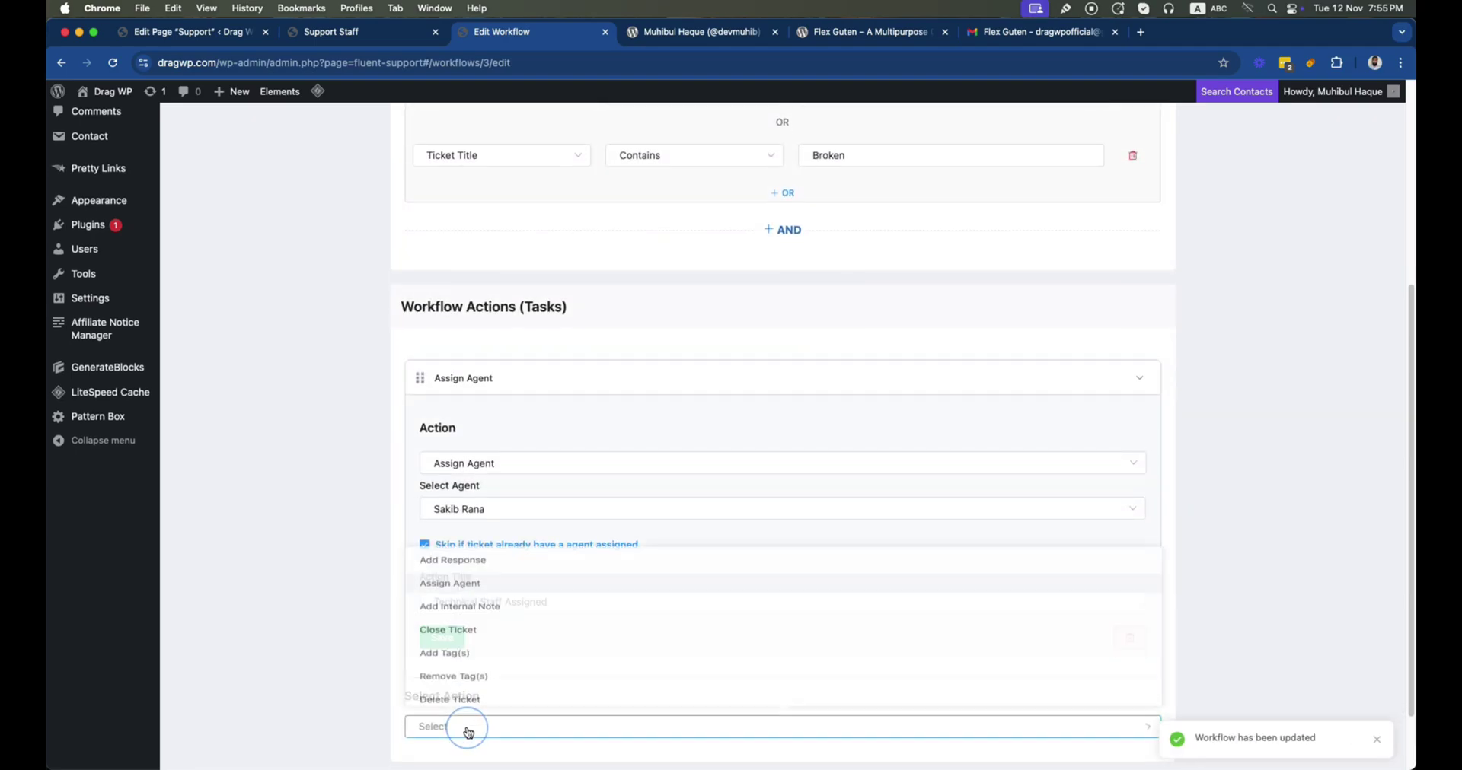
click(476, 641)
scroll(480, 632, down, 5)
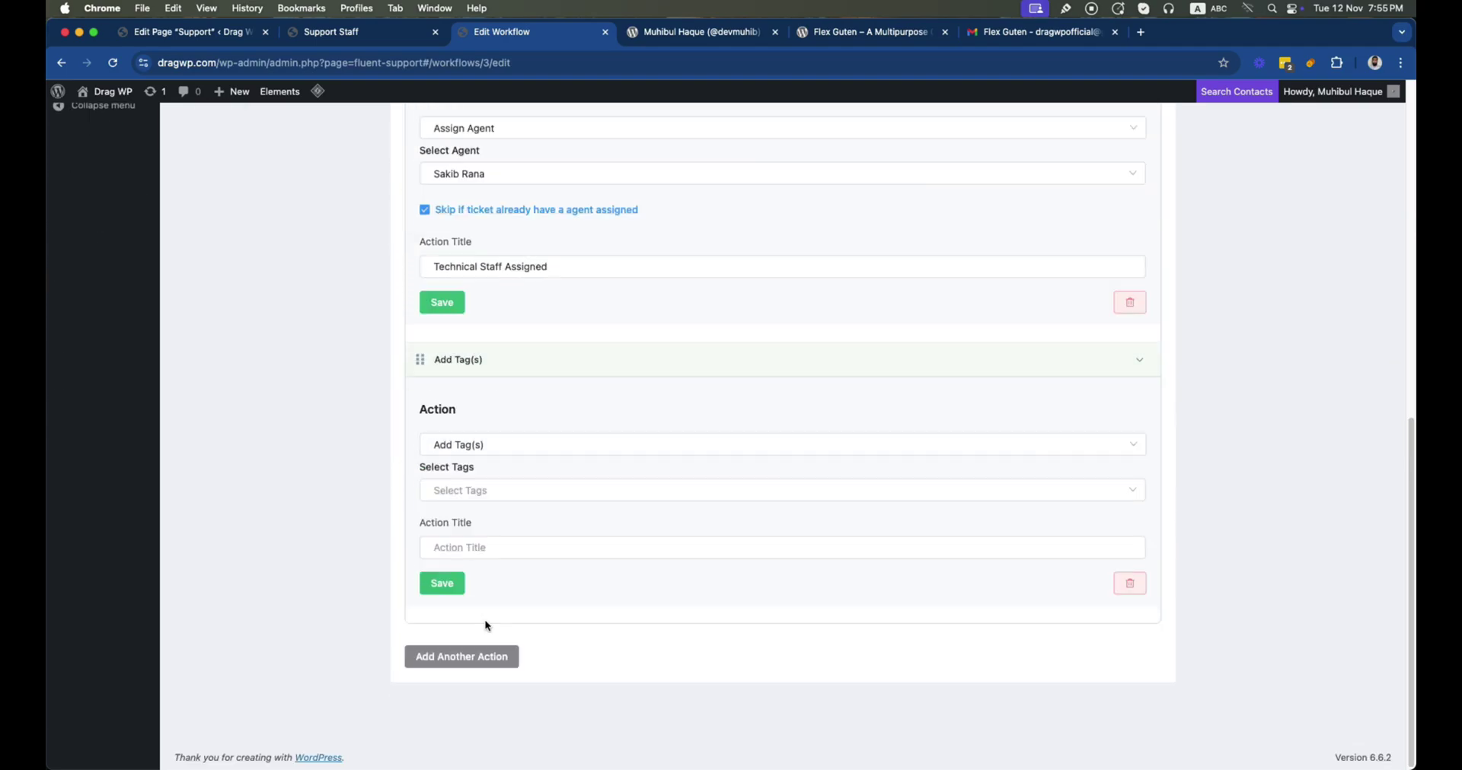
click(468, 491)
click(474, 585)
click(473, 585)
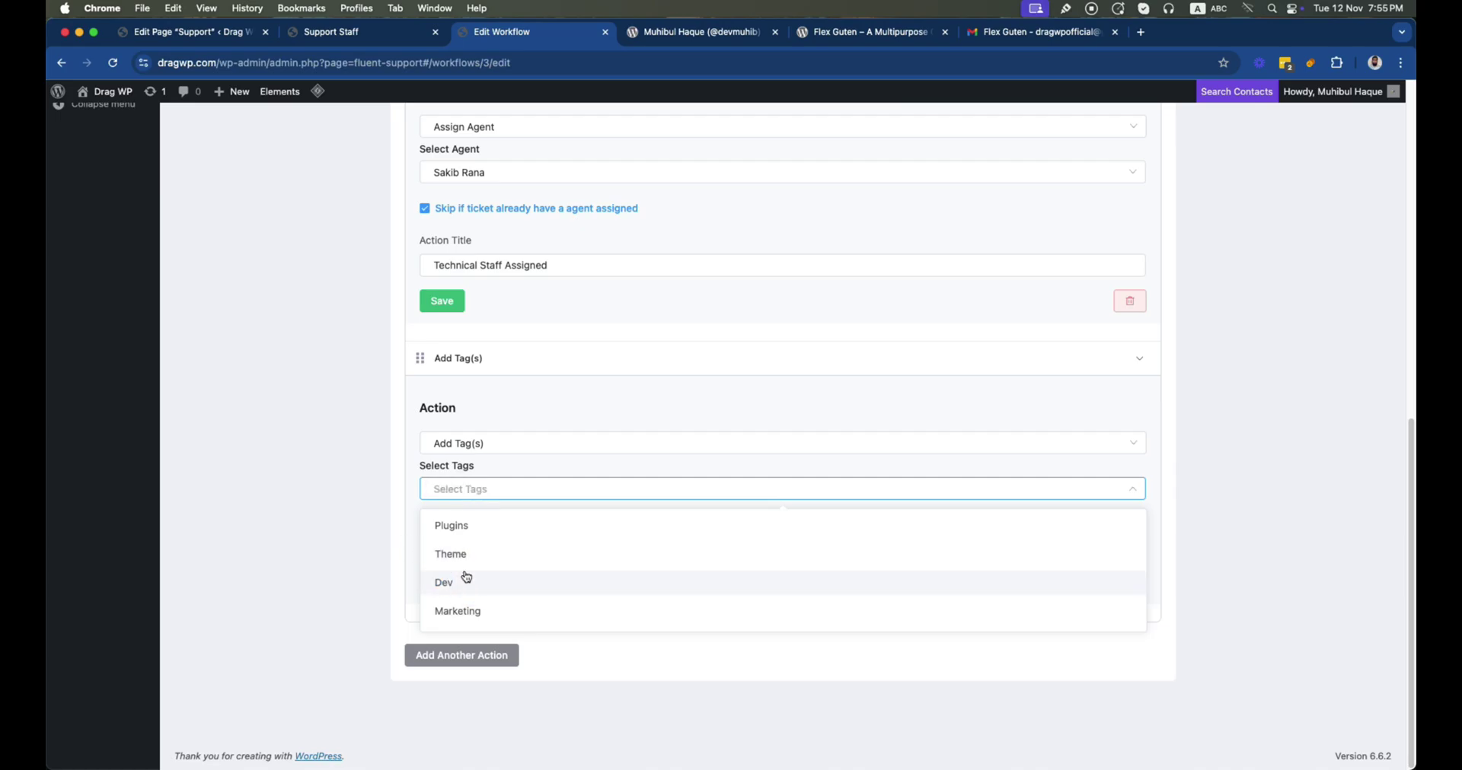
click(473, 585)
click(368, 538)
click(471, 550)
text(Tag Added)
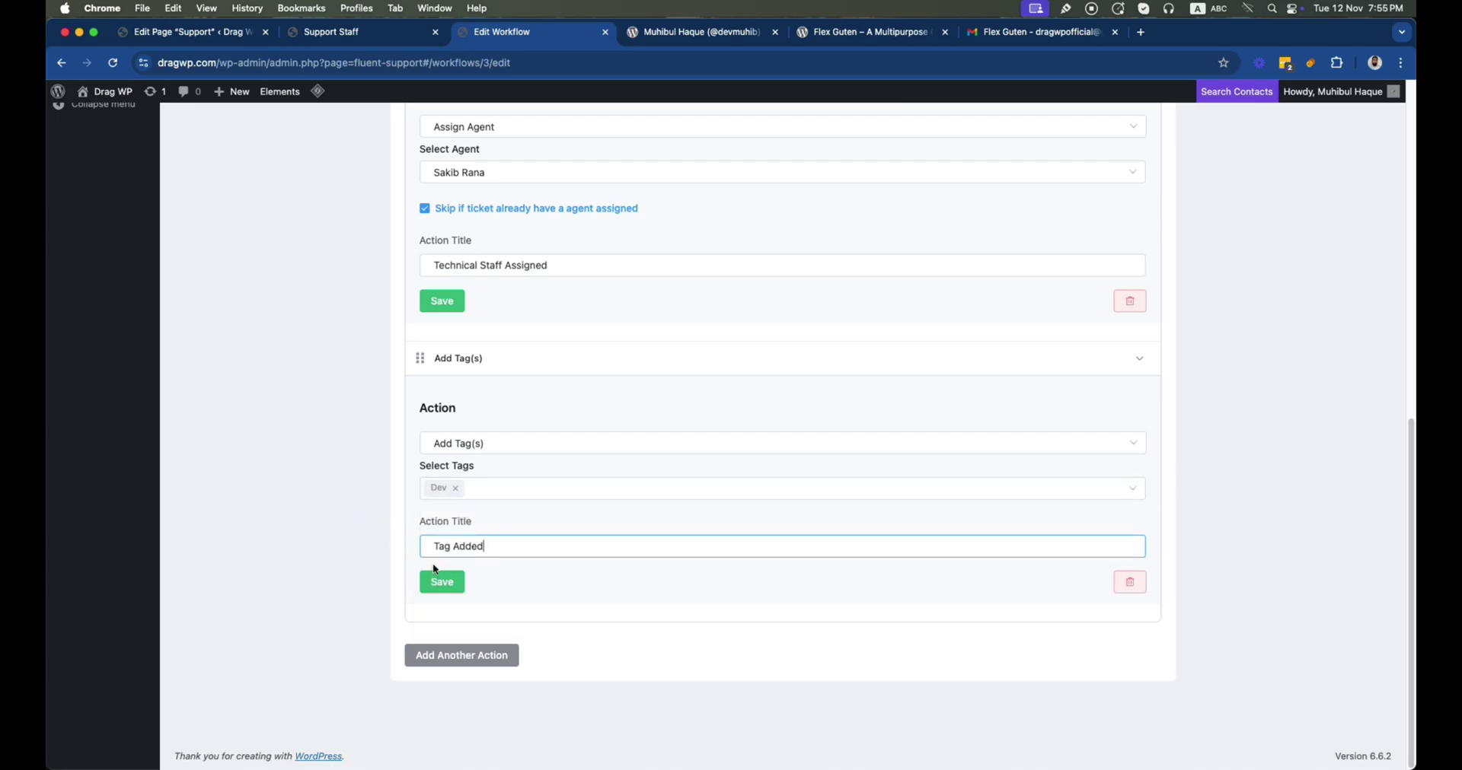
click(440, 582)
Publish and update the workflow, then switch to the customer's browser profile
scroll(1079, 449, up, 15)
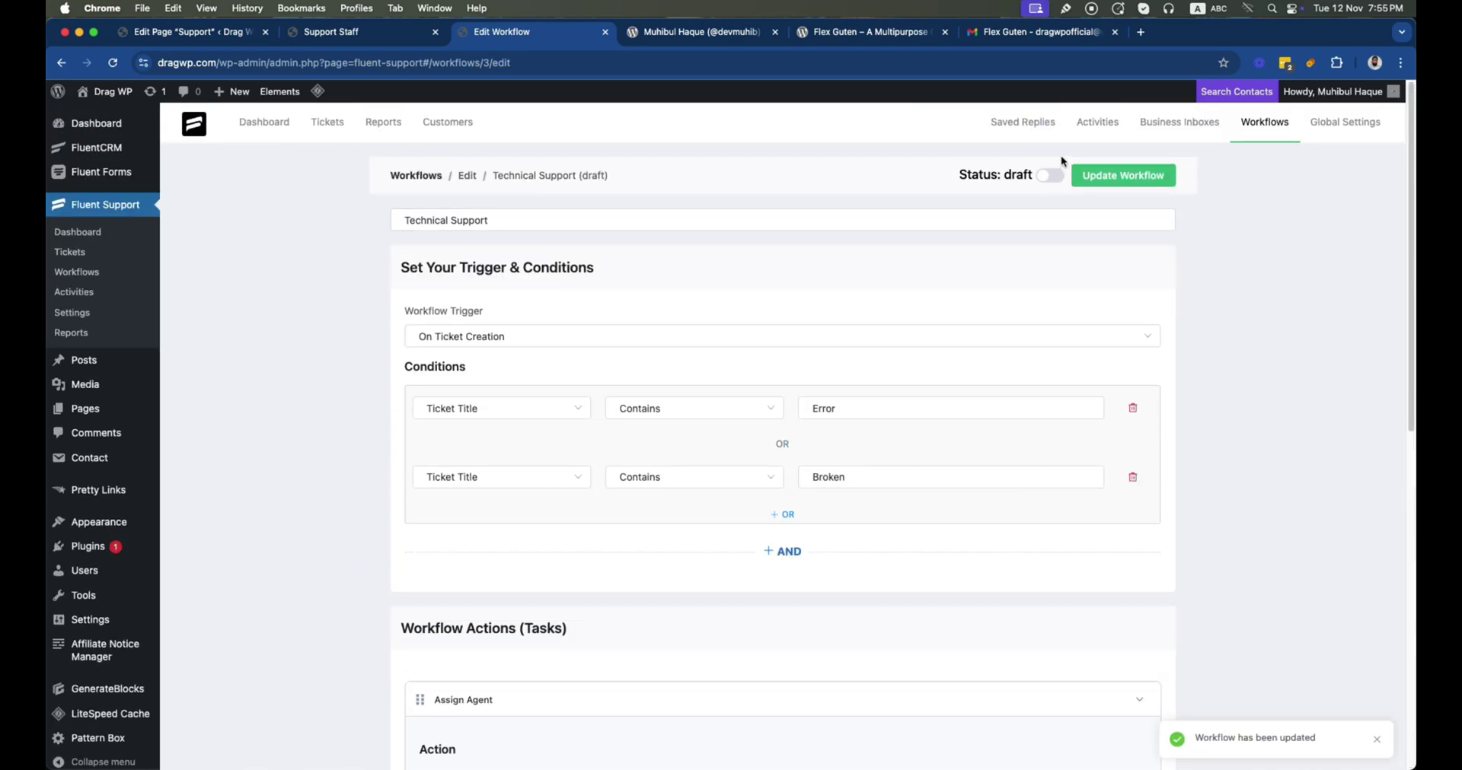
click(1050, 175)
click(1100, 177)
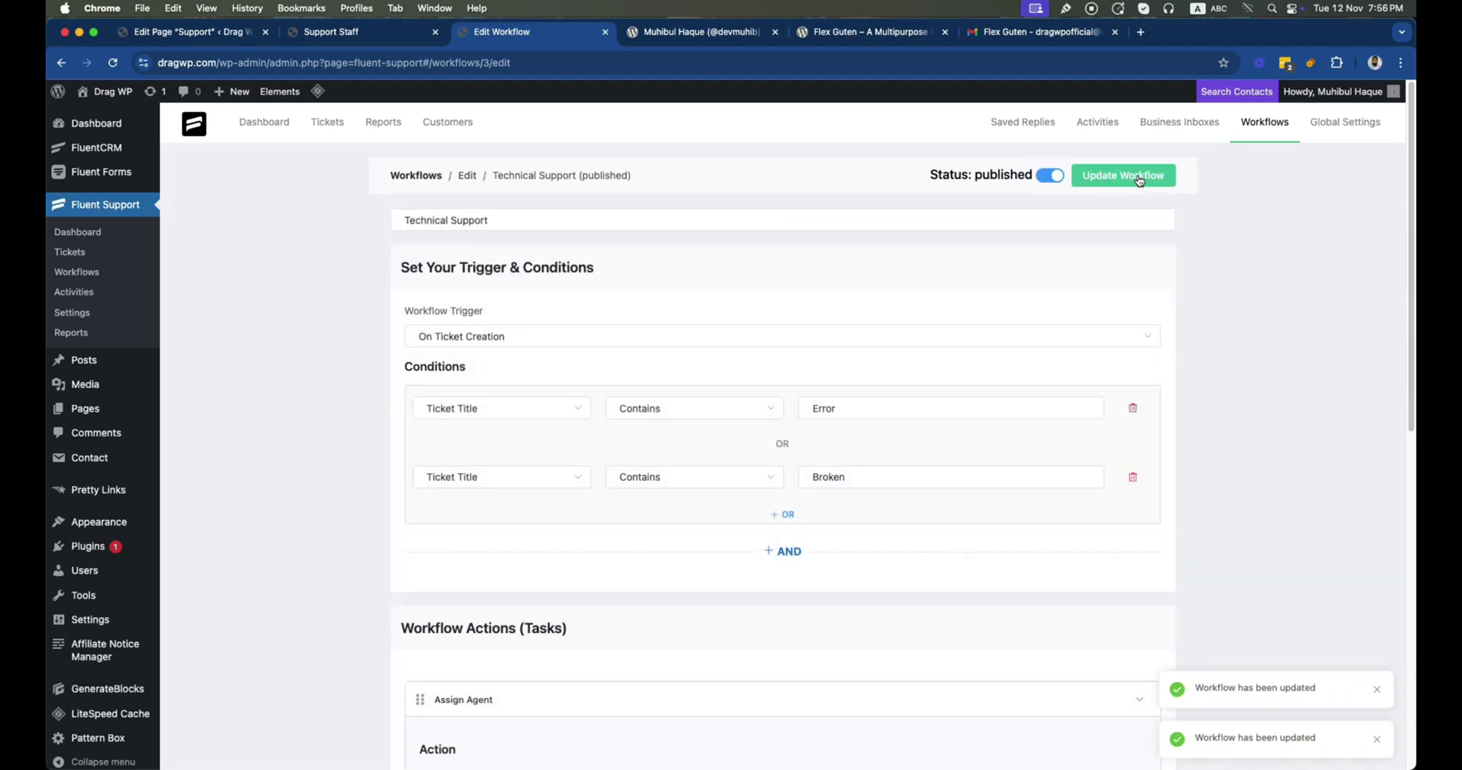
click(1374, 63)
click(1267, 409)
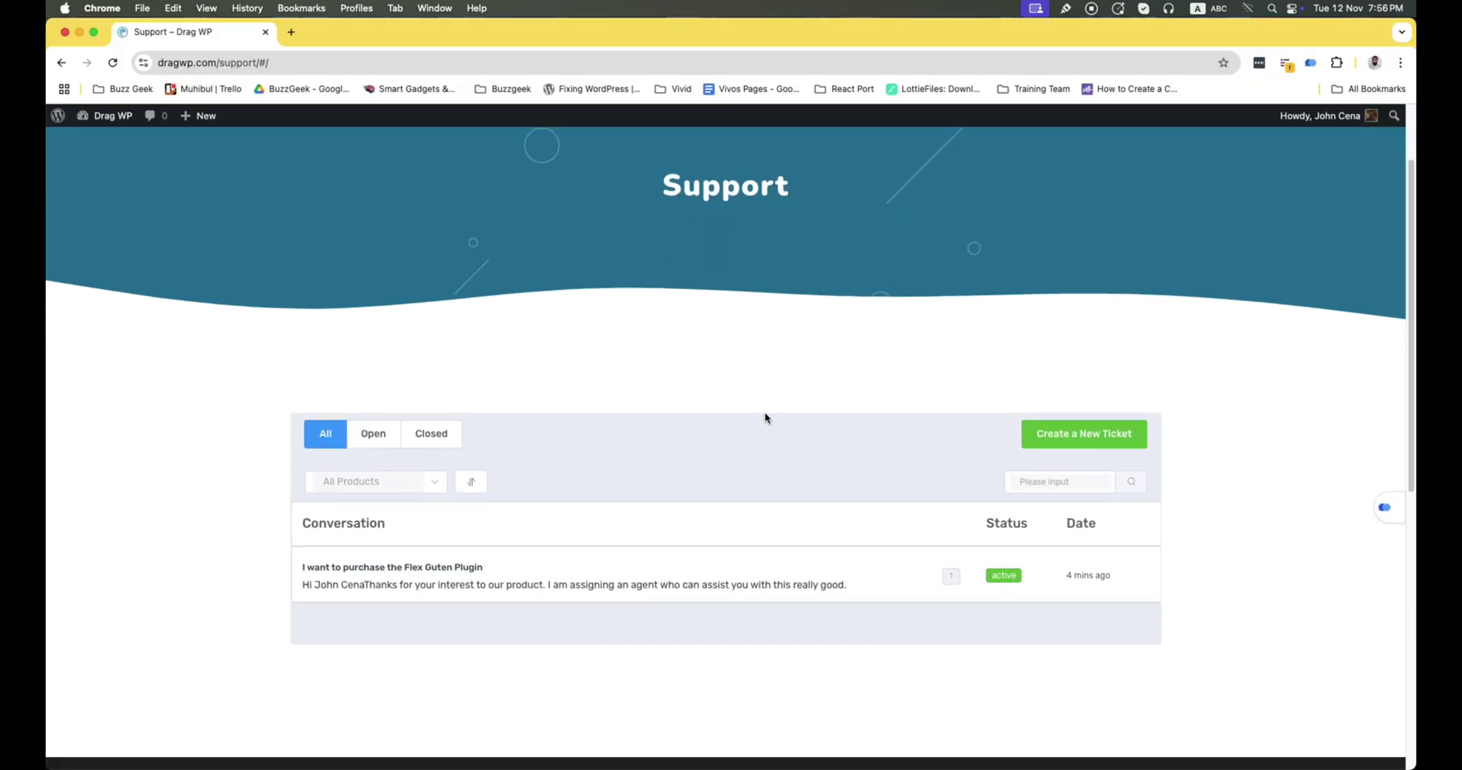
Draft a new ticket titled 'My Website Getting Error' with a message reporting Error Code 404
click(1080, 438)
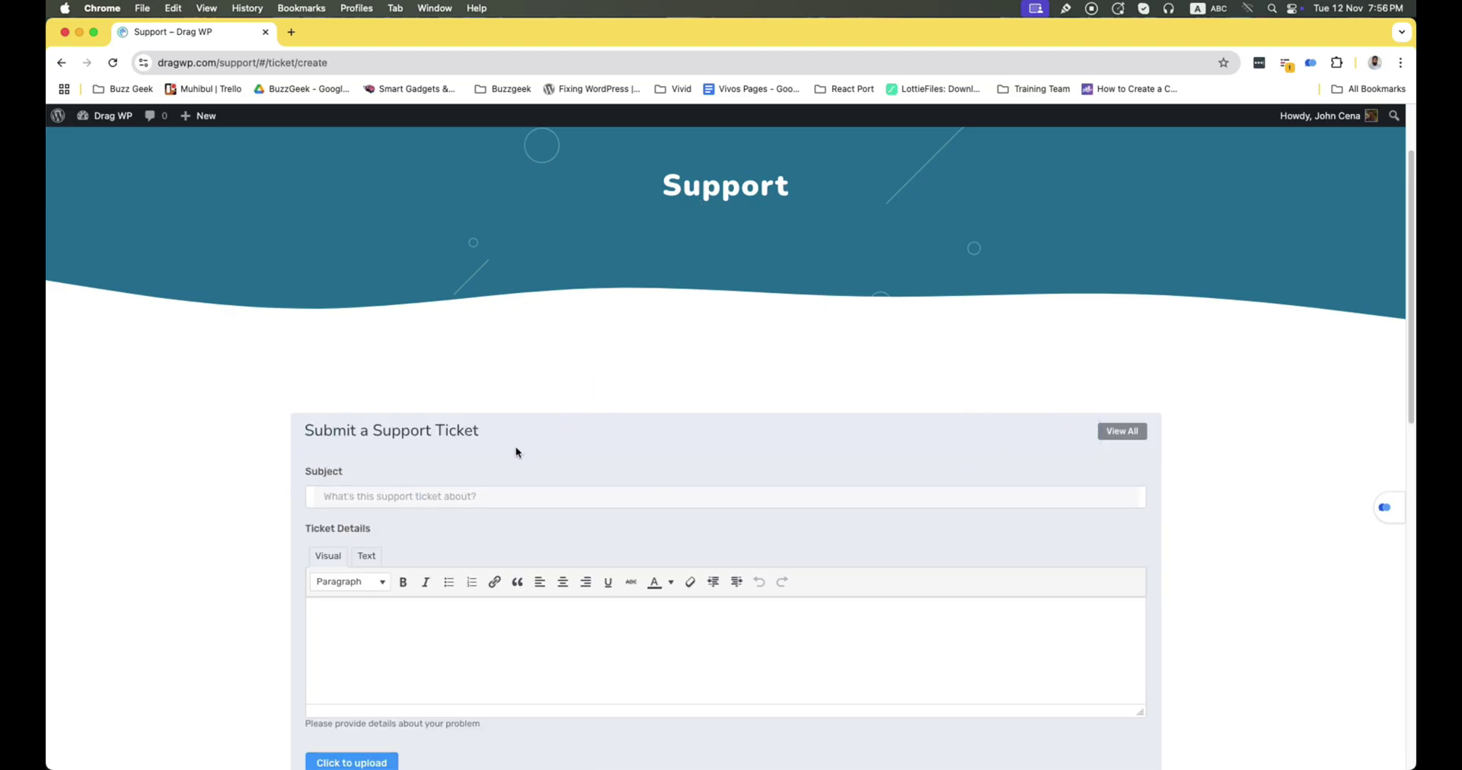
click(443, 493)
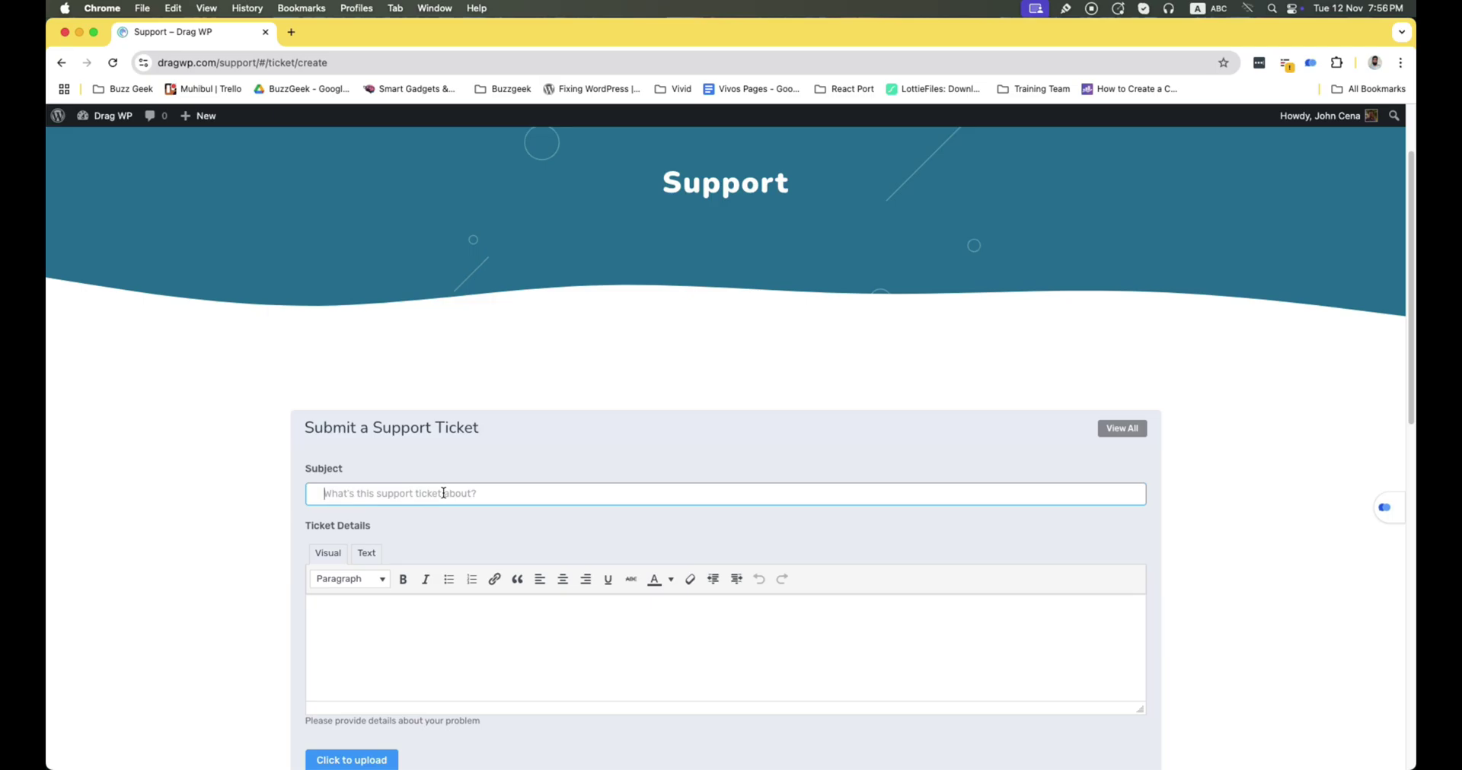
text(My )
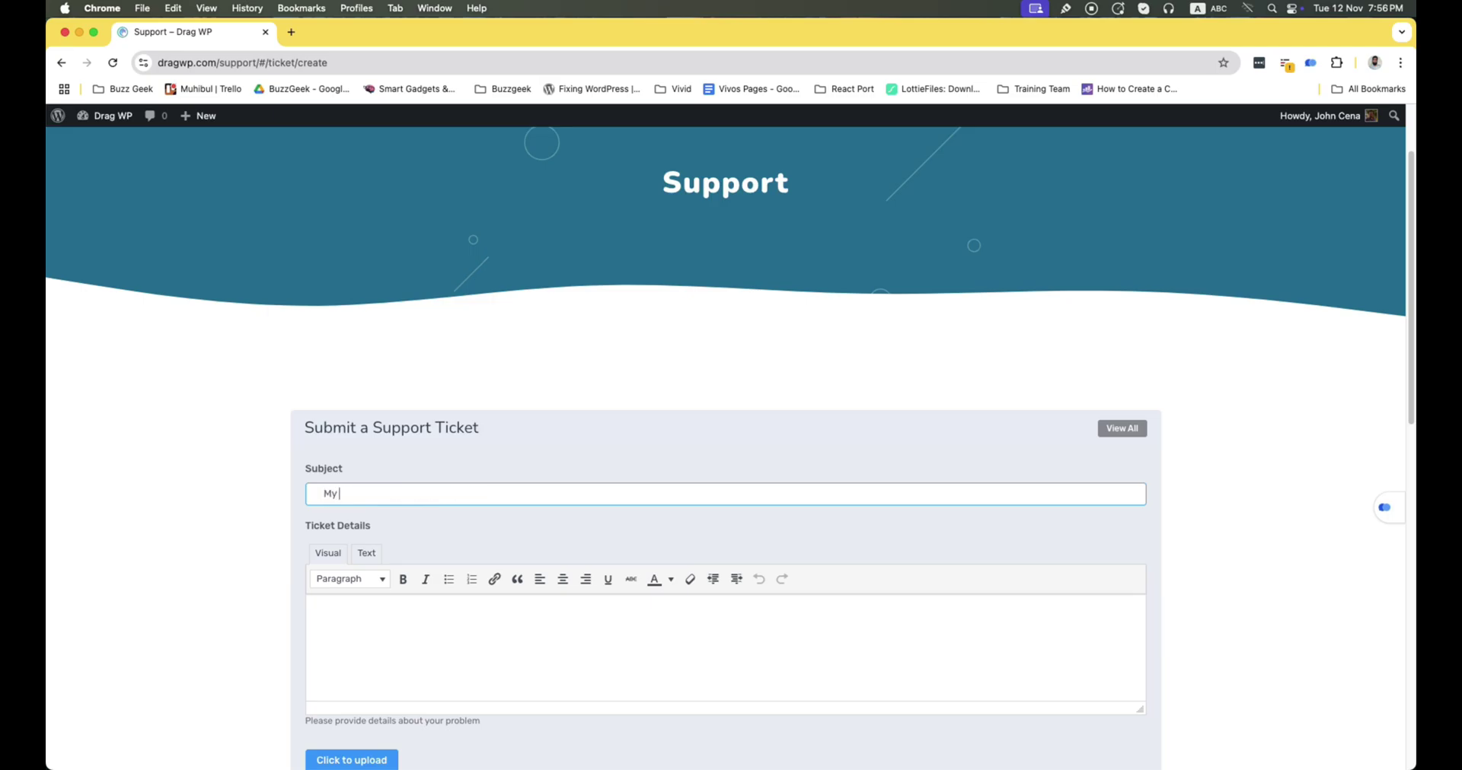
text(Website Getting Error)
click(358, 637)
text(Hello Support)
key(Return)
text(I)
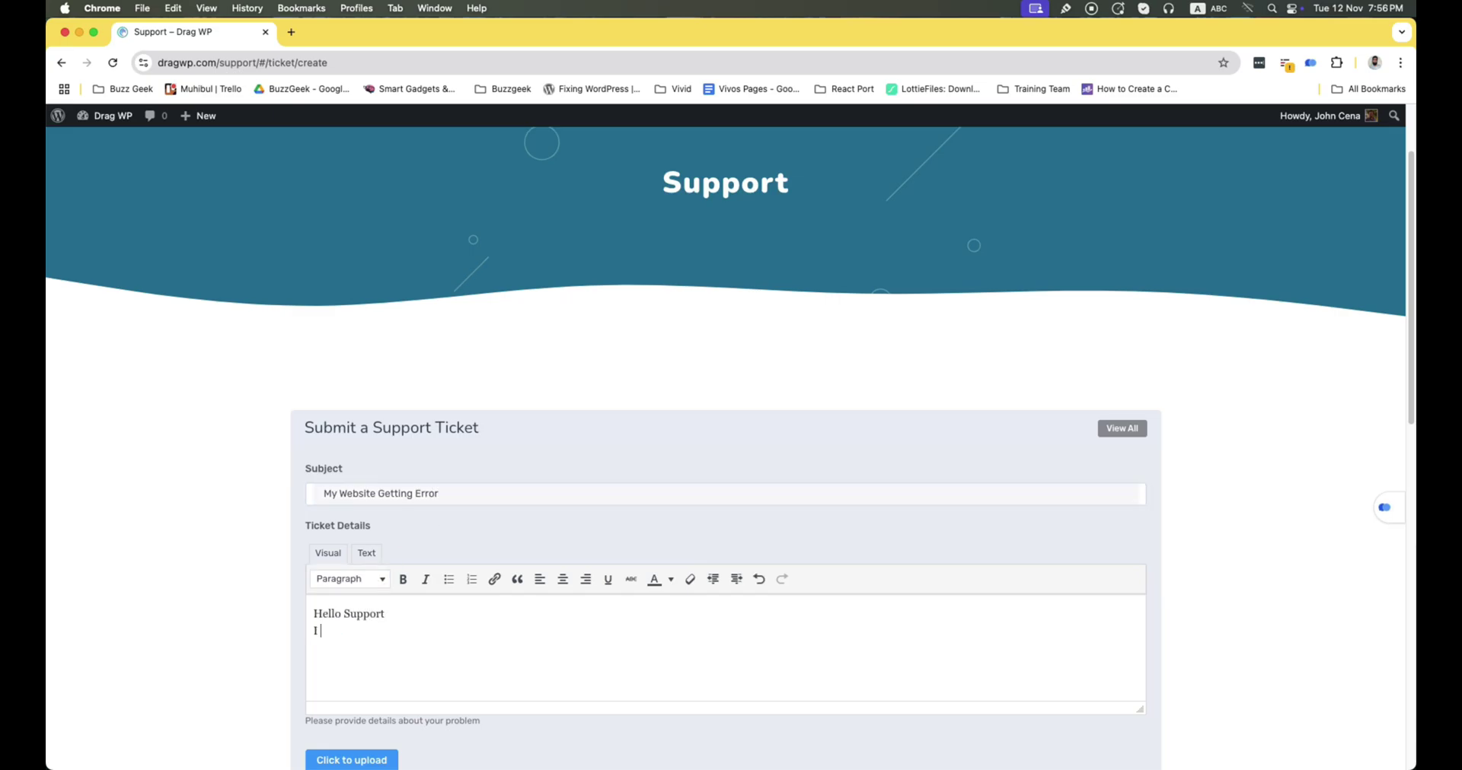
text( am getting error in my site for your plugins. The Error Code is: 404)
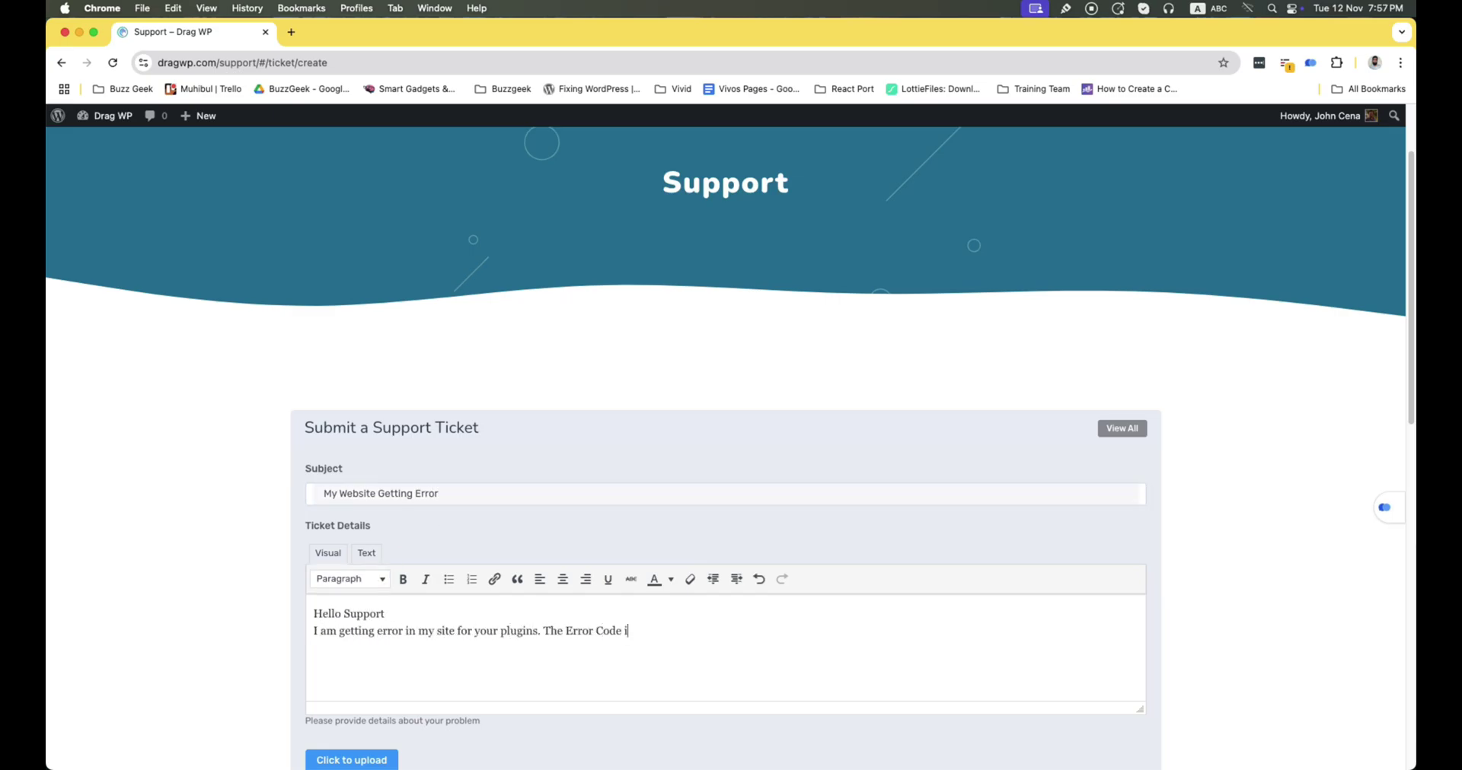
key(Return)
text(Thanks)
Submit the ticket, then switch Chrome back to the admin profile
scroll(456, 456, down, 7)
click(434, 308)
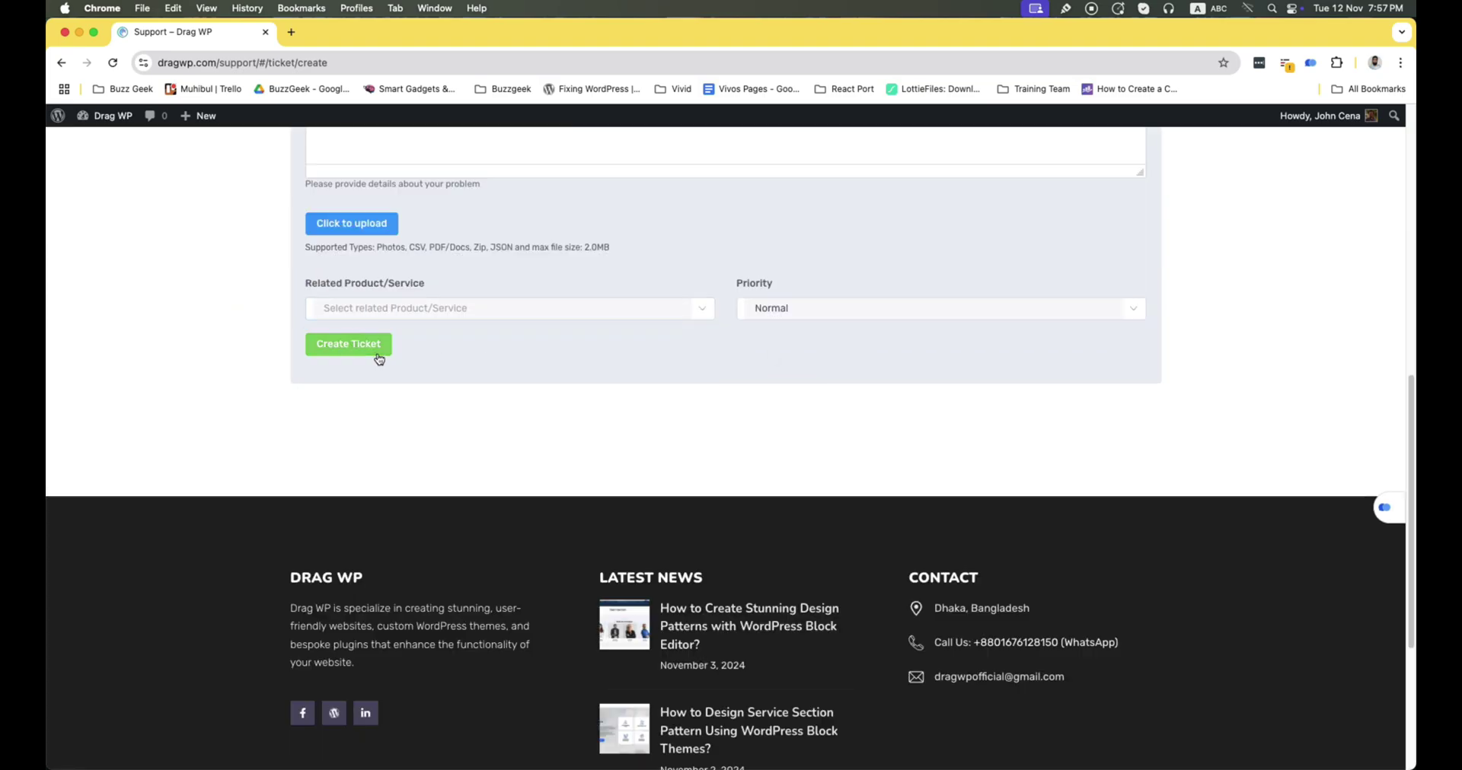
click(365, 351)
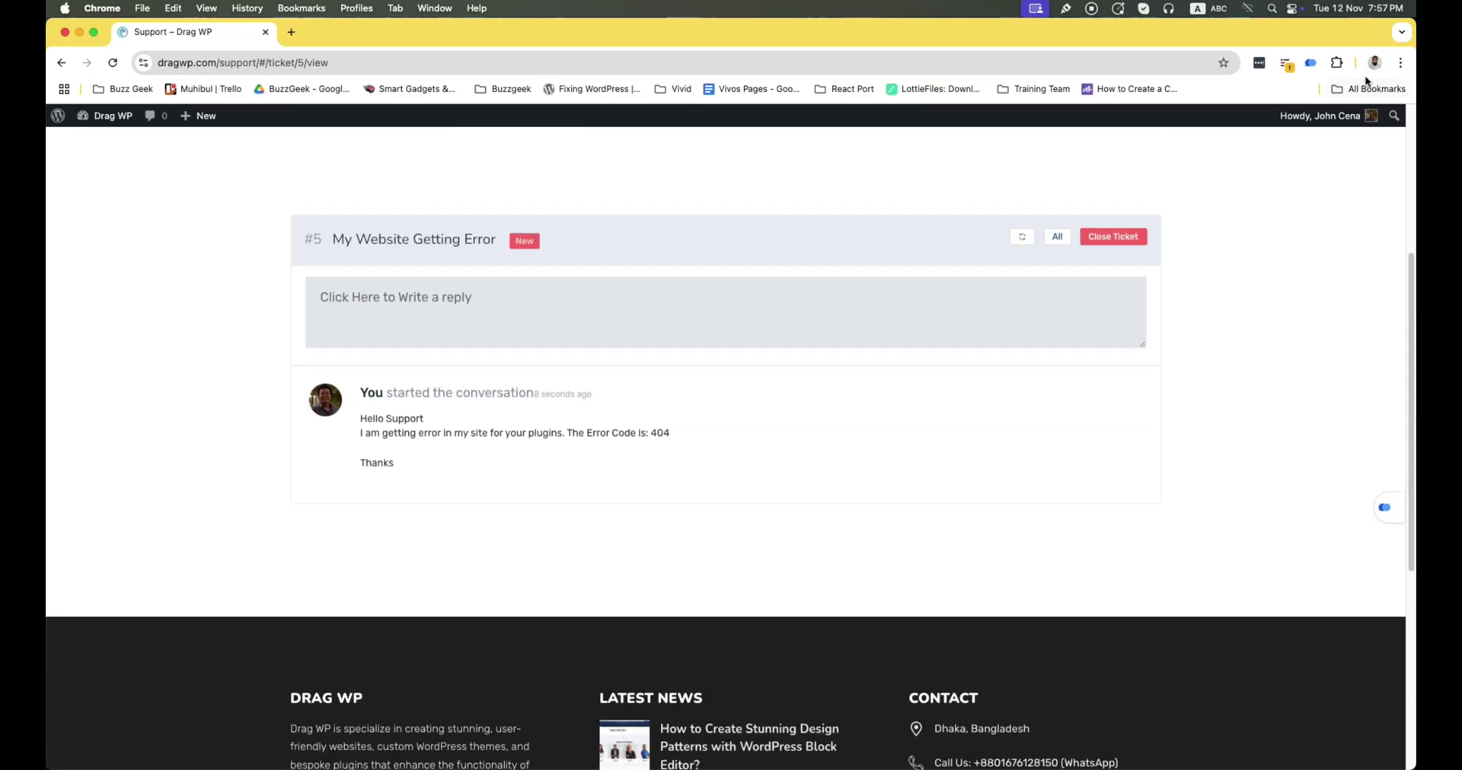
click(1374, 63)
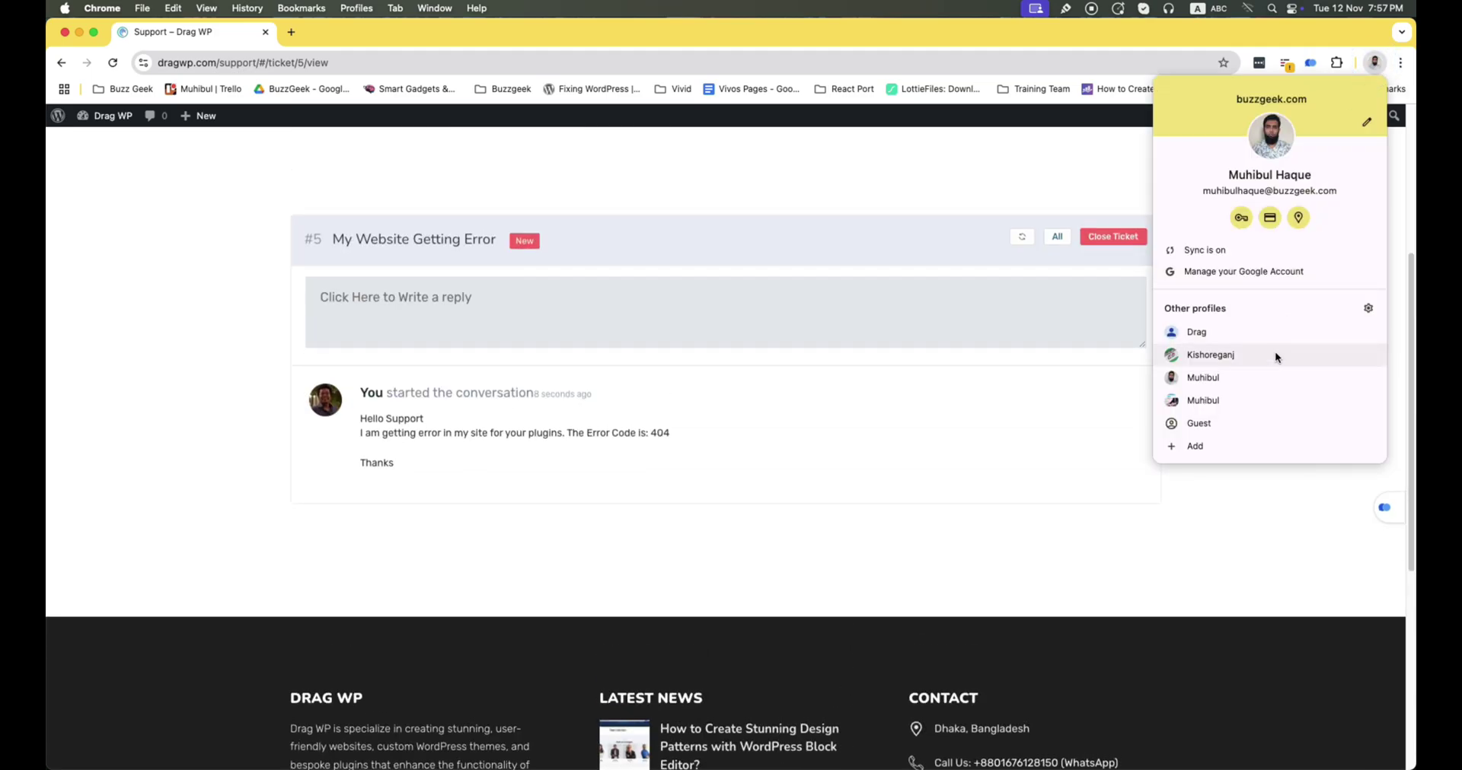
click(1268, 376)
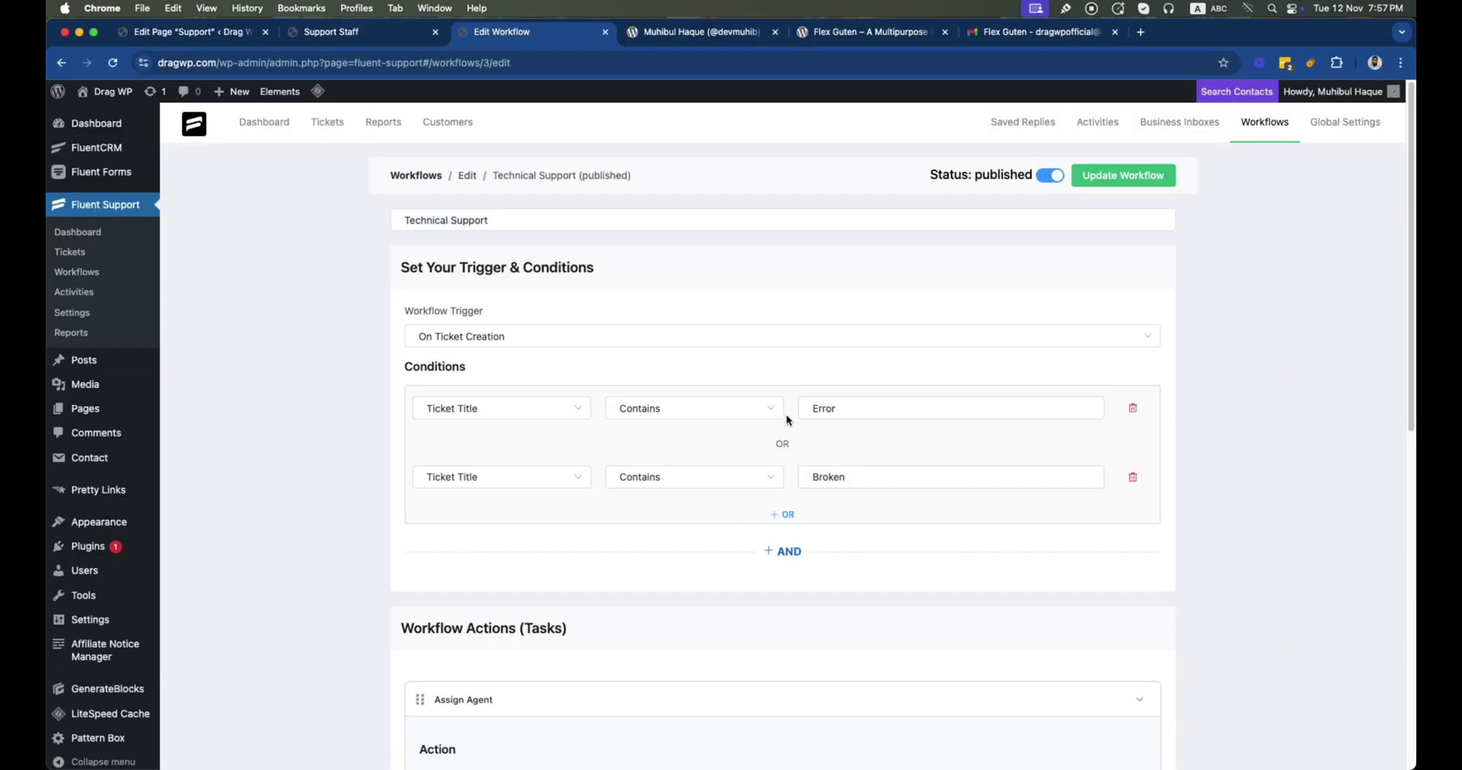
Verify ticket 'My Website Getting Error' has the Dev tag and an assigned agent, then go to Dashboard
click(84, 258)
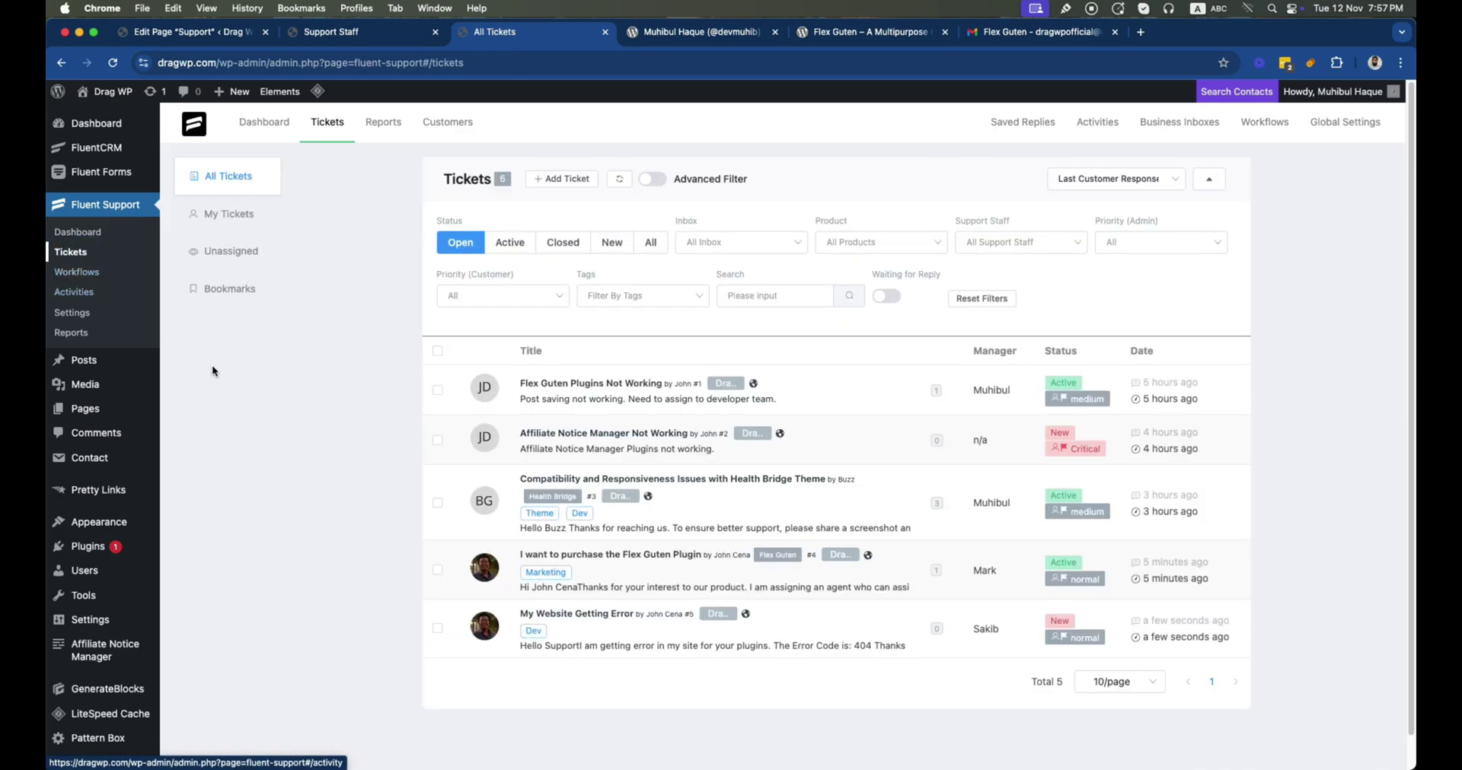
click(596, 644)
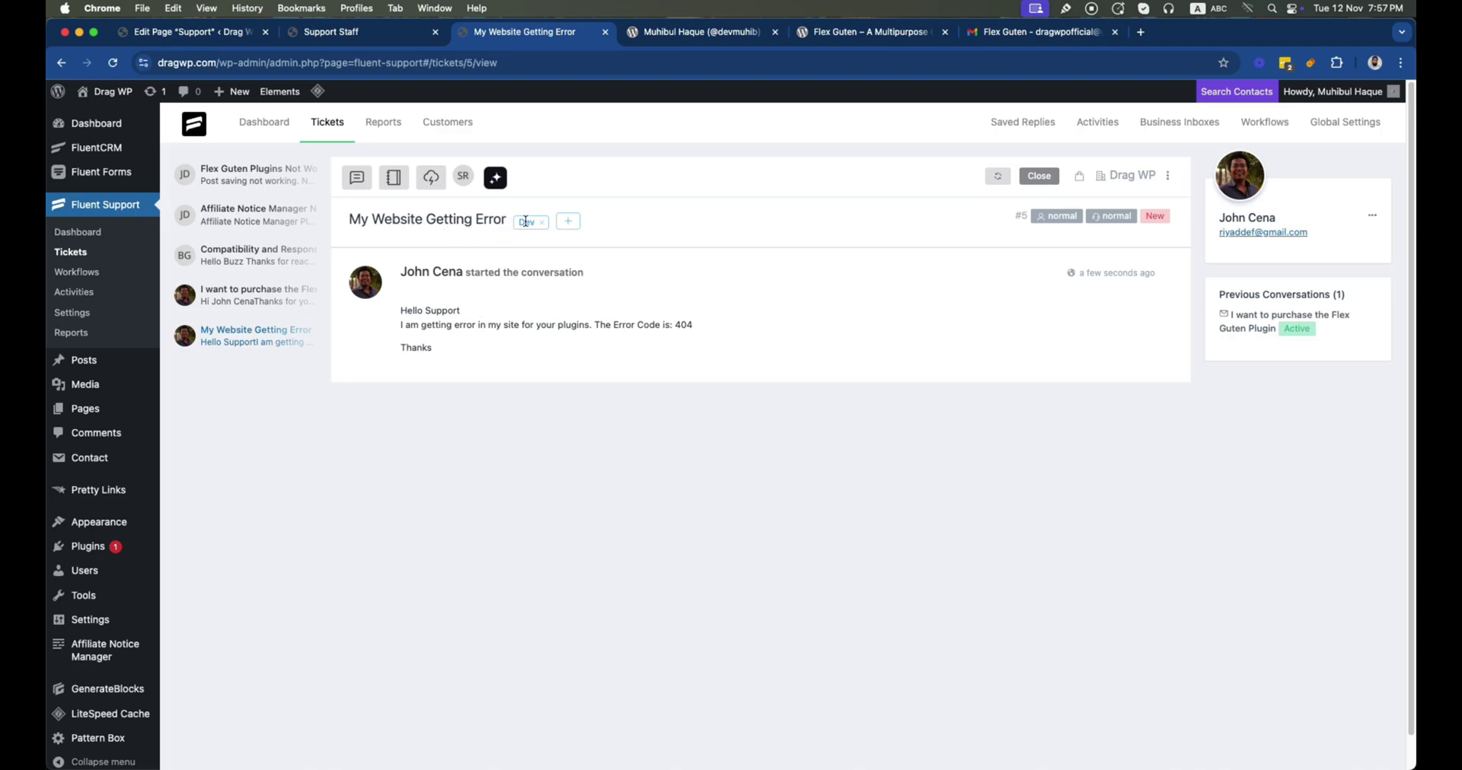
click(461, 183)
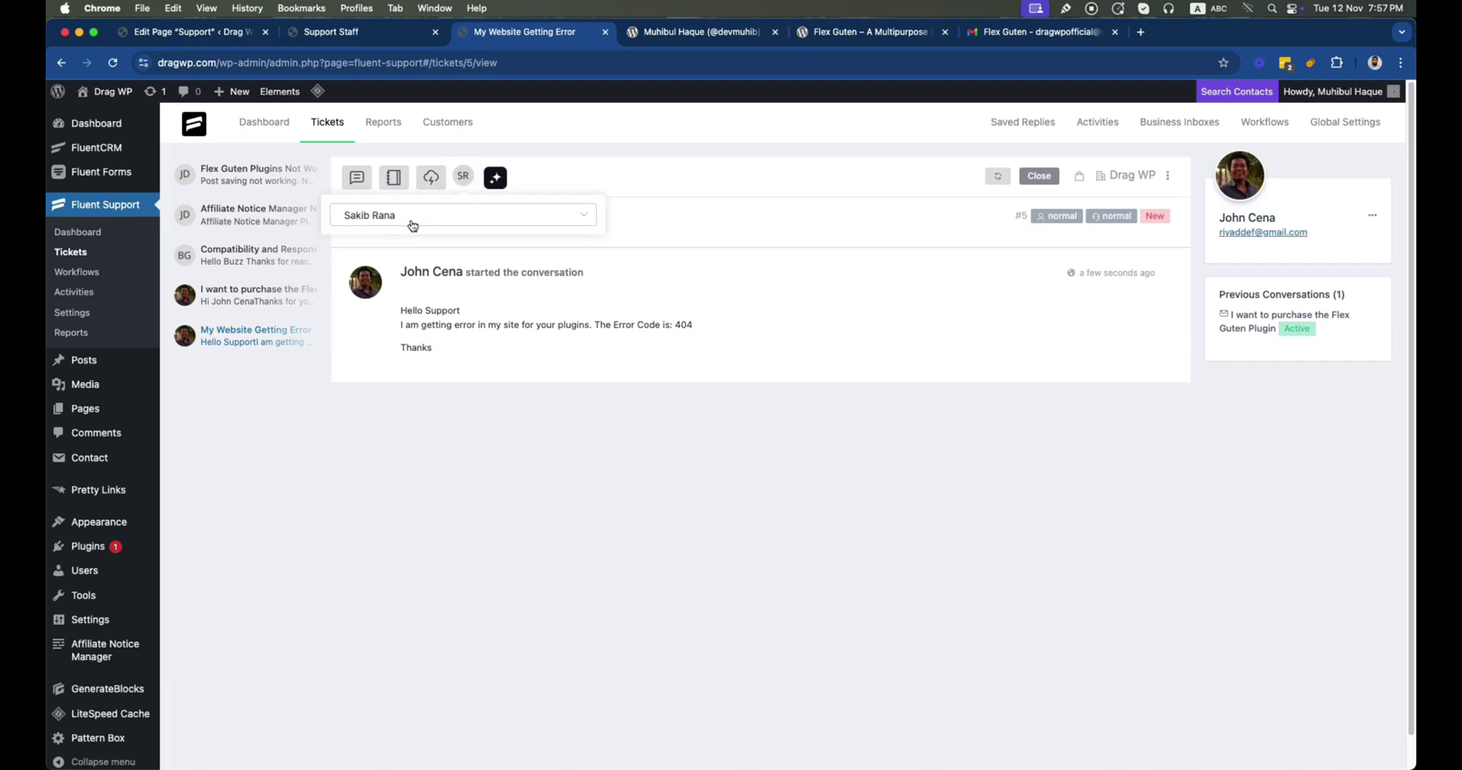
click(498, 432)
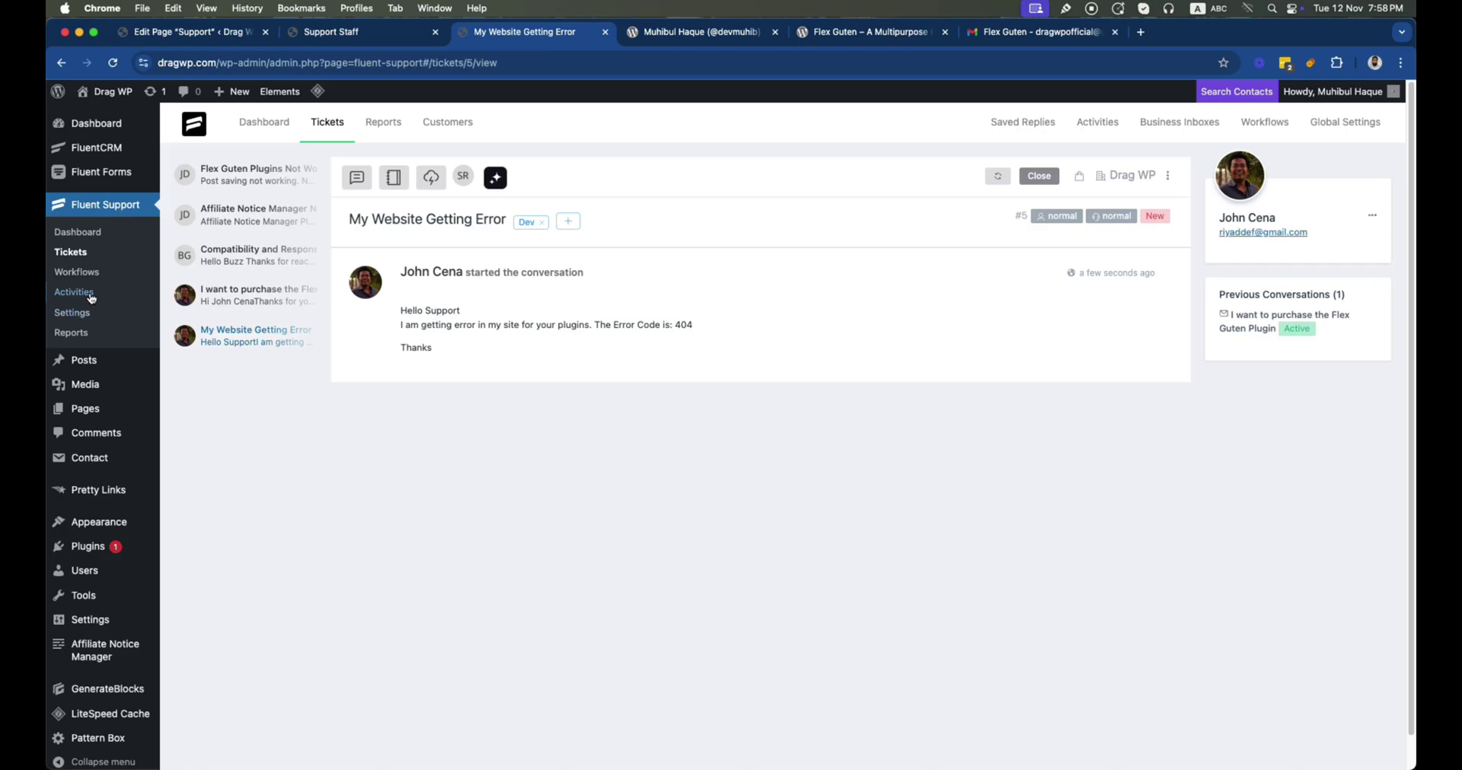
click(79, 233)
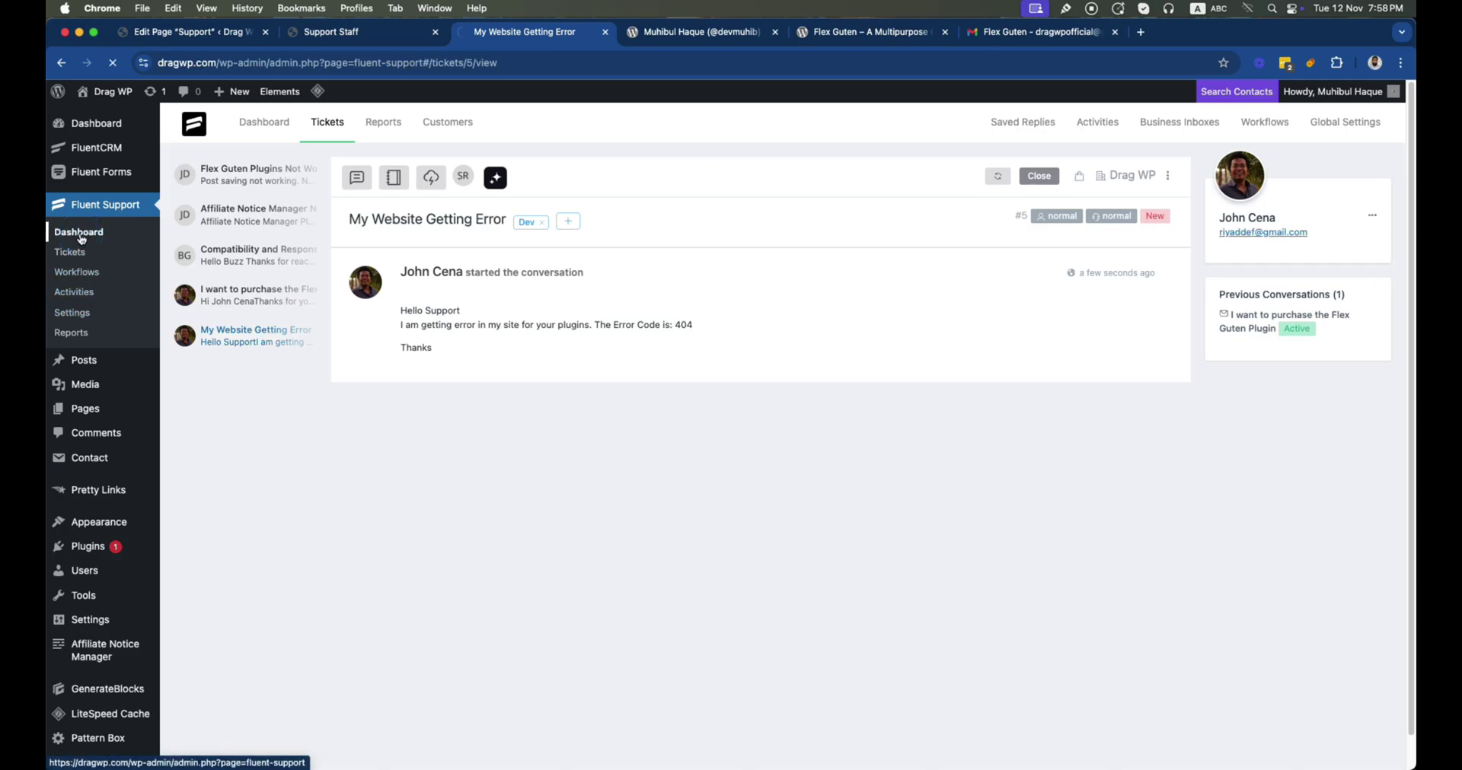